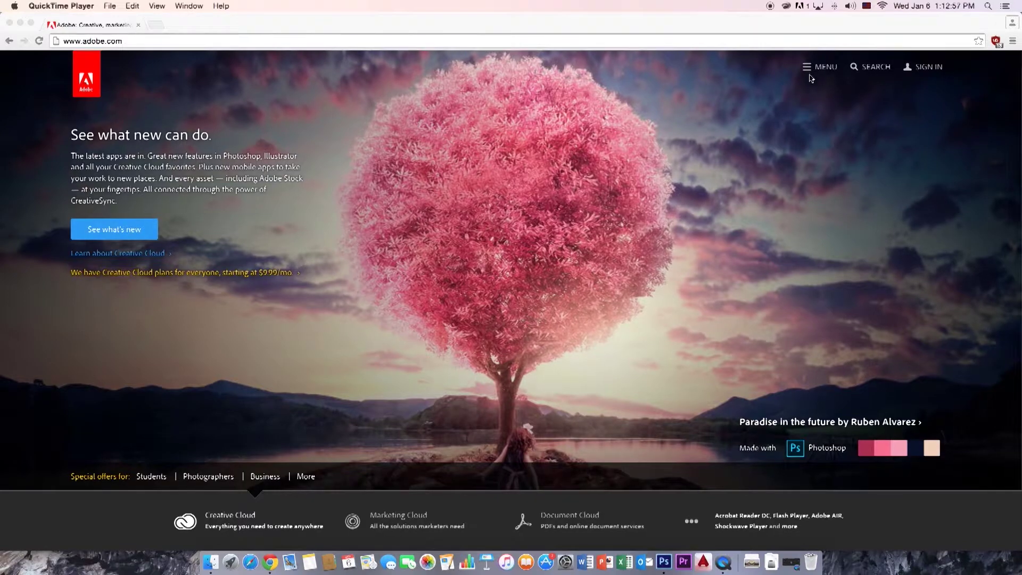
- Go from Adobe's product list to the Photoshop page and open its free trial form
left_click(807, 72)
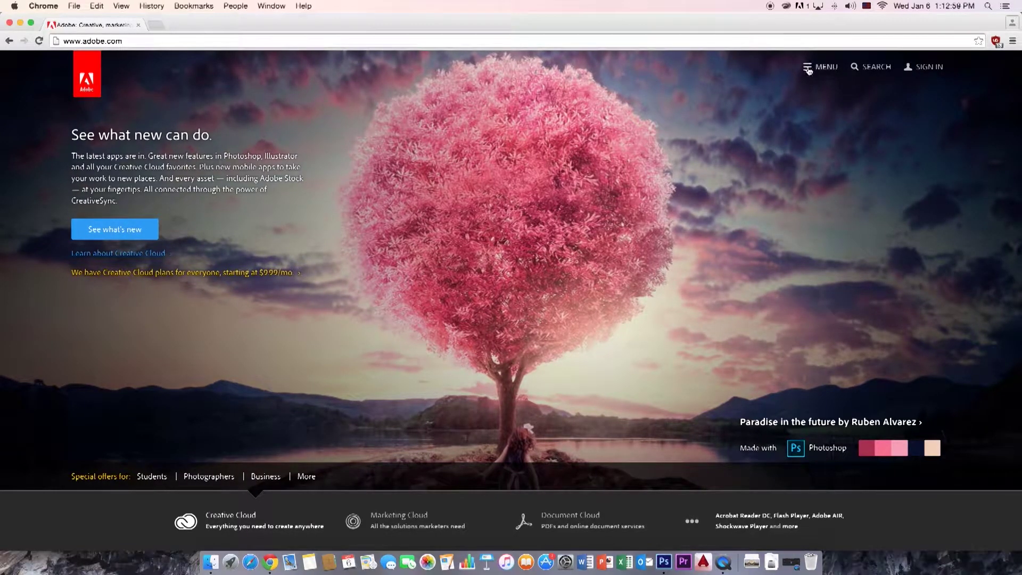
left_click(807, 71)
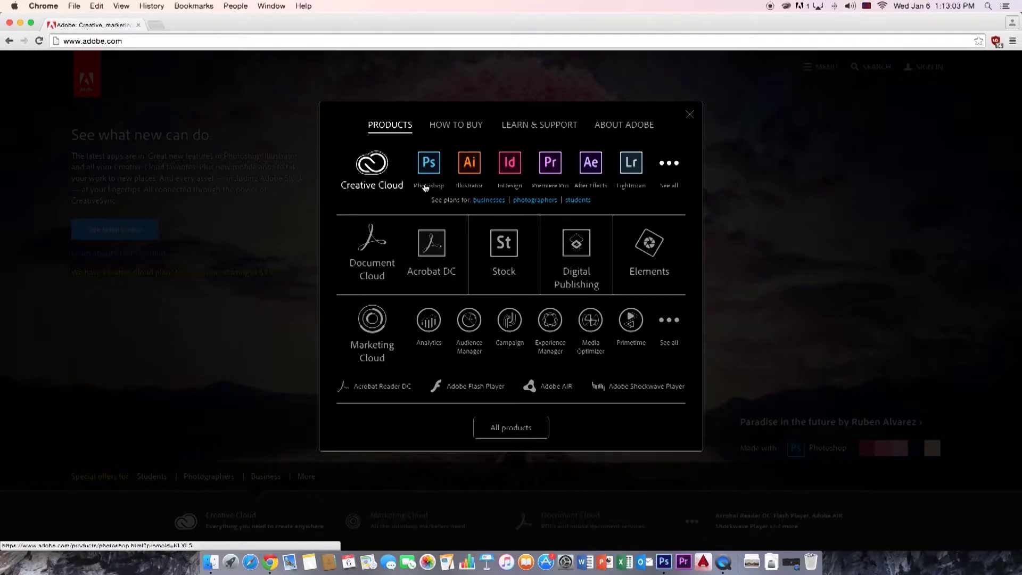
left_click(429, 165)
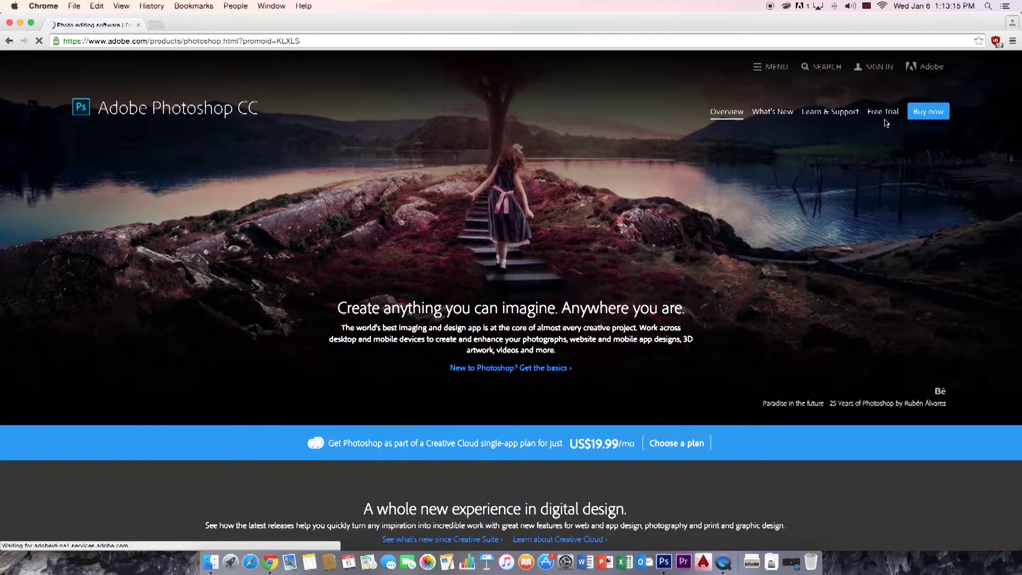
left_click(886, 118)
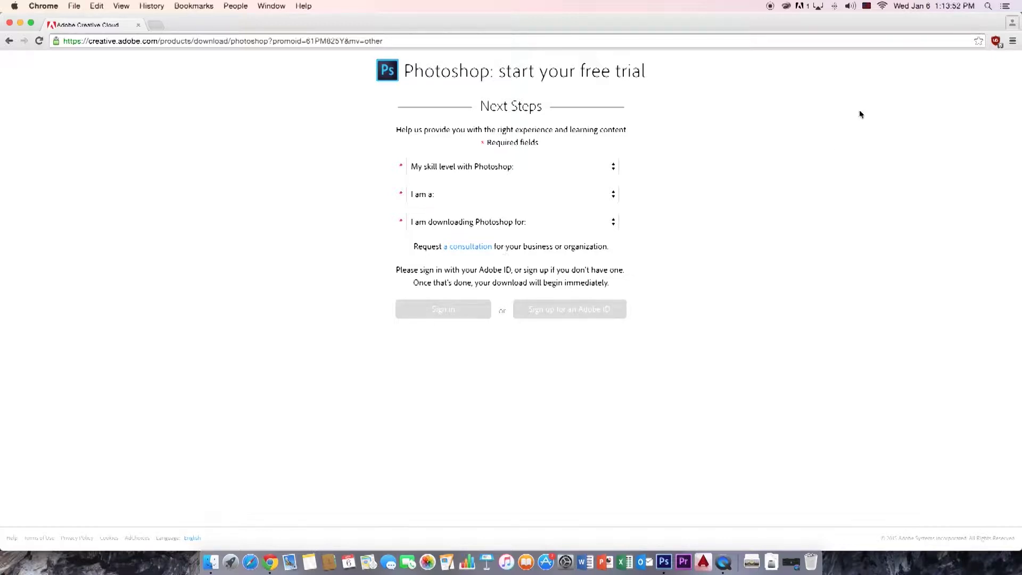
- Fill in the trial questionnaire with skill level Beginner, role Student and purpose My own non-professional use
left_click(612, 170)
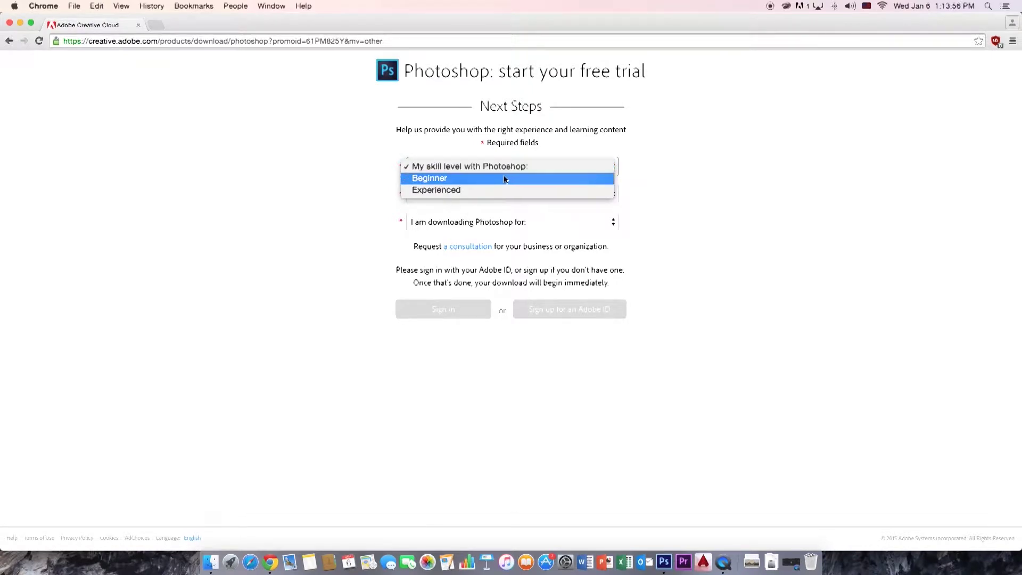
left_click(468, 179)
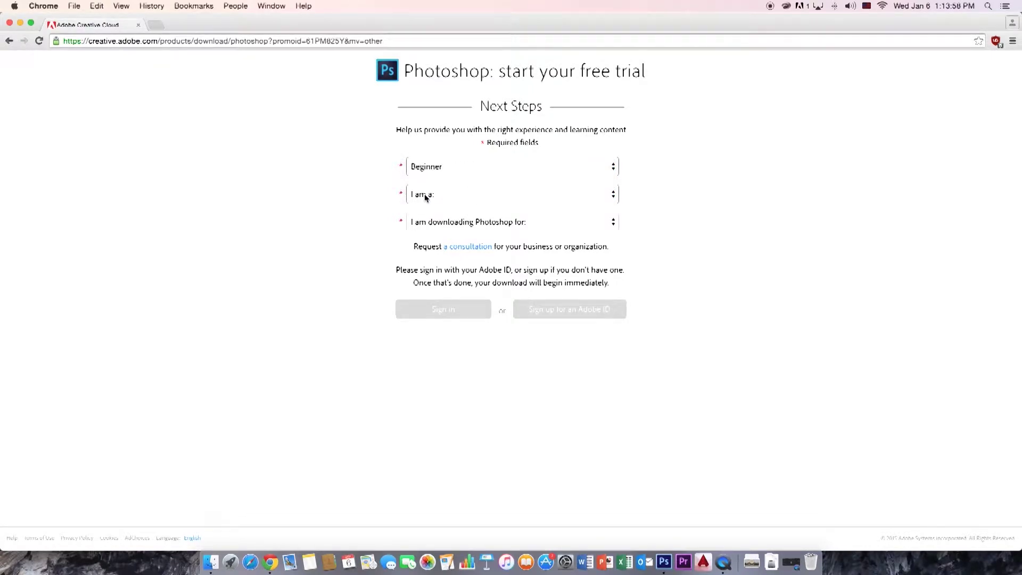
left_click(619, 198)
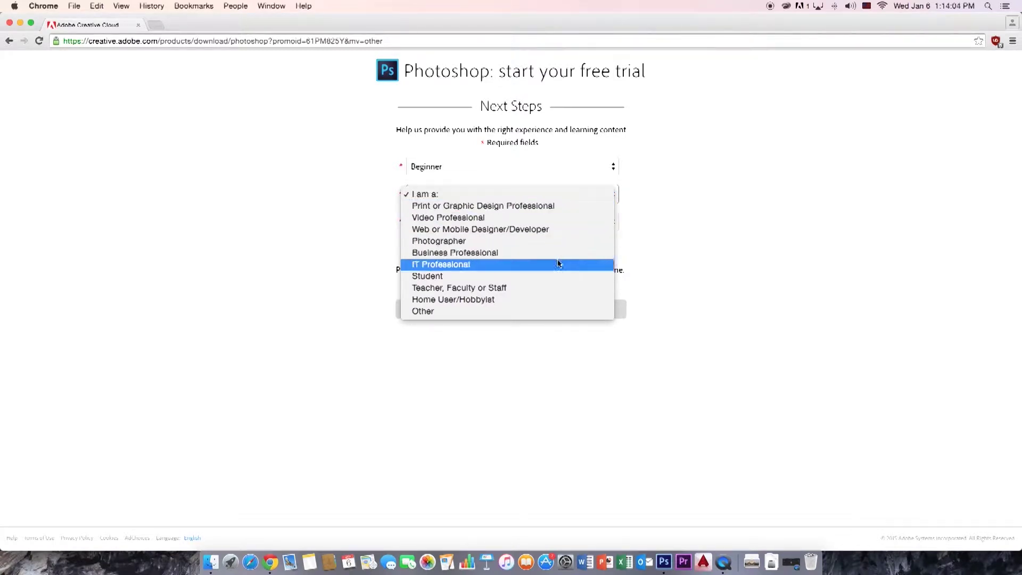
left_click(522, 279)
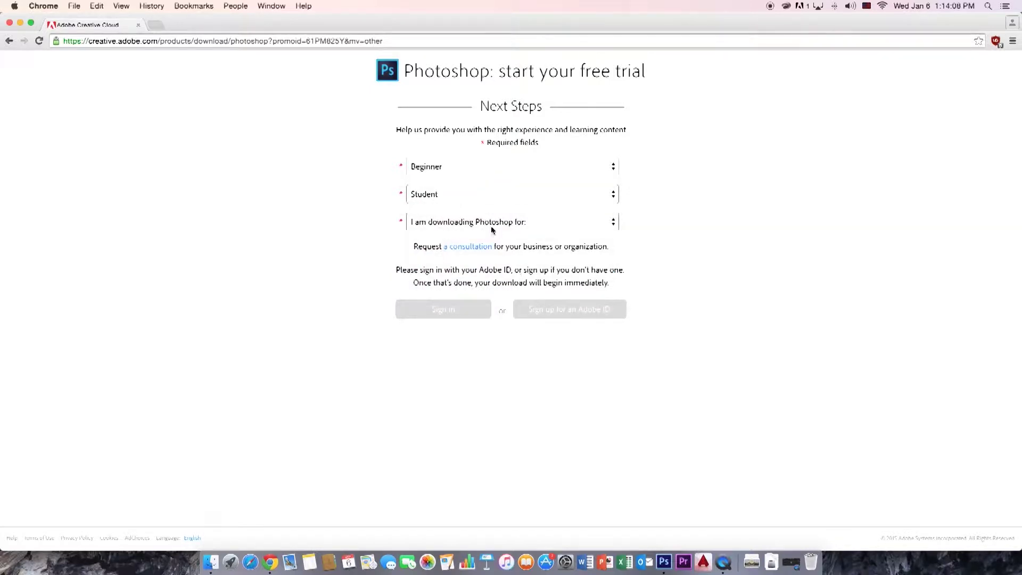
left_click(577, 224)
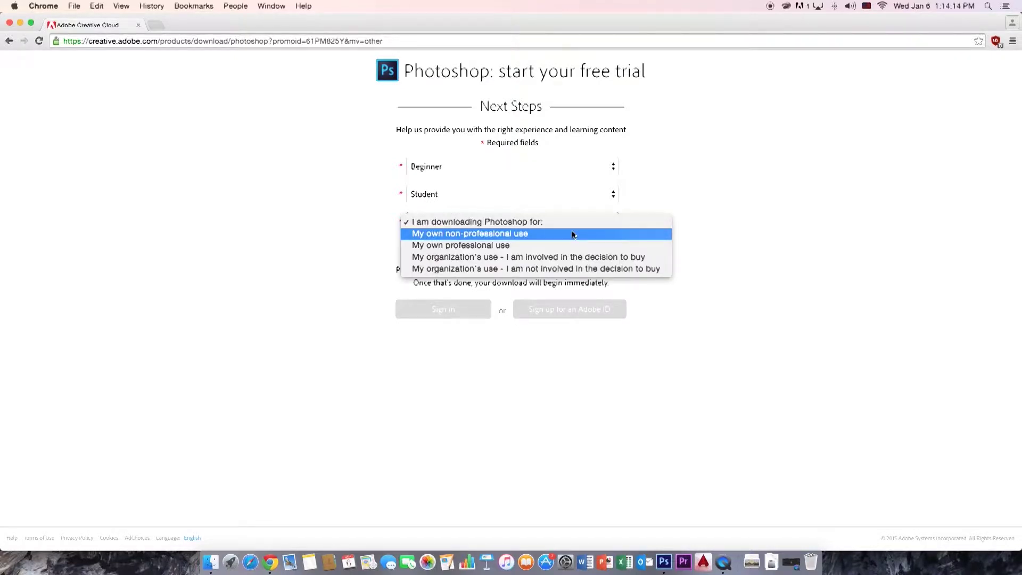
left_click(484, 235)
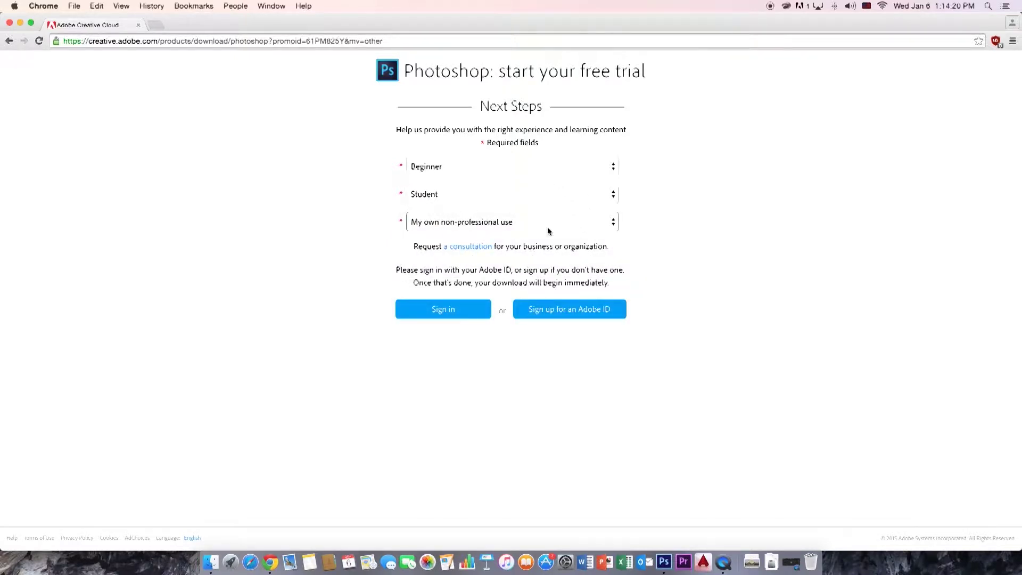
- Open the Adobe ID sign-up form, visit its last name, email and password fields, and agree to the Terms of Use and Privacy Policy
left_click(579, 315)
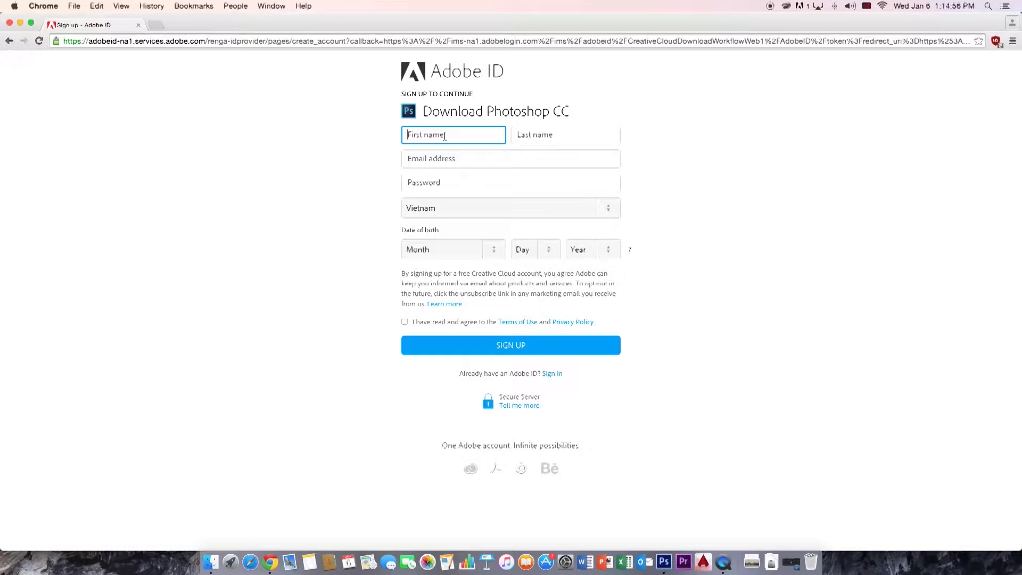
left_click(525, 137)
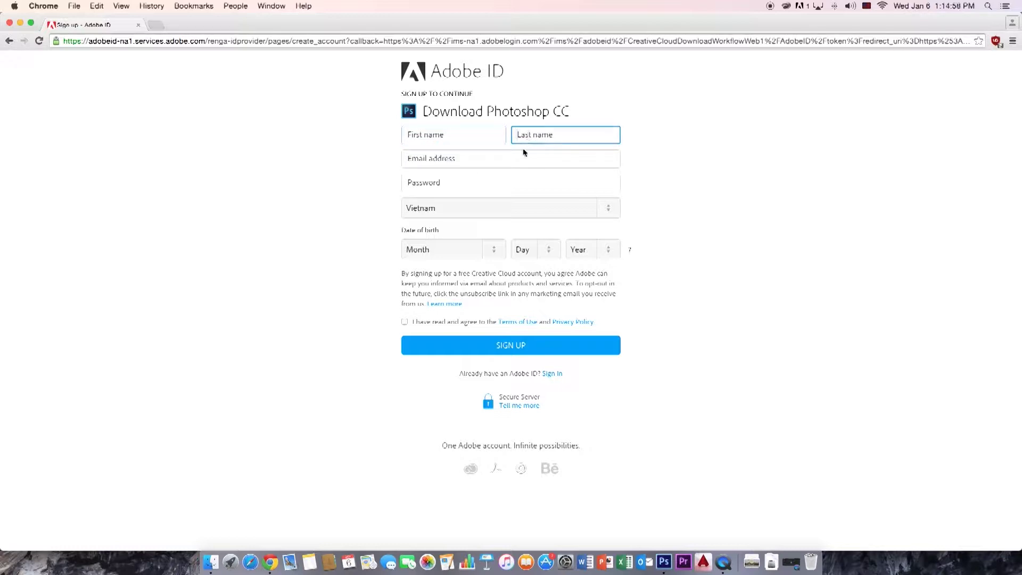
left_click(464, 158)
left_click(454, 184)
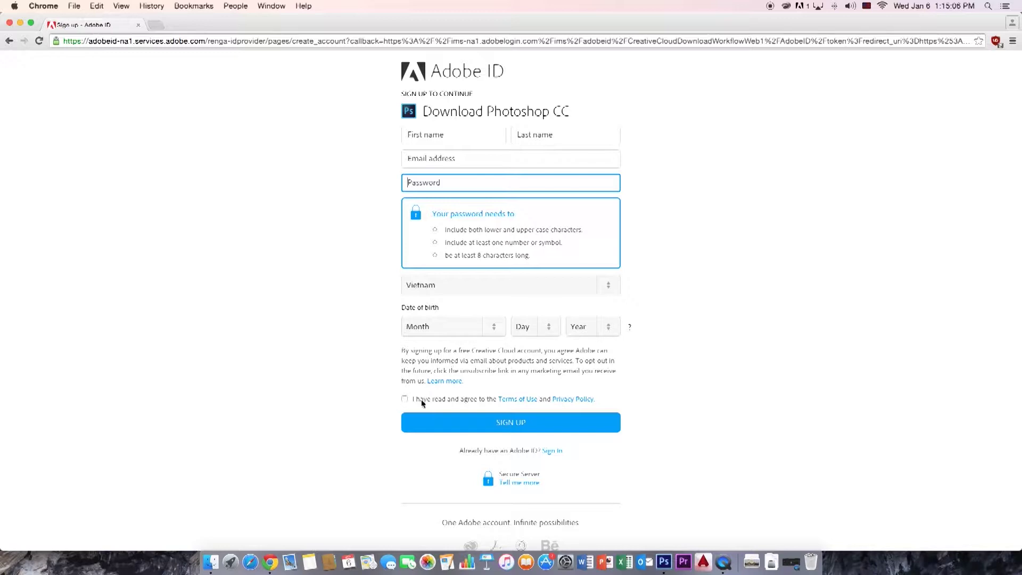
left_click(404, 399)
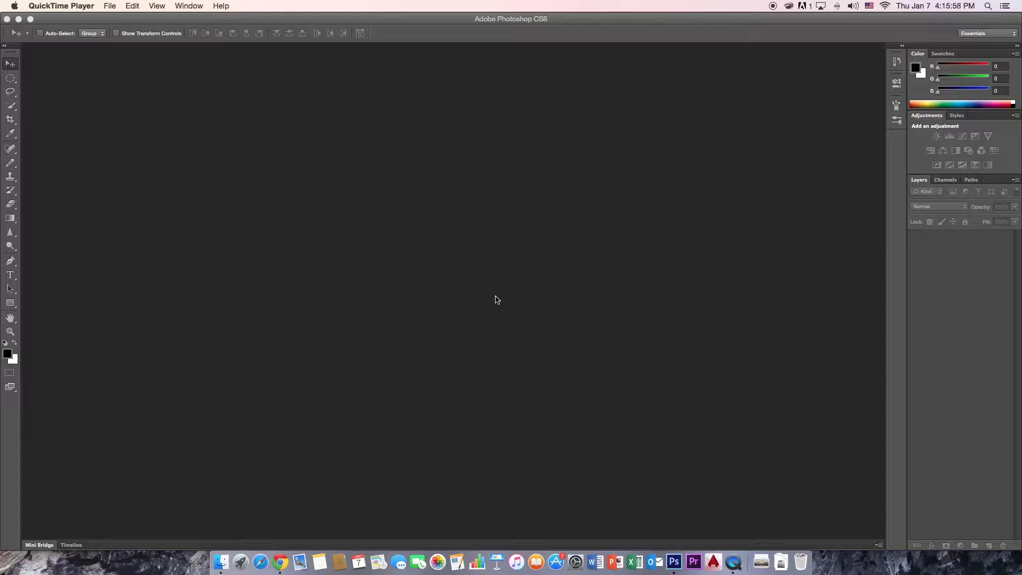
left_click(561, 19)
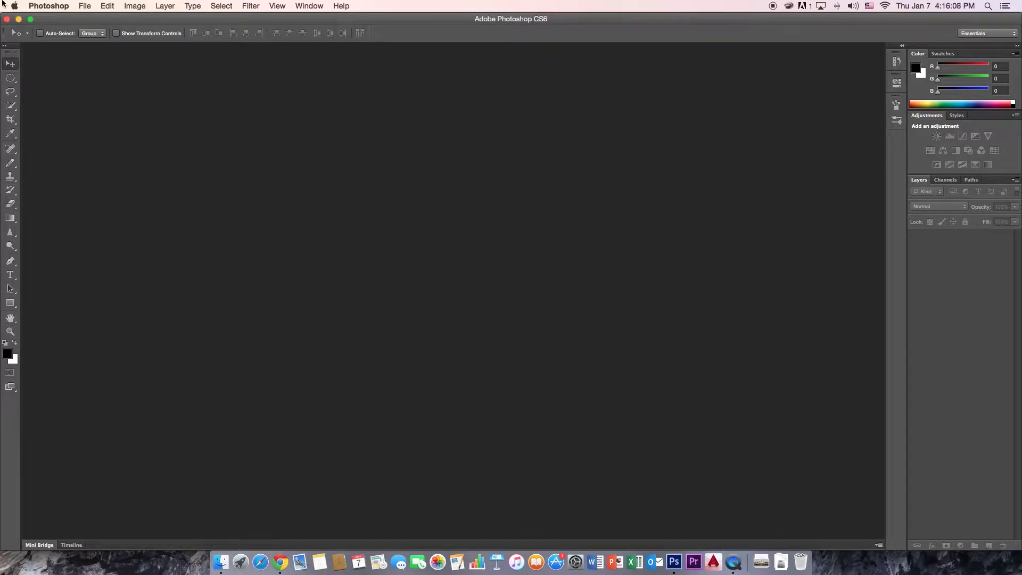
left_click(303, 6)
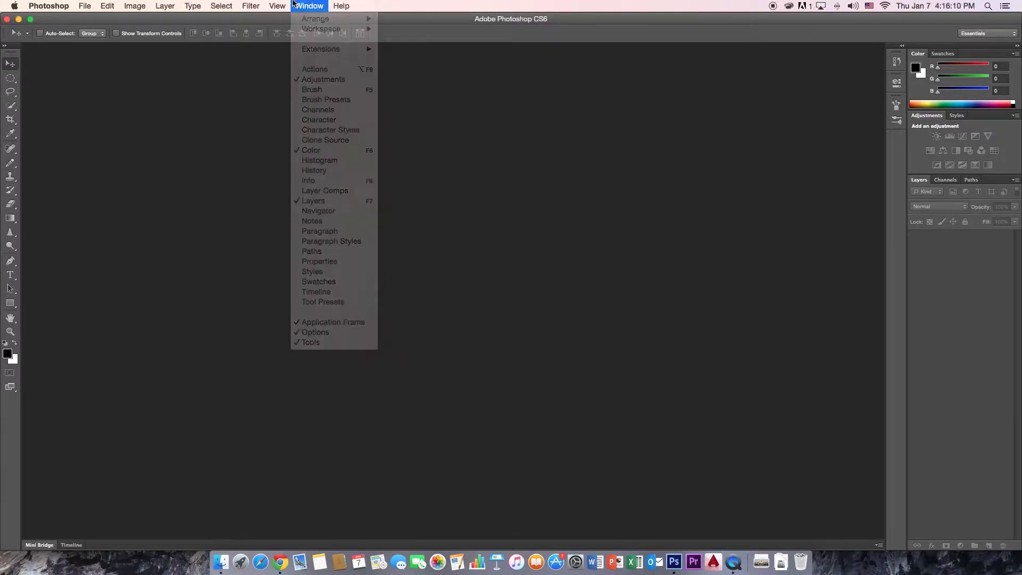
left_click(531, 242)
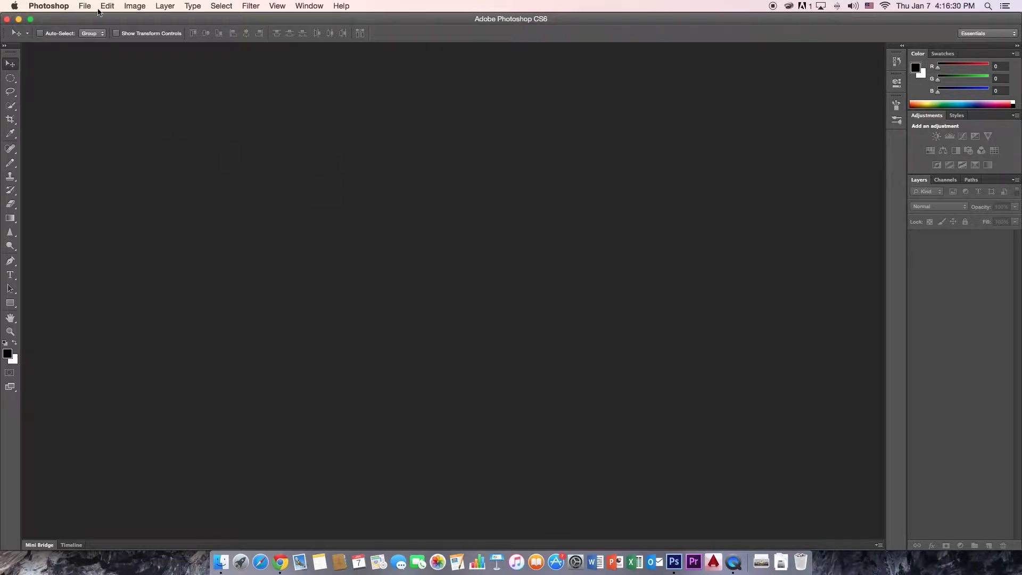
- Open the image BMW2002.jpg from the Photoshop Lesson 1 folder
left_click(89, 6)
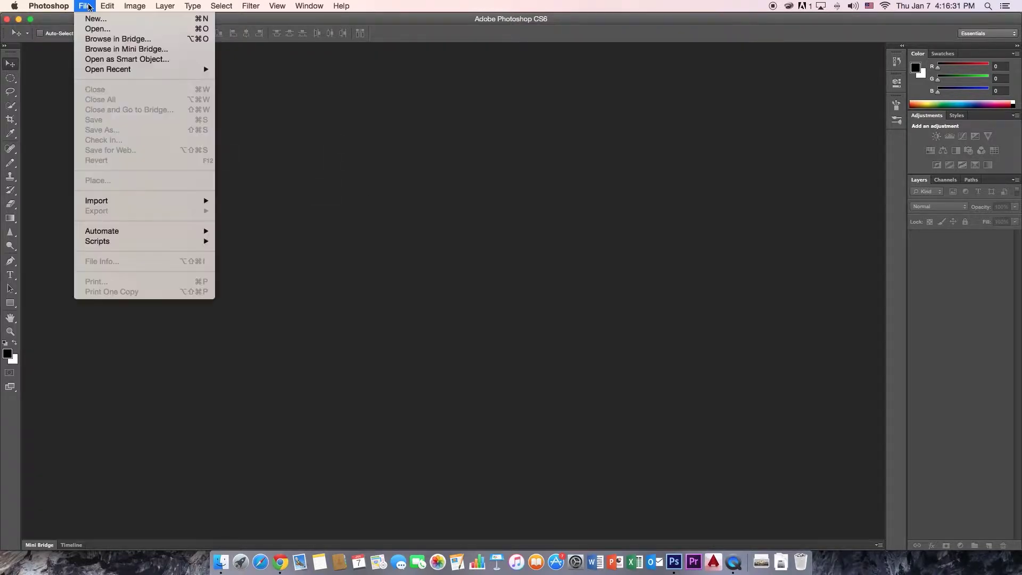
left_click(100, 29)
left_click(580, 206)
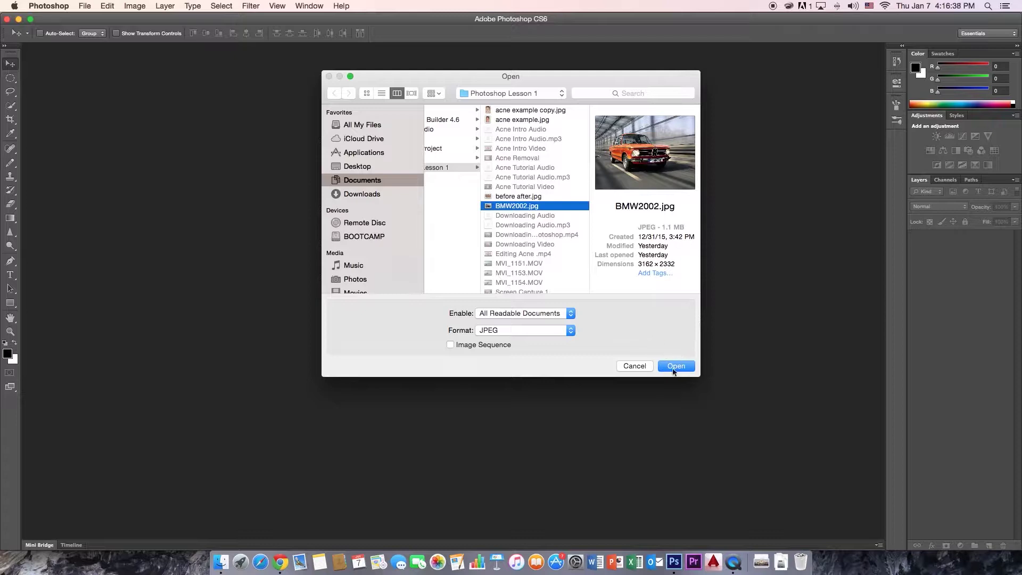
left_click(674, 369)
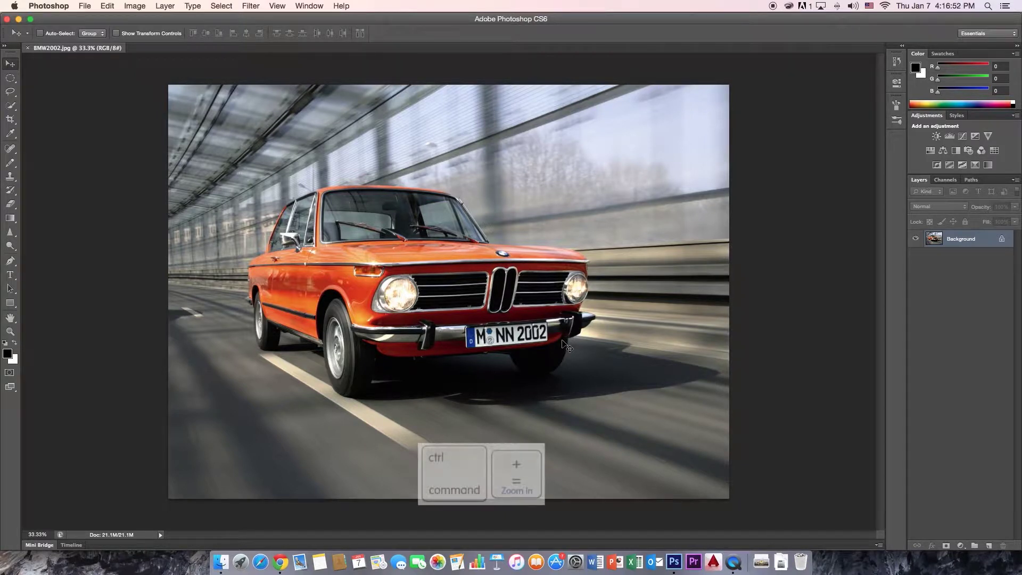
- Examine the car photo at different magnifications between 33.3% and 100%, finishing at 66.7%
key("super+equal")
key("super+equal")
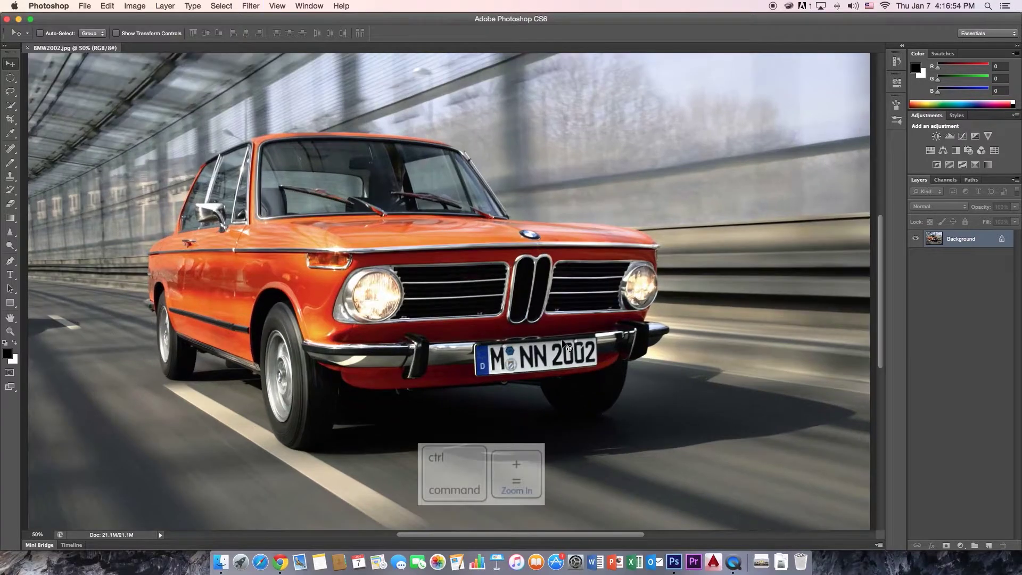
key("super+equal")
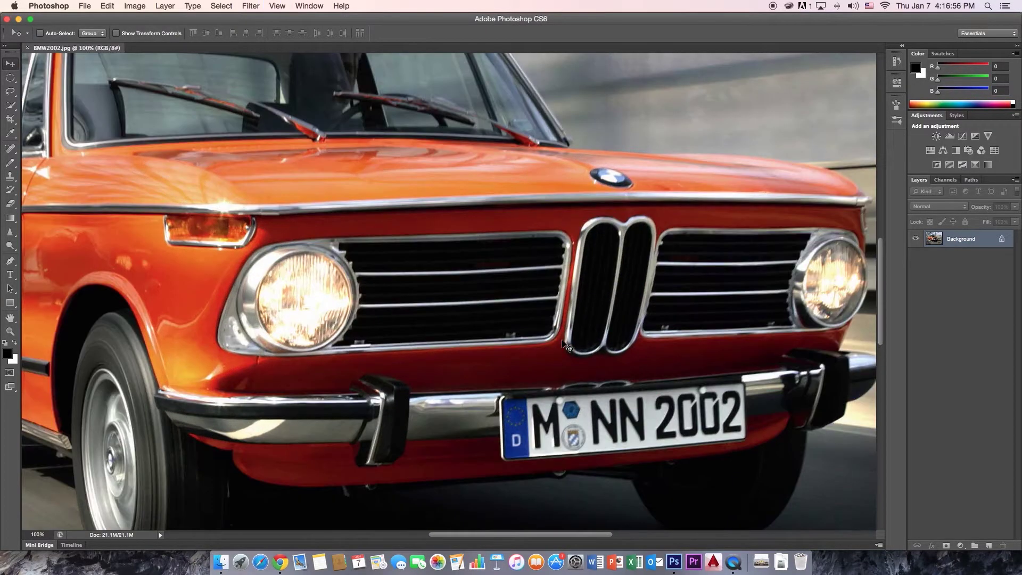
key("super+minus")
key("super+minus")
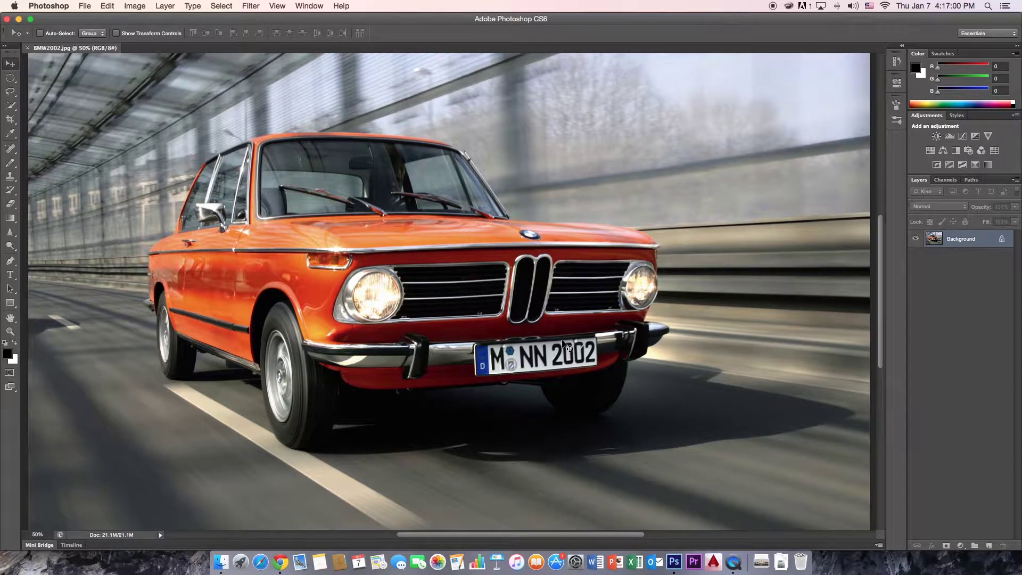
key("super+minus")
key("super+minus")
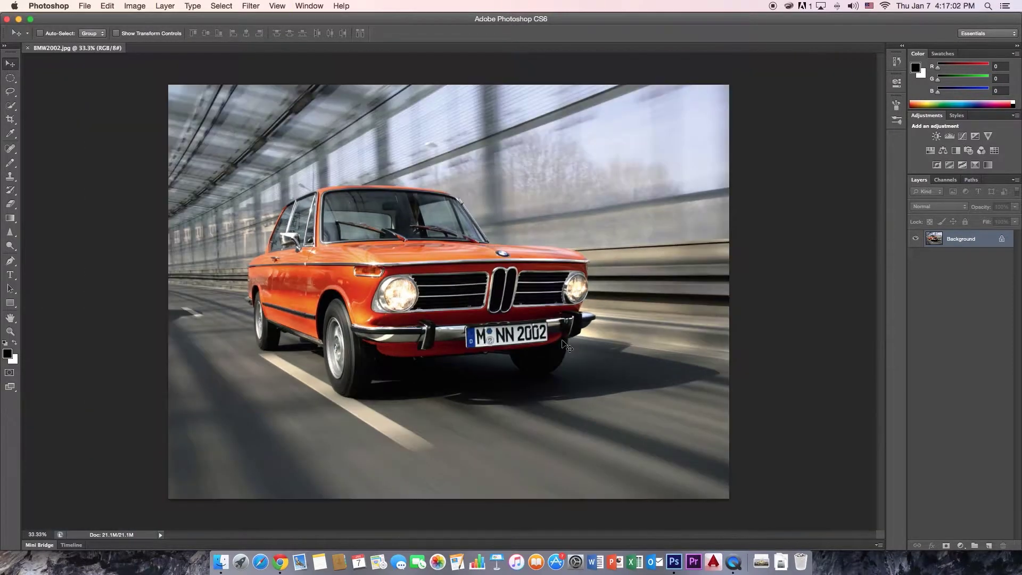
key("super+equal")
key("super+equal")
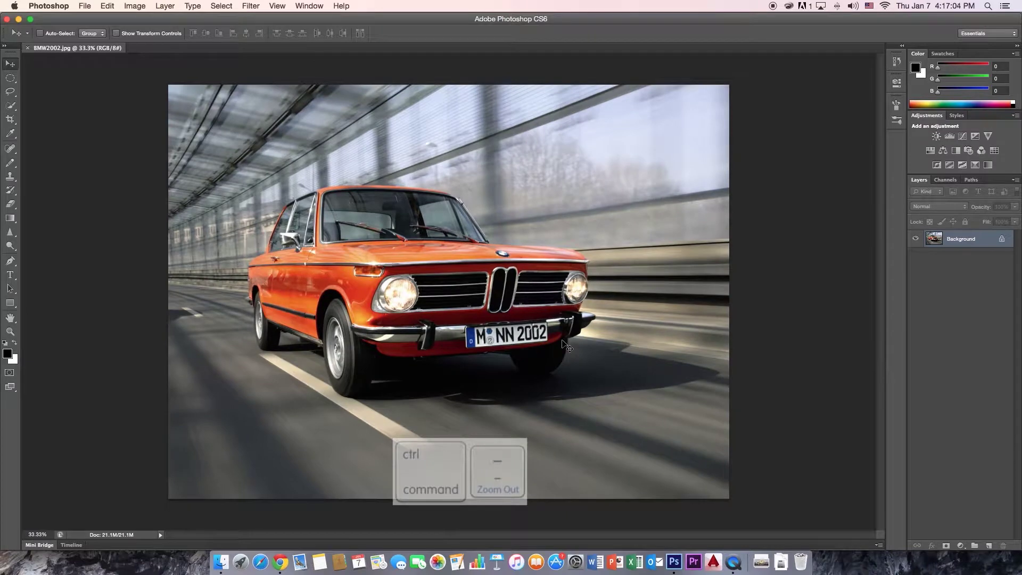
key("super+minus")
key("super+equal")
key("super+equal")
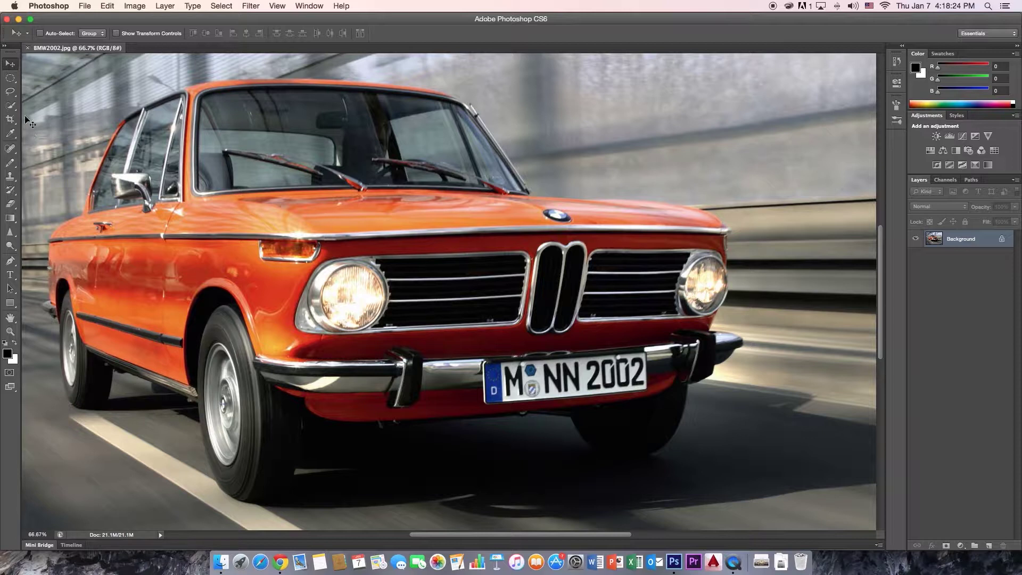
- Select a rectangular area from the car's side windows to the centre grille with the Rectangular Marquee tool
left_click_drag(10, 77, 35, 86)
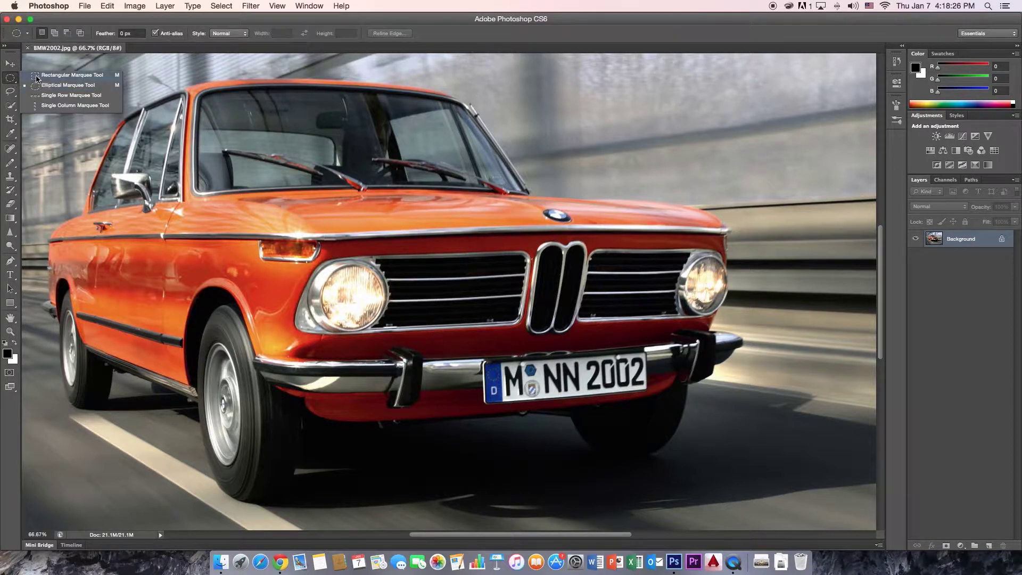
left_click(36, 75)
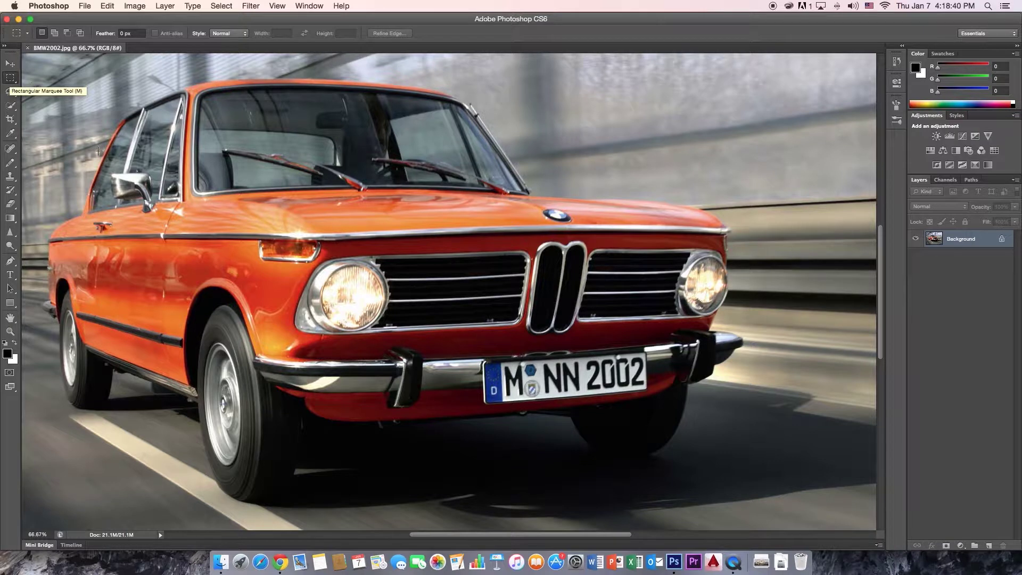
left_click_drag(105, 157, 568, 365)
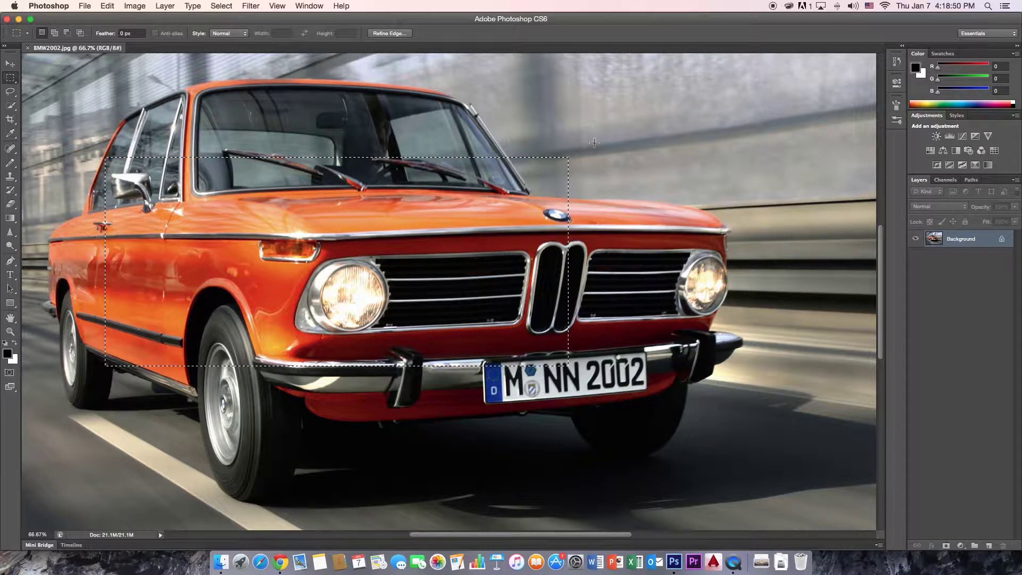
- Move the selected section of the car to the right across the photo, and shift it back up and to the left
left_click(11, 64)
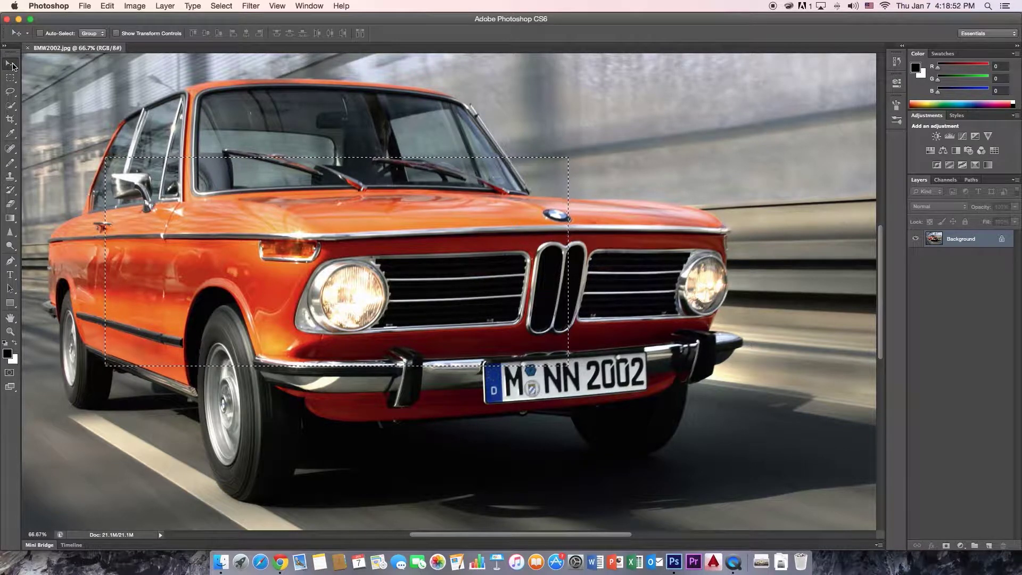
left_click_drag(269, 267, 531, 307)
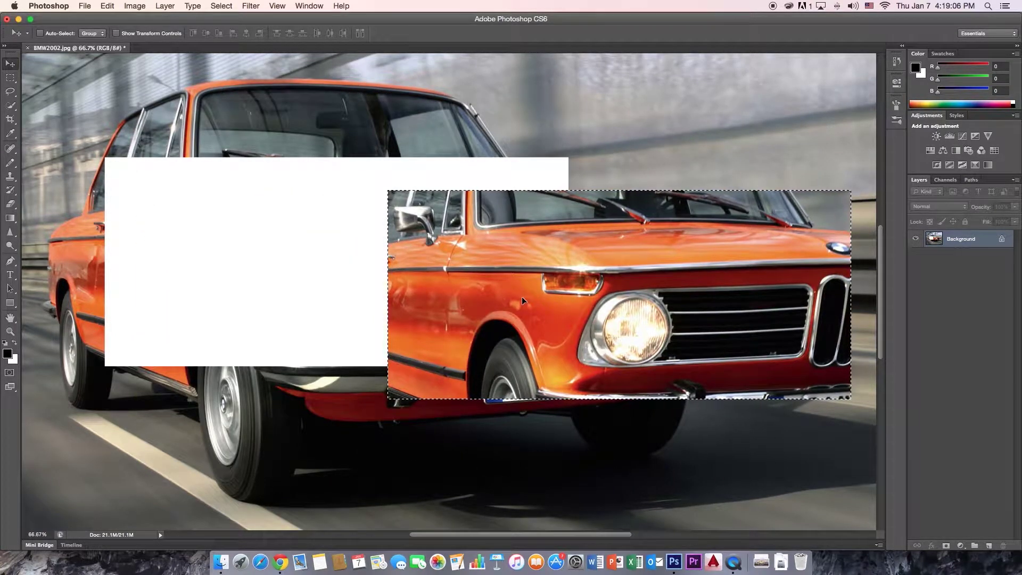
left_click_drag(573, 236, 438, 155)
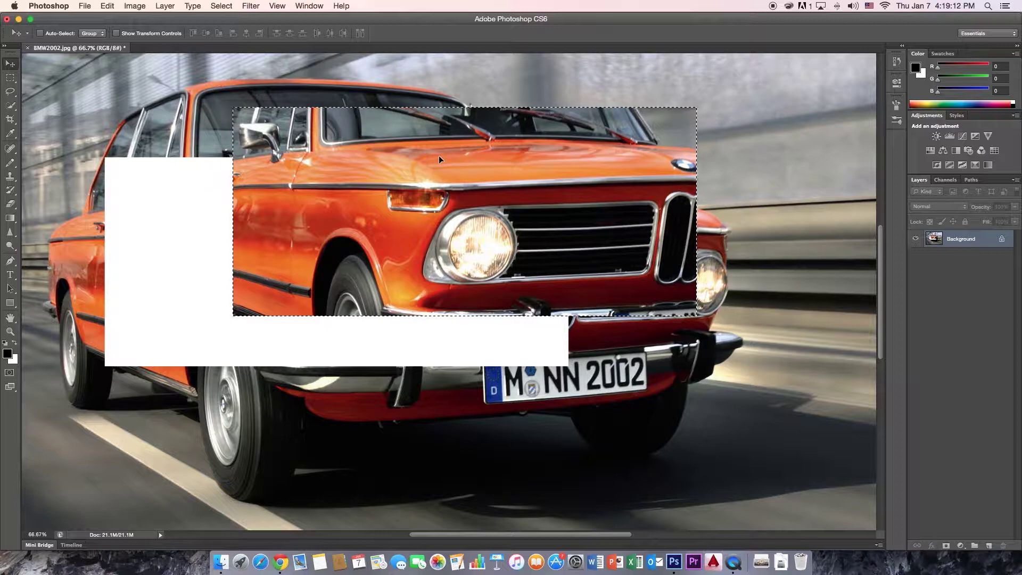
- Undo the move of the car section and clear the rectangular selection
key("super+z")
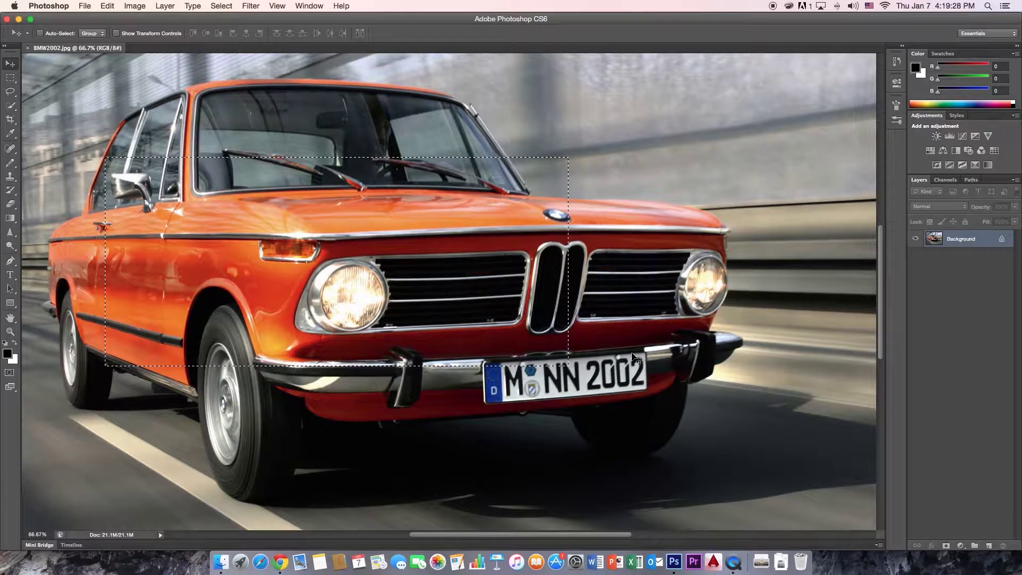
key("super+d")
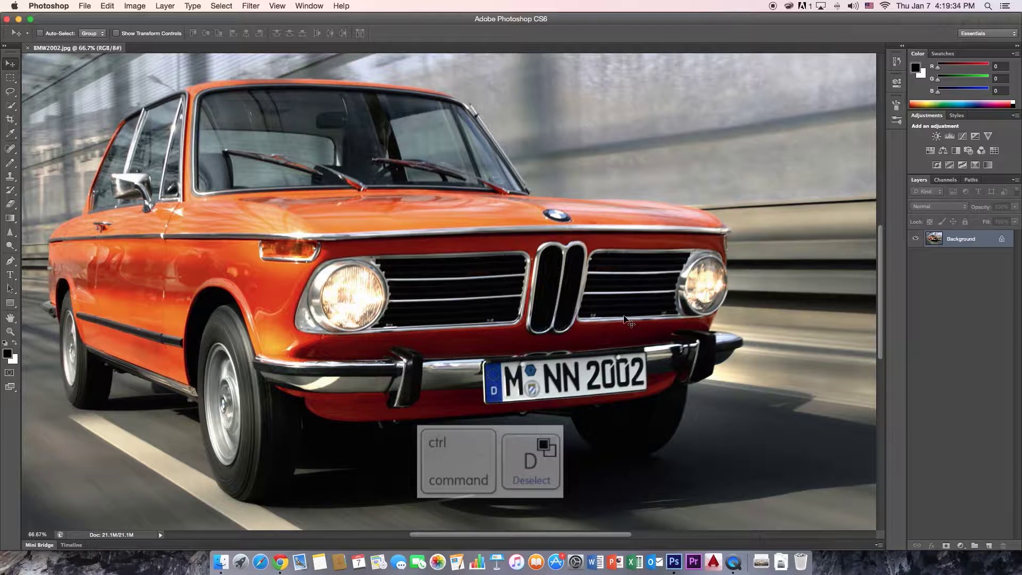
- Select a rectangular area from the side windows to below the number plate with the Rectangular Marquee tool, and clear the selection
left_click(12, 78)
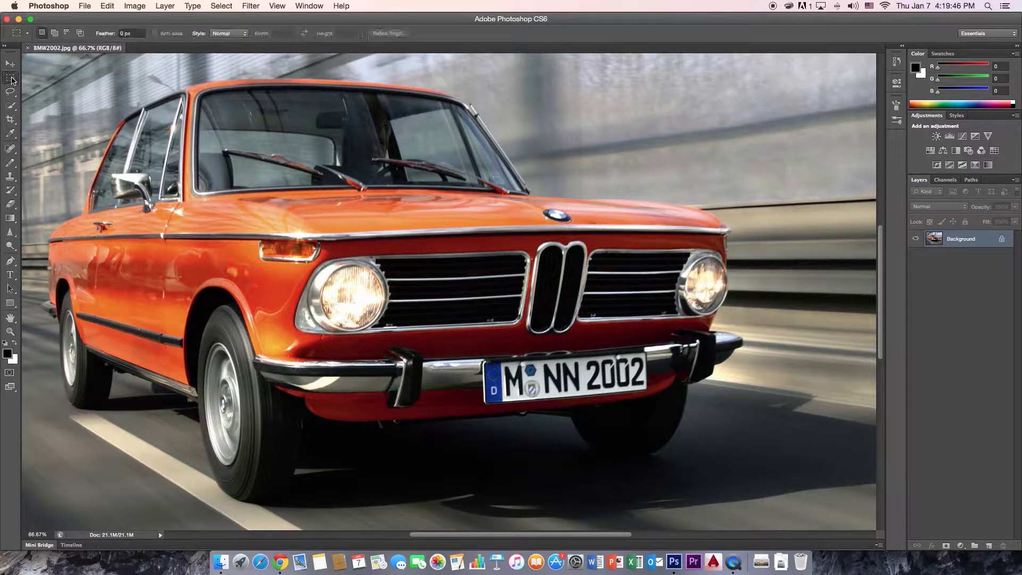
left_click(11, 79)
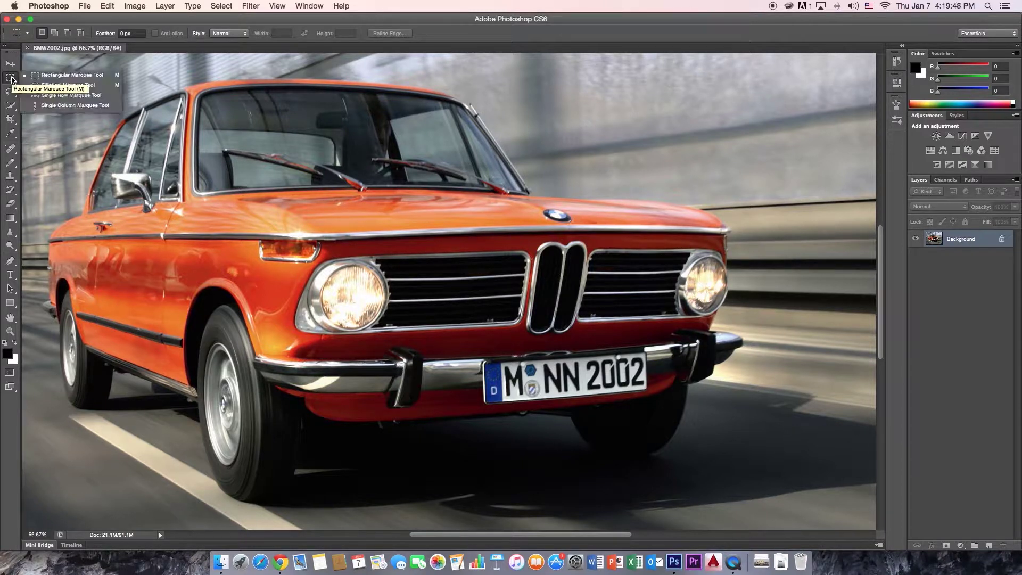
left_click(56, 78)
left_click_drag(130, 125, 573, 486)
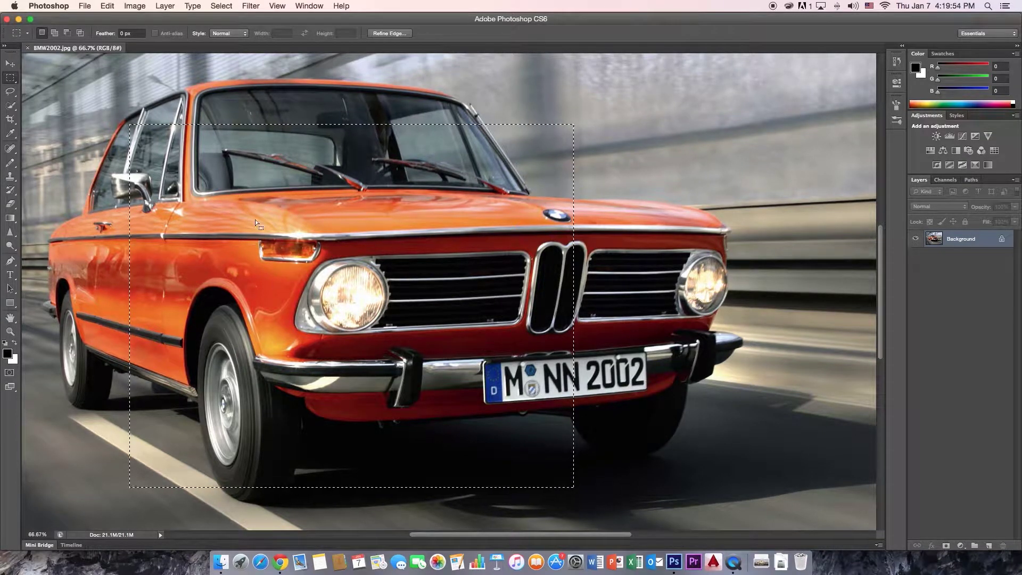
key("super+d")
- Select the round headlight nearest the orange turn signal with the Elliptical Marquee tool
left_click(16, 82)
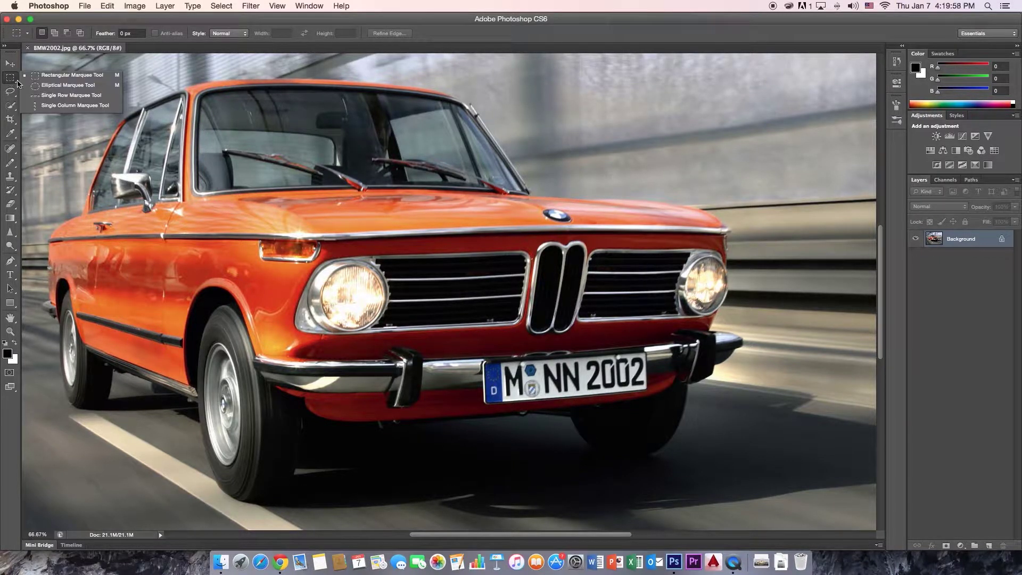
left_click(54, 86)
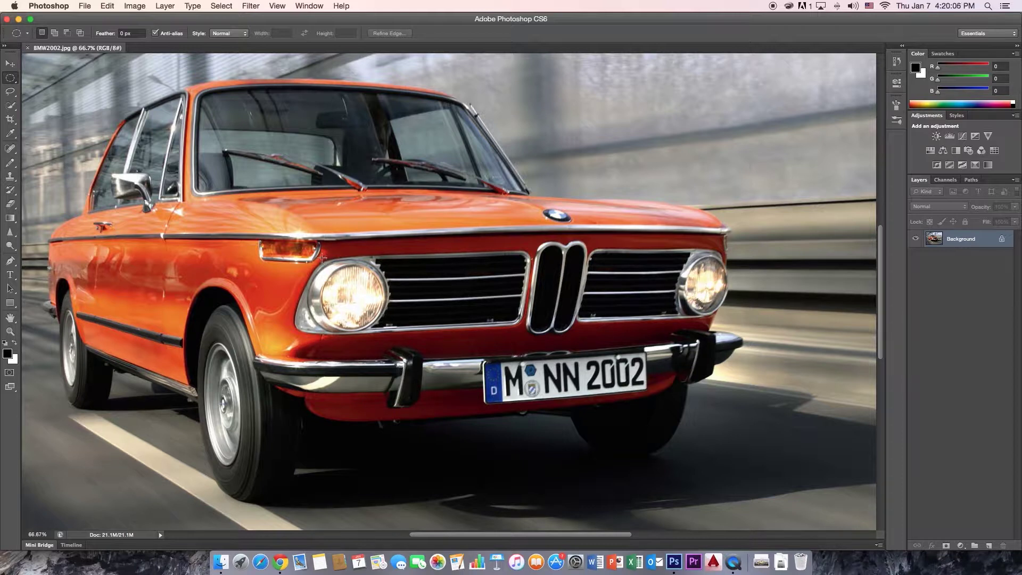
left_click_drag(314, 255, 388, 333)
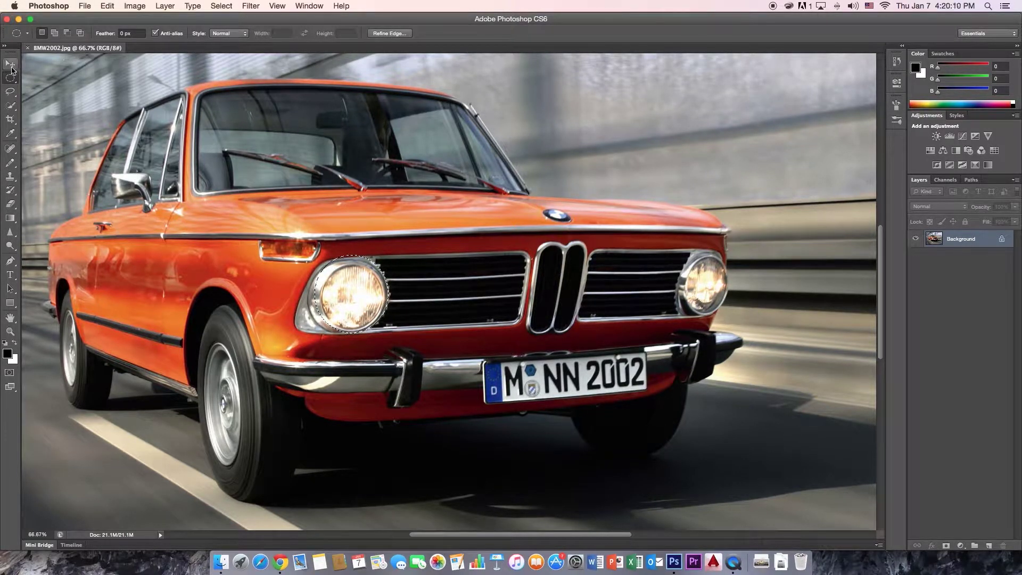
- Try to shift the selected headlight to the right, and clear the elliptical selection
key("v")
left_click_drag(349, 268, 396, 272)
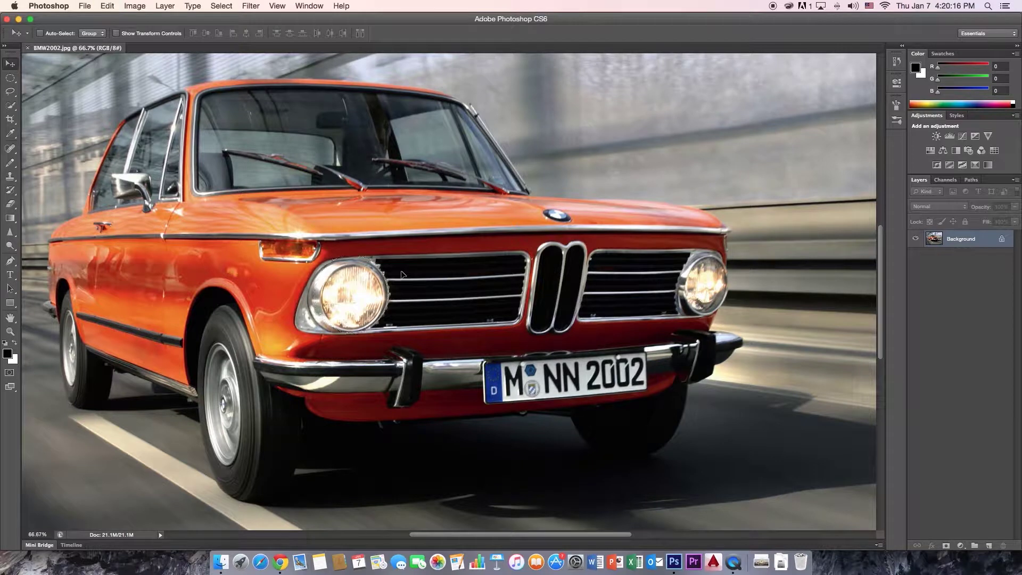
key("super+d")
- Select the car's near front wheel with an upright oval using the Elliptical Marquee tool
left_click_drag(225, 290, 233, 310)
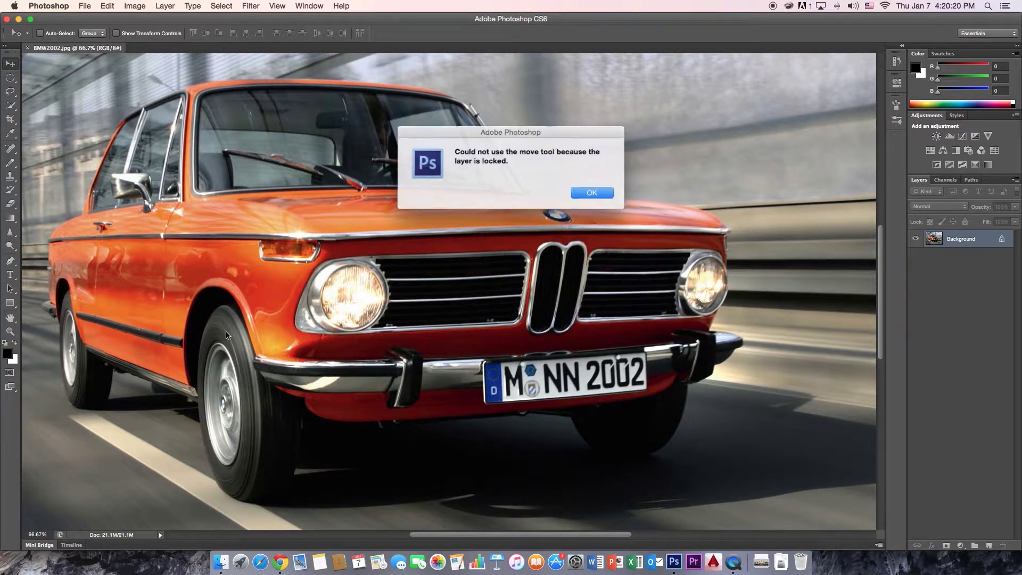
left_click(586, 196)
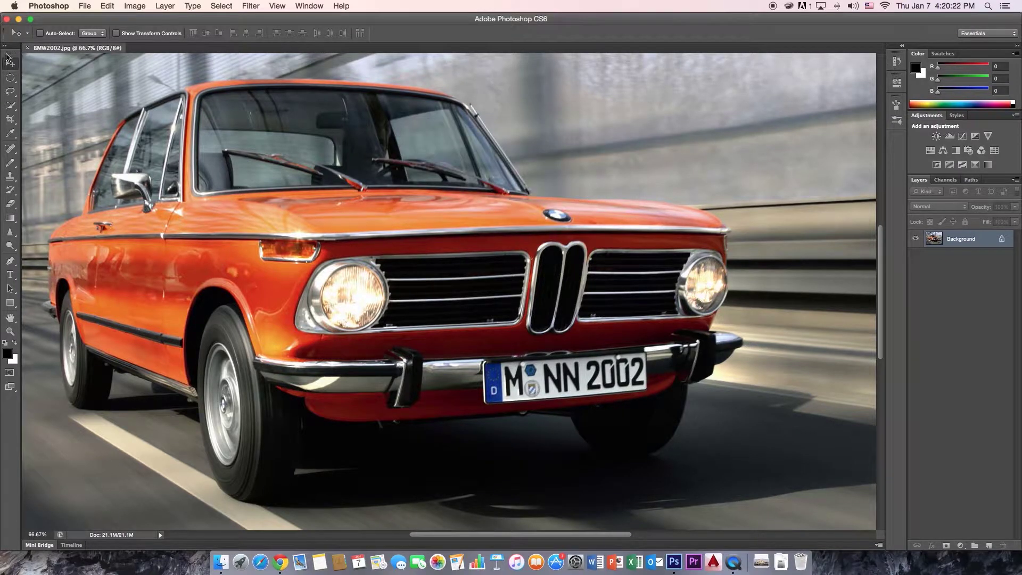
left_click(10, 77)
left_click_drag(223, 292, 233, 394)
left_click(214, 358)
left_click_drag(189, 305, 259, 498)
- Move the selected front wheel up and to the left, undo the move and clear the selection
left_click(10, 64)
left_click_drag(248, 407, 240, 363)
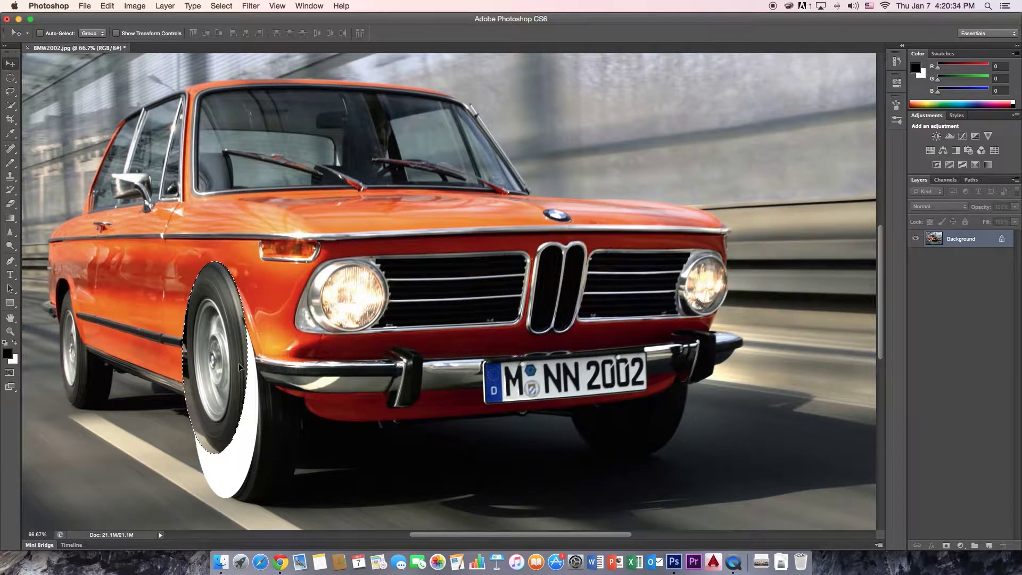
key("super+z")
key("super+d")
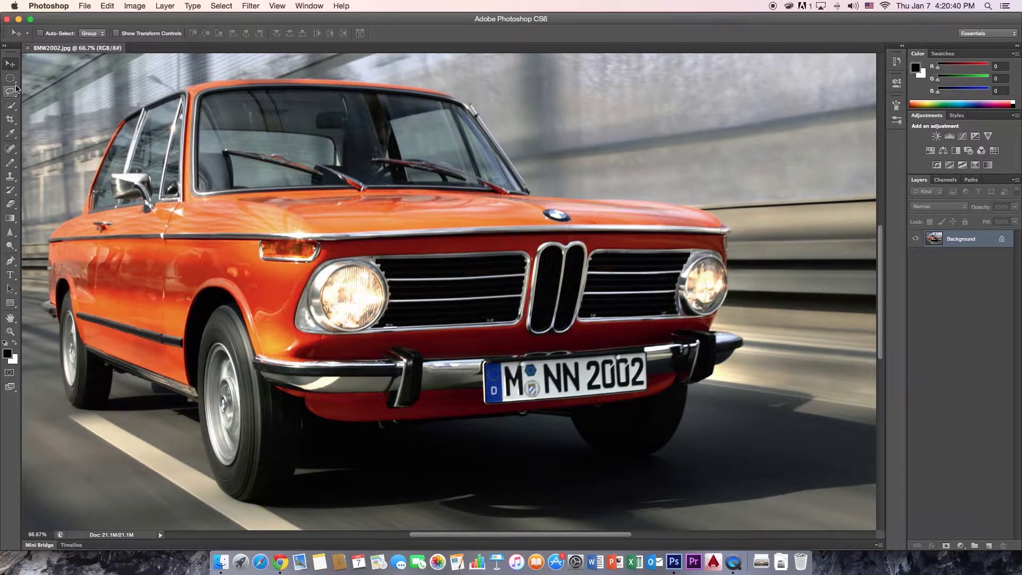
- Trace the outline of the orange turn signal above the headlight with the Lasso tool
left_click(9, 80)
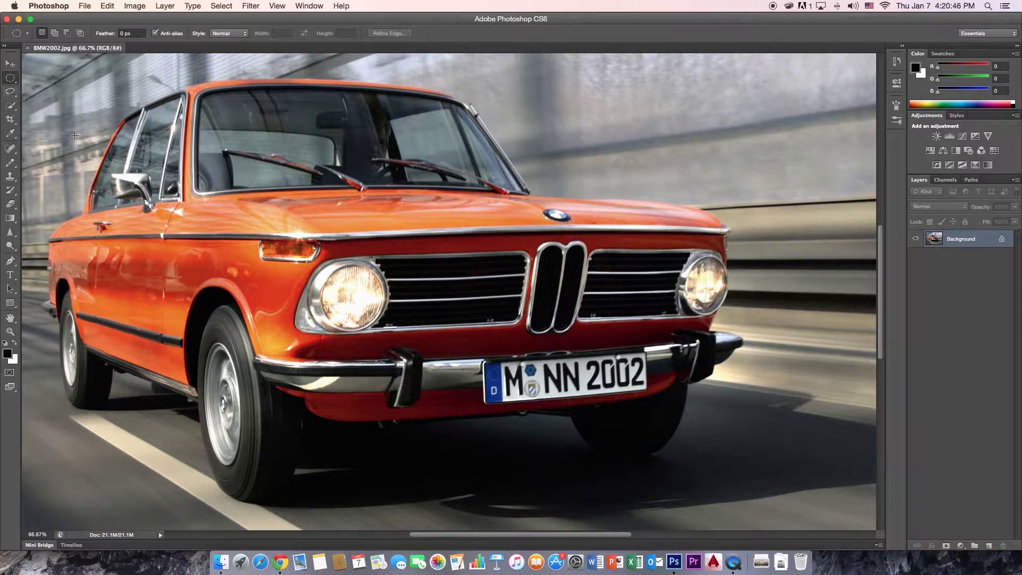
left_click(11, 92)
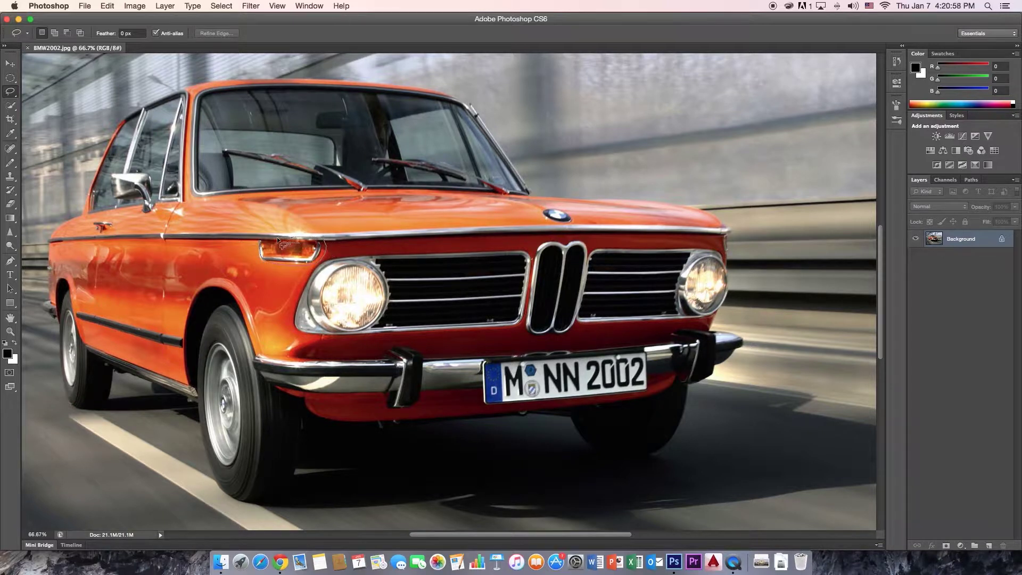
left_click_drag(258, 241, 259, 242)
- Move the selected turn signal around the bodywork, and undo the move and the selection
left_click(9, 64)
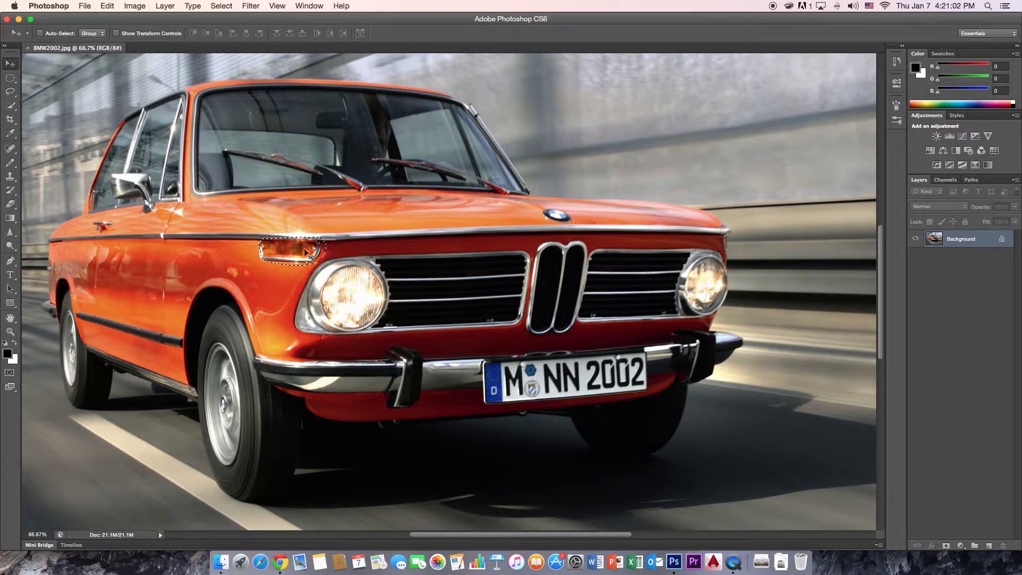
mouse_move(297, 264)
left_mouse_down()
mouse_move(268, 234)
mouse_move(298, 253)
left_mouse_up()
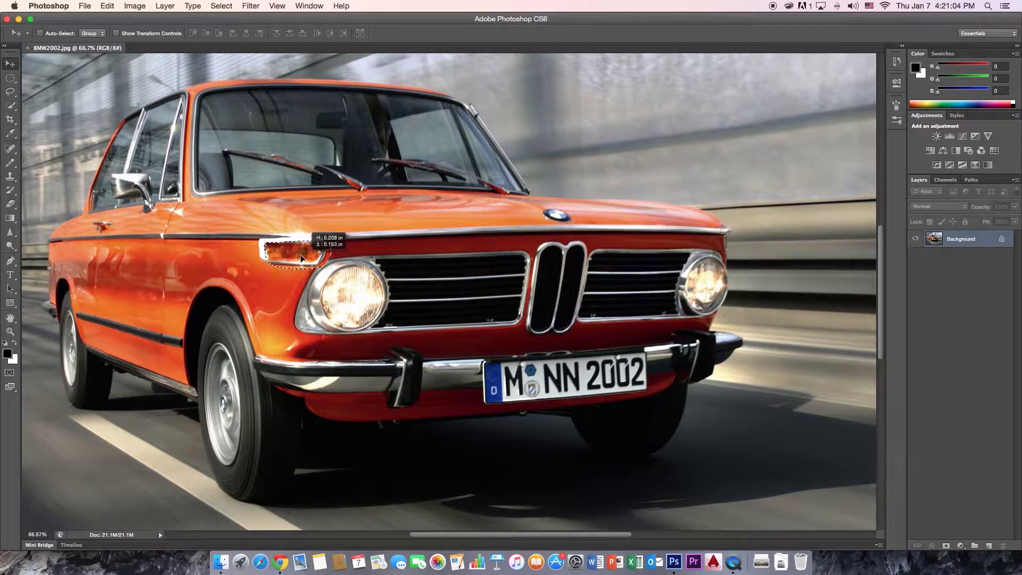
key("super+alt+z")
key("super+alt+z")
key("super+alt+z")
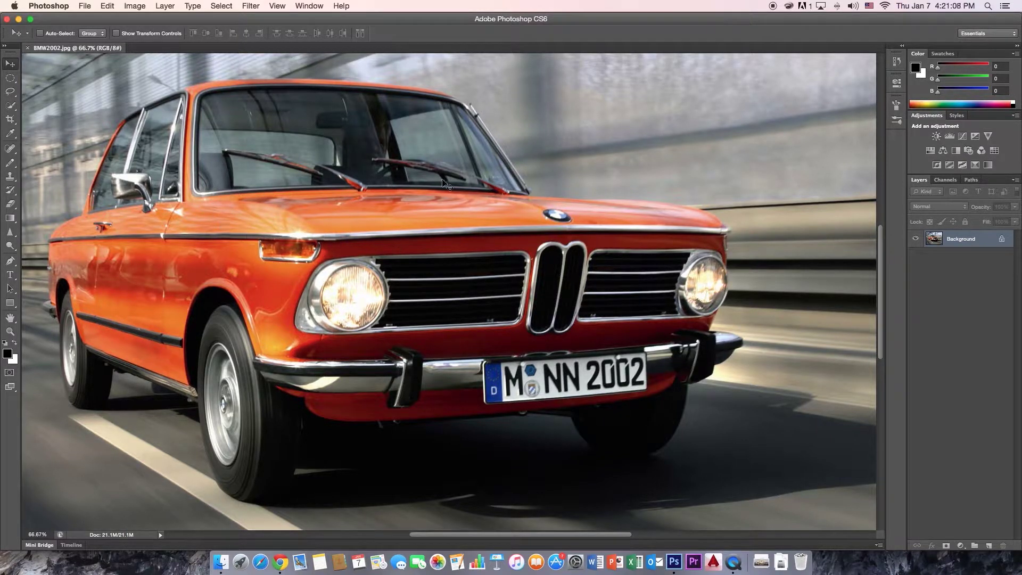
- Draw an irregular winding Lasso selection across the bonnet, grille, number plate and far front wheel
left_click(10, 91)
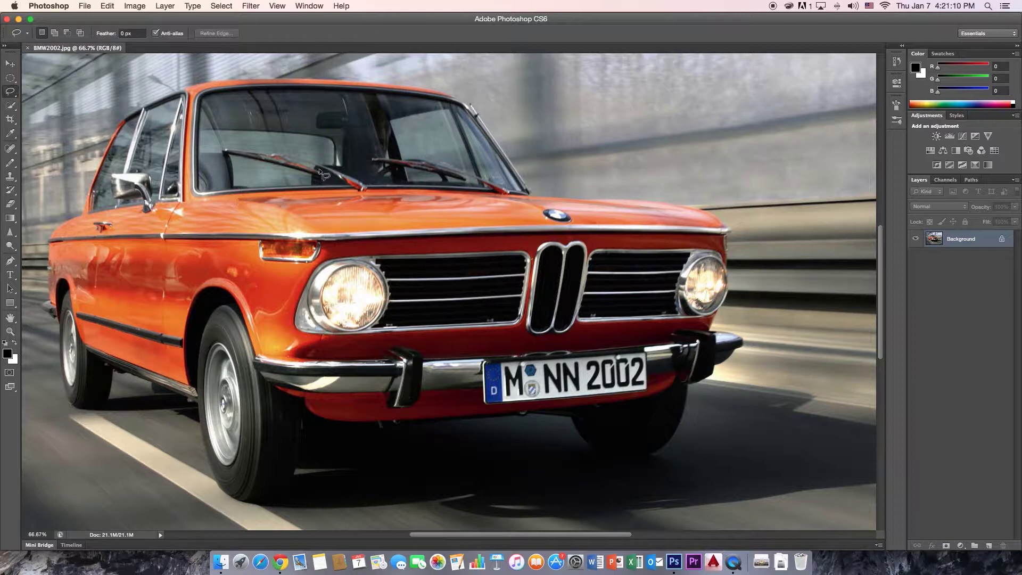
mouse_move(586, 250)
left_mouse_down()
mouse_move(419, 164)
mouse_move(359, 219)
mouse_move(412, 263)
mouse_move(481, 284)
mouse_move(473, 349)
mouse_move(433, 424)
mouse_move(479, 460)
mouse_move(531, 407)
mouse_move(566, 274)
mouse_move(607, 314)
left_mouse_up()
mouse_move(607, 314)
left_mouse_down()
mouse_move(599, 359)
mouse_move(639, 424)
mouse_move(680, 368)
mouse_move(668, 296)
mouse_move(688, 261)
mouse_move(682, 216)
mouse_move(663, 235)
left_mouse_up()
- Move the irregular selection down and to the right, undo the move and clear the selection
key("v")
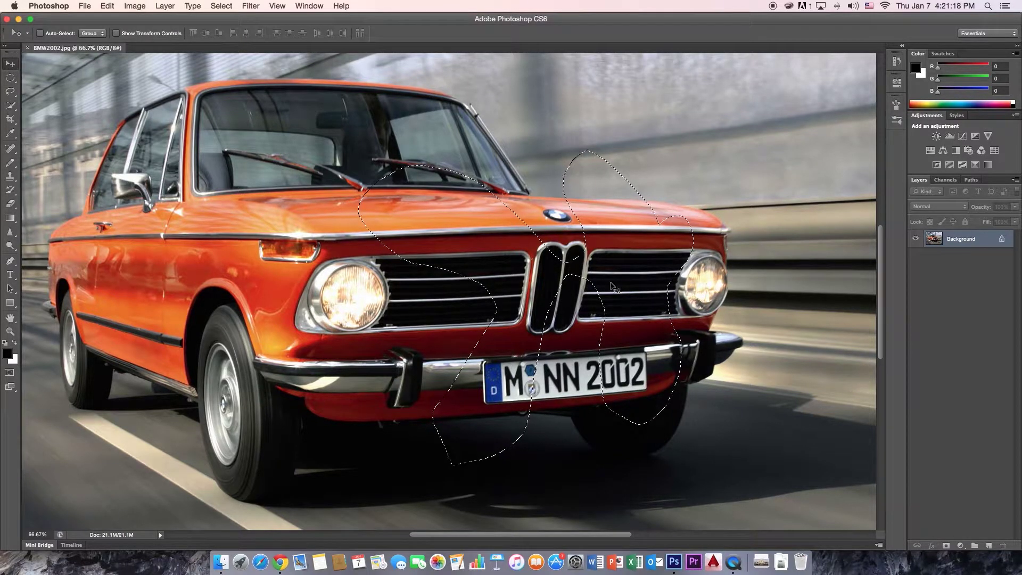
mouse_move(504, 271)
left_mouse_down()
mouse_move(398, 162)
mouse_move(249, 346)
mouse_move(296, 225)
mouse_move(182, 315)
mouse_move(449, 325)
mouse_move(564, 307)
left_mouse_up()
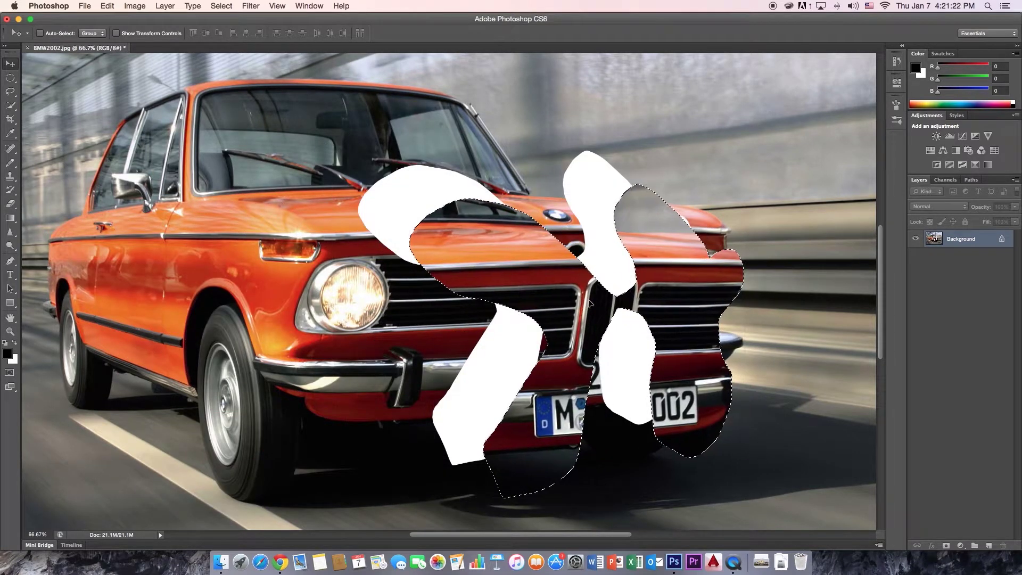
key("cmd+z")
key("cmd+d")
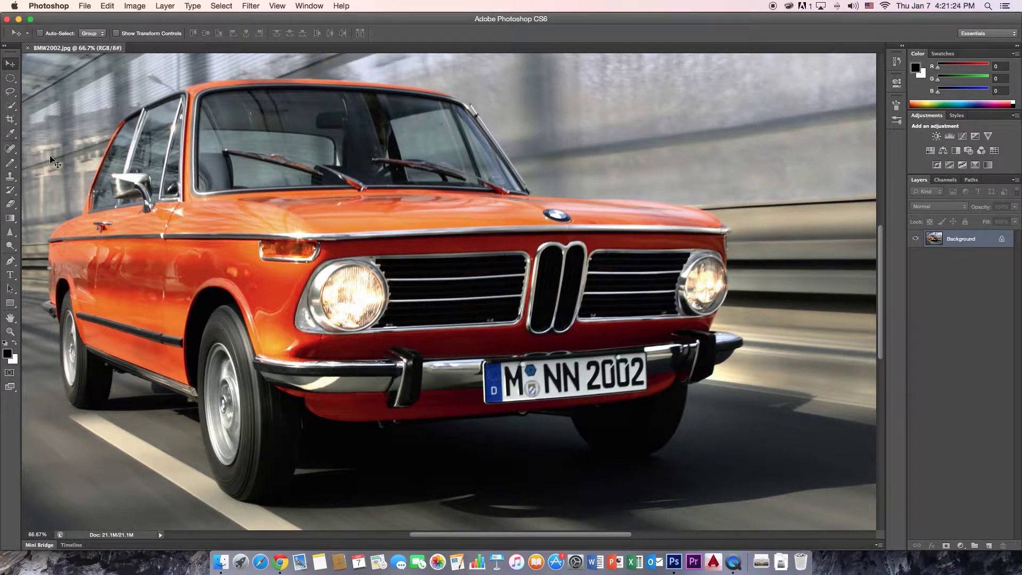
- Select the car's orange side body, side windows, roof and windscreen with the Quick Selection tool
left_click(7, 106)
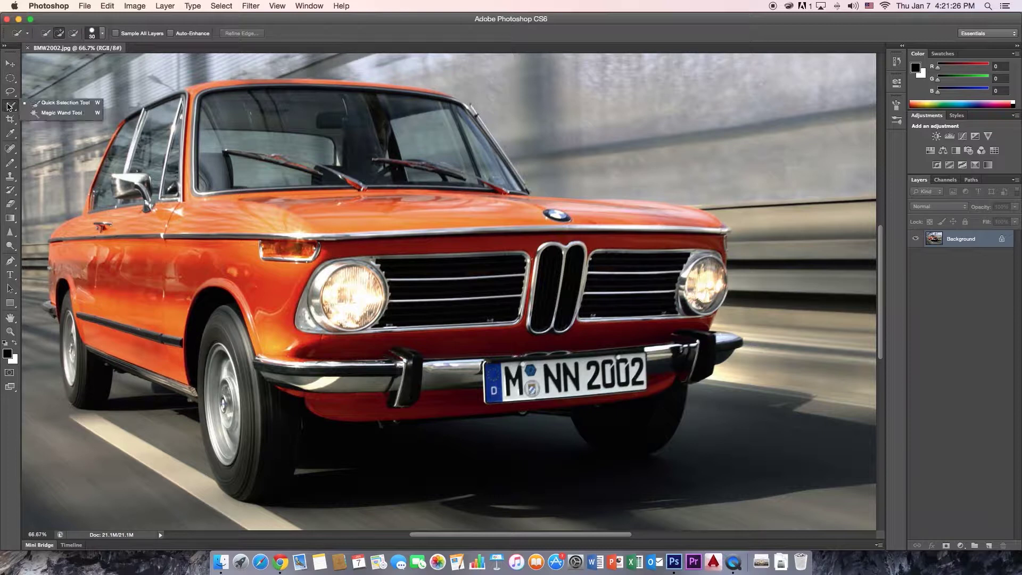
left_click(7, 108)
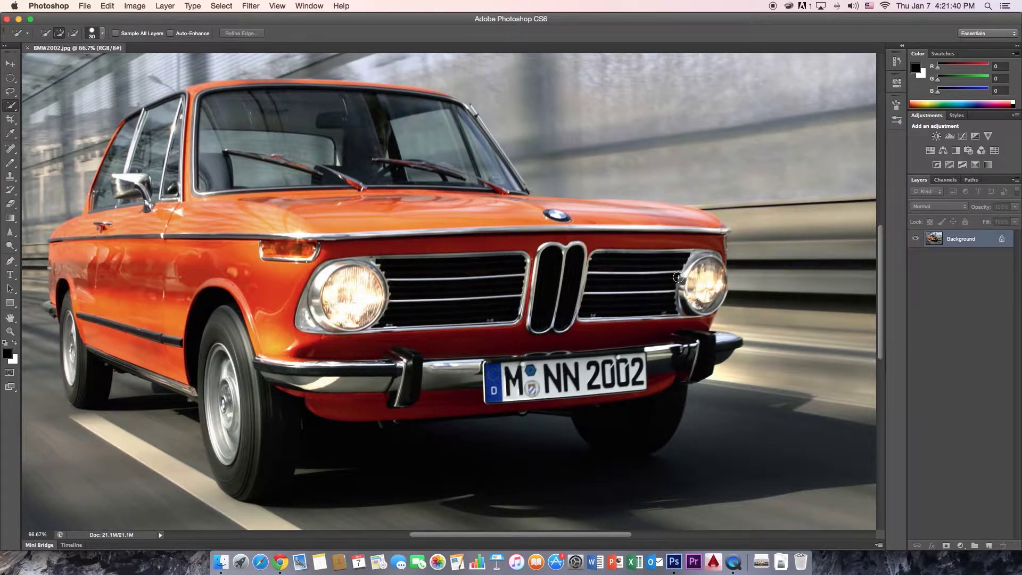
left_click(7, 107)
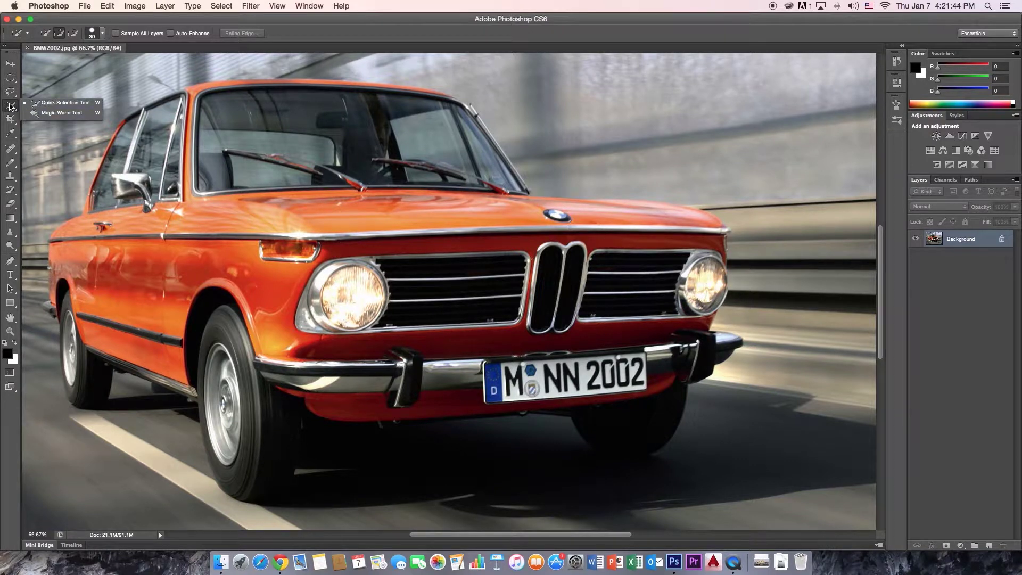
left_click(10, 107)
mouse_move(301, 247)
left_mouse_down()
mouse_move(296, 196)
mouse_move(285, 230)
mouse_move(222, 250)
mouse_move(256, 234)
mouse_move(247, 159)
mouse_move(219, 185)
mouse_move(174, 195)
mouse_move(155, 228)
mouse_move(143, 188)
mouse_move(128, 177)
mouse_move(114, 204)
left_mouse_up()
left_click_drag(137, 171, 155, 176)
mouse_move(200, 145)
left_mouse_down()
mouse_move(233, 133)
mouse_move(196, 101)
mouse_move(445, 102)
mouse_move(334, 129)
mouse_move(493, 144)
mouse_move(426, 184)
left_mouse_up()
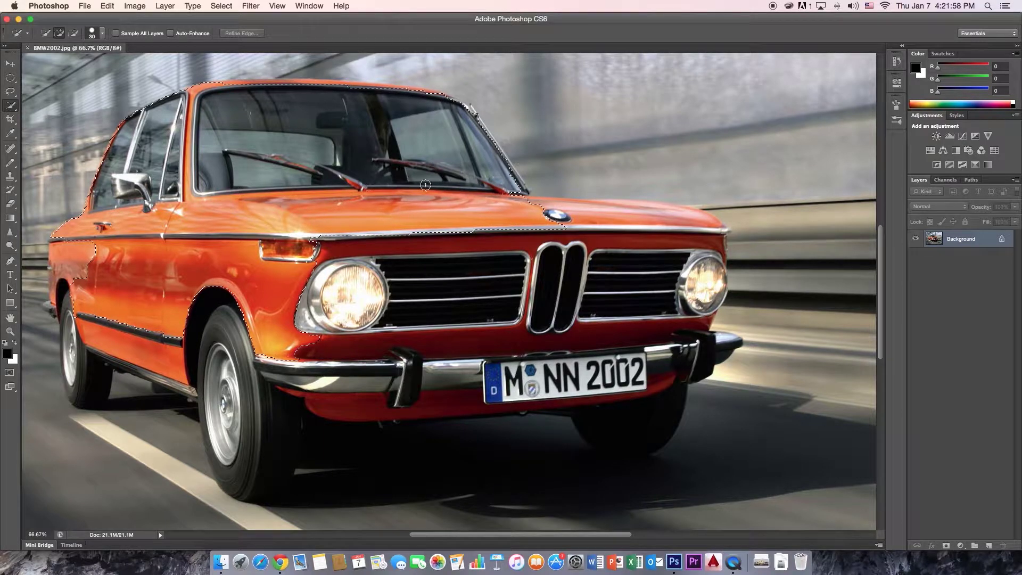
- Extend the quick selection over the bonnet, wheels, grille, headlights, bumper and number plate to cover the whole car
mouse_move(559, 225)
left_mouse_down()
mouse_move(456, 254)
mouse_move(324, 343)
mouse_move(302, 372)
mouse_move(230, 287)
mouse_move(215, 315)
mouse_move(231, 351)
mouse_move(239, 469)
mouse_move(214, 448)
mouse_move(193, 370)
mouse_move(109, 307)
mouse_move(83, 244)
left_mouse_up()
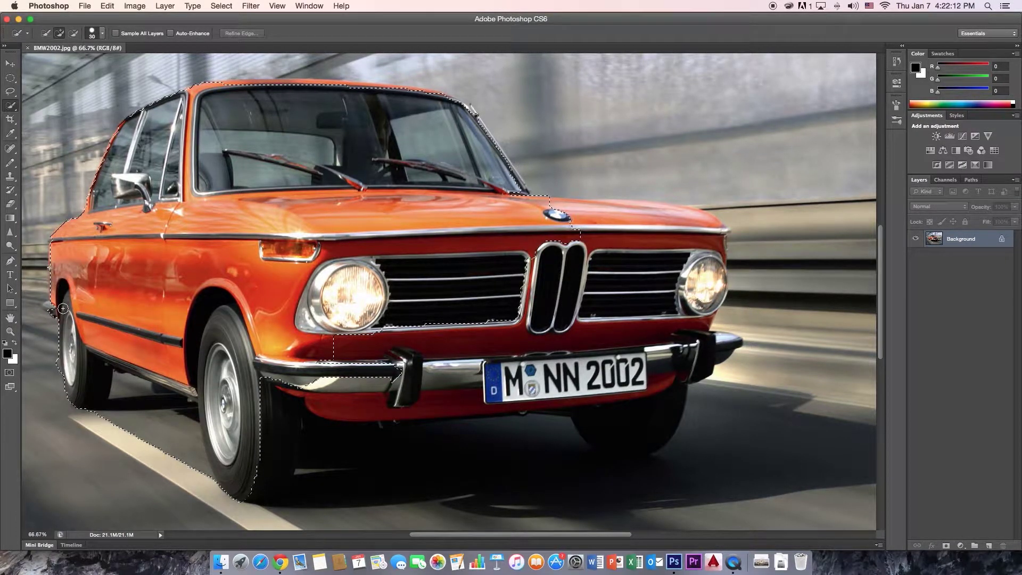
mouse_move(319, 338)
left_mouse_down()
mouse_move(348, 374)
mouse_move(326, 400)
mouse_move(281, 376)
mouse_move(260, 396)
mouse_move(268, 482)
mouse_move(409, 383)
mouse_move(512, 380)
mouse_move(485, 388)
mouse_move(522, 368)
mouse_move(556, 390)
mouse_move(574, 376)
mouse_move(529, 355)
mouse_move(567, 297)
mouse_move(556, 244)
mouse_move(541, 299)
mouse_move(601, 333)
mouse_move(577, 292)
mouse_move(591, 254)
mouse_move(583, 226)
mouse_move(554, 202)
mouse_move(700, 235)
mouse_move(638, 297)
mouse_move(654, 269)
mouse_move(640, 286)
mouse_move(713, 263)
left_mouse_up()
mouse_move(701, 314)
left_mouse_down()
mouse_move(723, 340)
mouse_move(676, 363)
mouse_move(649, 420)
left_mouse_up()
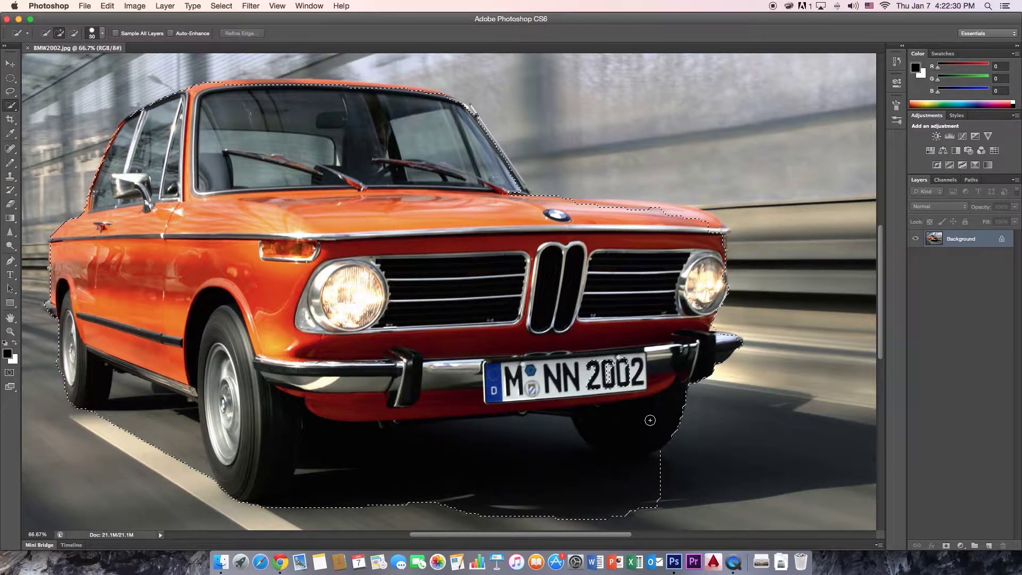
left_click(621, 387)
left_click_drag(688, 230, 697, 217)
- Move the selected car up and to the right, undo the move and clear the selection
key("v")
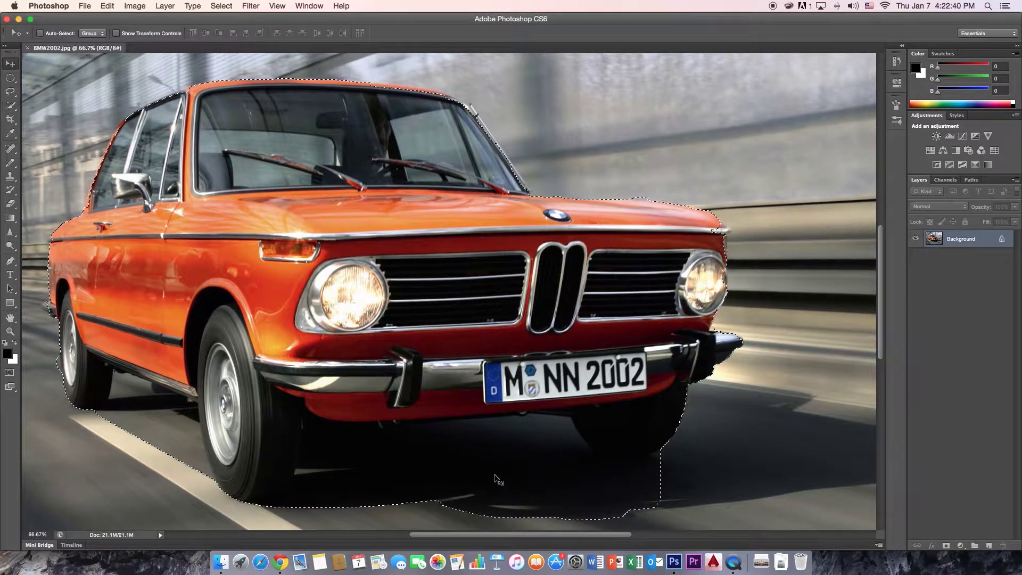
left_click_drag(413, 348, 255, 267)
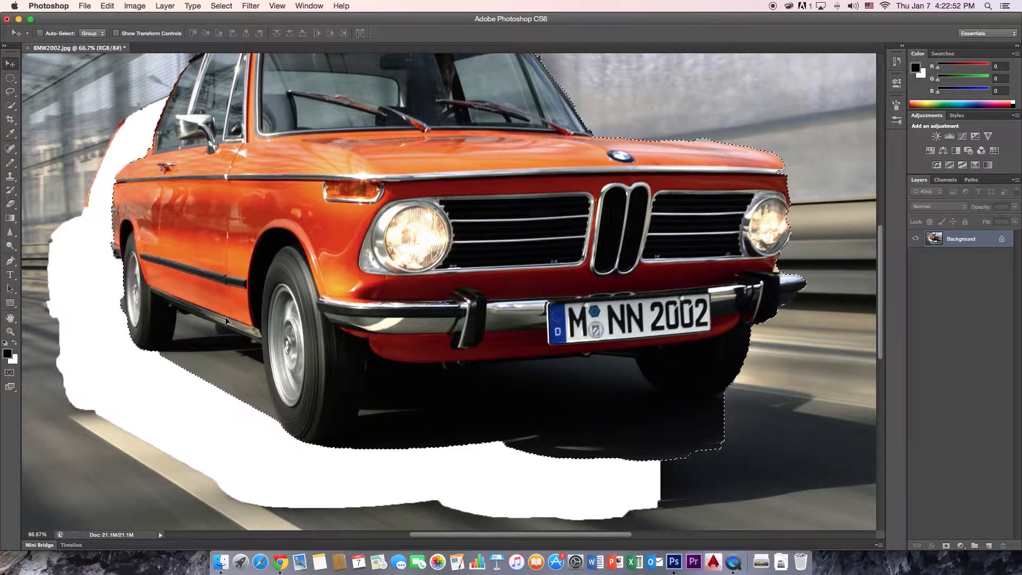
left_click_drag(521, 187, 505, 195)
key("F12")
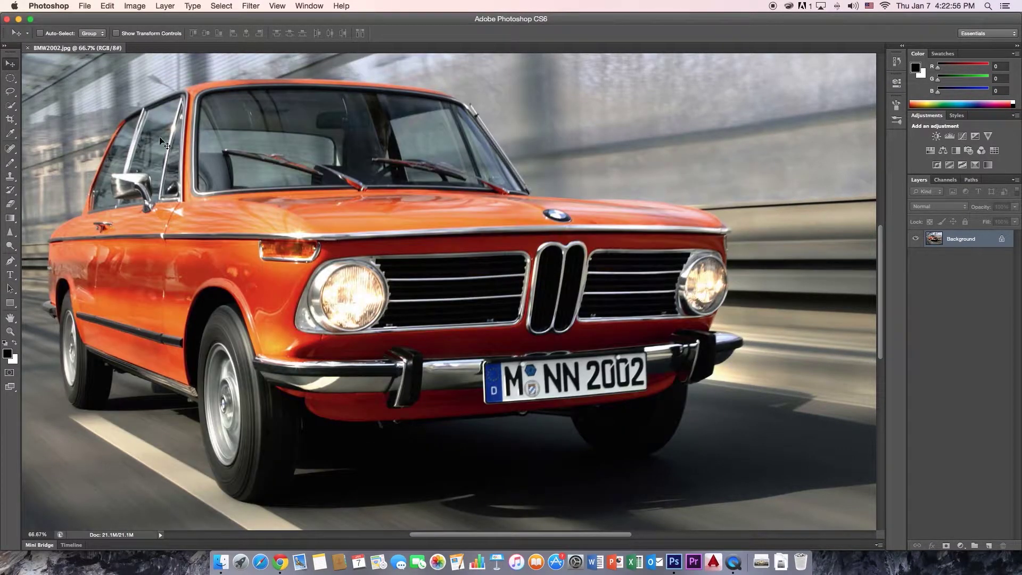
- Draw a rectangular selection around nearly the whole car with the Rectangular Marquee tool, and clear it
left_click(12, 78)
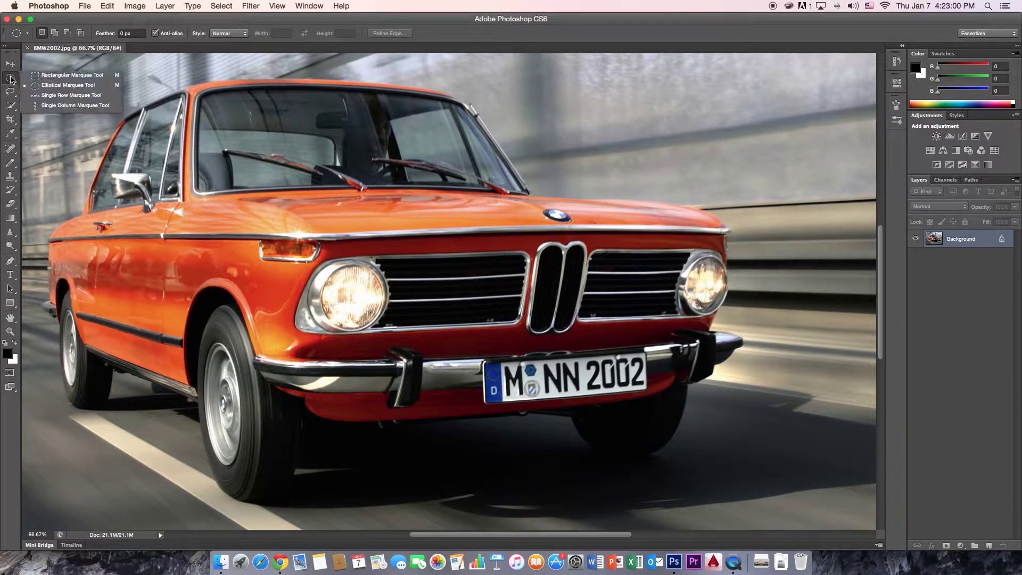
left_click(42, 76)
left_click(11, 78)
left_click(38, 80)
left_click_drag(54, 81, 757, 480)
key("super+d")
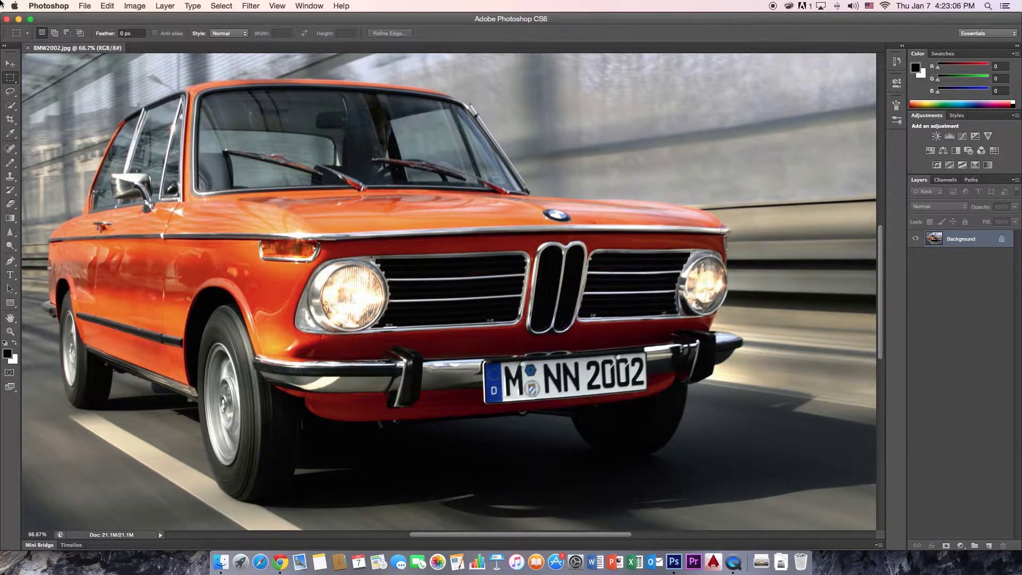
- Draw a large oval selection over the car with the Elliptical Marquee tool, and clear it
left_click(6, 79)
left_click(31, 89)
left_click_drag(117, 131, 738, 486)
key("super+d")
- Draw a large freehand Lasso selection spanning the windscreen, near front wheel, both headlights and the wall behind
key("l")
mouse_move(437, 160)
left_mouse_down()
mouse_move(177, 362)
mouse_move(476, 319)
mouse_move(689, 350)
mouse_move(432, 169)
mouse_move(441, 160)
left_mouse_up()
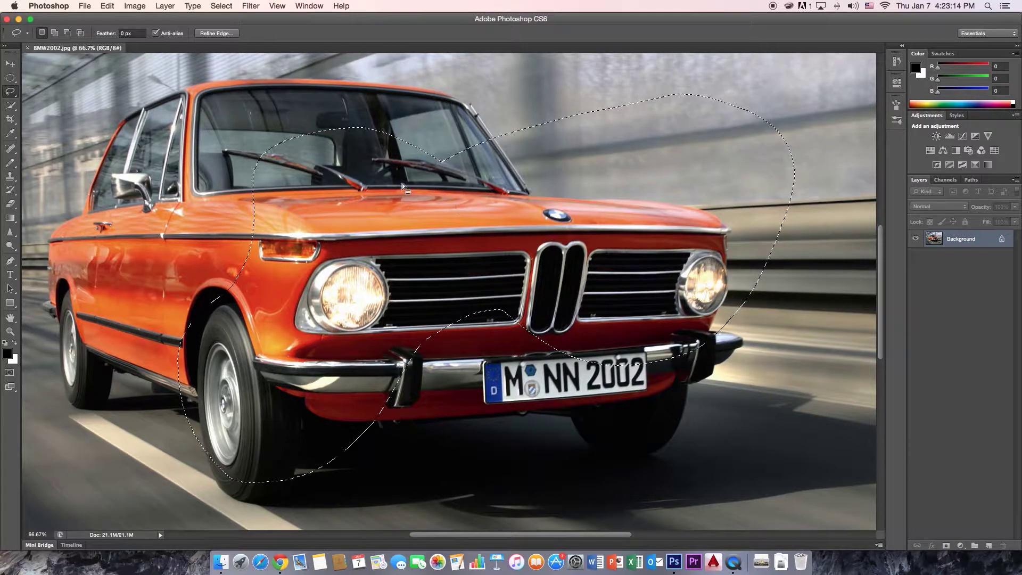
- Move the large freehand selection down and to the left, undo the move and clear the selection
left_click(10, 63)
mouse_move(332, 301)
left_mouse_down()
mouse_move(392, 203)
mouse_move(341, 251)
mouse_move(299, 334)
mouse_move(308, 345)
left_mouse_up()
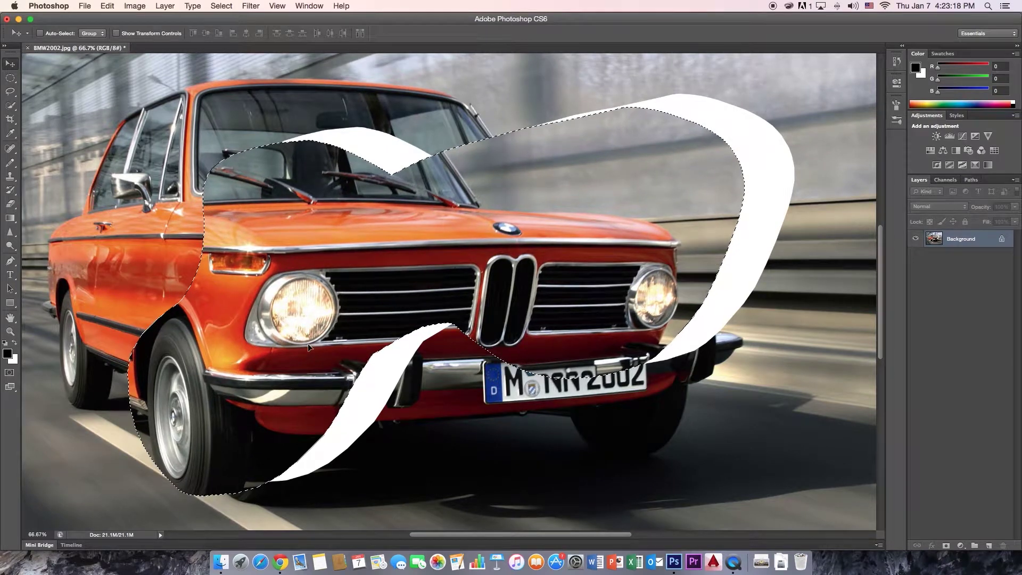
key("super+z")
key("super+d")
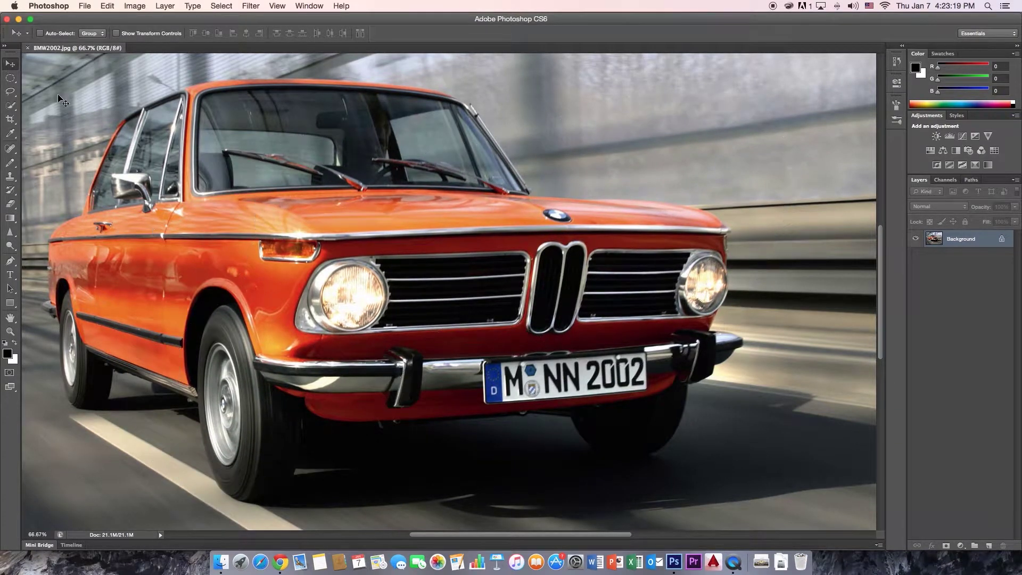
- Select the grille, headlights and bumper with Quick Selection, try moving the selected area slightly, and clear the selection
left_click(10, 105)
mouse_move(380, 291)
left_mouse_down()
mouse_move(334, 277)
mouse_move(328, 317)
mouse_move(420, 330)
mouse_move(464, 278)
mouse_move(509, 277)
left_mouse_up()
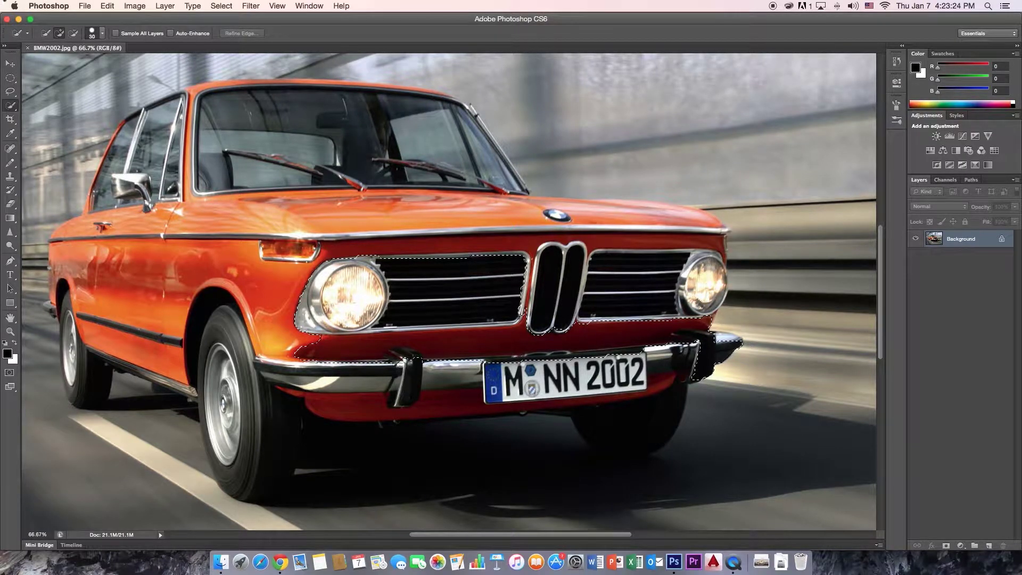
left_click(11, 64)
left_click_drag(406, 316, 420, 297)
key("super+d")
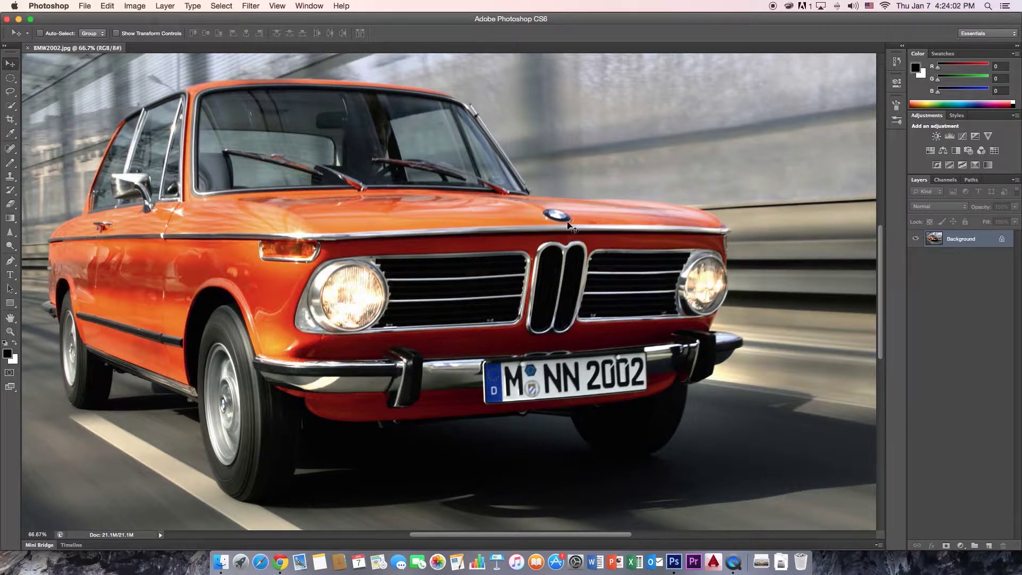
- Select the hood emblem with the Elliptical Marquee tool, move it onto the fender above the front wheel, and undo the move
key("m")
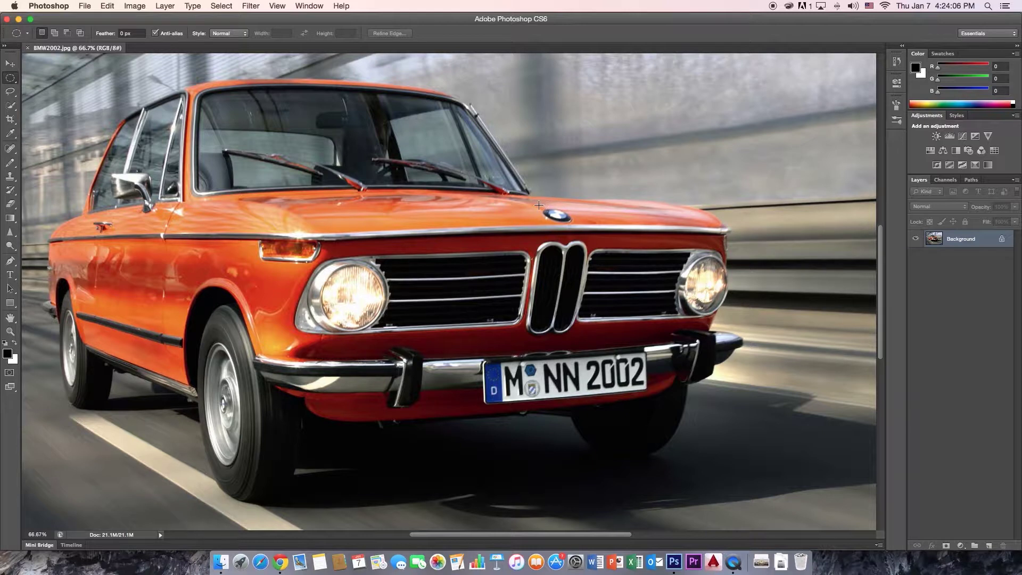
left_click_drag(541, 205, 209, 270)
left_click(10, 63)
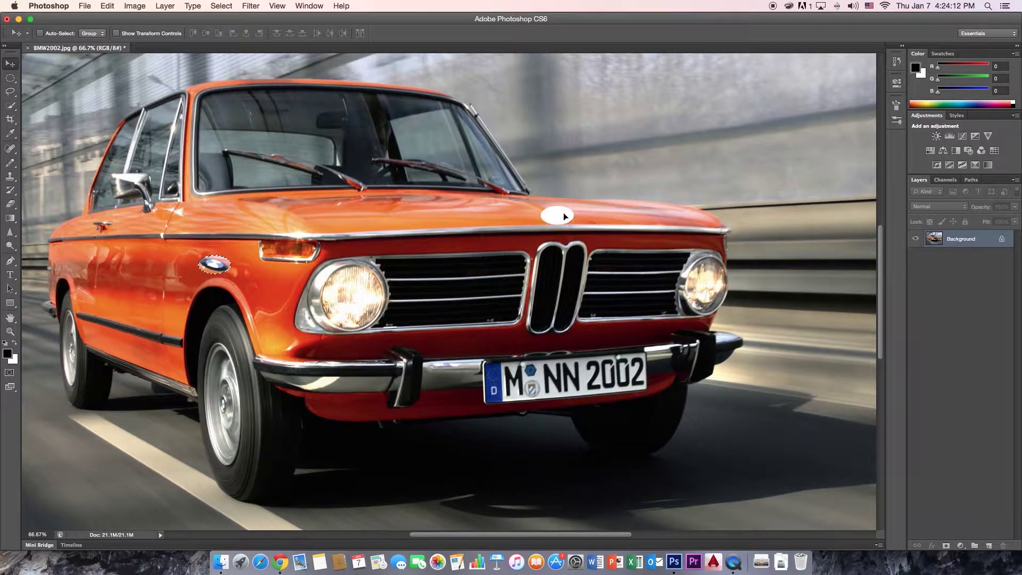
key("super+z")
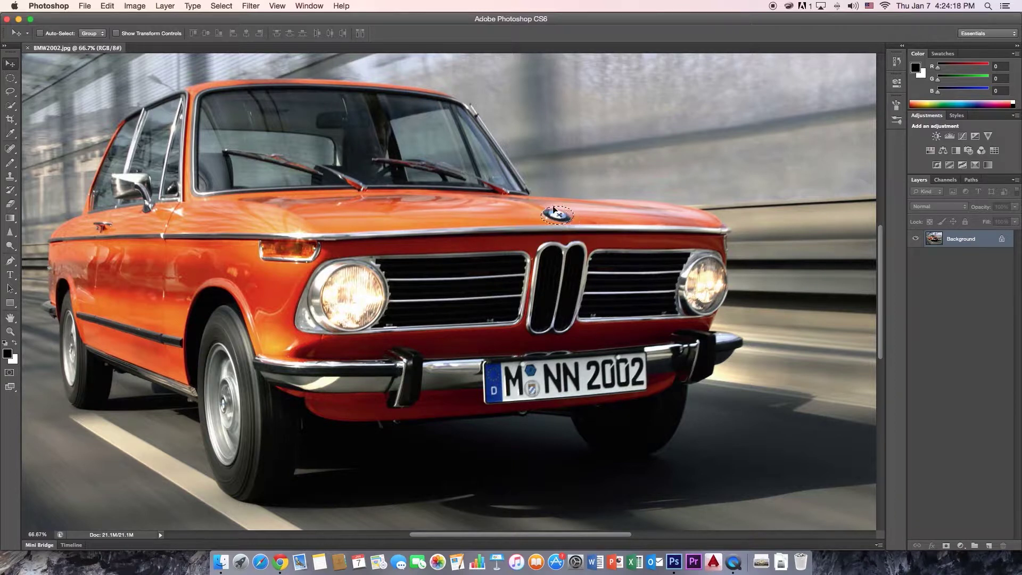
- Copy the selected hood emblem and paste it onto a new layer
mouse_move(571, 230)
left_mouse_down()
mouse_move(457, 331)
mouse_move(562, 223)
mouse_move(524, 227)
mouse_move(572, 228)
mouse_move(562, 220)
left_mouse_up()
left_click(82, 5)
mouse_move(105, 3)
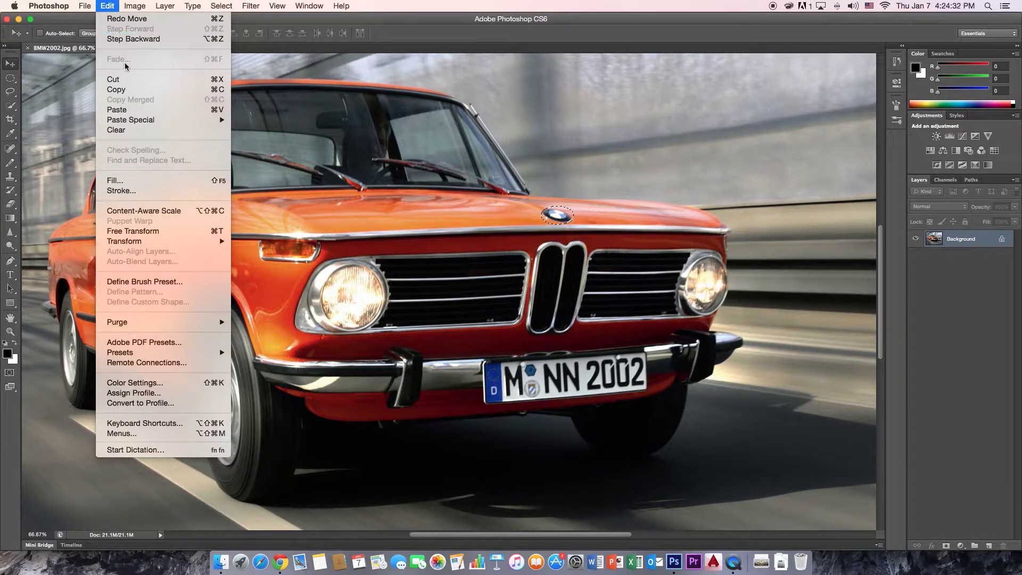
left_click(125, 90)
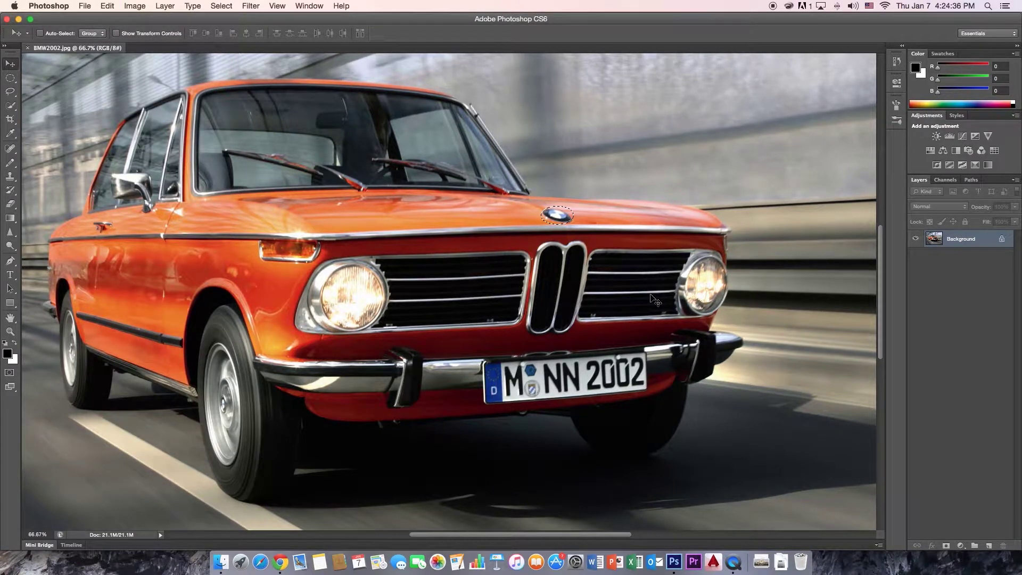
key("super+c")
key("super+v")
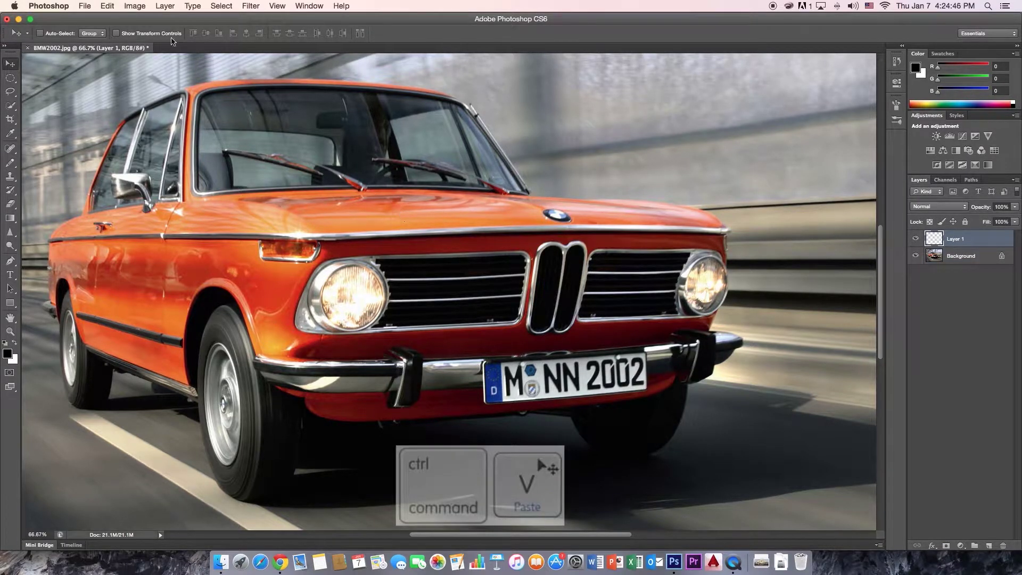
- Move the pasted emblem onto the fender just above the orange turn signal, and undo the move
left_click(105, 6)
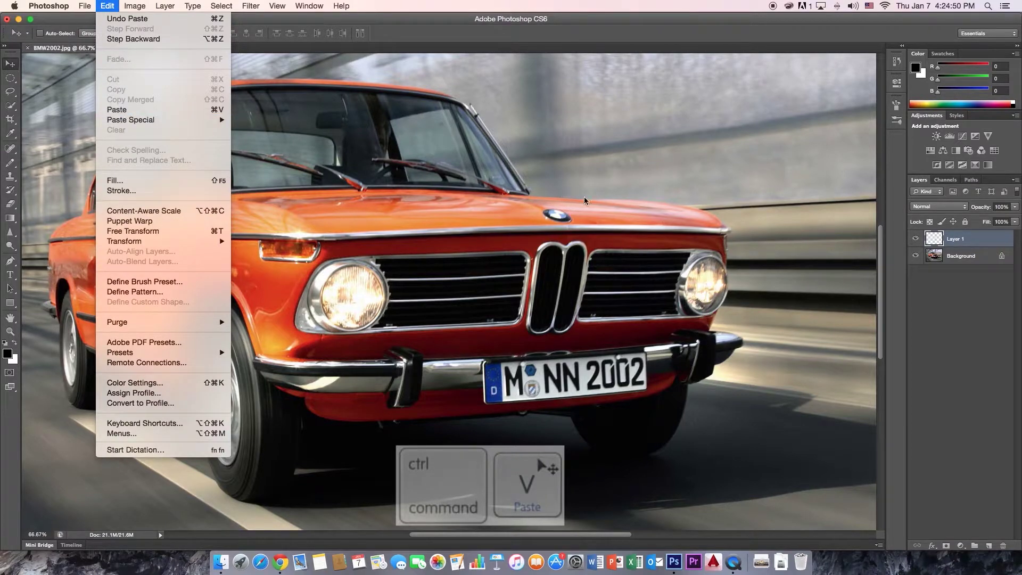
left_click(568, 214)
left_click_drag(567, 215, 223, 223)
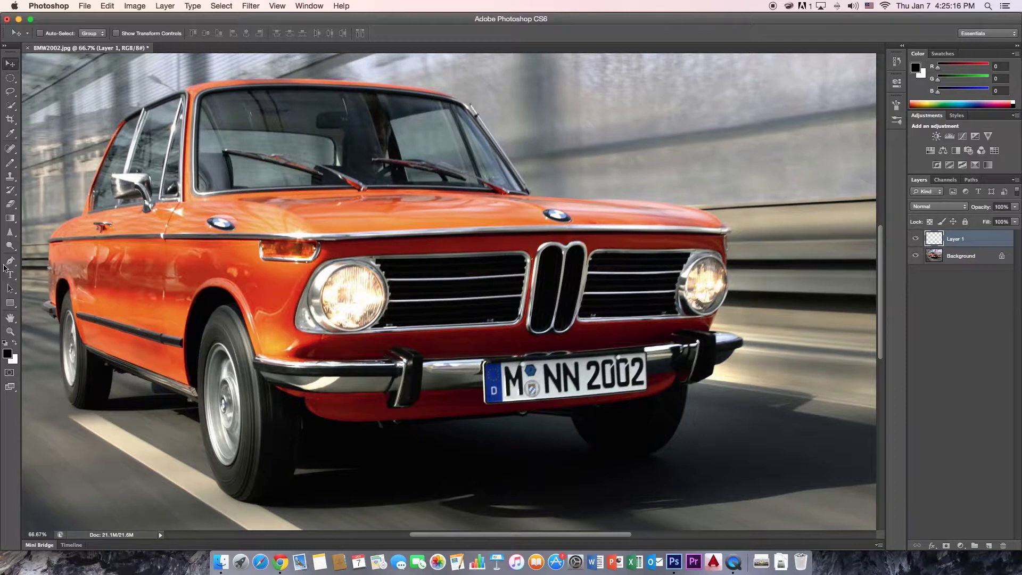
key("super+z")
- Delete Layer 1, which holds the pasted emblem
right_click(982, 236)
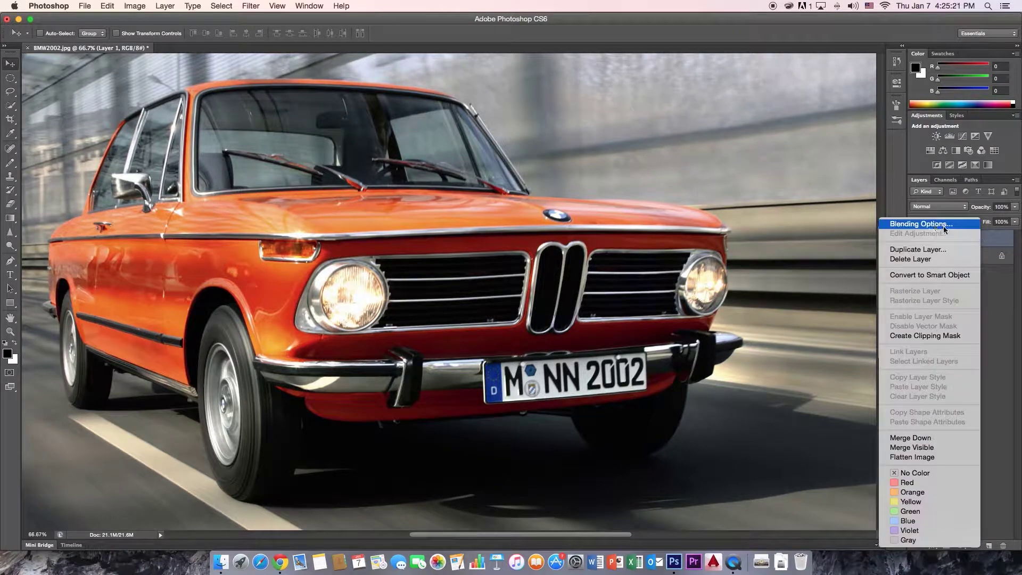
left_click(934, 260)
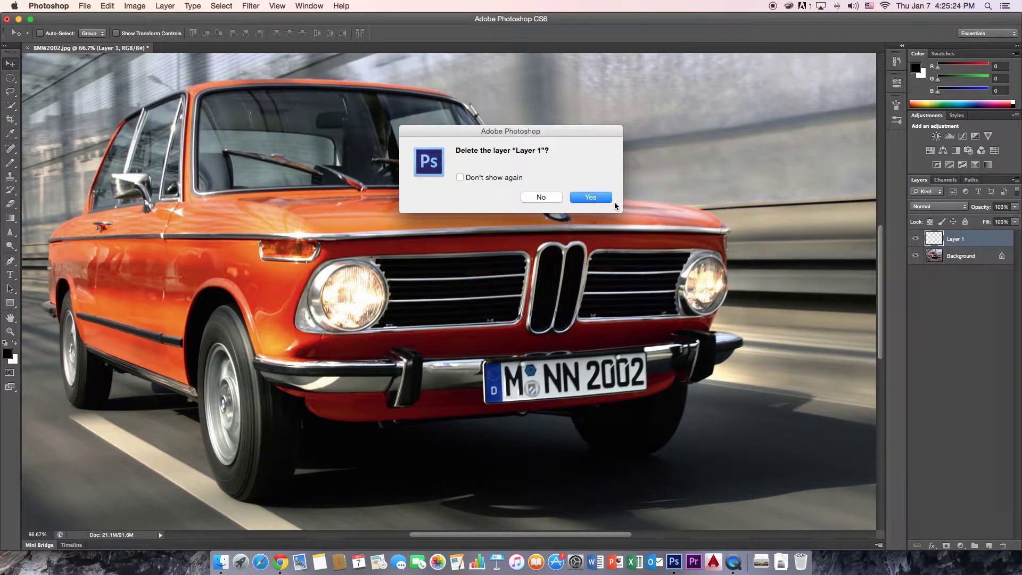
left_click(591, 198)
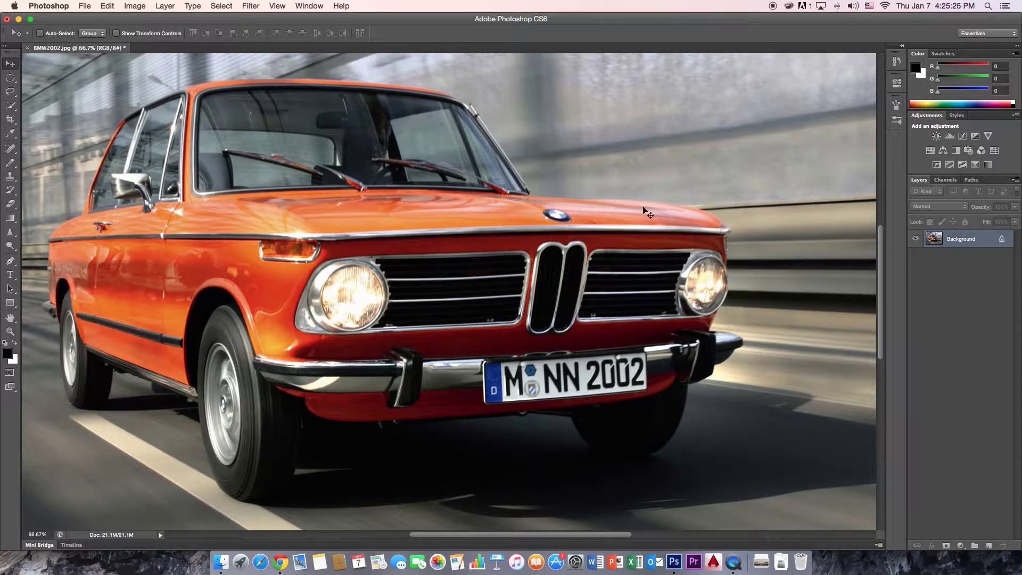
- Select the headlight nearest the turn signal with the Elliptical Marquee tool, then copy and paste it onto a new layer
left_click(10, 78)
left_click(10, 92)
left_click(10, 105)
left_click(10, 77)
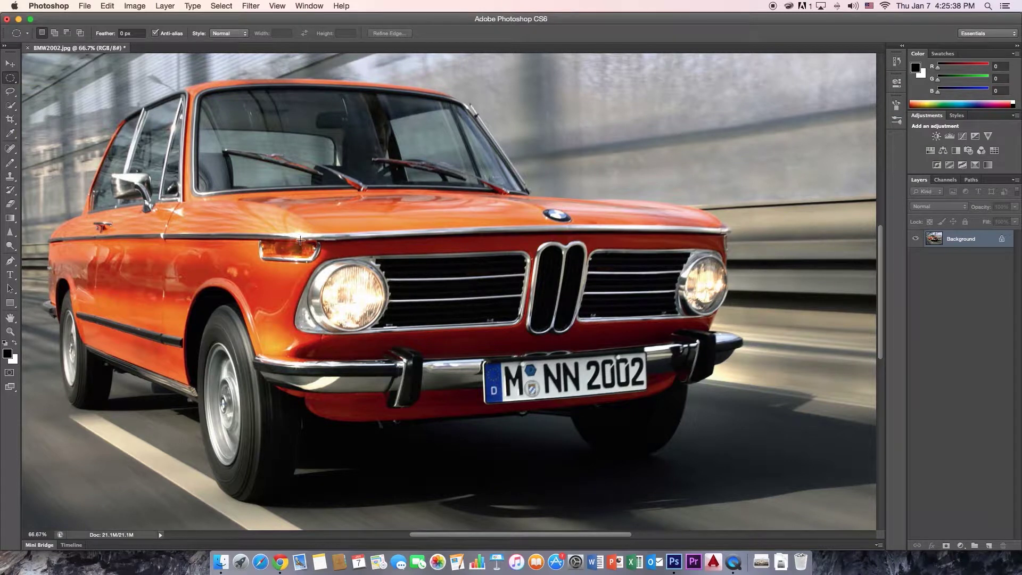
left_click_drag(294, 240, 407, 346)
key("super+c")
key("super+v")
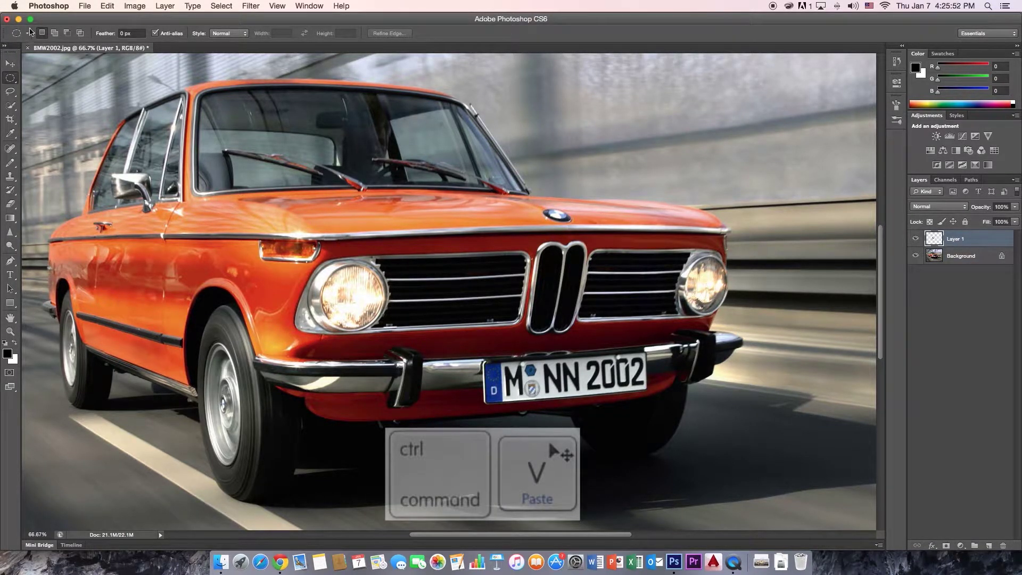
- Move the pasted headlight over the grille, undo the move, and delete the pasted layer
left_click(10, 63)
left_click_drag(350, 294, 502, 270)
key("super+z")
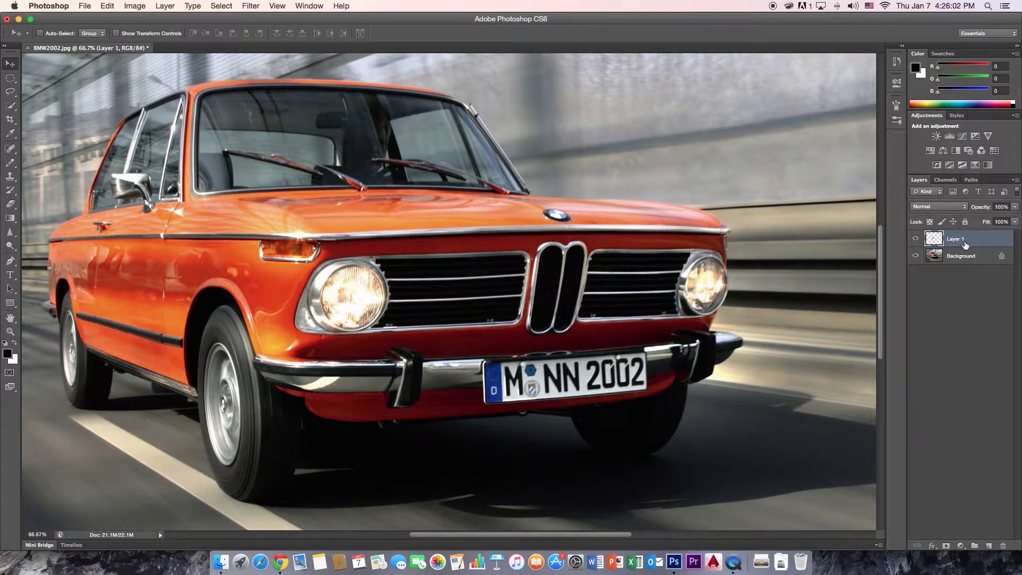
key("BackSpace")
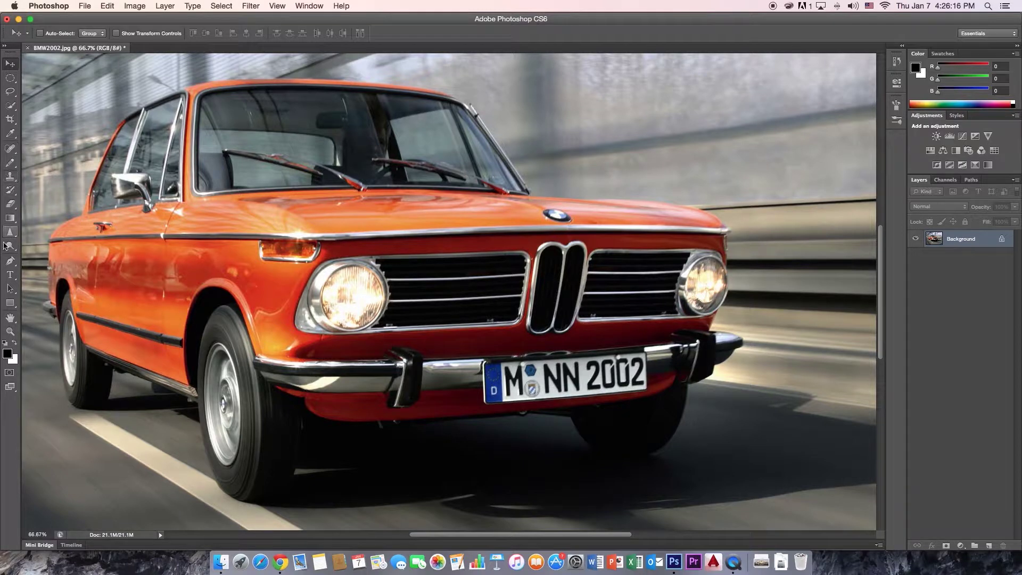
- Look through the healing, brush, stamp, history brush, eraser, gradient, blur and dodge tools and the variants grouped with them
left_click(11, 149)
left_click(12, 152)
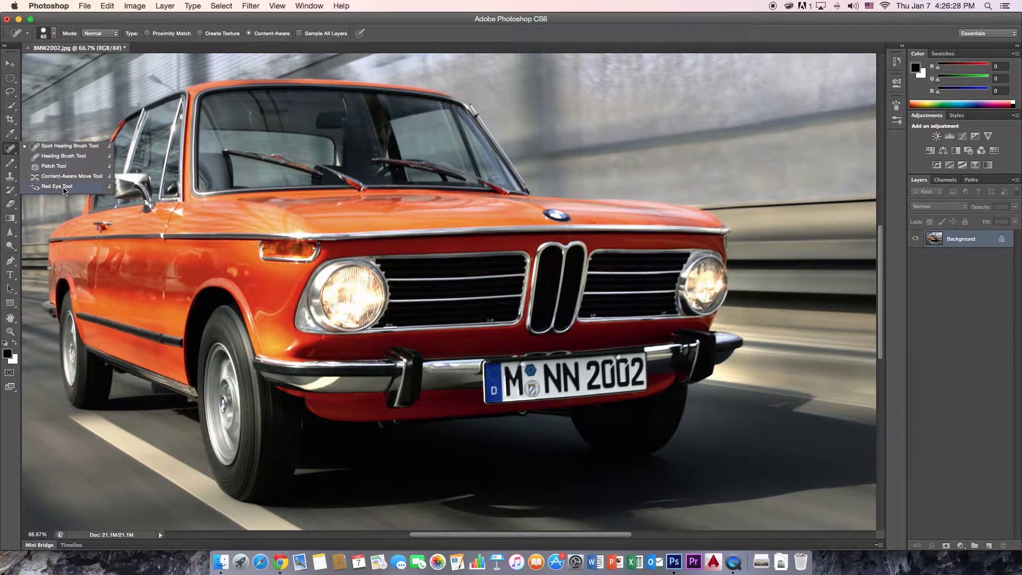
left_click(10, 162)
left_click(10, 161)
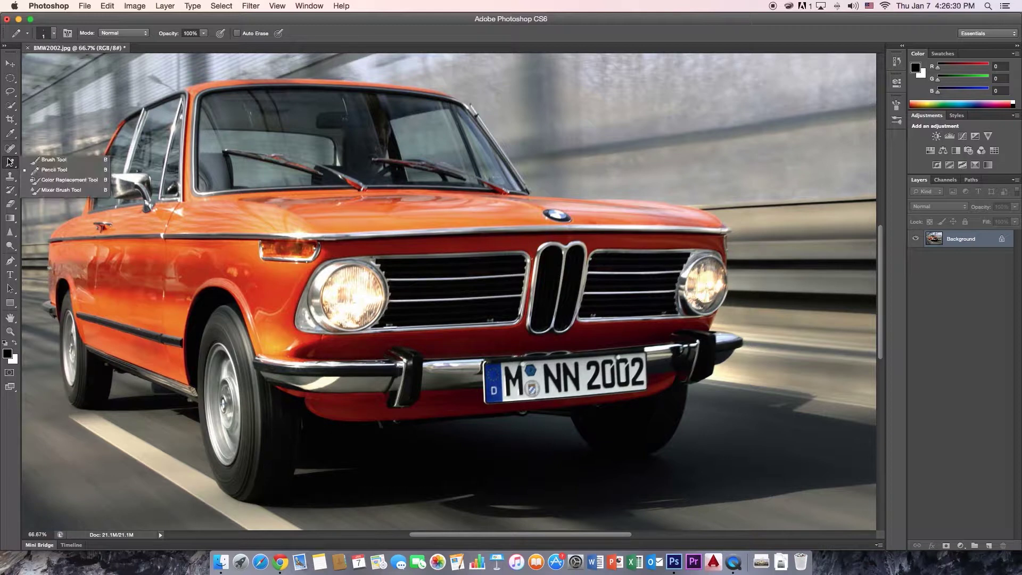
left_click(55, 165)
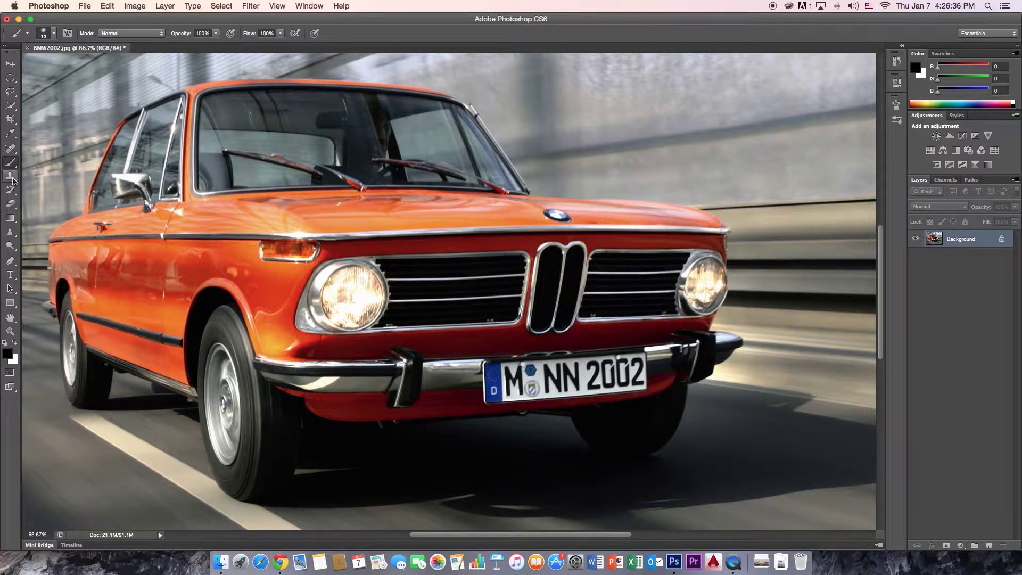
left_click_drag(9, 176, 37, 177)
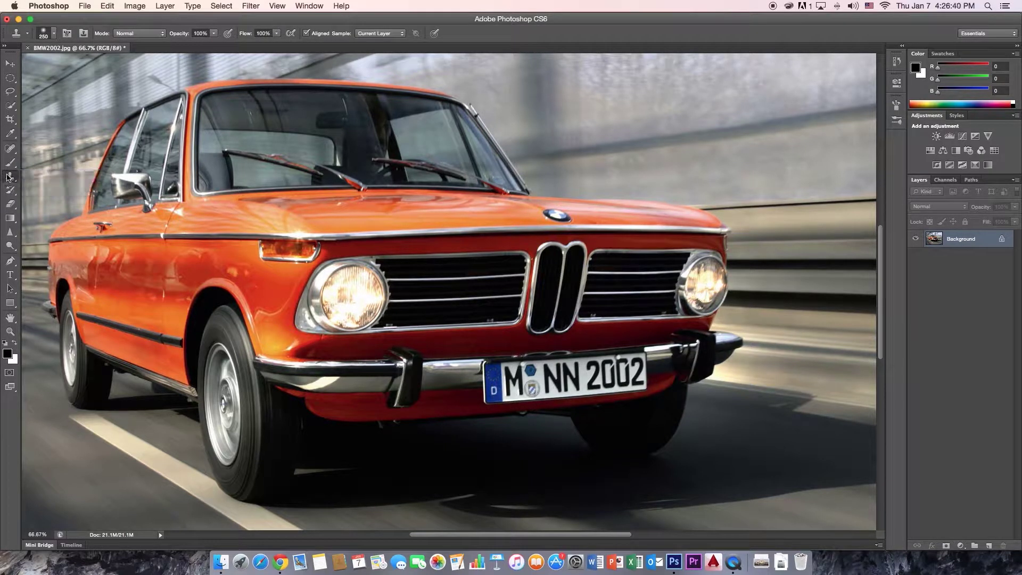
left_click(12, 191)
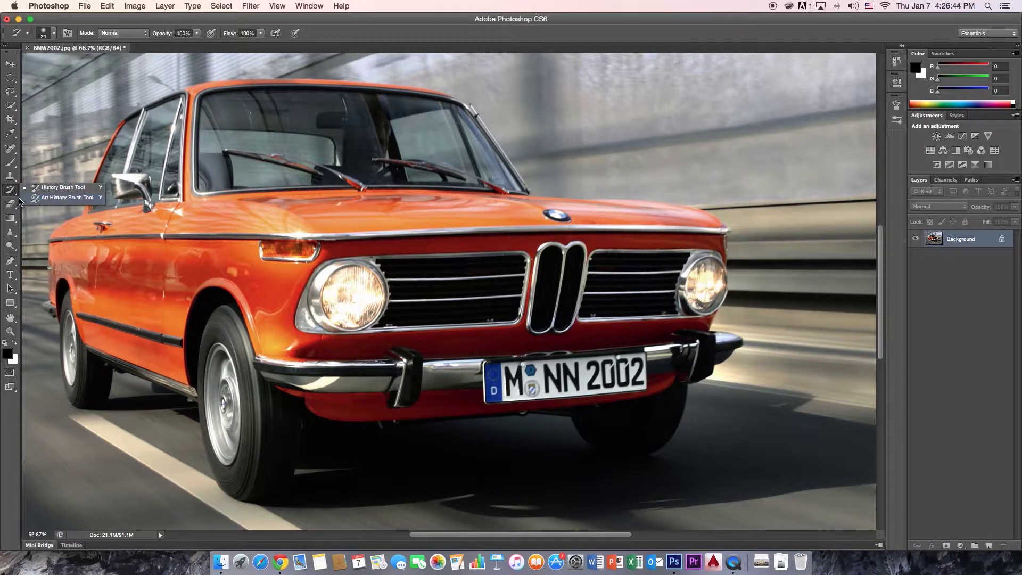
left_click(15, 203)
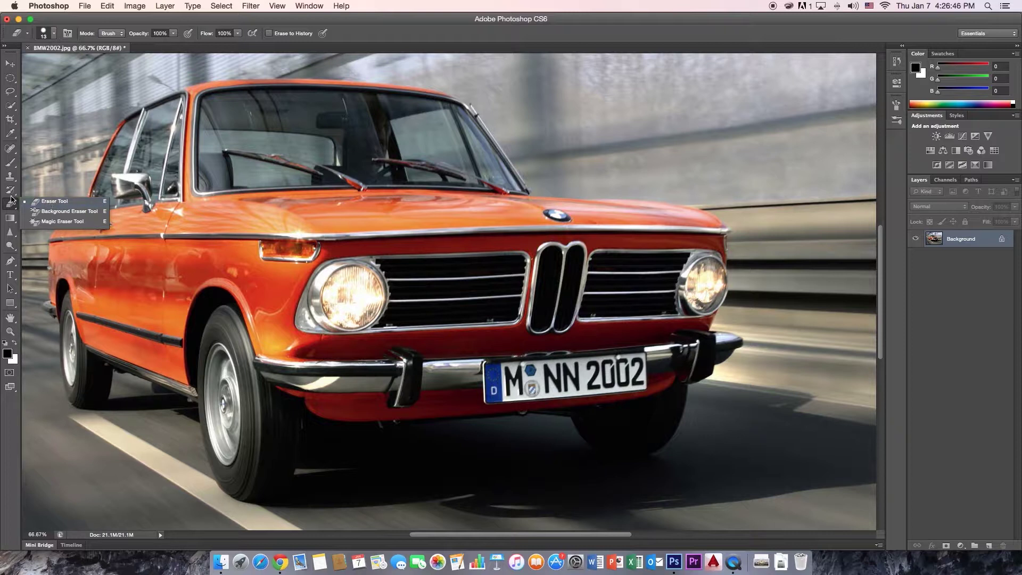
left_click(12, 220)
left_click(11, 232)
left_click(9, 233)
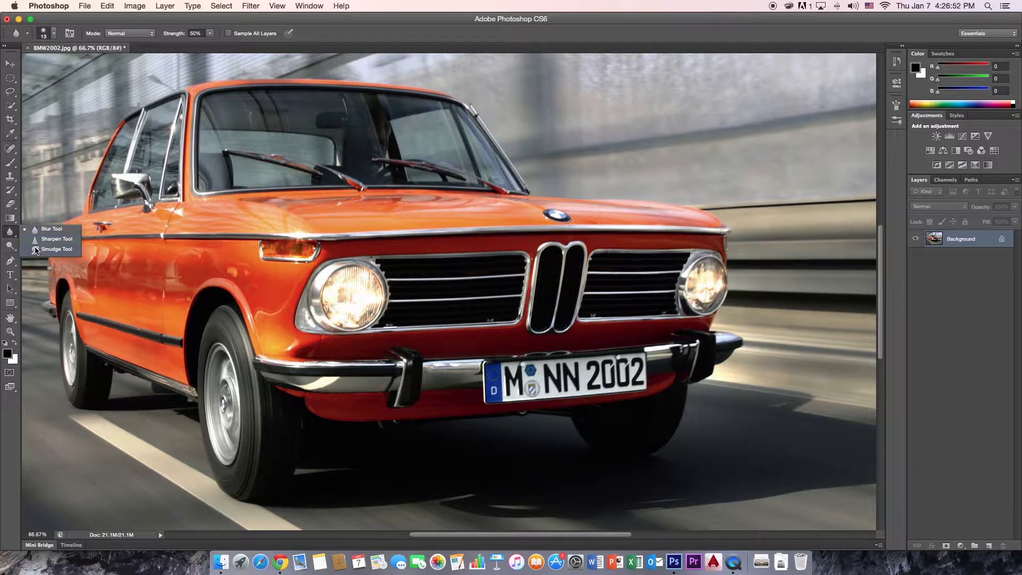
left_click(11, 246)
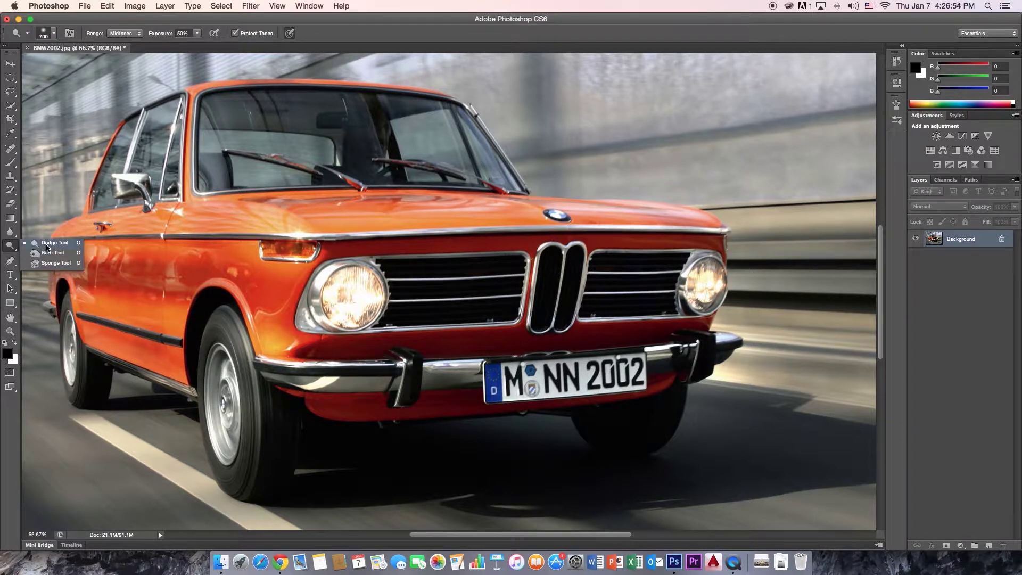
left_click(11, 248)
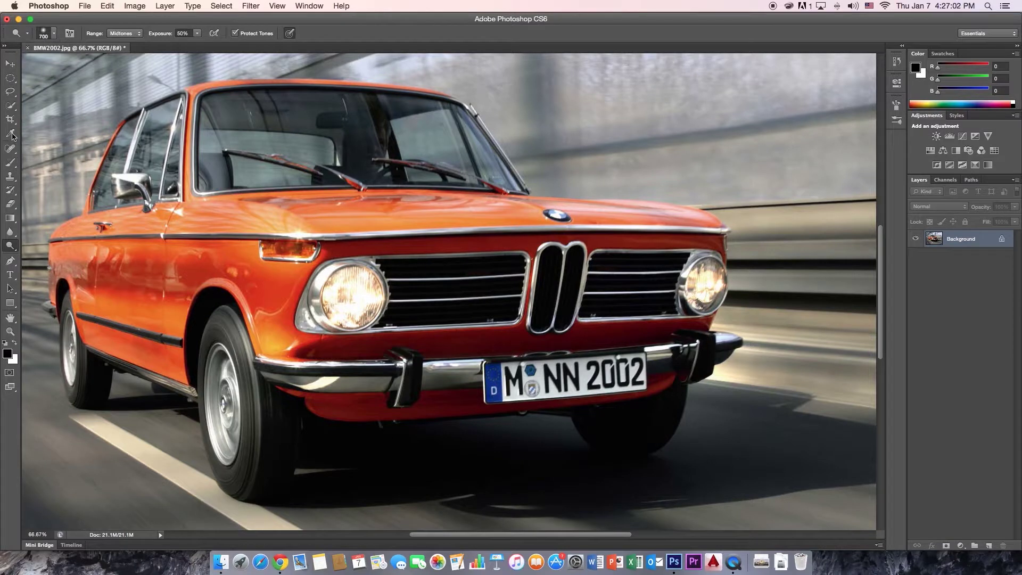
- Paint looping black freehand lines across the car's side, hood and windscreen with the 13 px Brush tool
left_click(12, 163)
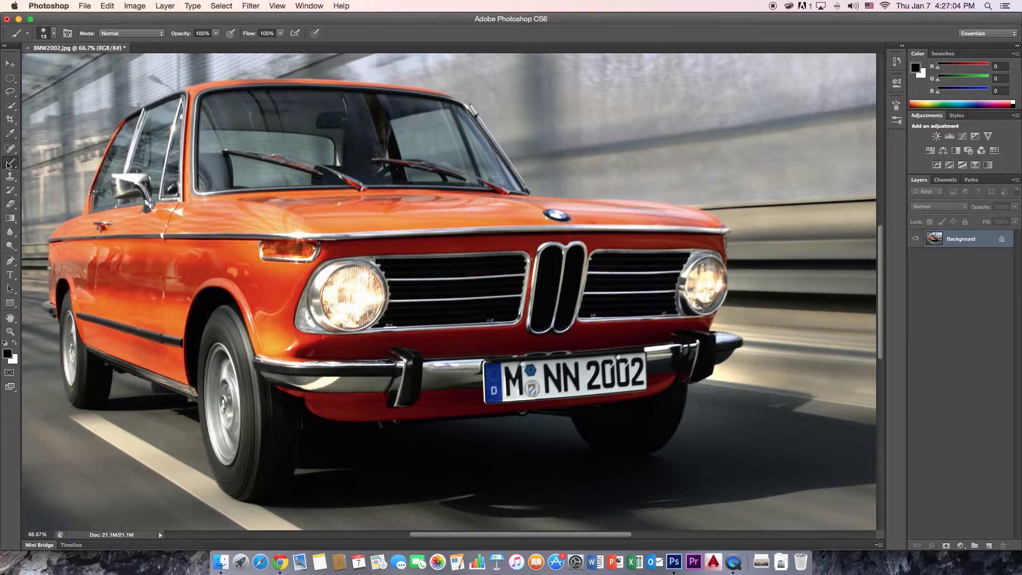
left_click(27, 158)
mouse_move(242, 257)
left_mouse_down()
mouse_move(226, 218)
mouse_move(209, 219)
mouse_move(216, 254)
mouse_move(281, 218)
mouse_move(323, 253)
mouse_move(287, 254)
mouse_move(281, 205)
mouse_move(339, 210)
mouse_move(437, 195)
mouse_move(423, 156)
mouse_move(416, 199)
mouse_move(436, 258)
mouse_move(406, 291)
mouse_move(309, 178)
mouse_move(222, 180)
mouse_move(167, 228)
left_mouse_up()
mouse_move(75, 329)
left_mouse_down()
mouse_move(123, 276)
mouse_move(162, 324)
mouse_move(186, 290)
mouse_move(169, 262)
mouse_move(139, 265)
mouse_move(140, 277)
mouse_move(158, 294)
mouse_move(197, 283)
mouse_move(214, 330)
left_mouse_up()
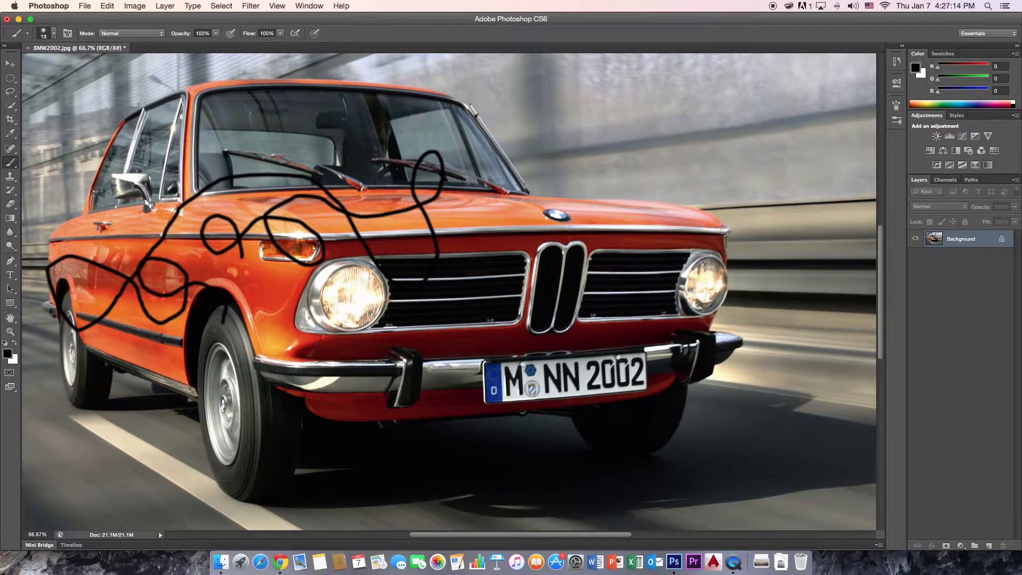
- Set the foreground colour to #4200ff and brush looping freehand lines over the hood, grille, headlight and car side
left_click(8, 353)
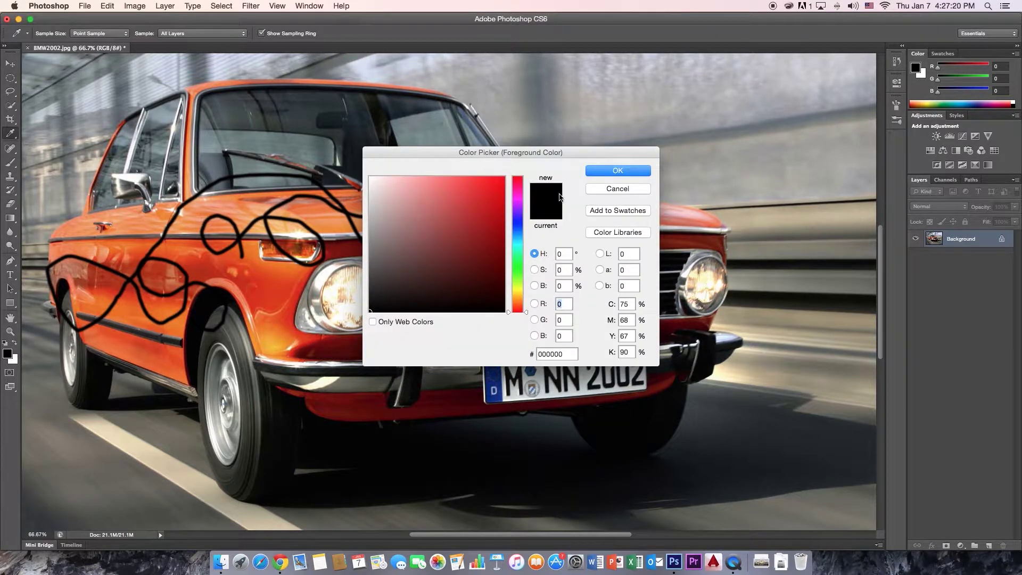
mouse_move(520, 190)
left_mouse_down()
mouse_move(522, 218)
mouse_move(461, 213)
mouse_move(502, 208)
mouse_move(505, 176)
left_mouse_up()
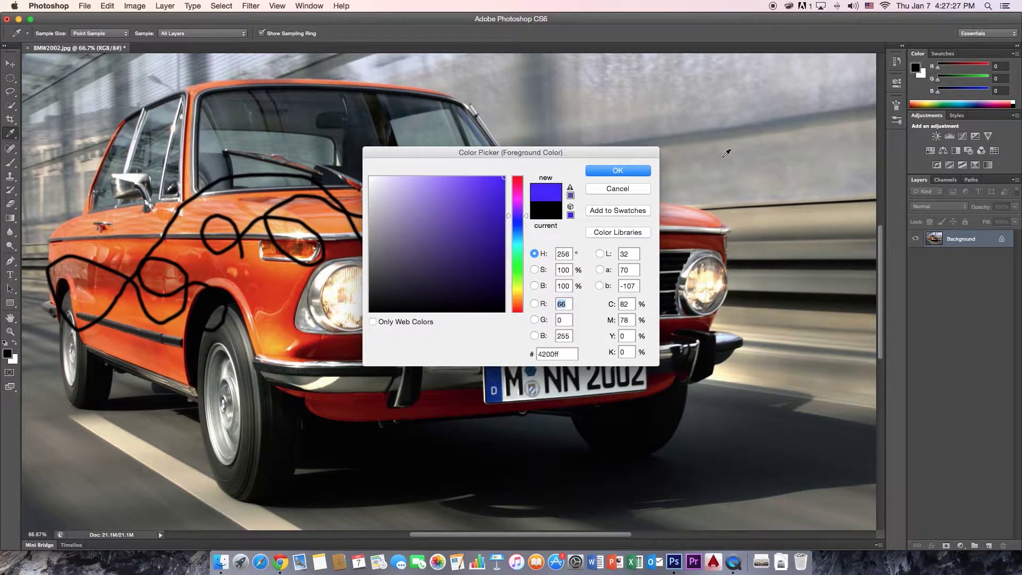
left_click(615, 171)
key("b")
mouse_move(491, 213)
left_mouse_down()
mouse_move(459, 199)
mouse_move(462, 234)
mouse_move(448, 214)
mouse_move(492, 252)
mouse_move(517, 237)
mouse_move(520, 212)
mouse_move(476, 286)
mouse_move(466, 244)
mouse_move(527, 293)
mouse_move(577, 273)
mouse_move(550, 244)
mouse_move(518, 305)
mouse_move(468, 327)
mouse_move(393, 225)
mouse_move(344, 216)
mouse_move(337, 278)
mouse_move(300, 314)
mouse_move(248, 221)
mouse_move(266, 192)
mouse_move(336, 221)
mouse_move(366, 162)
mouse_move(303, 135)
mouse_move(362, 299)
mouse_move(335, 345)
mouse_move(218, 309)
mouse_move(123, 208)
mouse_move(121, 253)
mouse_move(154, 226)
mouse_move(201, 211)
mouse_move(149, 269)
mouse_move(147, 292)
mouse_move(193, 292)
mouse_move(238, 264)
mouse_move(179, 226)
mouse_move(172, 182)
mouse_move(201, 213)
mouse_move(195, 249)
mouse_move(154, 328)
mouse_move(152, 342)
mouse_move(163, 348)
mouse_move(176, 334)
mouse_move(133, 286)
left_mouse_up()
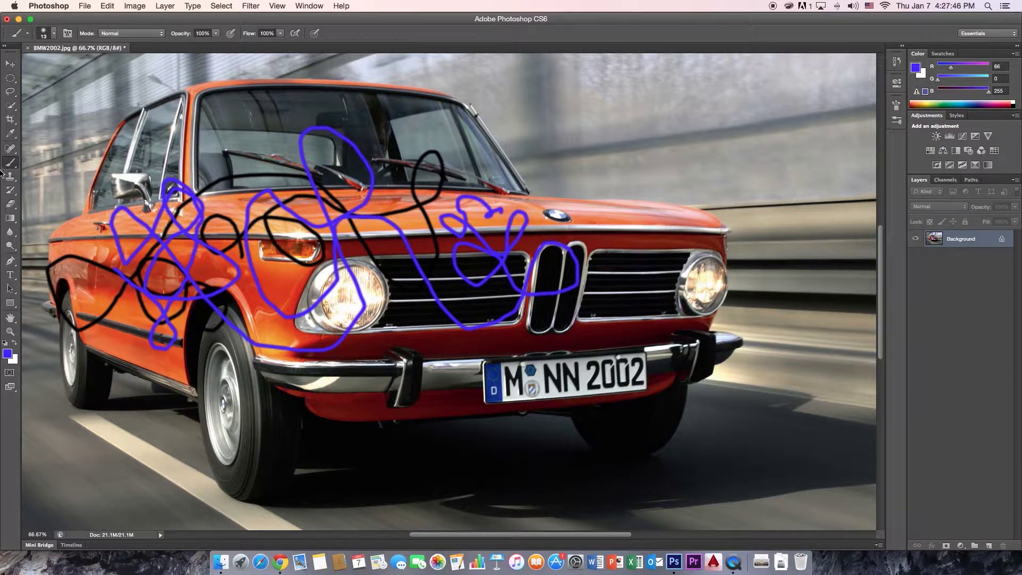
- Set the brush size to 2158 px and paint a huge soft blue spot over the front of the car
left_click(54, 36)
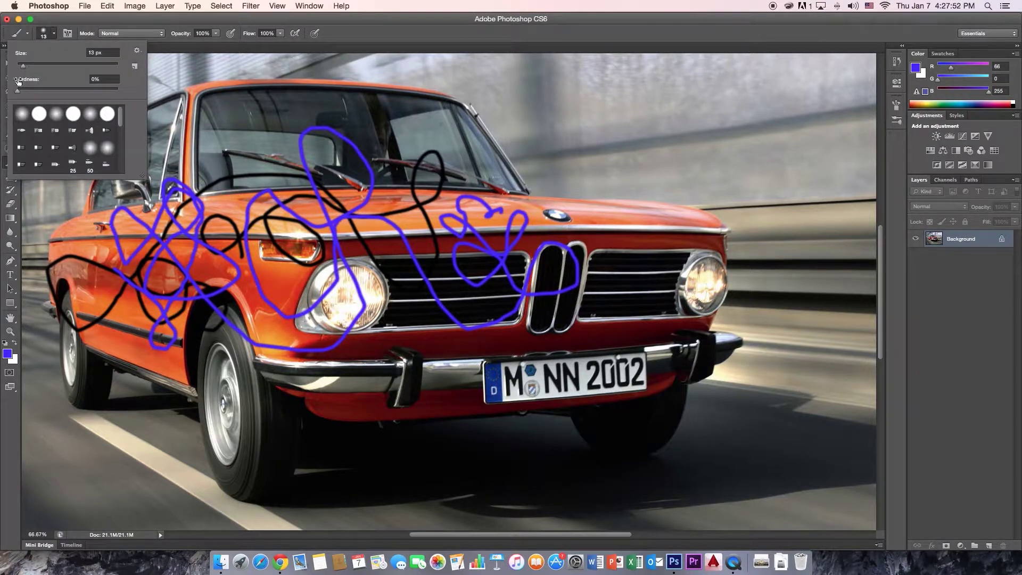
left_click_drag(22, 66, 115, 70)
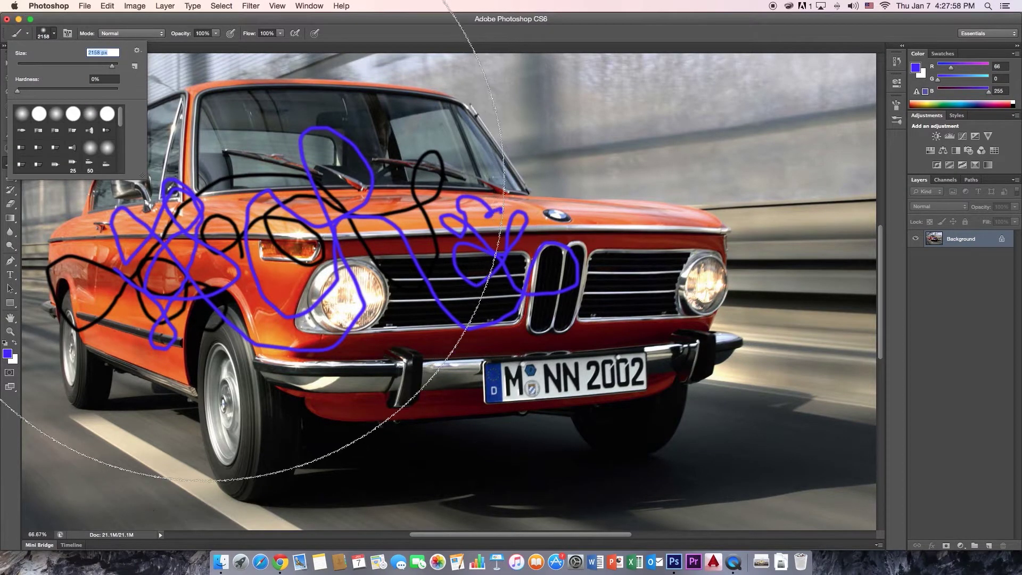
key("Return")
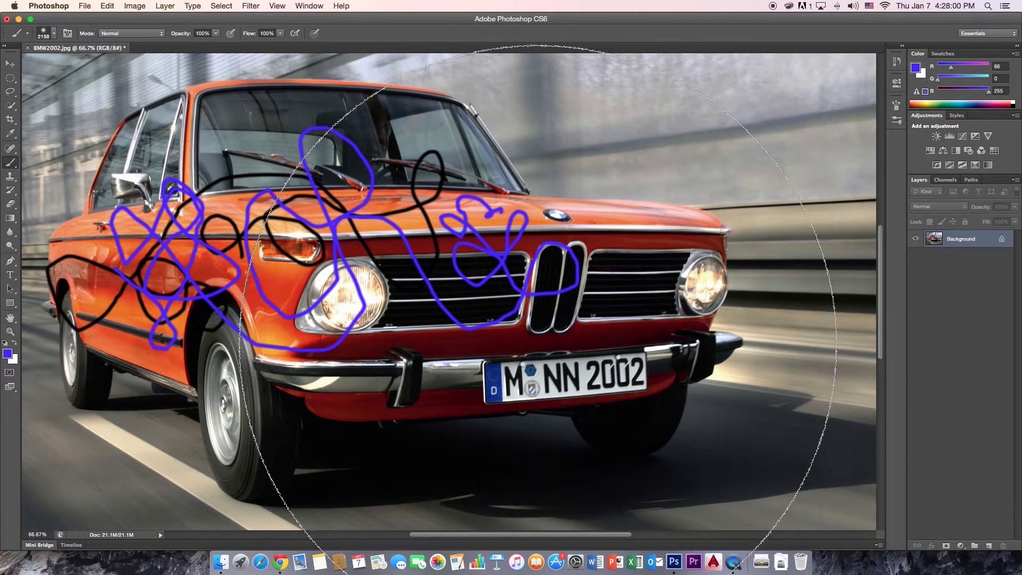
left_click(540, 335)
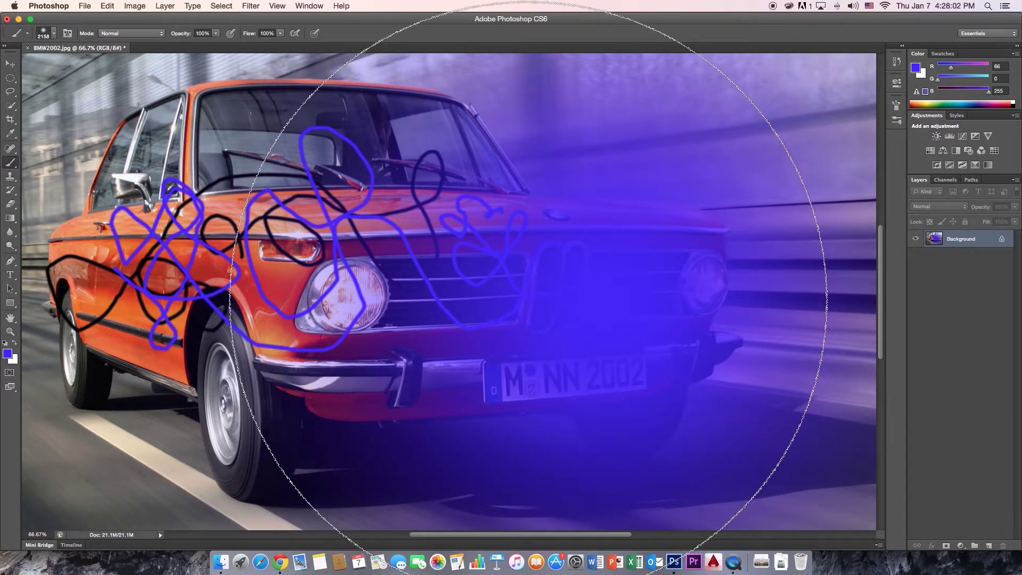
- Undo the huge blue spot, set the brush size to 199 px, and paint broad soft blue loops over the car's side and near headlight
key("super+z")
left_click(52, 34)
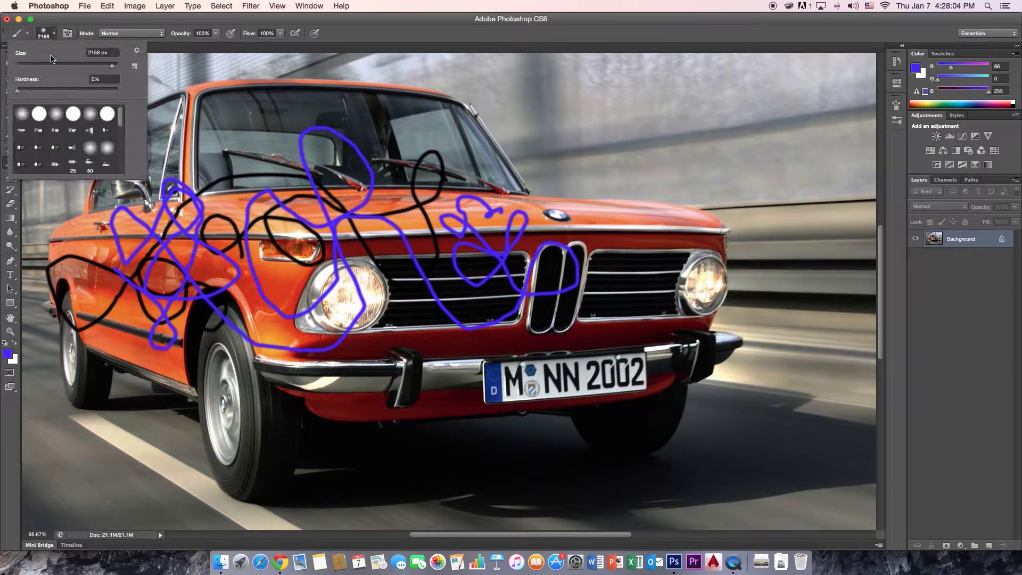
left_click_drag(113, 66, 93, 67)
mouse_move(510, 312)
left_mouse_down()
mouse_move(464, 220)
mouse_move(404, 188)
mouse_move(367, 187)
mouse_move(322, 205)
mouse_move(233, 315)
mouse_move(178, 358)
mouse_move(145, 351)
mouse_move(116, 309)
mouse_move(113, 223)
mouse_move(144, 184)
mouse_move(183, 183)
mouse_move(263, 234)
mouse_move(366, 379)
mouse_move(418, 395)
mouse_move(485, 378)
mouse_move(507, 350)
mouse_move(508, 297)
mouse_move(485, 223)
mouse_move(430, 193)
mouse_move(365, 193)
mouse_move(265, 246)
mouse_move(209, 317)
mouse_move(153, 345)
mouse_move(106, 303)
mouse_move(93, 224)
mouse_move(122, 165)
mouse_move(191, 184)
mouse_move(313, 323)
left_mouse_up()
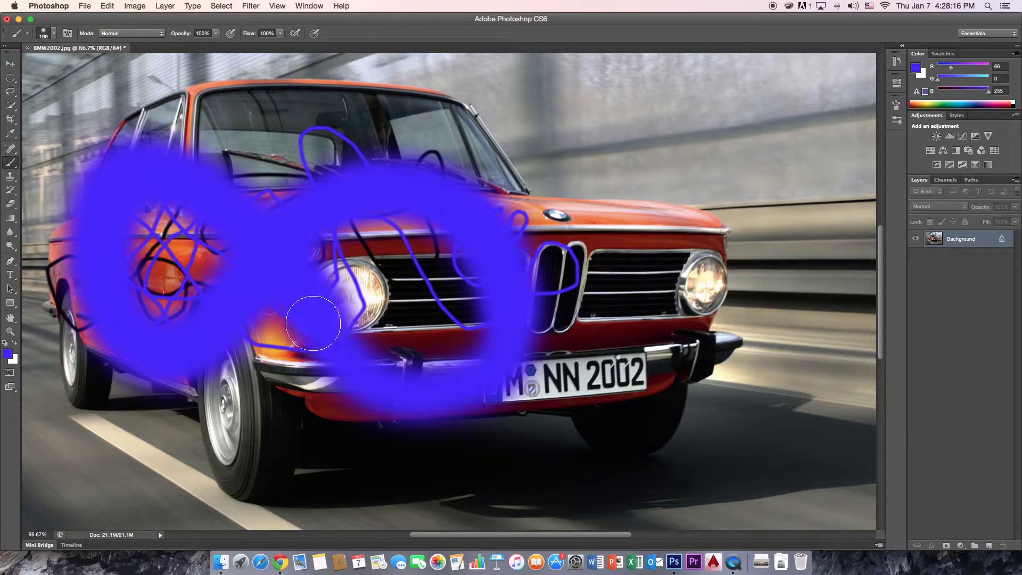
- Raise the brush hardness and paint a hard-edged blue ring around the far headlight and fender
left_click(54, 35)
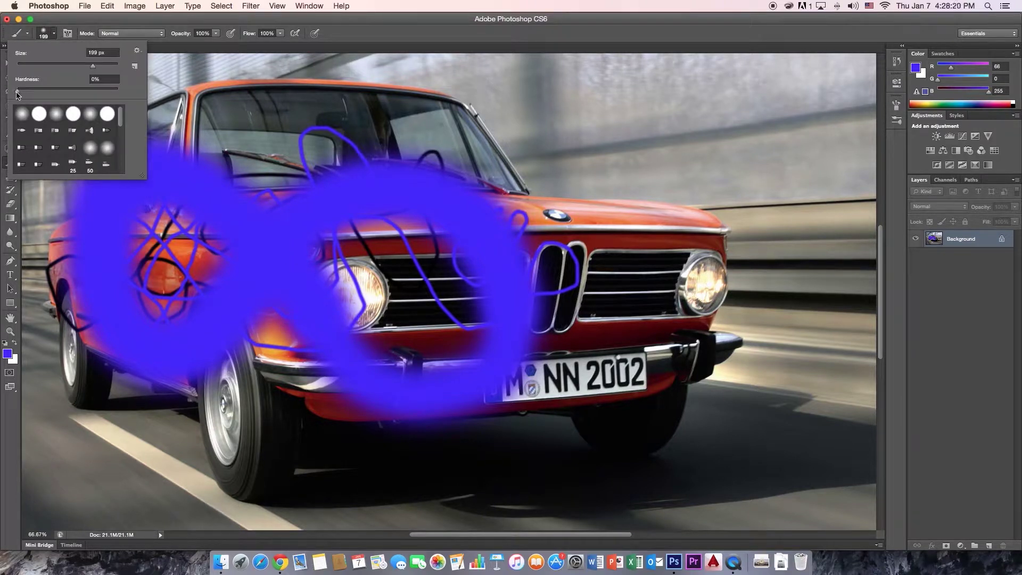
left_click(103, 79)
left_click_drag(17, 94, 34, 95)
mouse_move(814, 269)
left_mouse_down()
mouse_move(777, 174)
mouse_move(740, 149)
mouse_move(702, 144)
mouse_move(616, 182)
mouse_move(603, 230)
mouse_move(651, 297)
mouse_move(729, 318)
mouse_move(787, 318)
mouse_move(809, 251)
left_mouse_up()
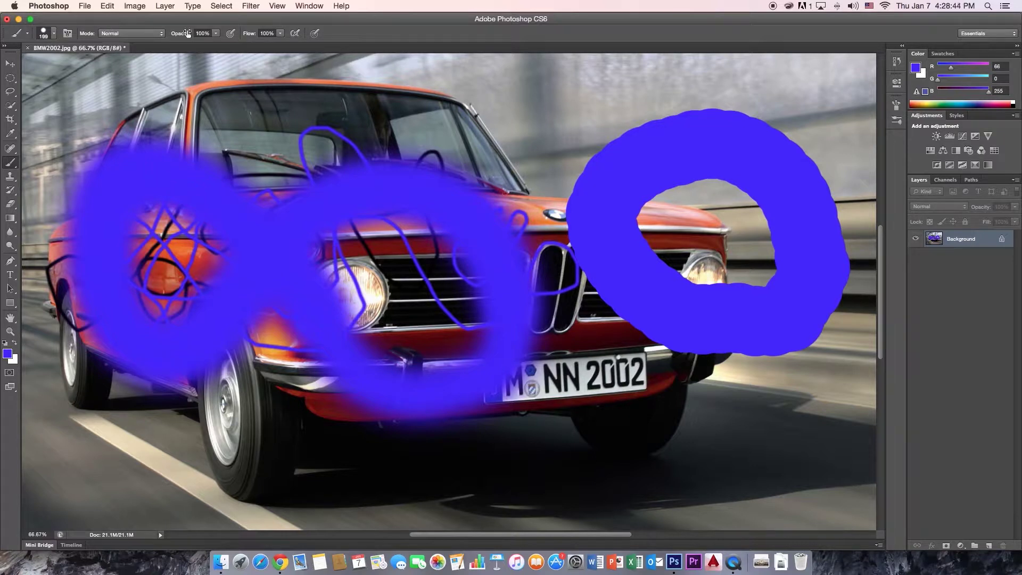
- Lower the brush opacity to 18% and paint a translucent blue wash across most of the car and background
left_click(216, 33)
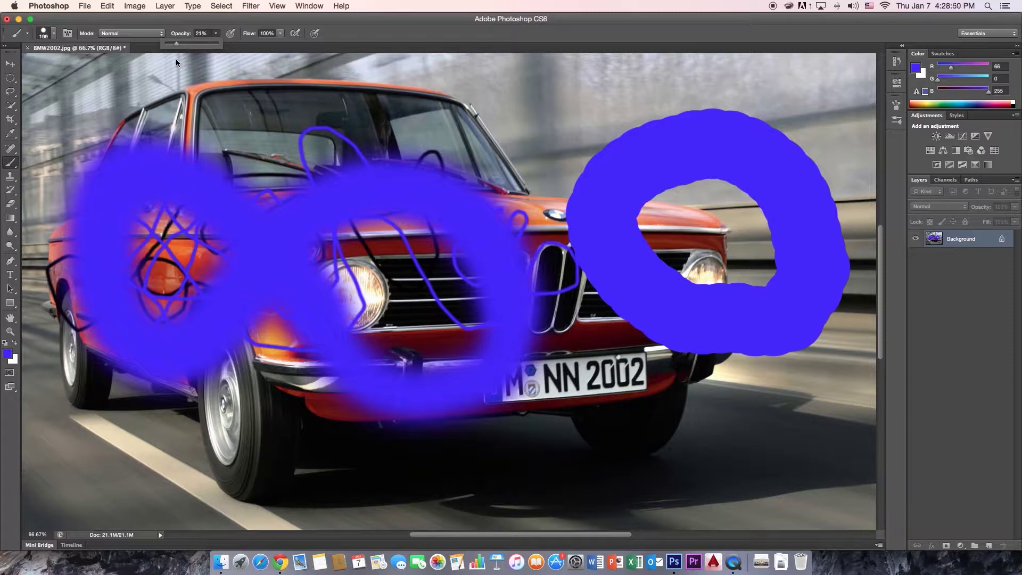
left_click_drag(174, 60, 174, 59)
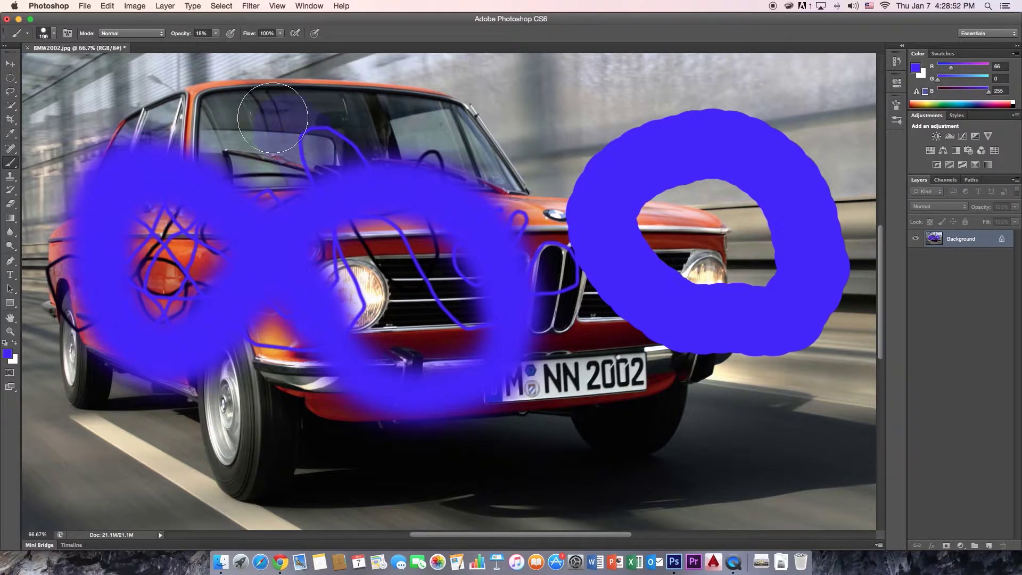
mouse_move(223, 111)
left_mouse_down()
mouse_move(274, 124)
mouse_move(267, 159)
mouse_move(348, 216)
mouse_move(432, 238)
mouse_move(434, 283)
mouse_move(691, 256)
mouse_move(597, 200)
mouse_move(612, 80)
mouse_move(716, 62)
mouse_move(300, 88)
mouse_move(302, 75)
mouse_move(133, 54)
mouse_move(12, 123)
mouse_move(27, 224)
mouse_move(96, 441)
mouse_move(160, 468)
mouse_move(298, 479)
left_mouse_up()
mouse_move(156, 574)
left_mouse_down()
mouse_move(97, 192)
mouse_move(326, 456)
mouse_move(206, 426)
mouse_move(500, 184)
mouse_move(463, 487)
mouse_move(772, 383)
mouse_move(851, 330)
left_mouse_up()
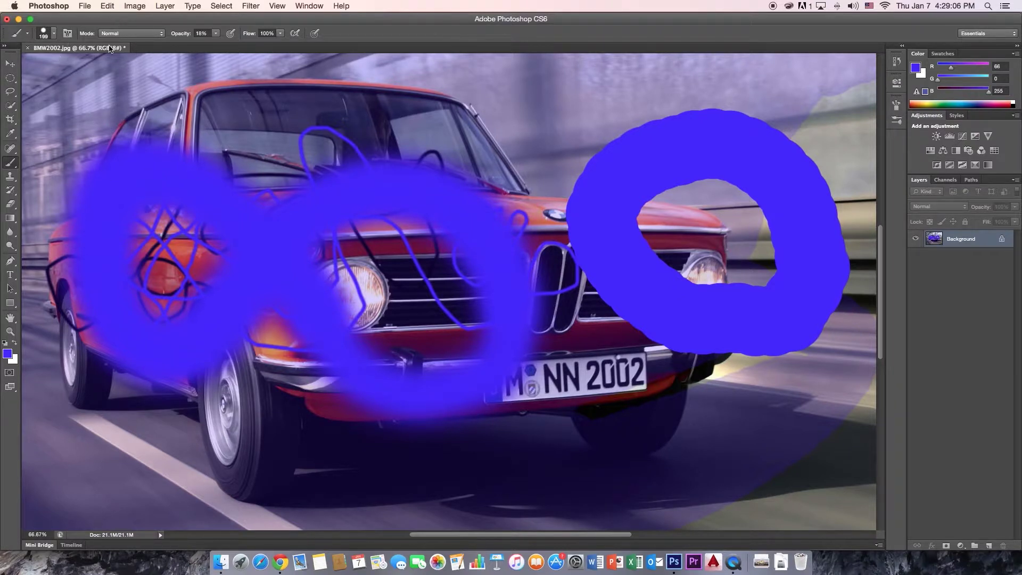
- Switch to the Pencil tool, set the foreground colour to black (#000000), and scribble thin looping lines over the car's side and hood
left_click(10, 166)
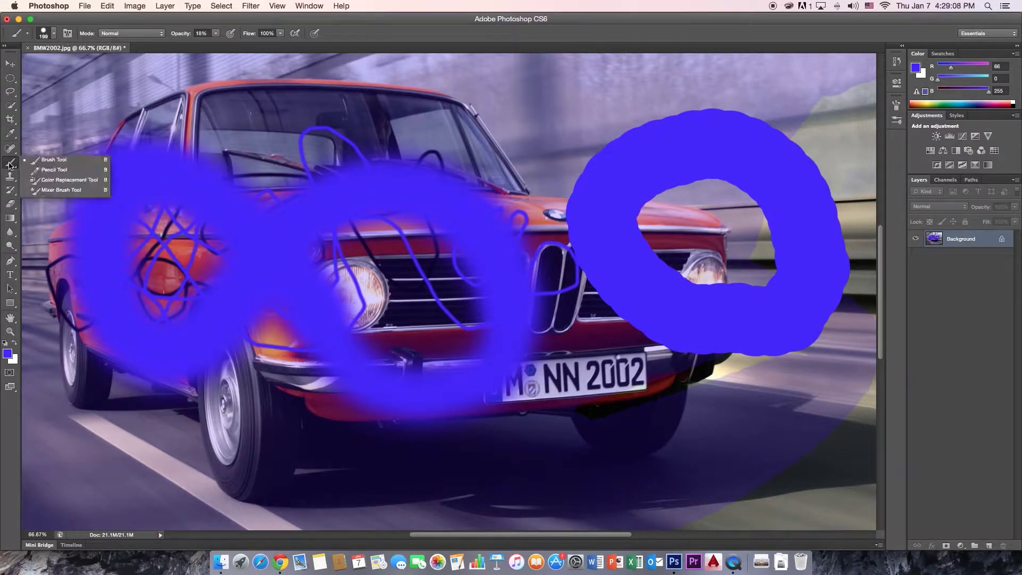
left_click(54, 169)
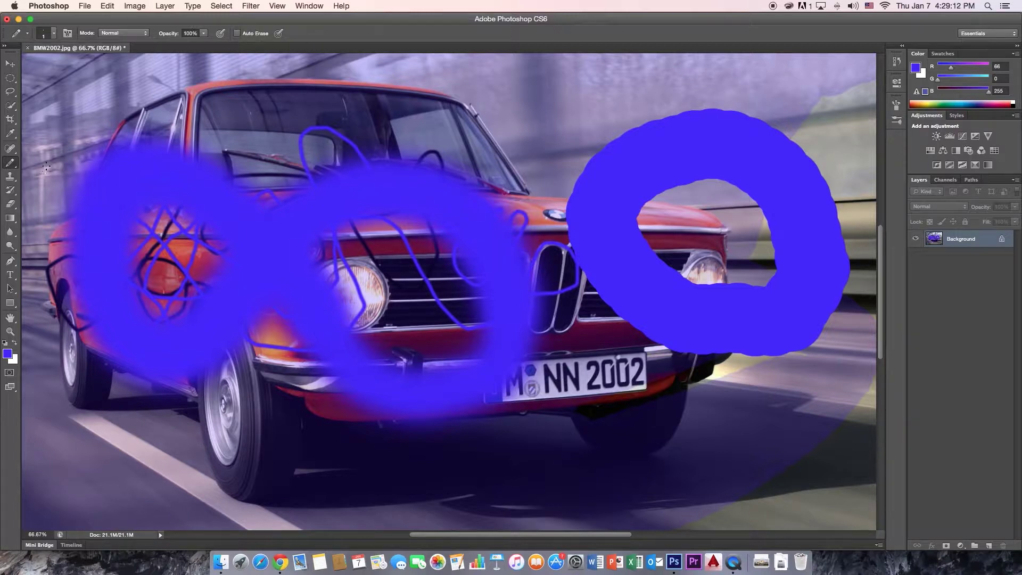
left_click(8, 353)
left_click_drag(503, 181, 312, 351)
left_click(618, 170)
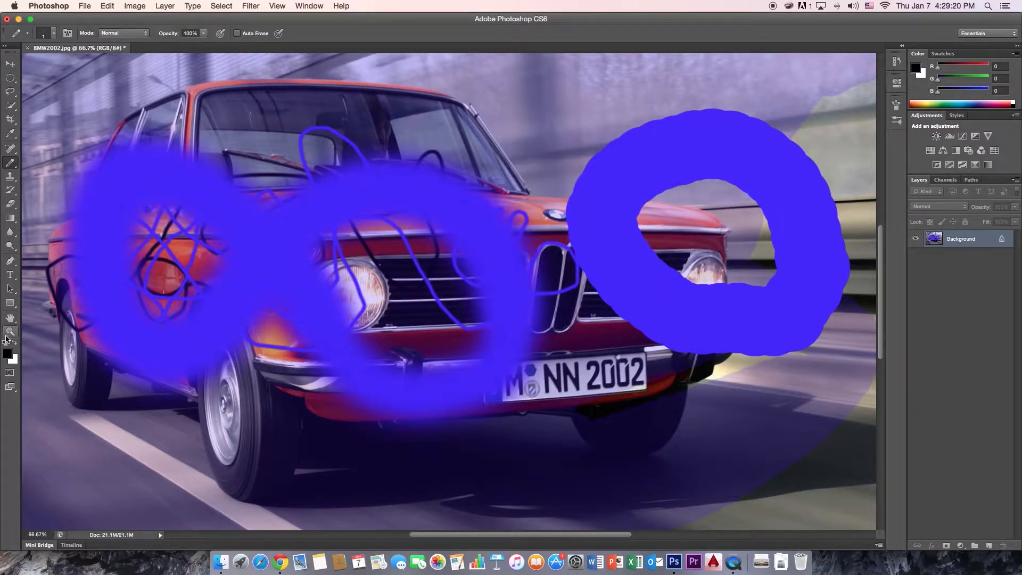
left_click(7, 353)
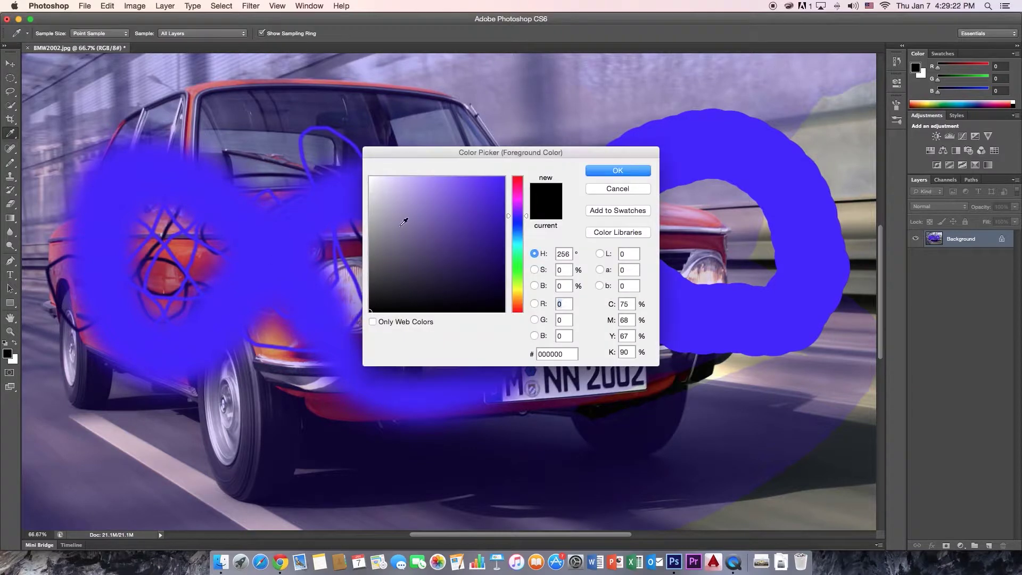
left_click(617, 170)
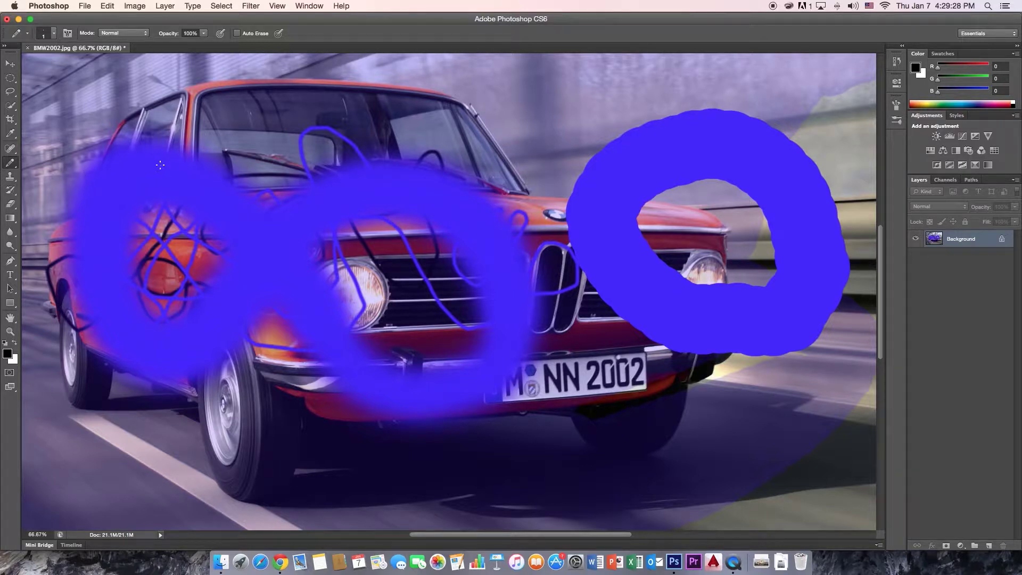
left_click_drag(212, 215, 214, 212)
mouse_move(283, 215)
left_mouse_down()
mouse_move(220, 212)
mouse_move(297, 237)
left_mouse_up()
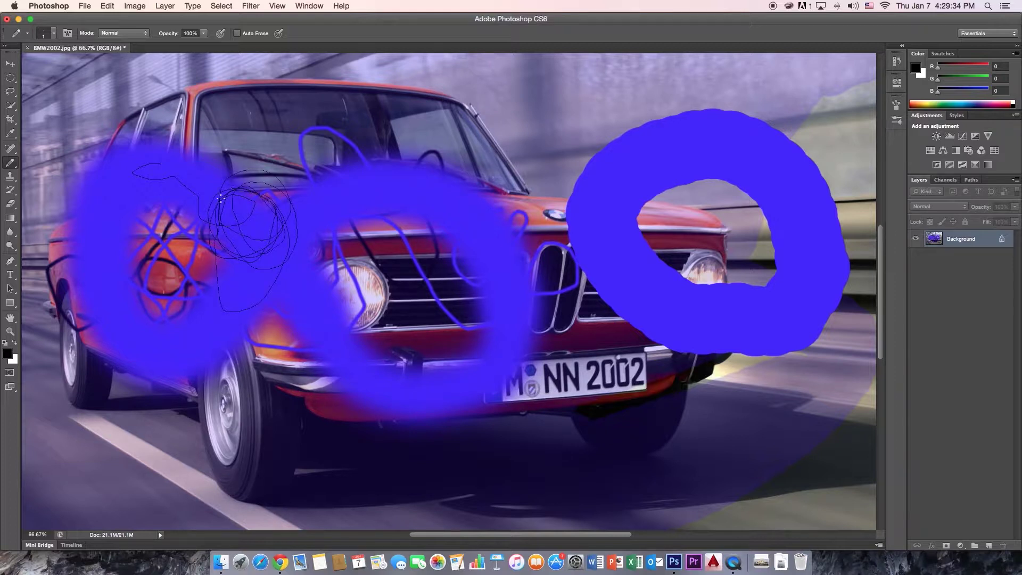
- Set the pencil size to 81 px and draw thick black loops over the front wheel and headlight, plus an arc above the windscreen
left_click(54, 34)
left_click_drag(43, 65, 53, 65)
mouse_move(125, 218)
left_mouse_down()
mouse_move(95, 244)
mouse_move(109, 301)
mouse_move(201, 427)
mouse_move(155, 472)
mouse_move(135, 426)
mouse_move(232, 331)
mouse_move(392, 216)
mouse_move(361, 189)
mouse_move(344, 298)
mouse_move(354, 420)
mouse_move(301, 430)
mouse_move(298, 380)
mouse_move(411, 313)
mouse_move(444, 232)
mouse_move(399, 211)
mouse_move(355, 238)
mouse_move(267, 243)
mouse_move(215, 146)
mouse_move(266, 186)
mouse_move(221, 238)
mouse_move(114, 210)
left_mouse_up()
left_click(54, 33)
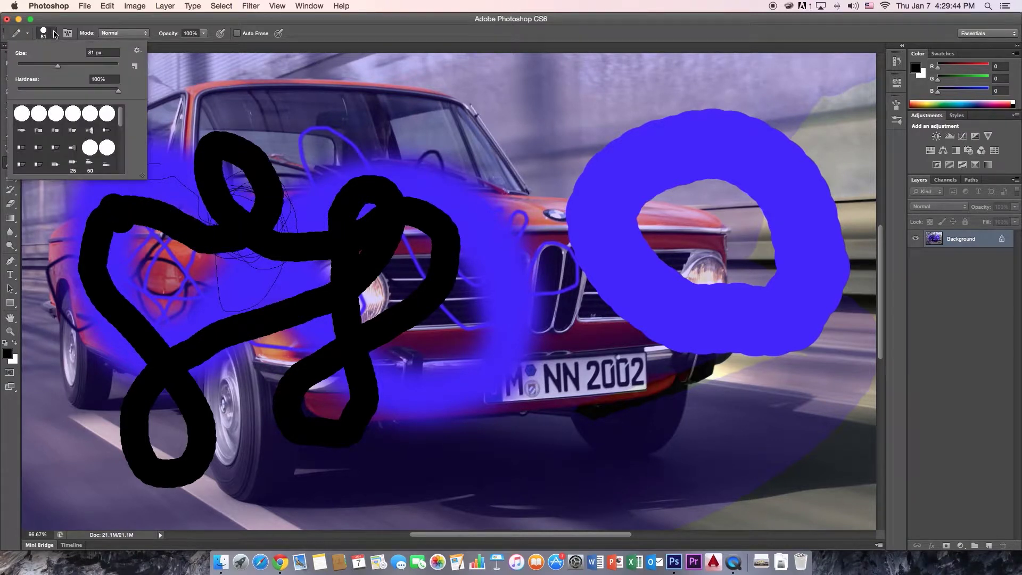
mouse_move(312, 114)
left_mouse_down()
mouse_move(297, 97)
mouse_move(205, 78)
mouse_move(166, 115)
left_mouse_up()
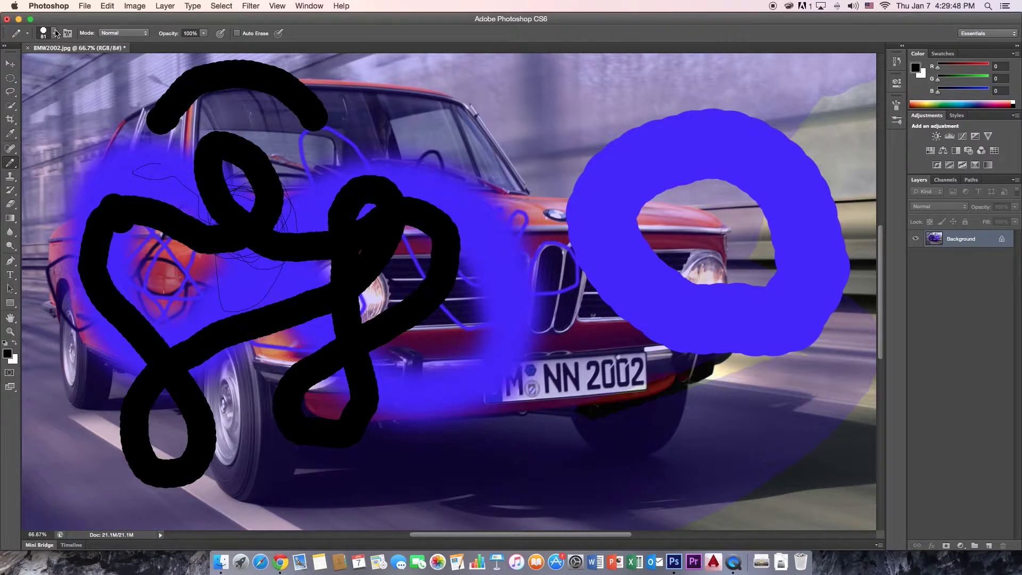
- Set the pencil hardness to 0% and draw a short thick black stroke in from the photo's edge behind the car
left_click(54, 34)
left_click(35, 88)
left_click_drag(34, 89, 12, 93)
left_click_drag(23, 204, 101, 217)
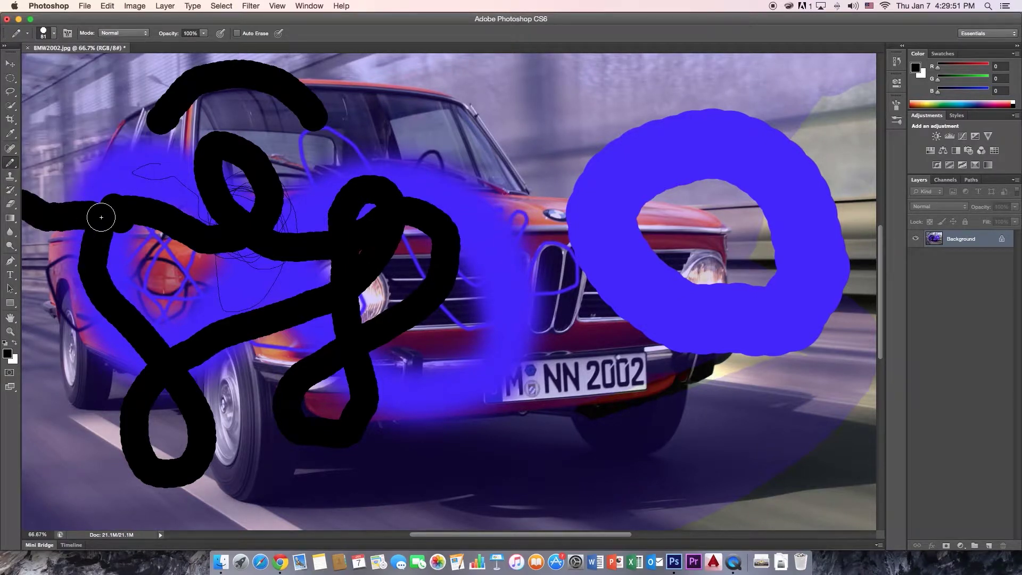
- Set the pencil size to 27 px and draw a looping black line down the car's side
left_click(54, 33)
left_click_drag(49, 63, 41, 68)
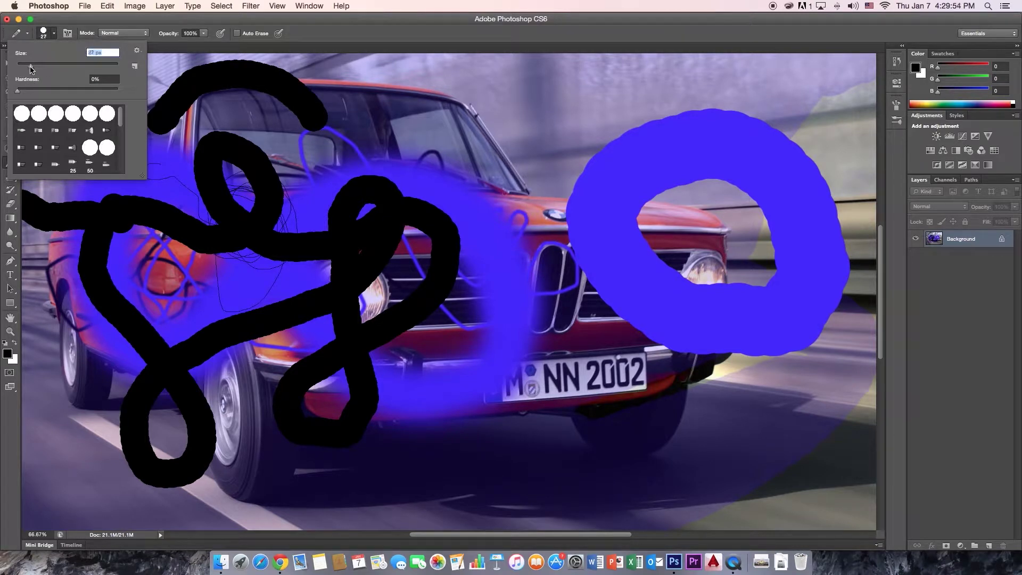
mouse_move(174, 200)
left_mouse_down()
mouse_move(137, 144)
mouse_move(186, 298)
mouse_move(171, 268)
mouse_move(242, 293)
mouse_move(228, 274)
mouse_move(255, 356)
left_mouse_up()
- Reduce the pencil size to 12 px and draw a short black line near the car's rear window
left_click(27, 33)
left_click(53, 34)
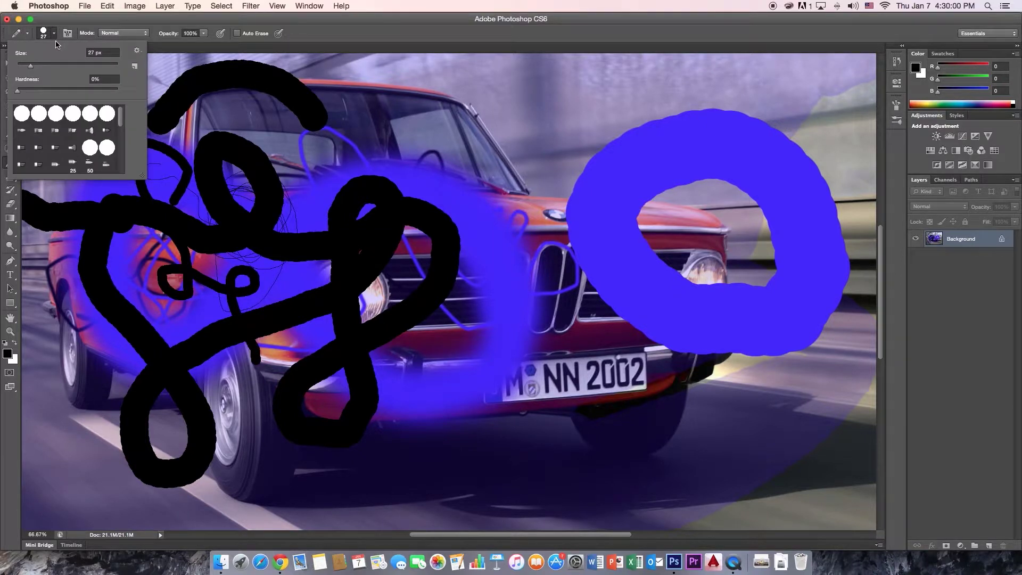
left_click(16, 91)
left_click(29, 65)
left_click_drag(93, 212, 76, 175)
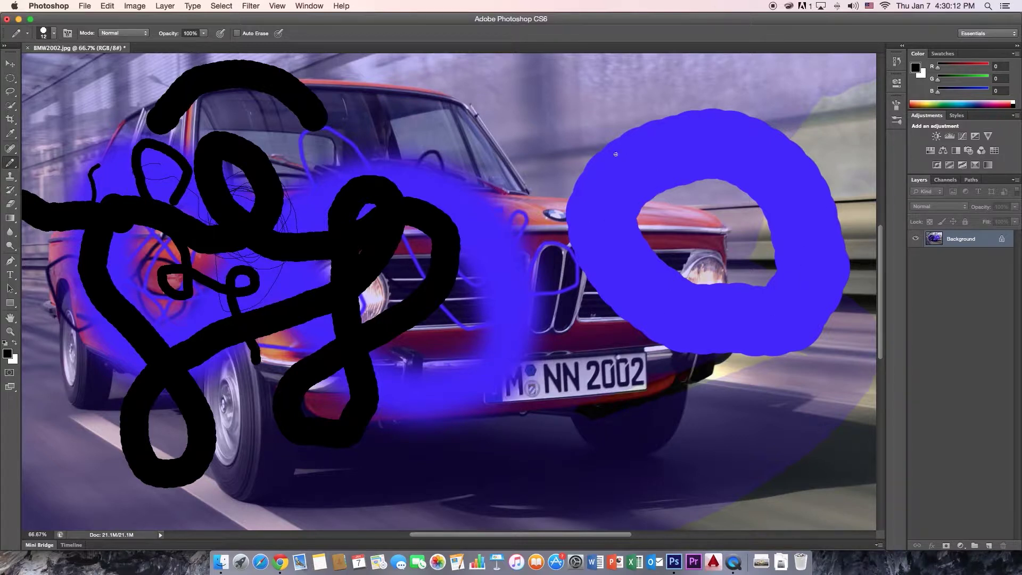
- Switch to the History Brush tool and restore the original photo over the car's rear window and door with a 21 px brush
left_click(7, 167)
left_click(7, 167)
left_click(11, 195)
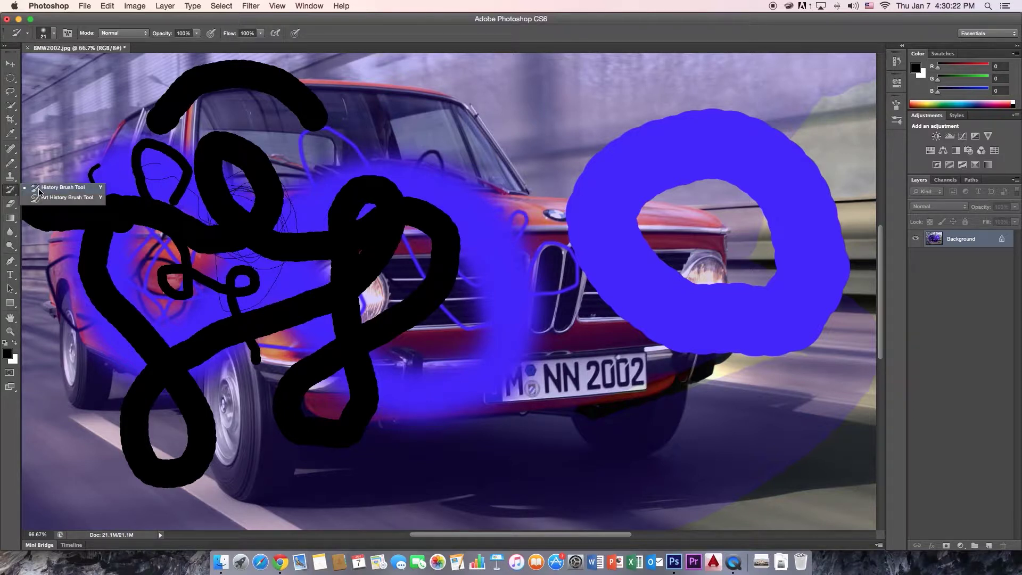
left_click(12, 194)
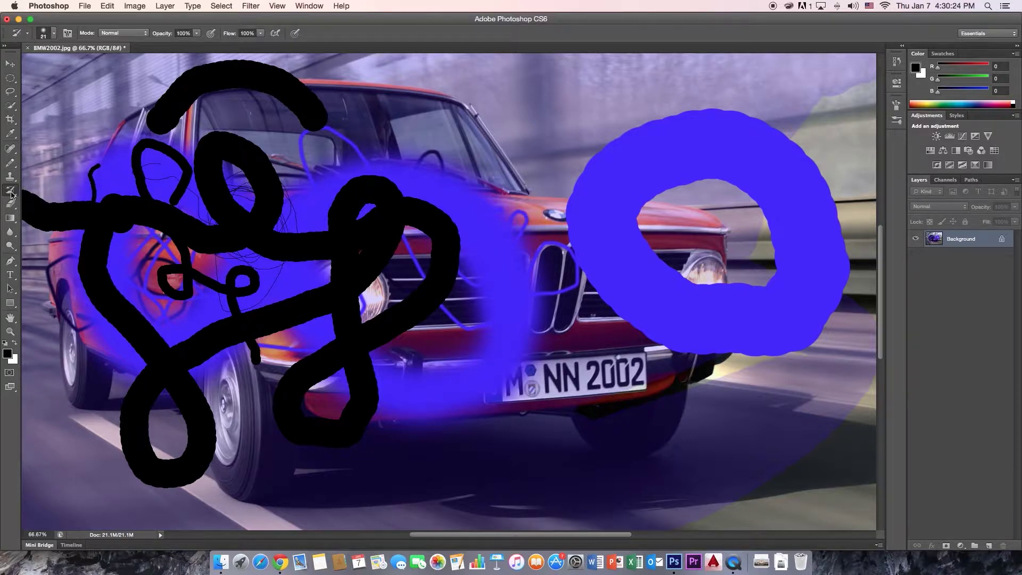
left_click(11, 194)
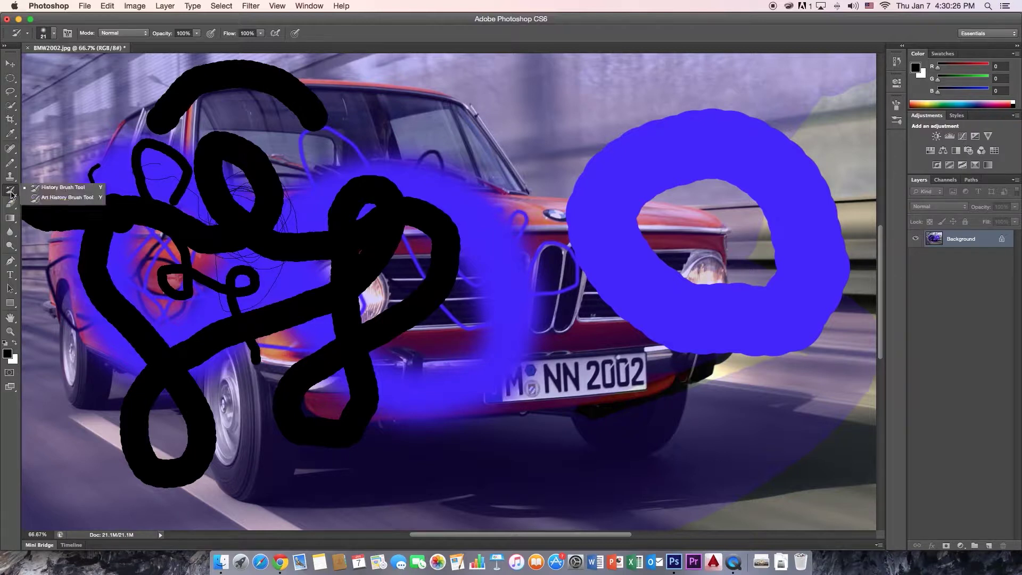
left_click(58, 188)
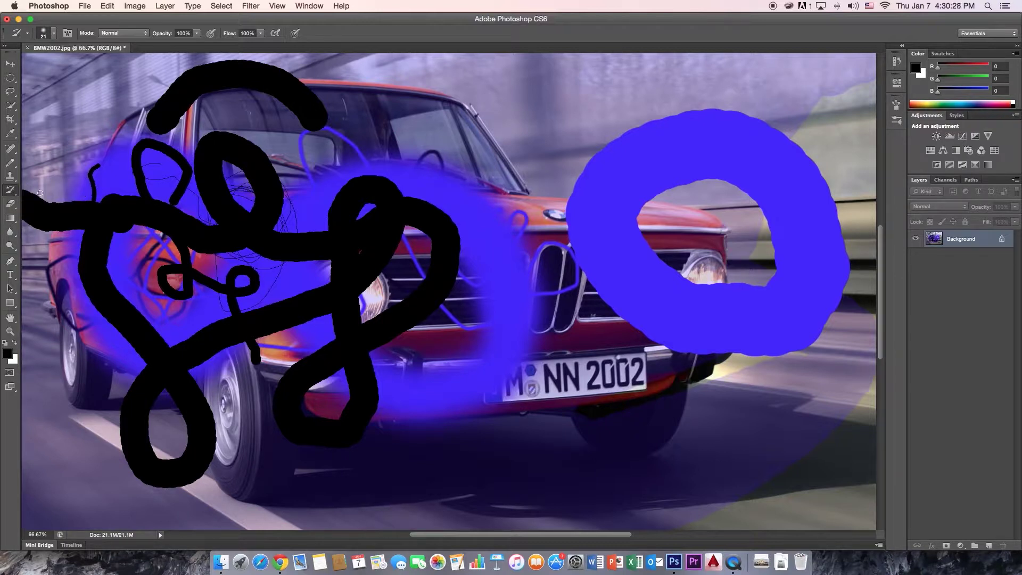
left_click_drag(78, 101, 74, 112)
mouse_move(93, 158)
left_mouse_down()
mouse_move(92, 203)
mouse_move(60, 250)
mouse_move(80, 243)
mouse_move(102, 189)
mouse_move(80, 288)
mouse_move(112, 197)
mouse_move(97, 229)
mouse_move(125, 213)
mouse_move(62, 295)
mouse_move(94, 205)
left_mouse_up()
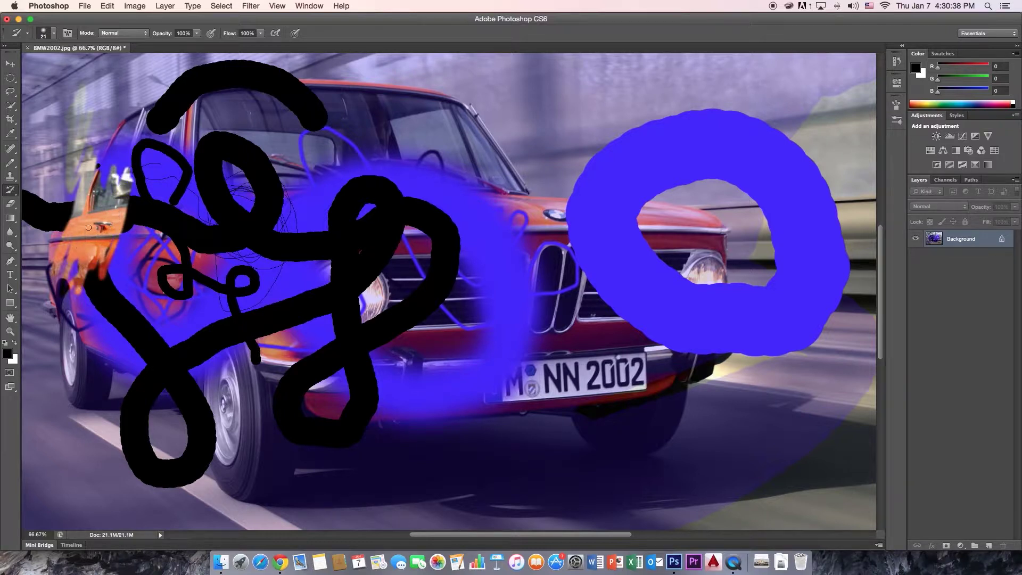
mouse_move(85, 290)
left_mouse_down()
mouse_move(137, 218)
mouse_move(123, 237)
mouse_move(106, 226)
left_mouse_up()
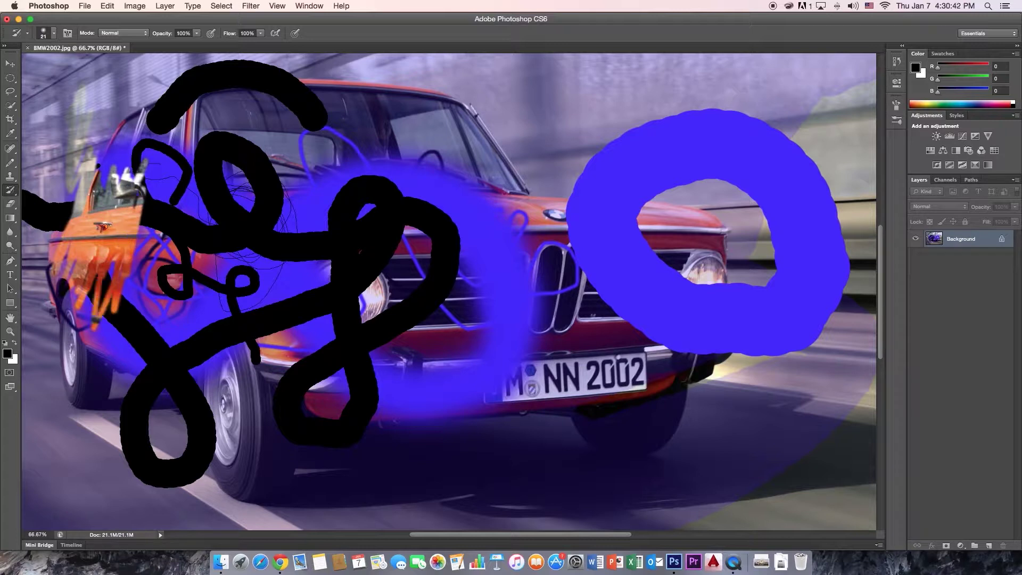
- Set the history brush to 165 px at 100% hardness and restore the car's side, front wheel and surrounding background
left_click(55, 34)
left_click_drag(30, 70, 70, 68)
left_click_drag(19, 94, 45, 92)
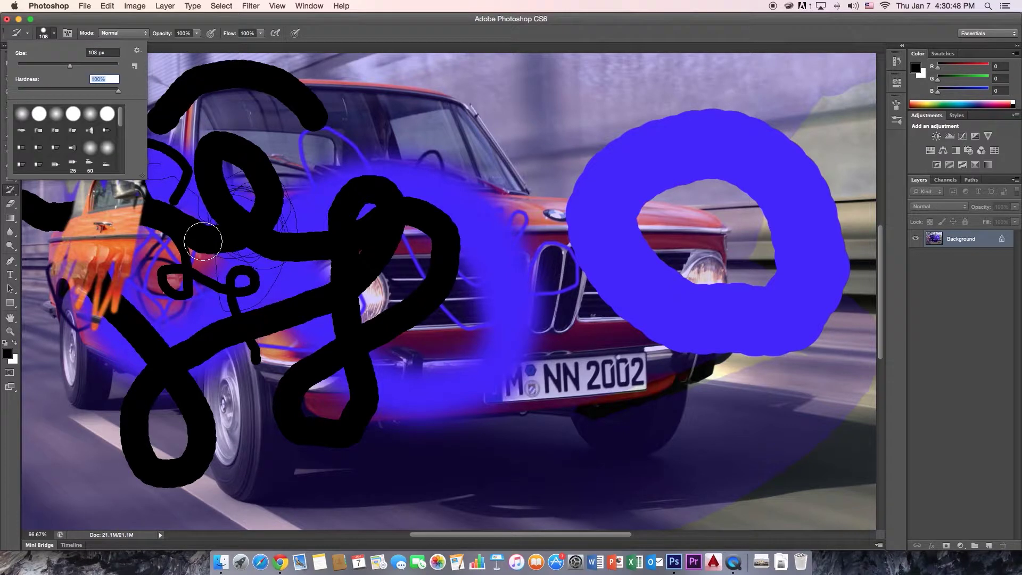
left_click_drag(70, 65, 72, 65)
mouse_move(192, 183)
left_mouse_down()
mouse_move(156, 237)
mouse_move(147, 545)
mouse_move(85, 159)
mouse_move(48, 469)
mouse_move(85, 486)
left_mouse_up()
mouse_move(38, 221)
left_mouse_down()
mouse_move(56, 457)
mouse_move(192, 123)
mouse_move(202, 532)
mouse_move(207, 66)
mouse_move(318, 380)
mouse_move(298, 468)
mouse_move(240, 537)
left_mouse_up()
mouse_move(148, 58)
left_mouse_down()
mouse_move(136, 207)
mouse_move(59, 61)
mouse_move(24, 122)
left_mouse_up()
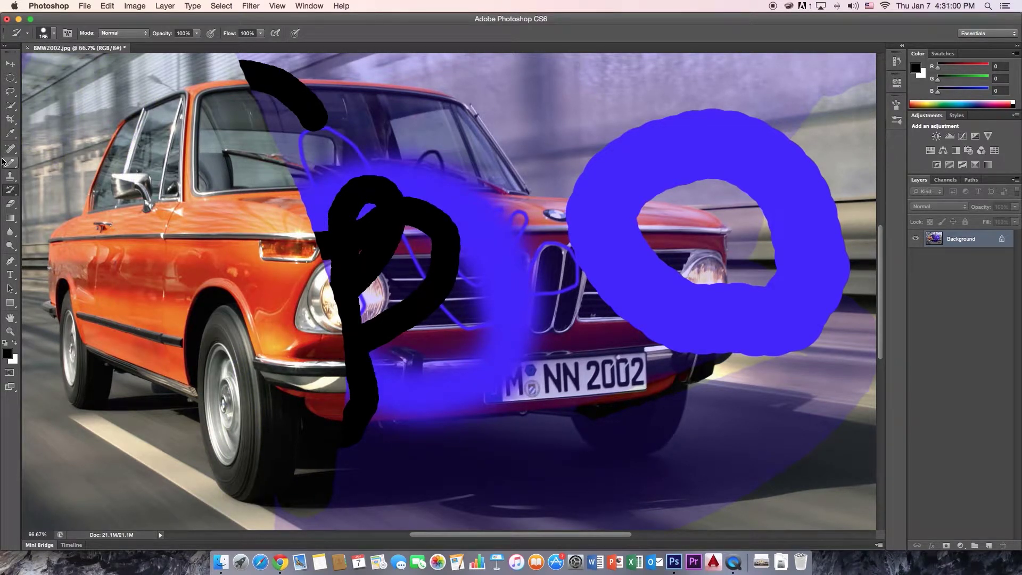
- Enlarge the history brush to 1400 px and restore the rest of the photo, removing all remaining blue and black paint
key("super+minus")
key("super+minus")
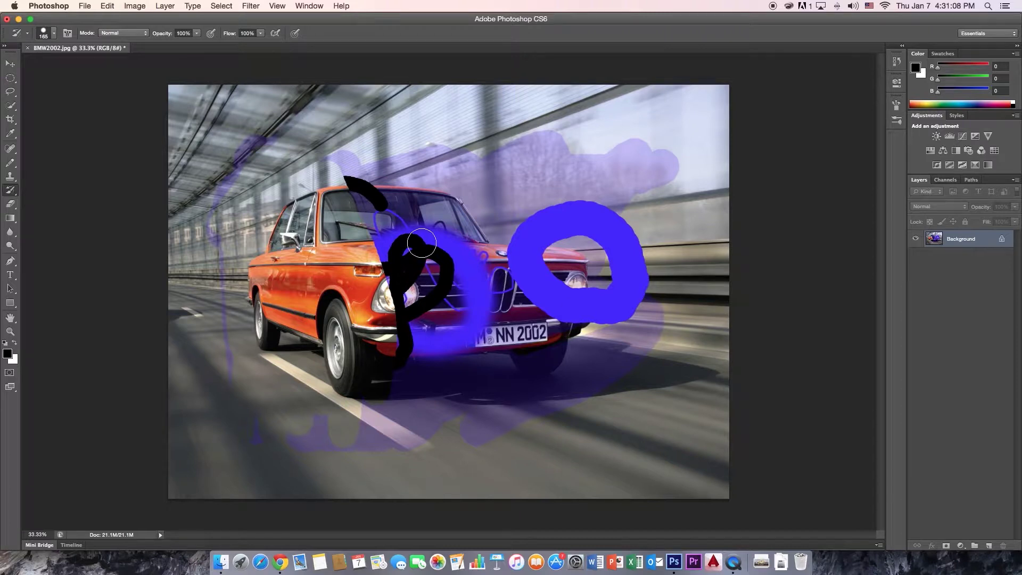
key("bracketright")
key("bracketright")
key("bracketright")
key("bracketright")
key("bracketright")
key("bracketright")
key("bracketright")
key("bracketright")
key("bracketright")
key("bracketright")
key("bracketright")
key("bracketright")
key("bracketright")
key("bracketright")
key("bracketright")
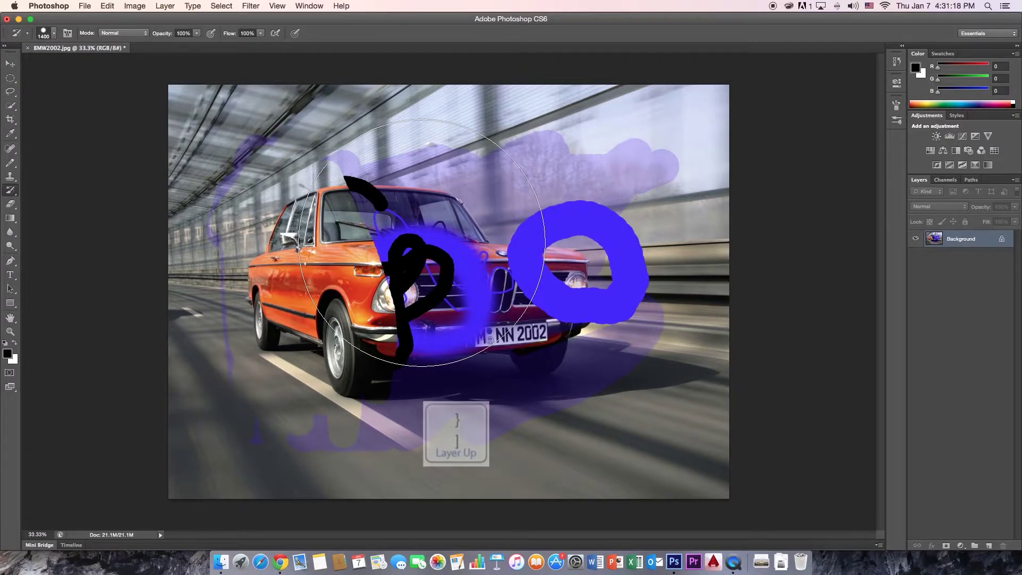
left_click(357, 228)
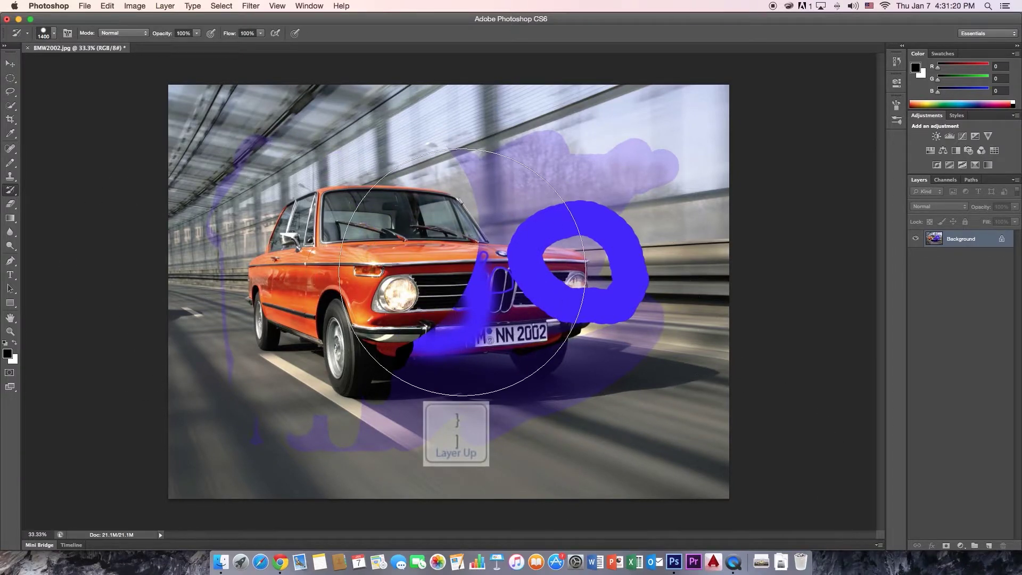
left_click(462, 271)
mouse_move(637, 138)
left_mouse_down()
mouse_move(625, 266)
mouse_move(583, 444)
mouse_move(450, 434)
mouse_move(288, 444)
mouse_move(228, 354)
mouse_move(266, 176)
left_mouse_up()
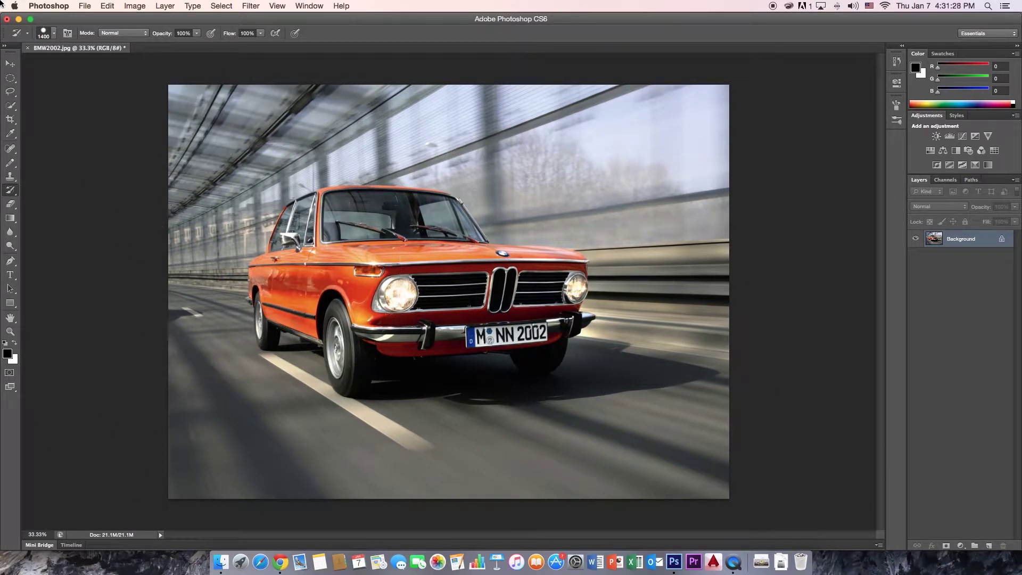
- Switch to the Art History Brush tool, set its style to Tight Short, and paint a smudged painterly effect over the car
left_click(9, 192)
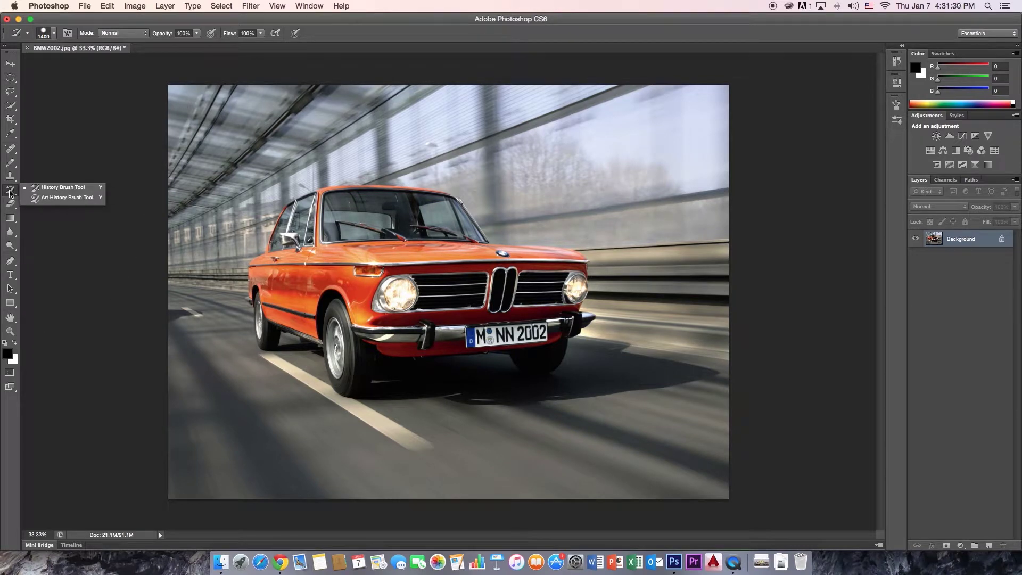
left_click(70, 200)
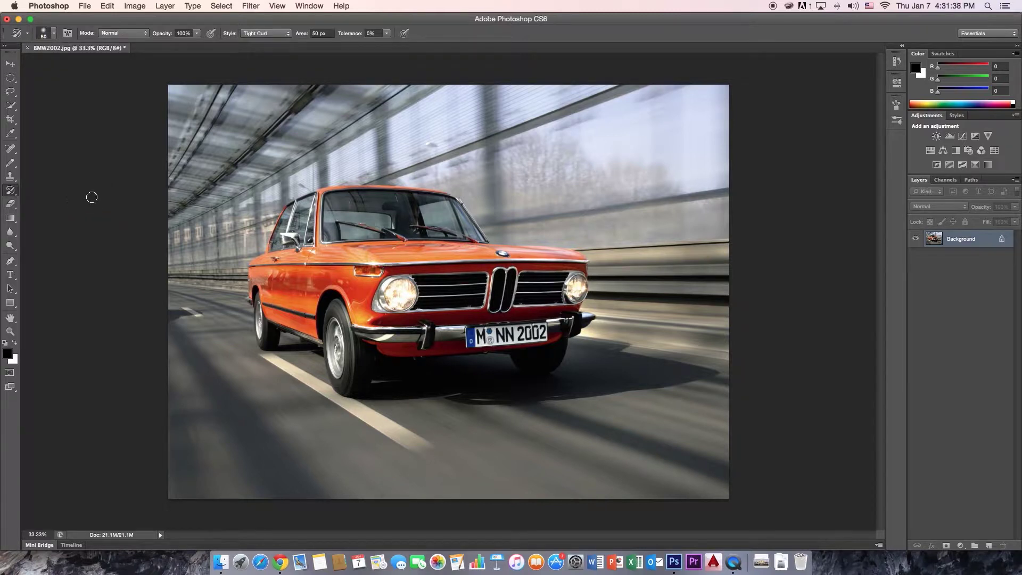
left_click(271, 36)
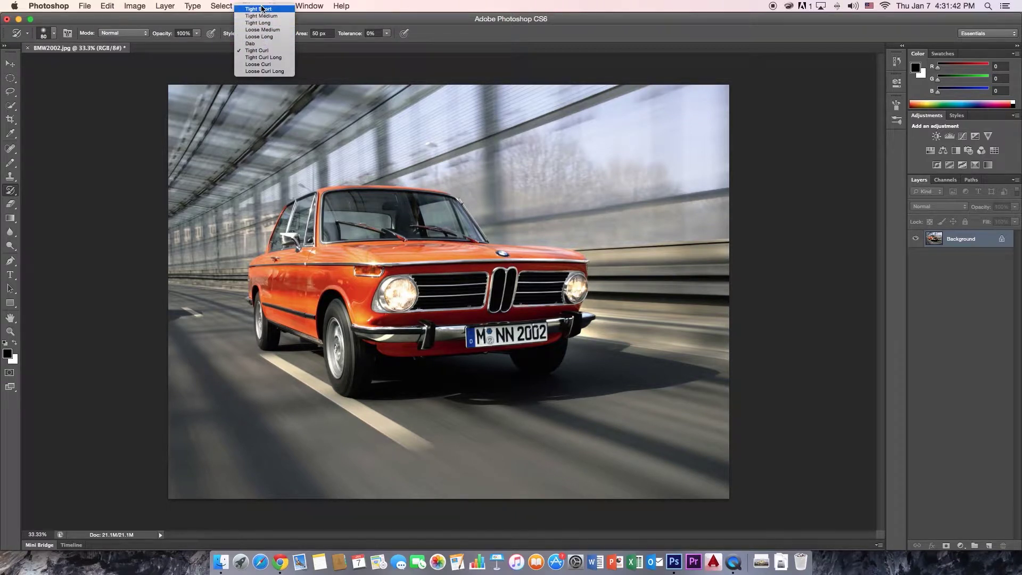
left_click(259, 9)
mouse_move(355, 290)
left_mouse_down()
mouse_move(401, 258)
mouse_move(401, 286)
mouse_move(318, 390)
mouse_move(384, 327)
mouse_move(334, 374)
mouse_move(308, 323)
mouse_move(332, 294)
mouse_move(313, 267)
mouse_move(235, 281)
mouse_move(261, 310)
mouse_move(276, 240)
mouse_move(264, 268)
mouse_move(312, 248)
mouse_move(294, 218)
mouse_move(404, 153)
mouse_move(360, 206)
mouse_move(377, 209)
mouse_move(377, 249)
mouse_move(344, 238)
mouse_move(335, 214)
mouse_move(425, 229)
mouse_move(360, 260)
mouse_move(380, 284)
mouse_move(511, 249)
mouse_move(359, 332)
mouse_move(398, 325)
mouse_move(408, 354)
mouse_move(443, 353)
mouse_move(476, 338)
mouse_move(453, 340)
mouse_move(537, 315)
mouse_move(446, 302)
mouse_move(520, 308)
mouse_move(443, 268)
mouse_move(562, 276)
mouse_move(489, 305)
mouse_move(598, 254)
mouse_move(573, 311)
mouse_move(433, 230)
mouse_move(459, 207)
mouse_move(474, 265)
left_mouse_up()
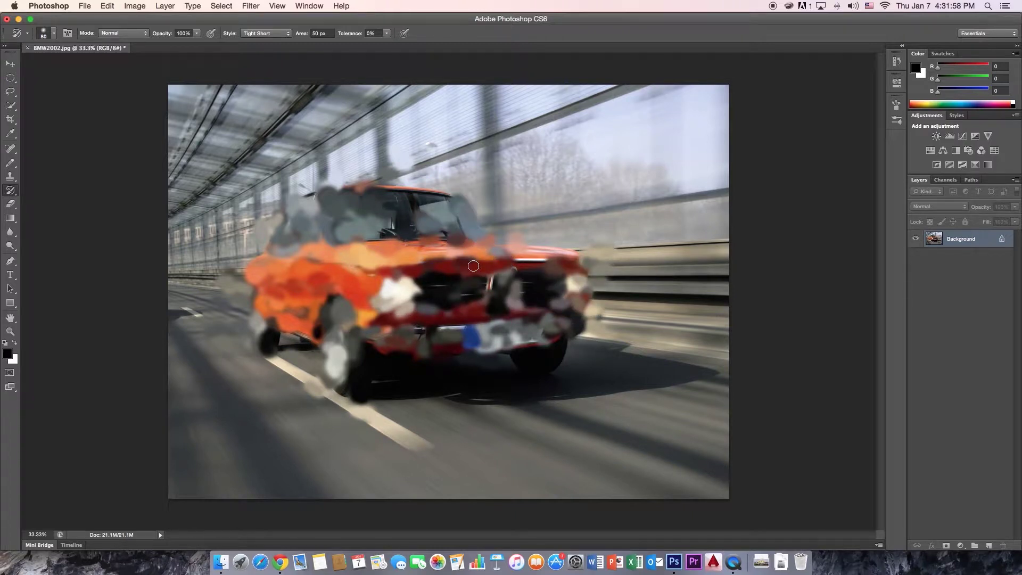
- Undo the Art History Brush painting over the car and switch to the Spot Healing Brush tool
key("super+z")
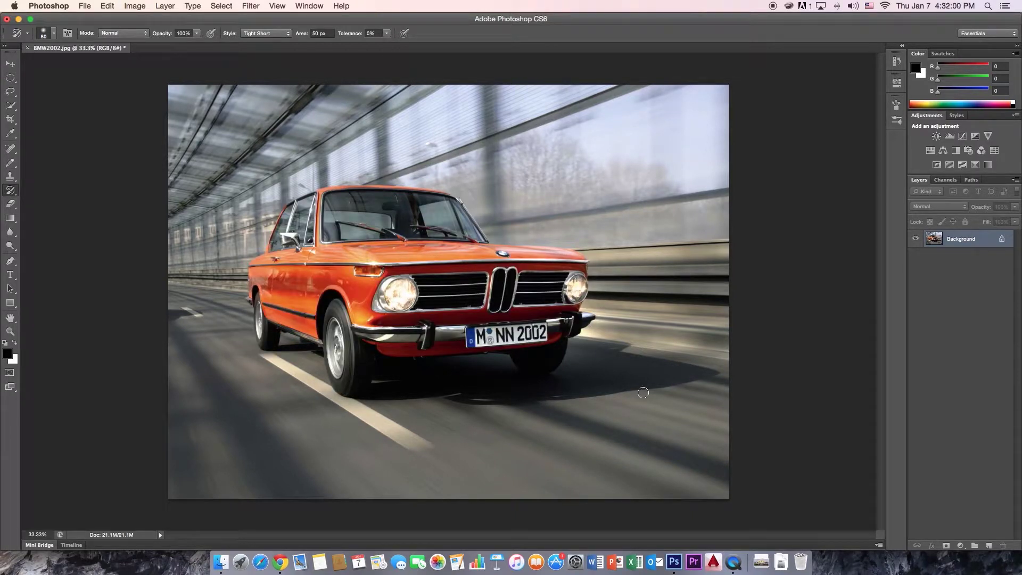
left_click(10, 151)
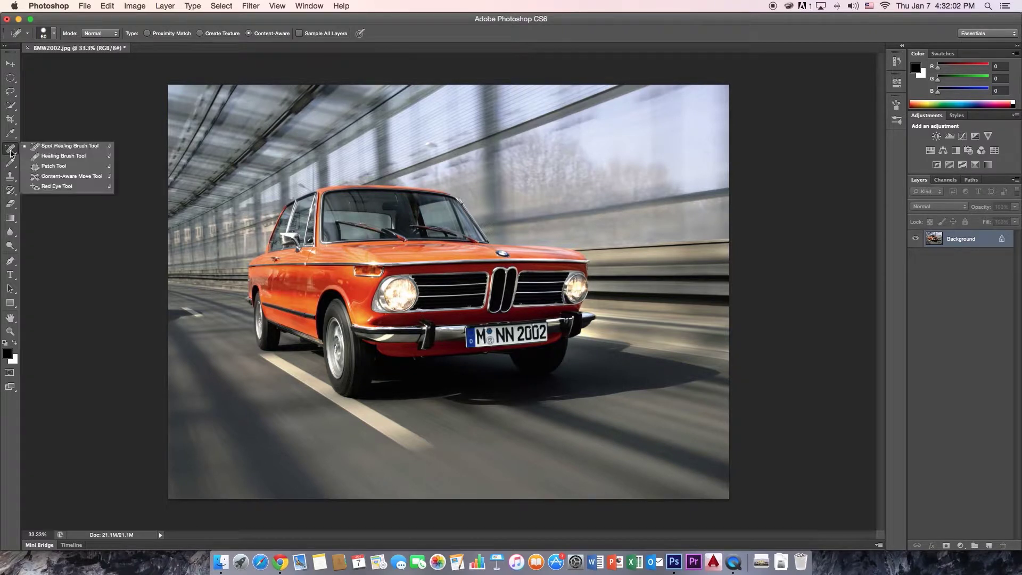
left_click(53, 147)
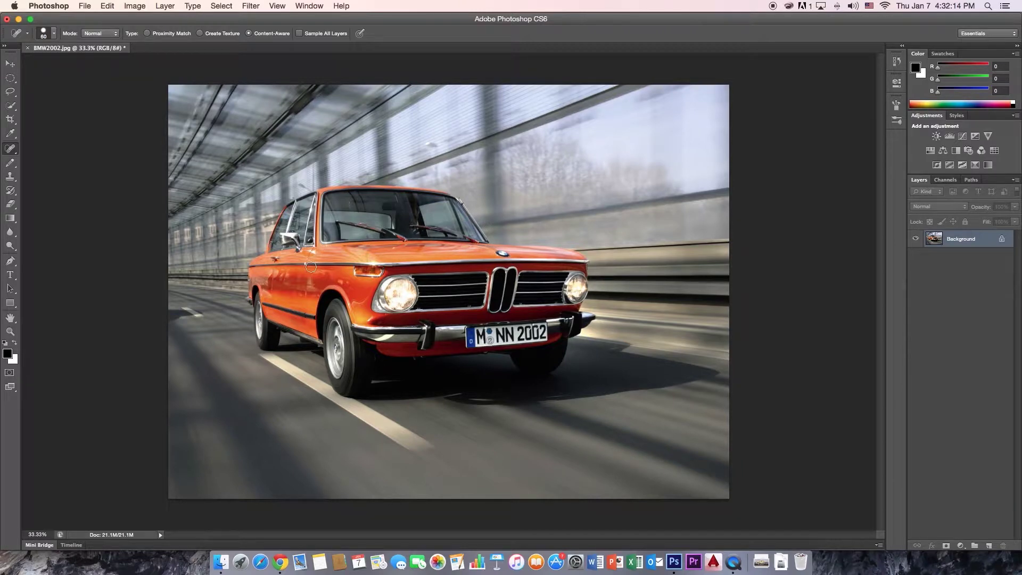
- Heal the small reflections on the car's door and on the front fender above the wheel with the content-aware 60 px brush
key("super+equal")
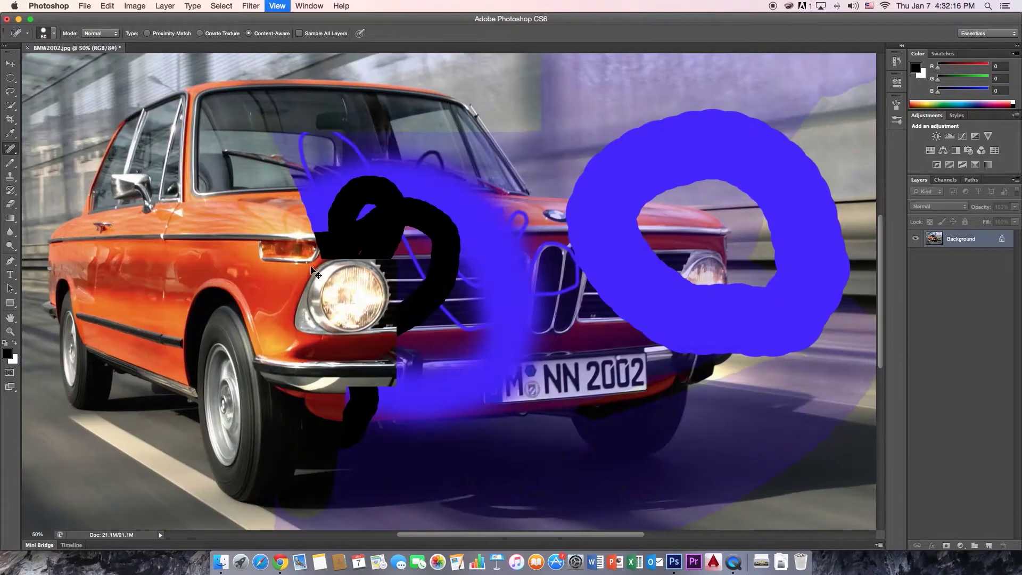
key("super+equal")
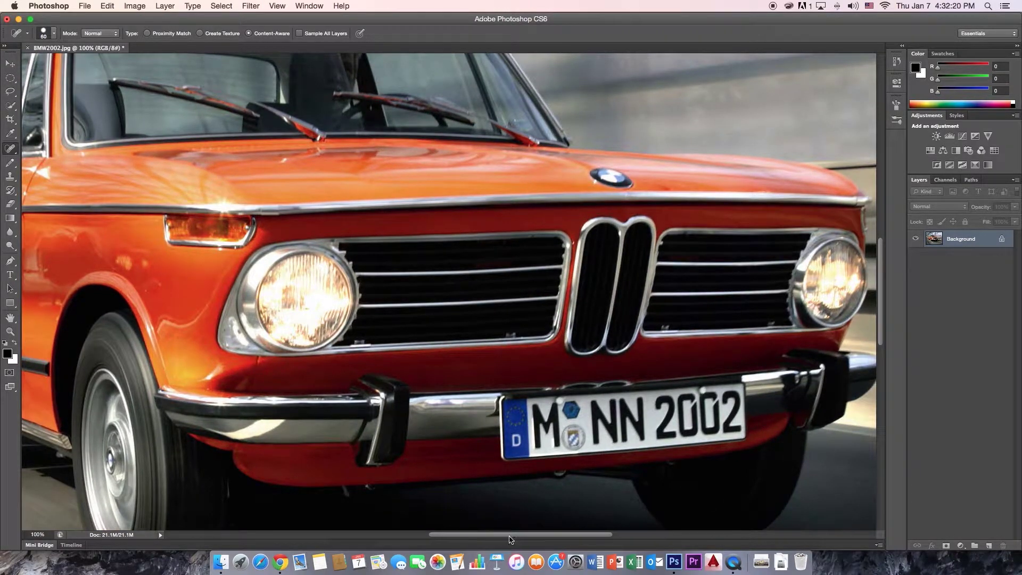
left_click_drag(510, 537, 442, 535)
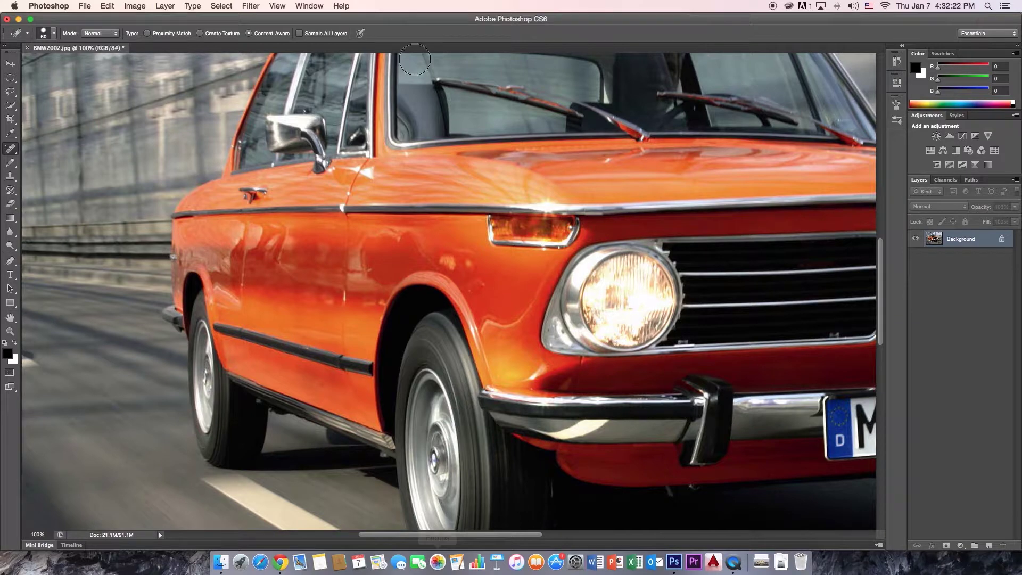
scroll(232, 91, "up", 5)
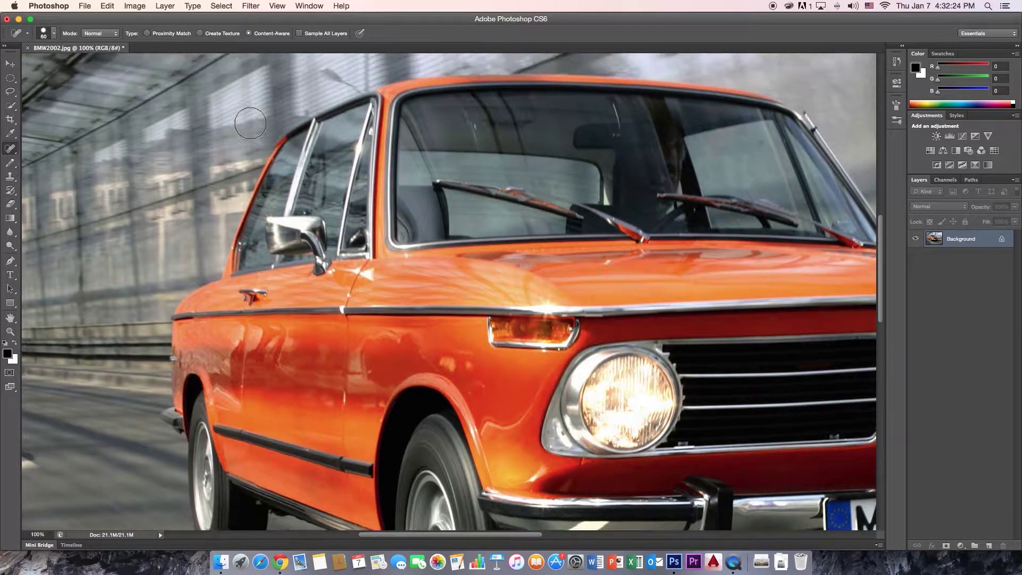
scroll(189, 340, "down", 3)
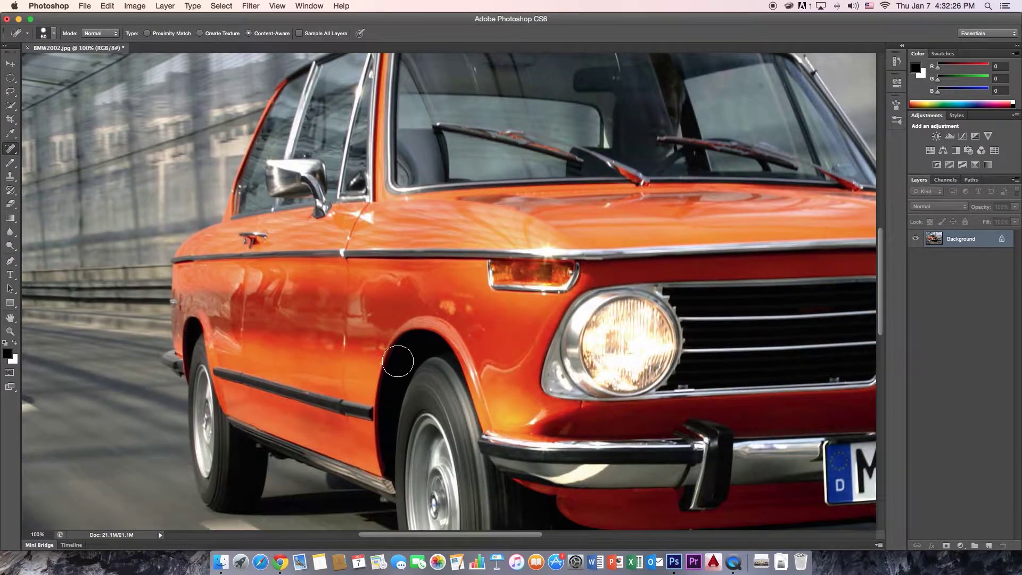
left_click(325, 346)
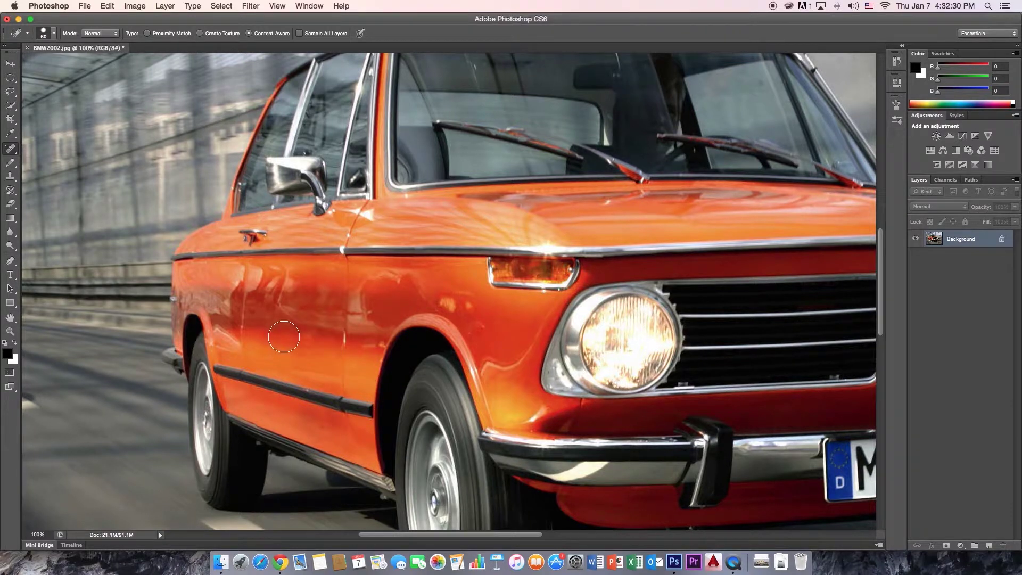
left_click(454, 305)
left_click(472, 306)
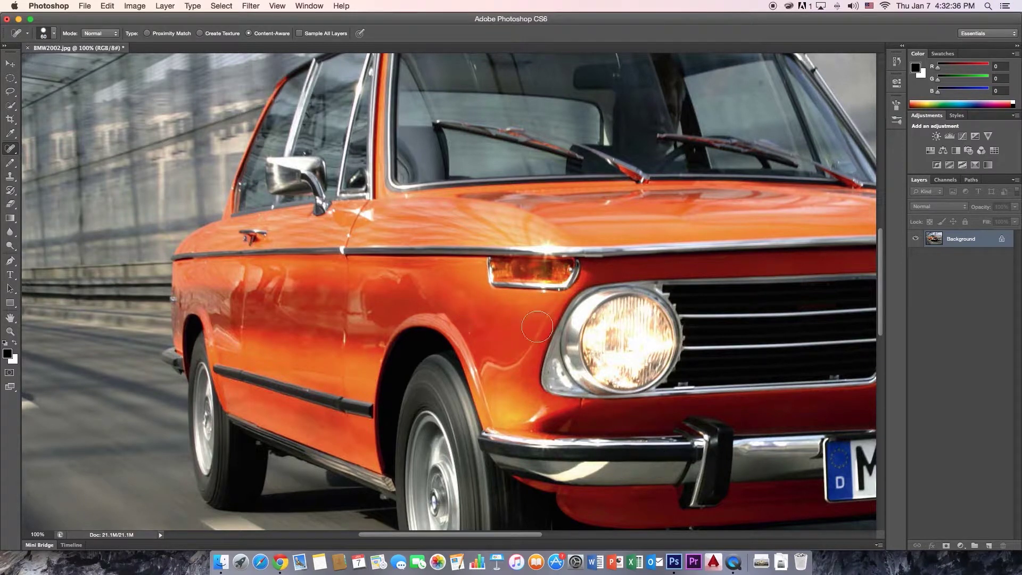
- Heal the reflections on the upper part of the door, just below the dark trim line
scroll(546, 216, "up", 2)
scroll(571, 281, "down", 4)
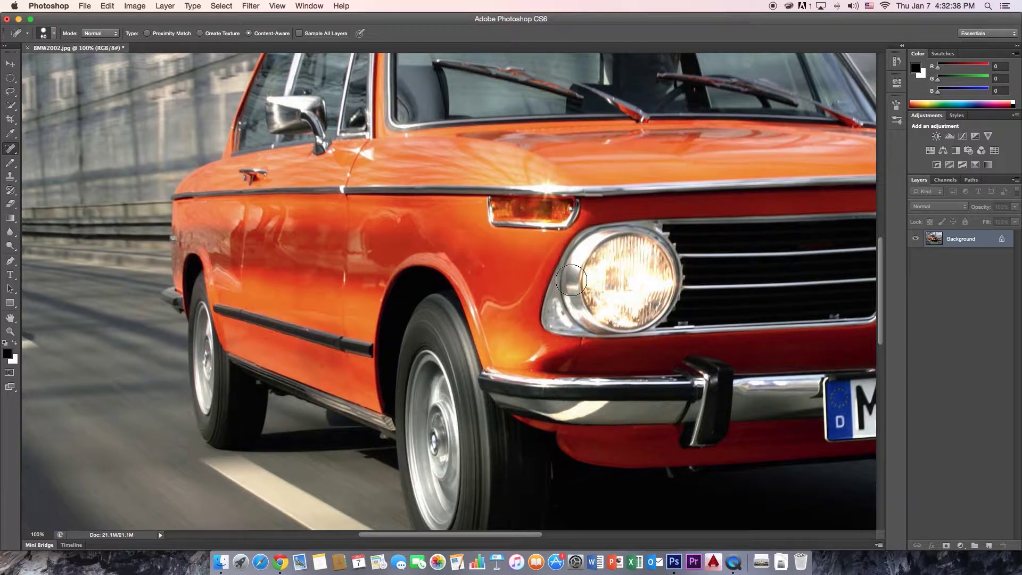
scroll(571, 280, "down", 2)
scroll(313, 167, "up", 8)
scroll(395, 344, "down", 4)
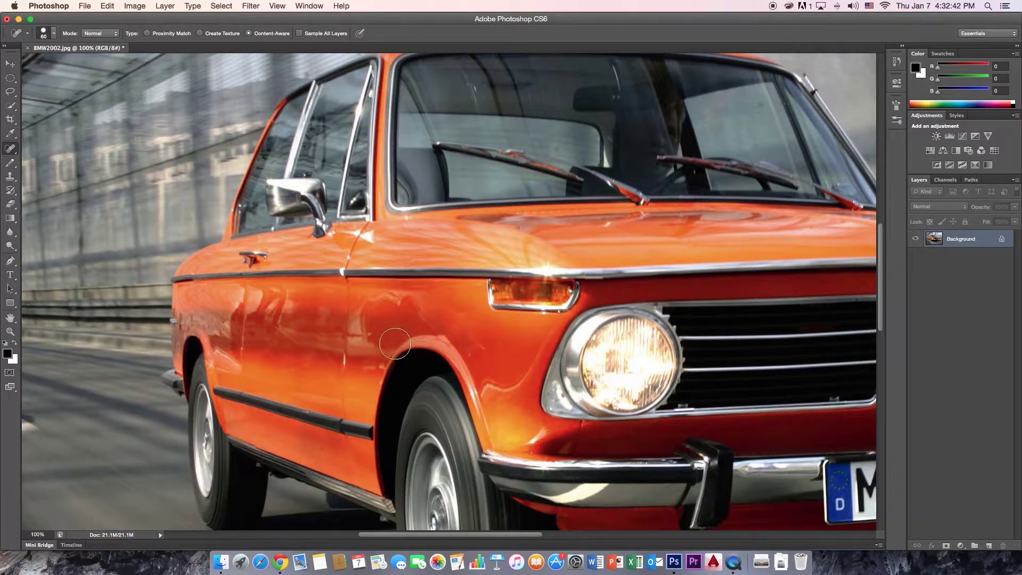
left_click_drag(268, 305, 293, 336)
left_click(294, 308)
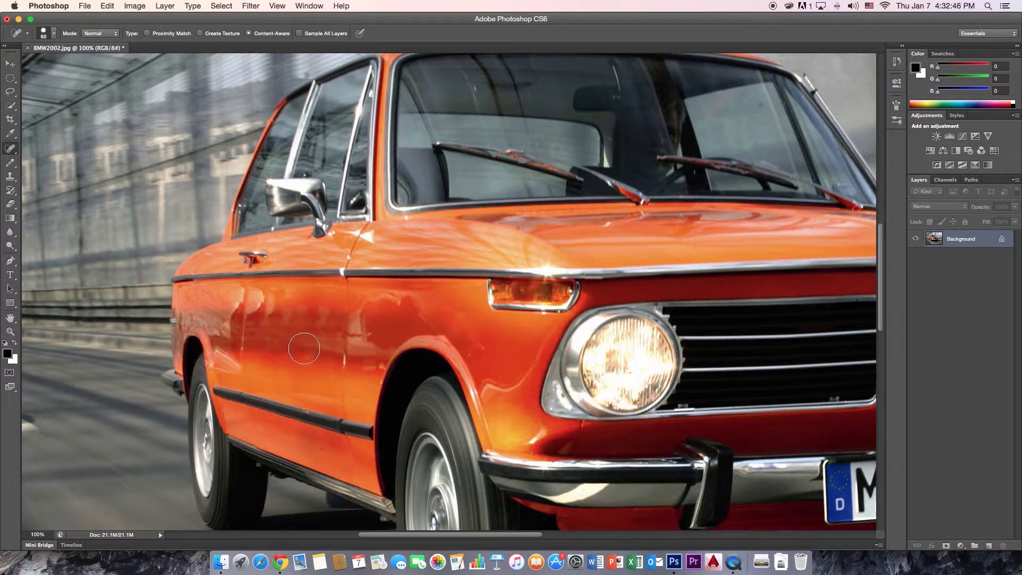
left_click(317, 312)
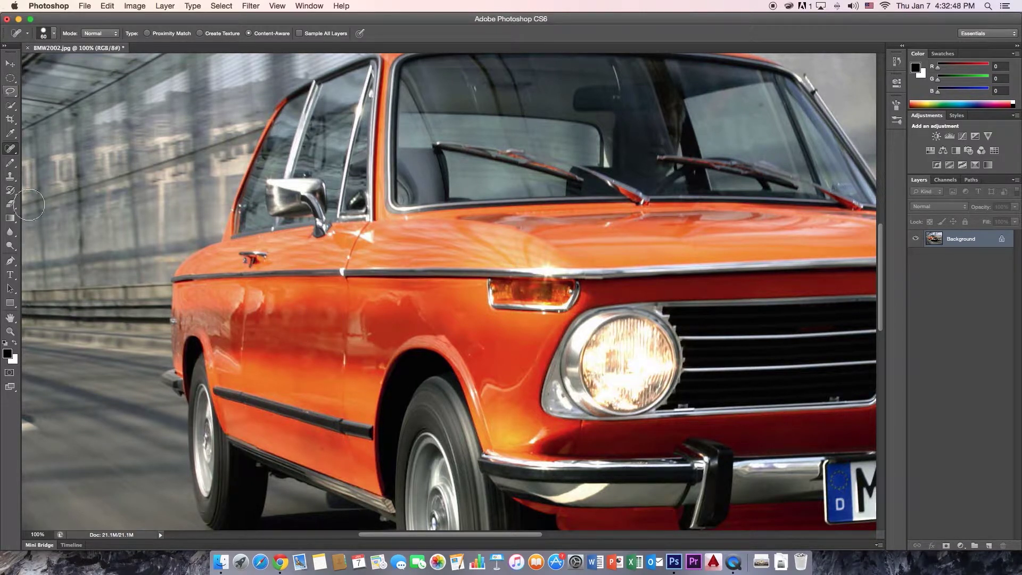
- Patch out the BMW emblem on the hood using clean orange paint from elsewhere on the hood, and clear the selection
left_click(10, 150)
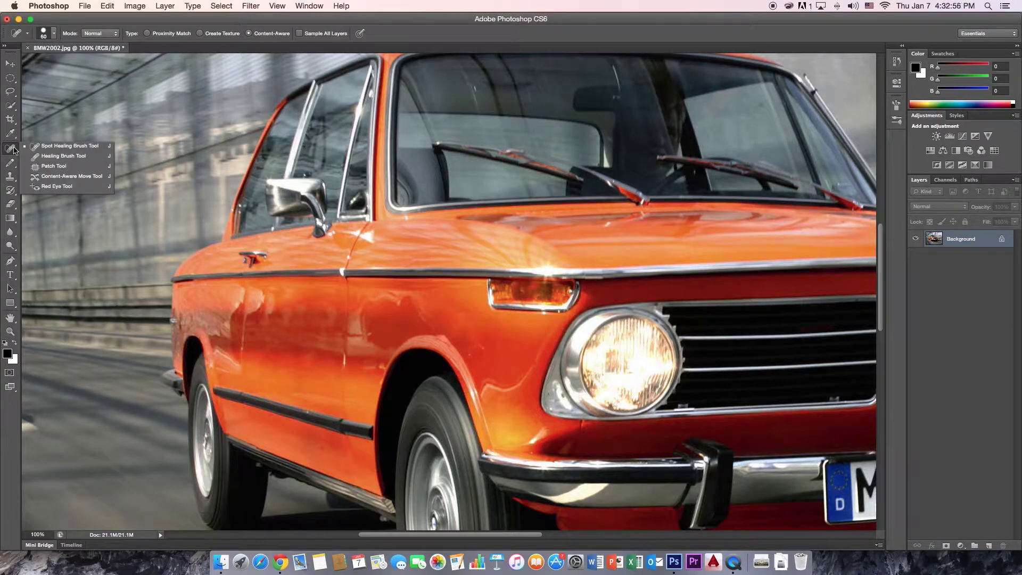
left_click(52, 167)
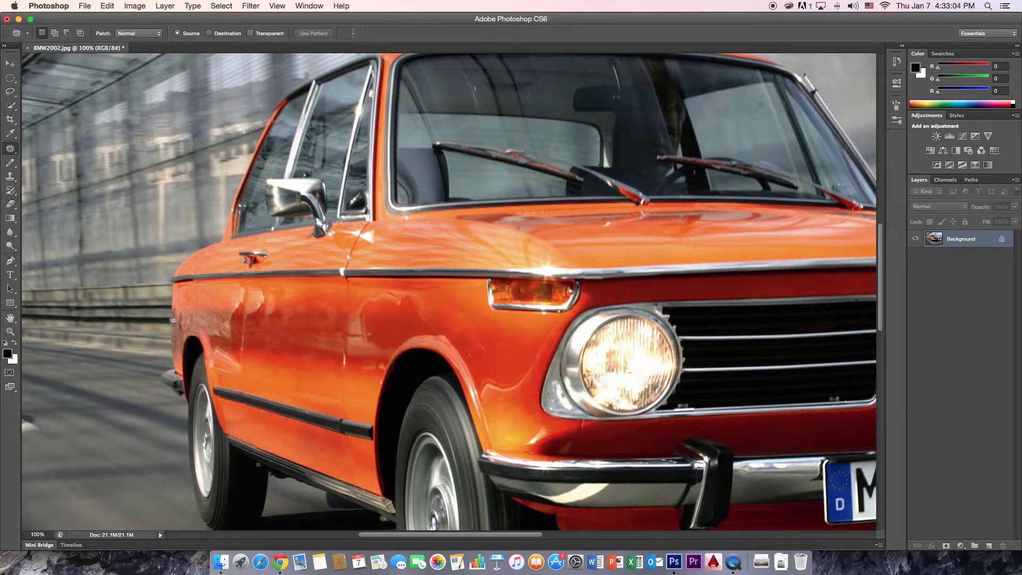
left_click_drag(482, 538, 620, 531)
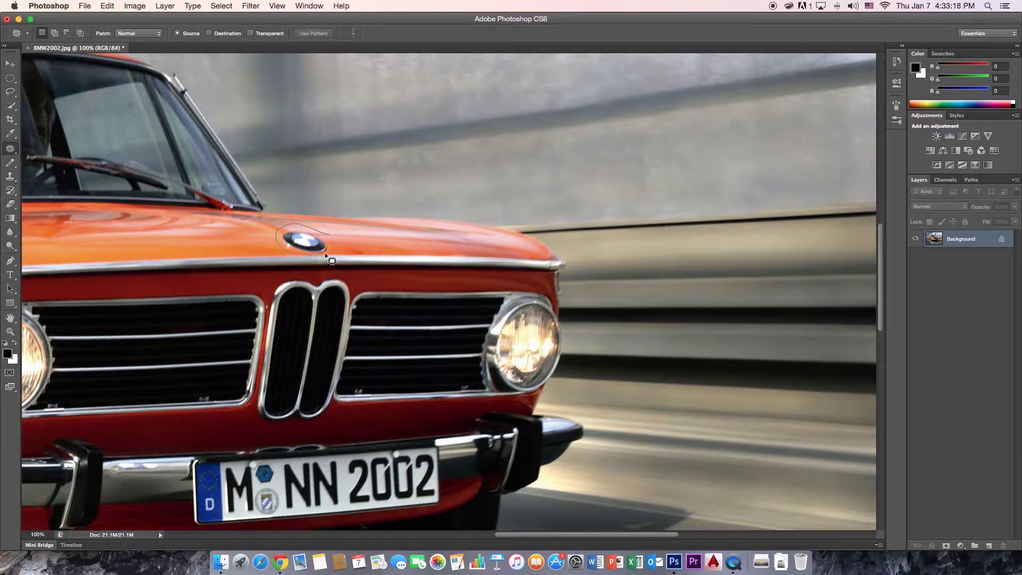
mouse_move(330, 235)
left_mouse_down()
mouse_move(303, 255)
mouse_move(269, 234)
mouse_move(287, 224)
mouse_move(273, 238)
mouse_move(159, 239)
mouse_move(371, 234)
mouse_move(119, 245)
left_mouse_up()
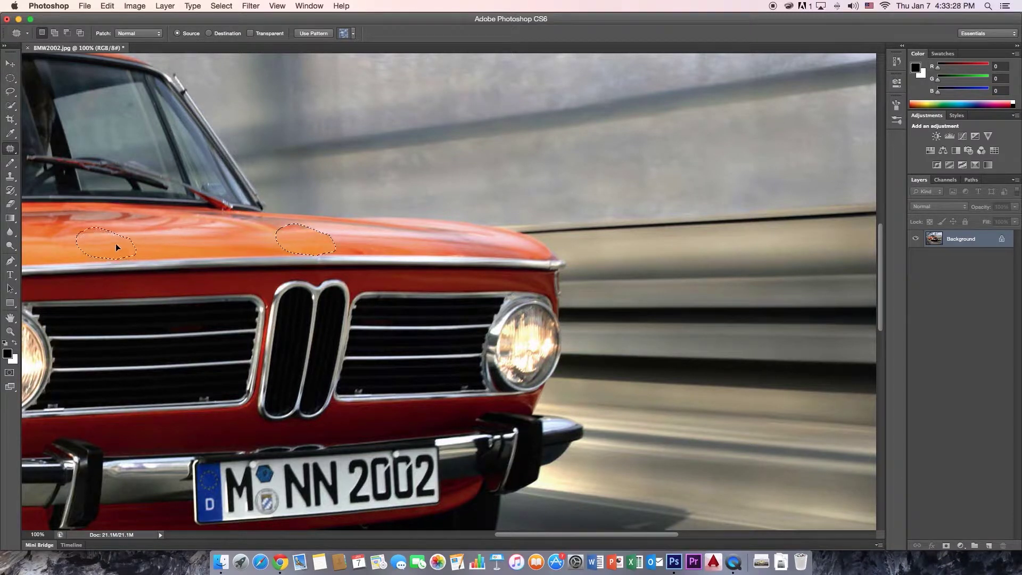
left_click(369, 230)
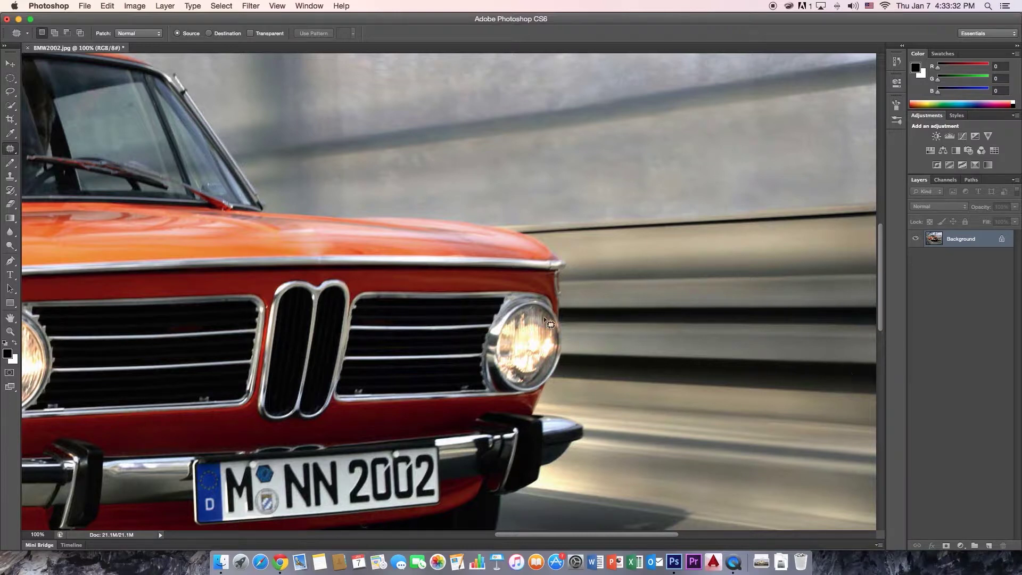
- Try to patch out the orange turn signal above the headlight with paint from the adjacent front fender
scroll(420, 312, "down", 10)
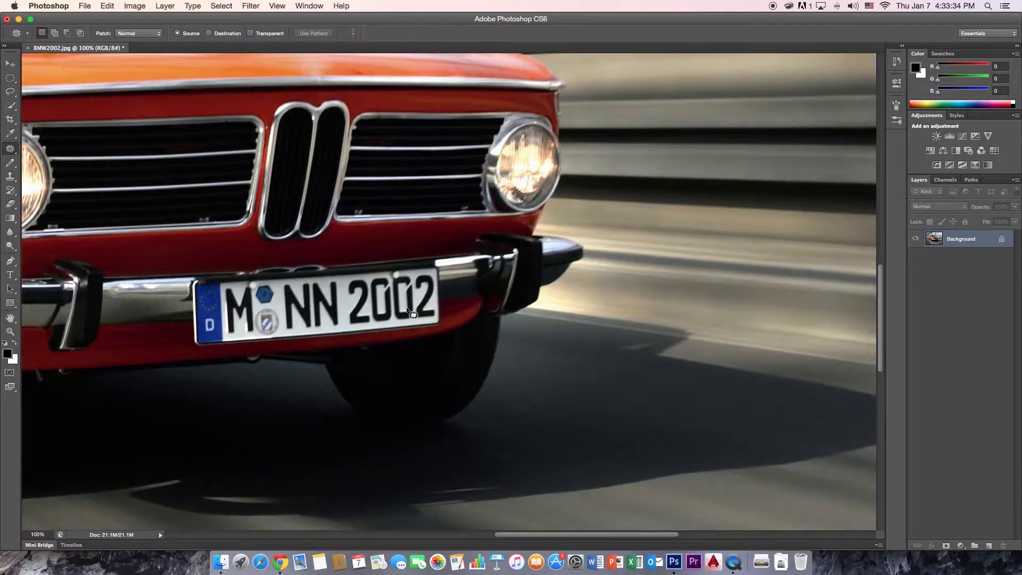
scroll(414, 298, "up", 12)
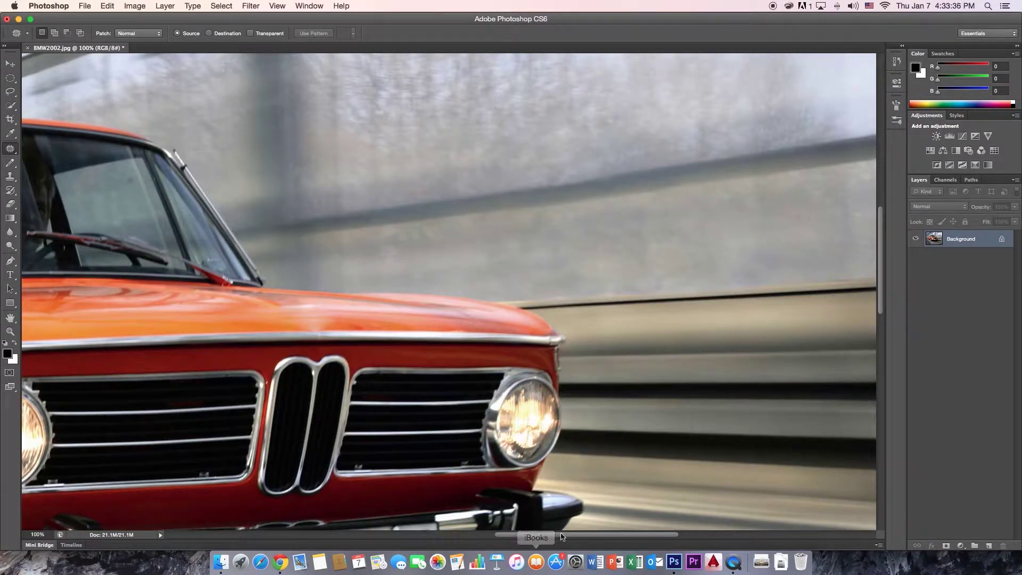
left_click_drag(556, 536, 417, 528)
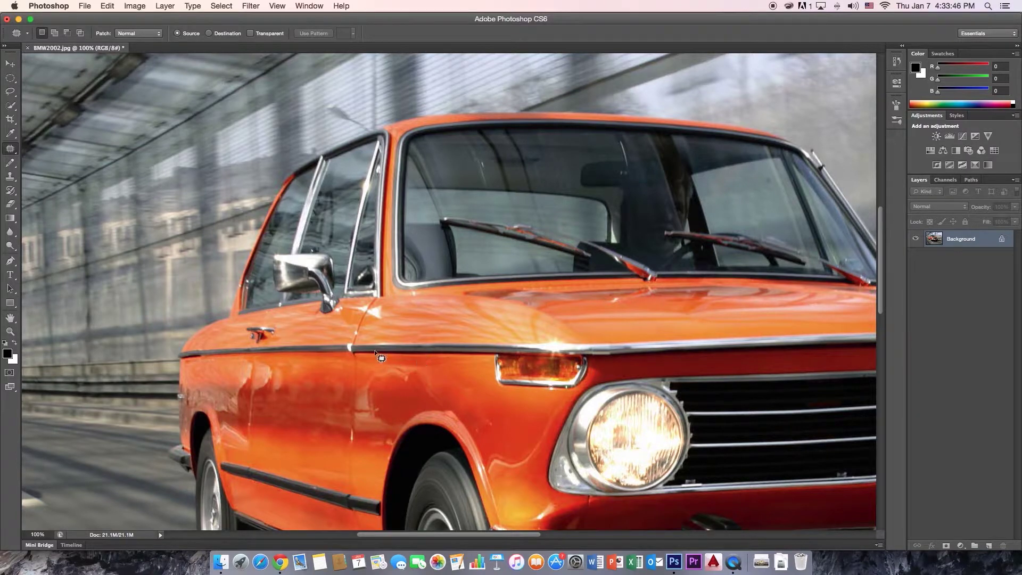
scroll(402, 203, "down", 3)
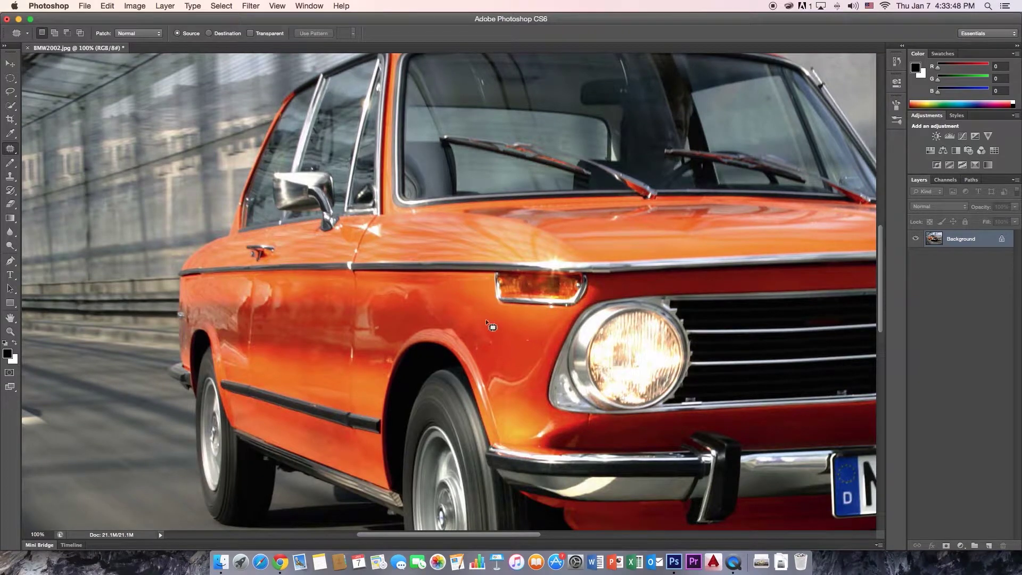
scroll(378, 364, "down", 2)
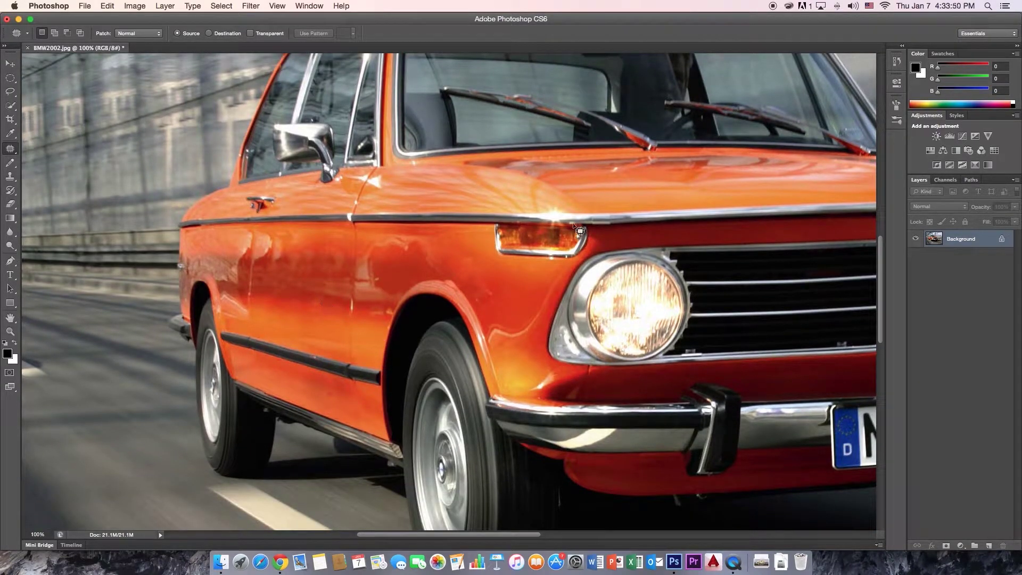
scroll(577, 232, "up", 1)
scroll(313, 260, "down", 5)
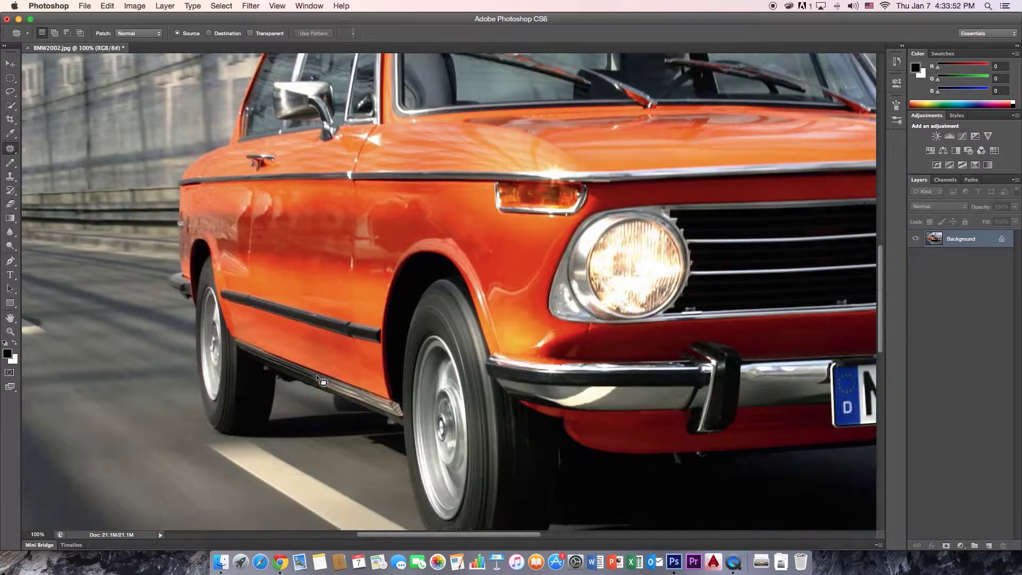
scroll(637, 187, "down", 1)
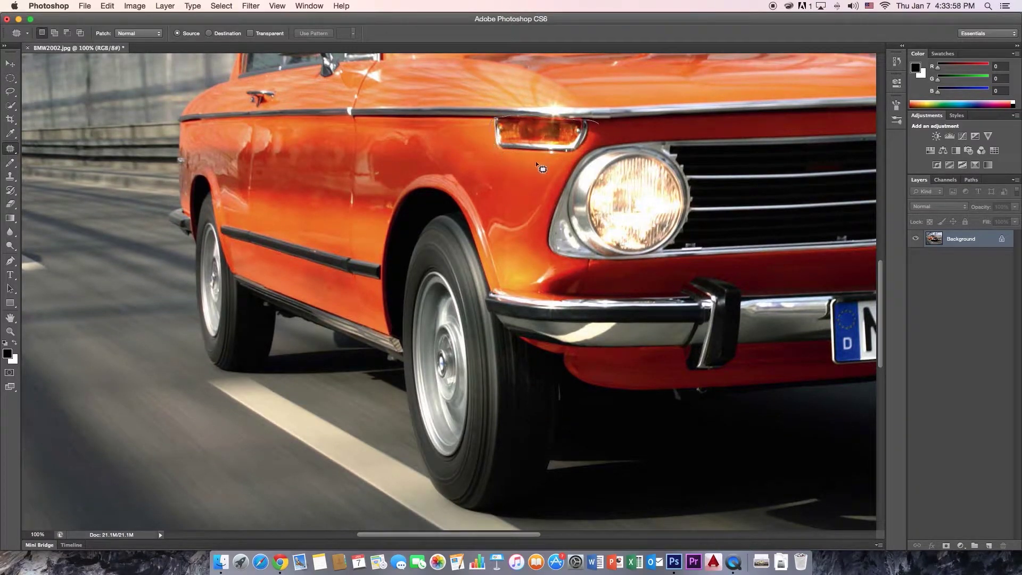
left_click_drag(569, 137, 437, 145)
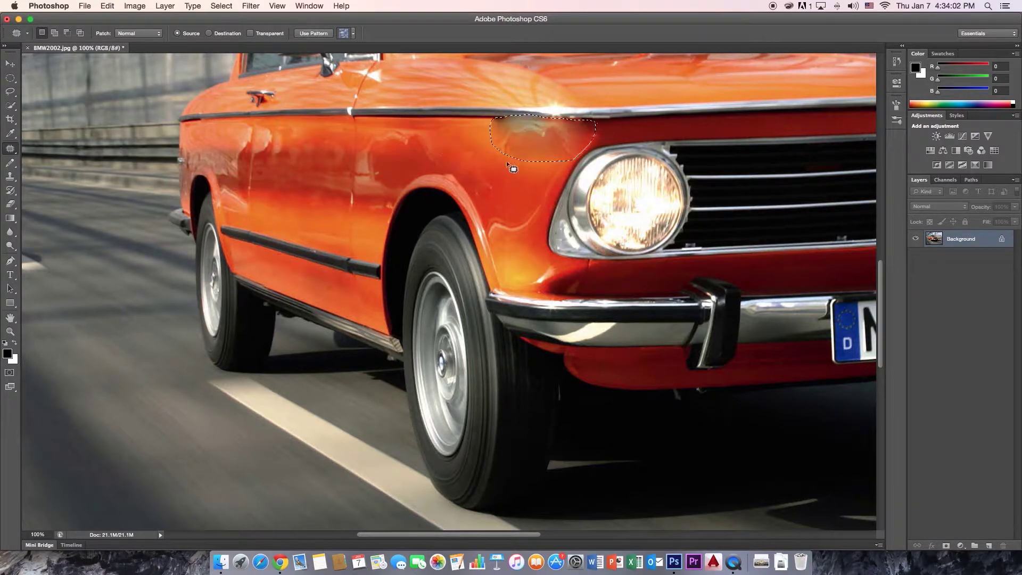
- Undo the turn signal patch and clear the selection around it
key("super+z")
key("super+z")
key("super+z")
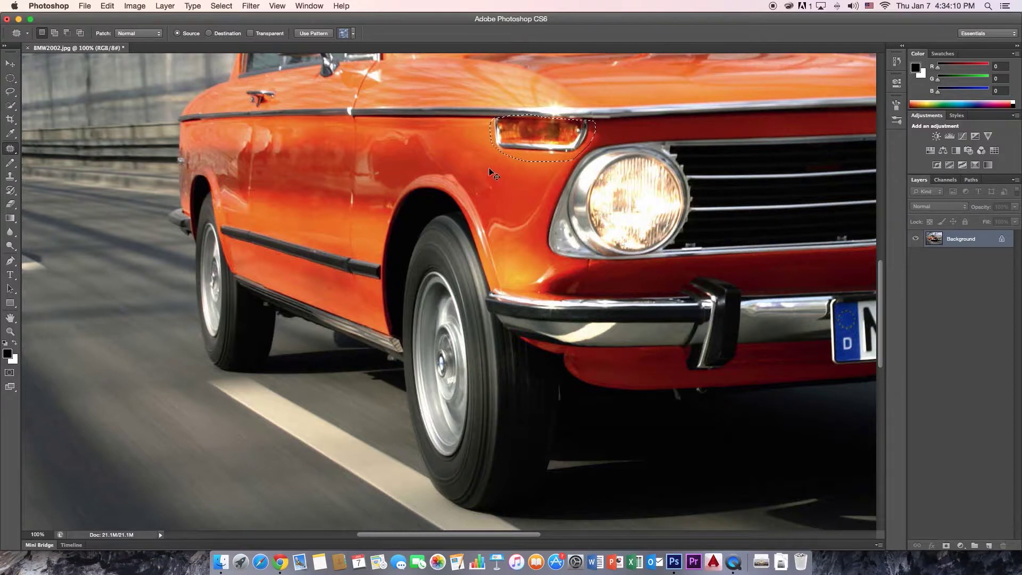
key("super+d")
- Switch from the Patch tool back to the Spot Healing Brush tool
scroll(573, 203, "up", 2)
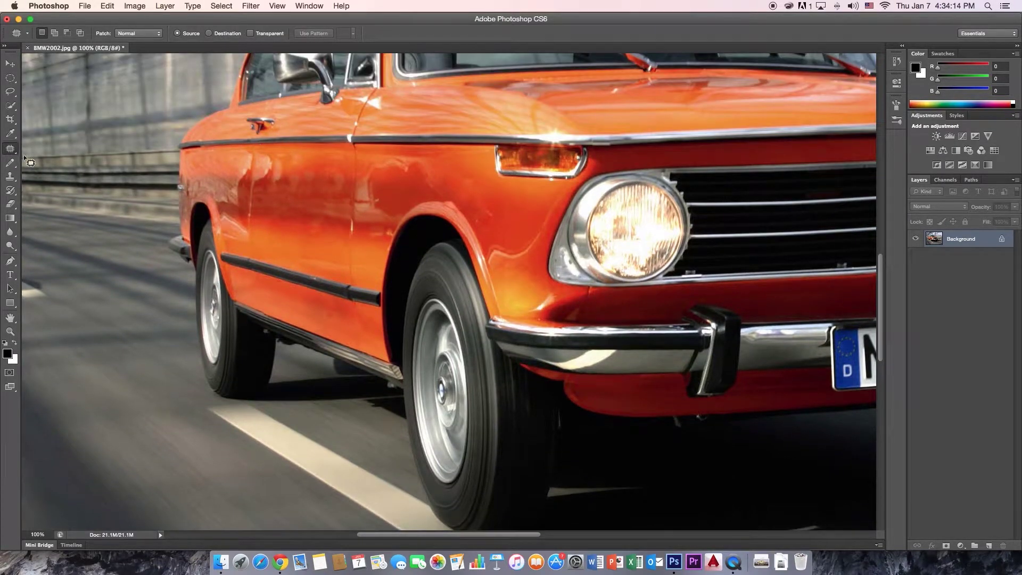
scroll(505, 541, "right", 2)
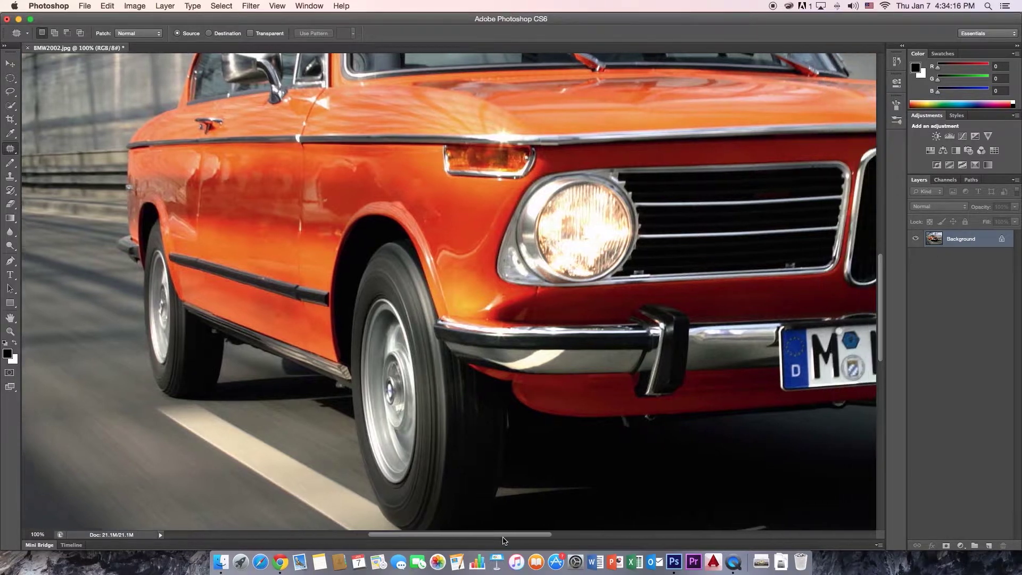
scroll(504, 541, "right", 8)
left_click(11, 149)
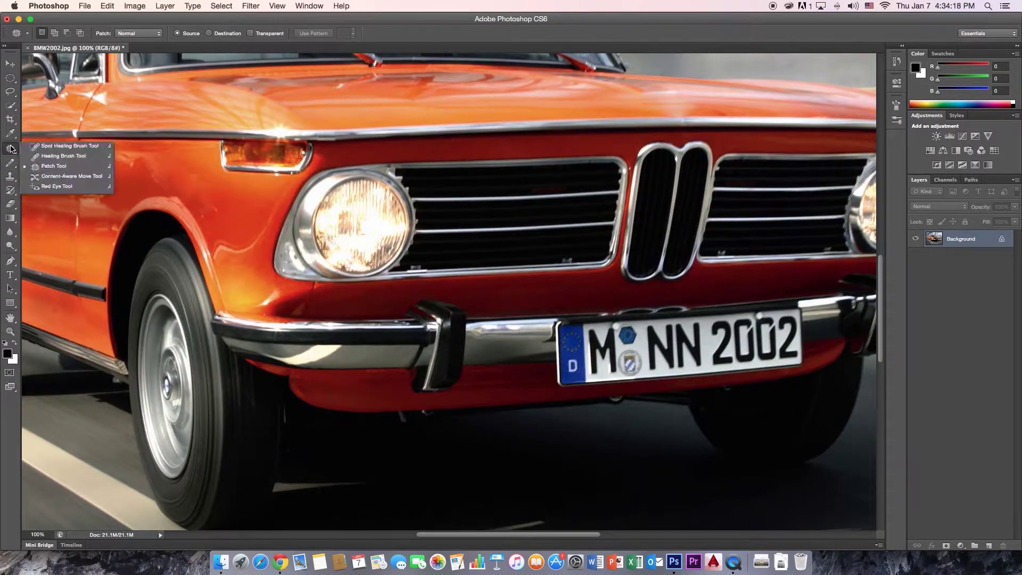
left_click(40, 150)
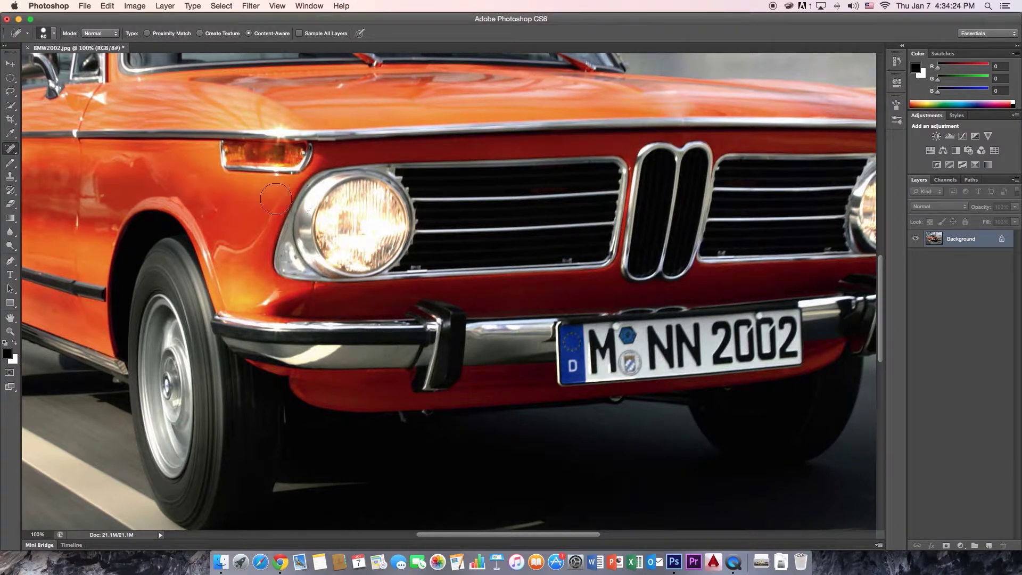
- Switch from the Spot Healing Brush to the Clone Stamp tool
scroll(722, 167, "up", 3)
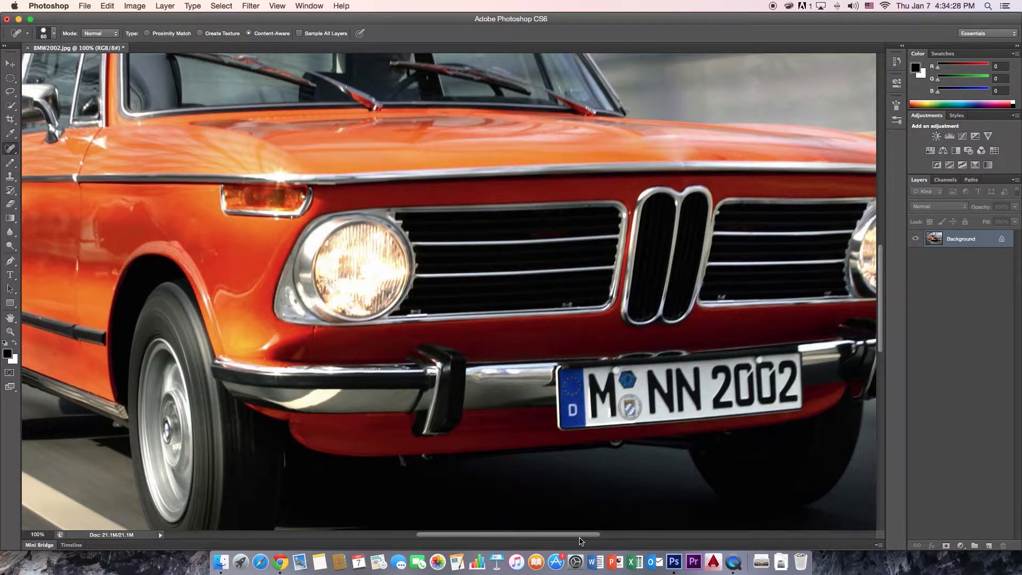
left_click_drag(580, 536, 520, 535)
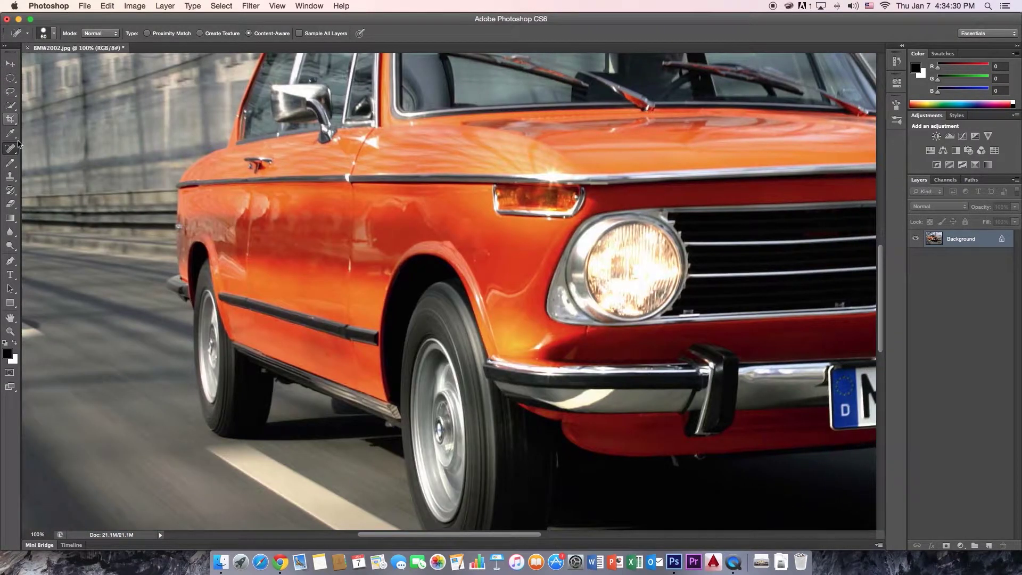
left_click(11, 178)
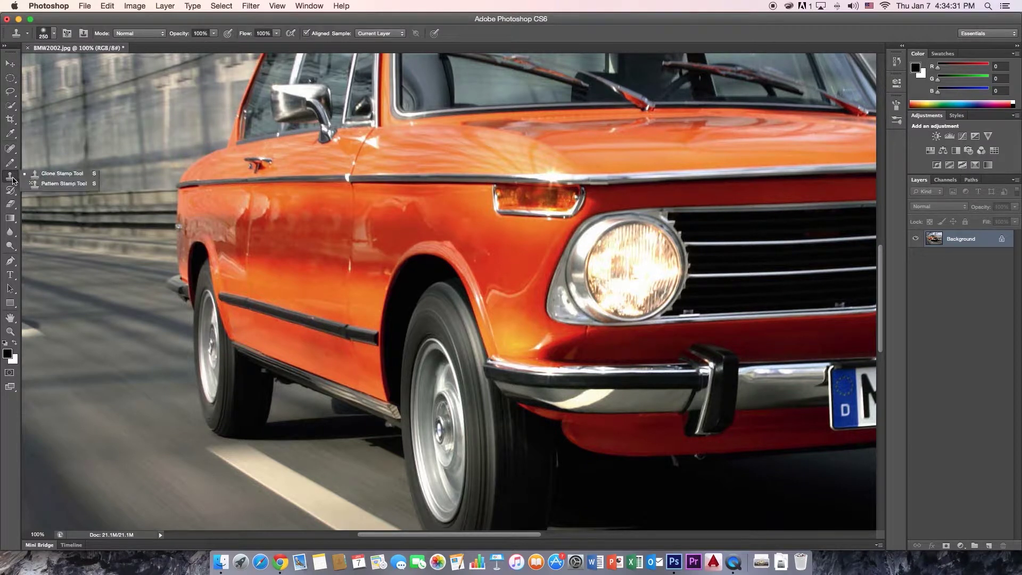
left_click(48, 176)
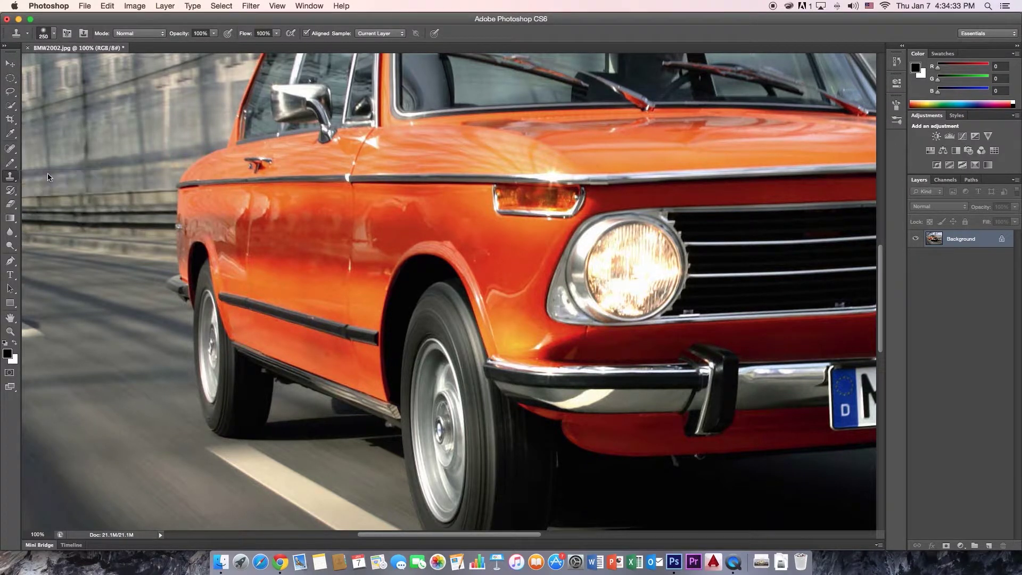
left_click(285, 255, "alt")
key("super+0")
key("super+equal")
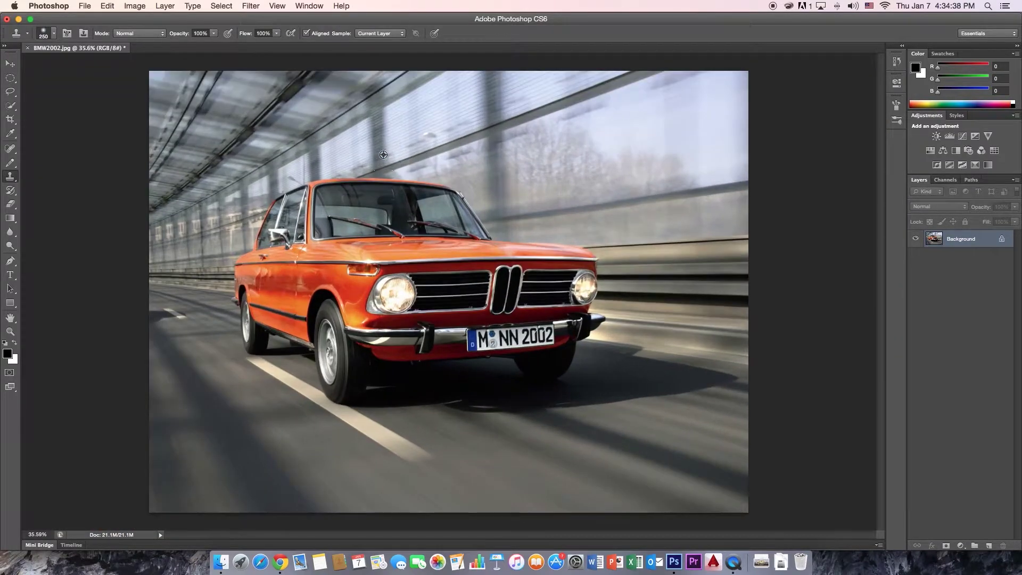
- Try to clone the near-side headlight over the far-side headlight with the soft-edged 250 px brush
scroll(545, 187, "down", 1)
scroll(545, 187, "up", 5)
scroll(544, 188, "up", 6)
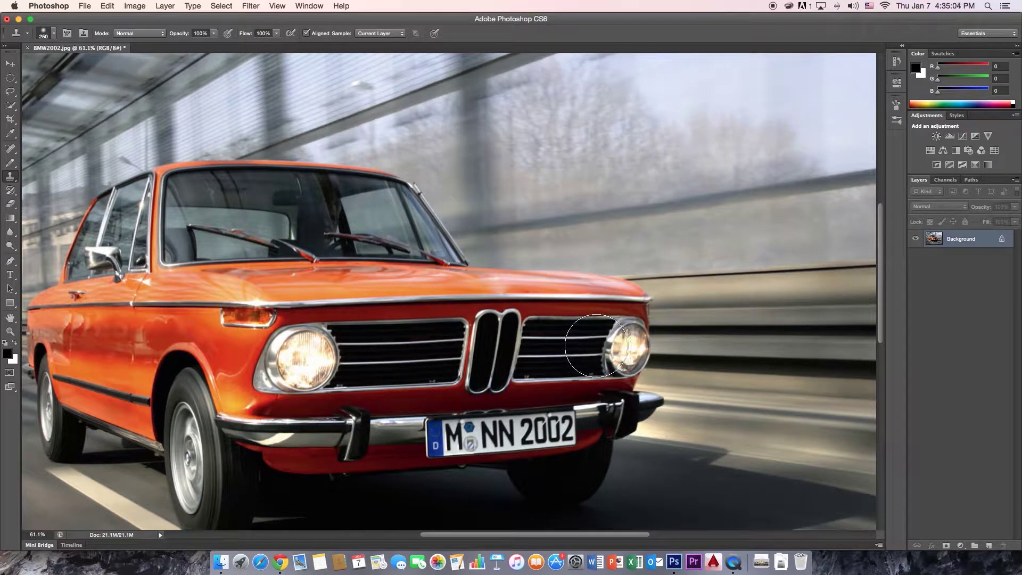
left_click(592, 345, "alt")
left_click(307, 361, "alt")
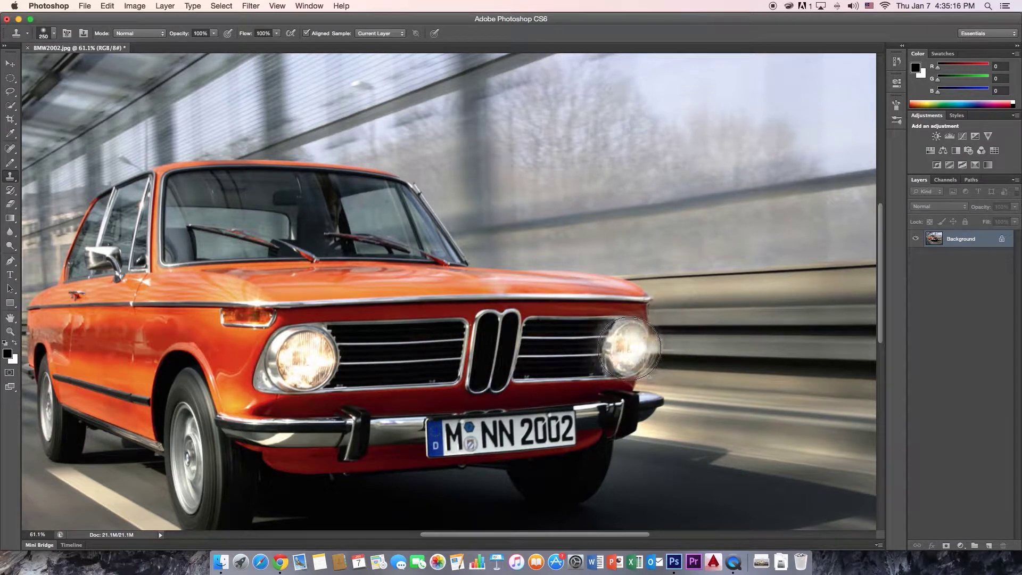
left_click(619, 348)
mouse_move(619, 348)
left_mouse_down()
mouse_move(639, 364)
mouse_move(652, 346)
mouse_move(631, 330)
mouse_move(600, 335)
mouse_move(599, 357)
mouse_move(623, 370)
mouse_move(657, 352)
mouse_move(644, 330)
mouse_move(624, 328)
mouse_move(599, 343)
mouse_move(611, 366)
mouse_move(638, 372)
mouse_move(655, 352)
mouse_move(624, 324)
mouse_move(594, 347)
mouse_move(595, 362)
mouse_move(642, 365)
mouse_move(635, 331)
mouse_move(616, 329)
mouse_move(603, 348)
mouse_move(633, 357)
mouse_move(653, 332)
mouse_move(623, 331)
left_mouse_up()
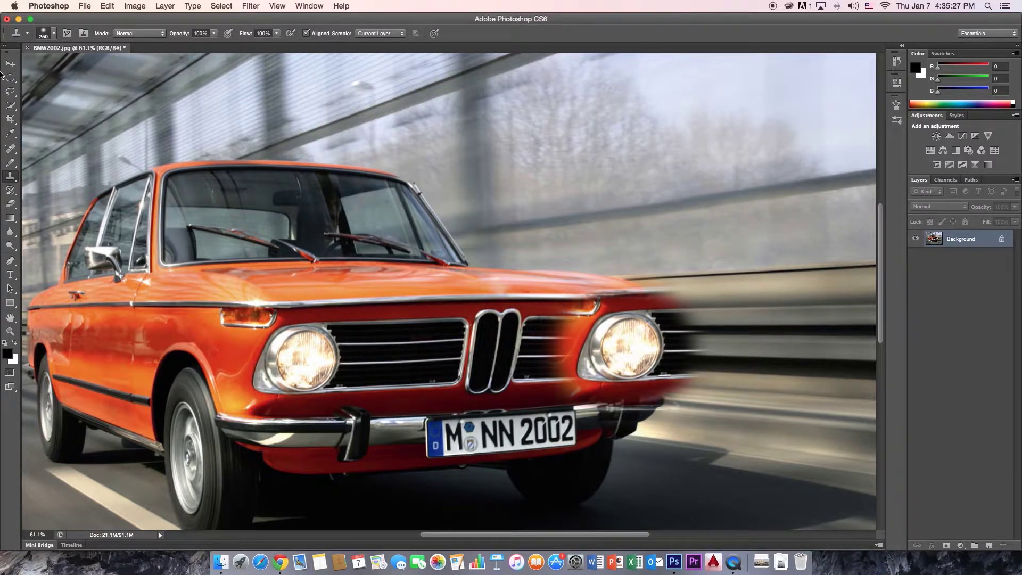
- Set the clone brush hardness to 100% and undo the soft-edged headlight clone
left_click(55, 34)
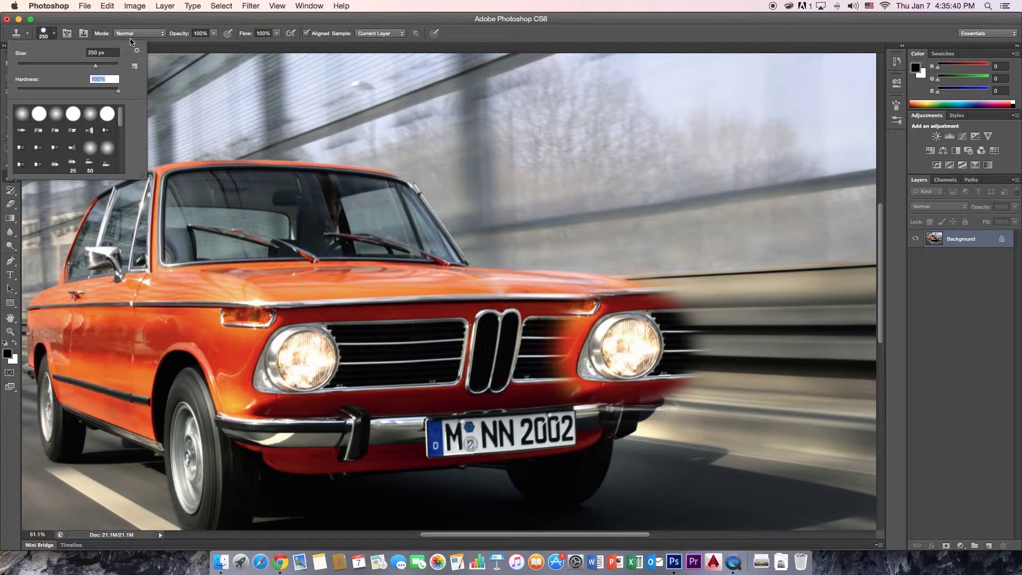
left_click(501, 332)
key("super+z")
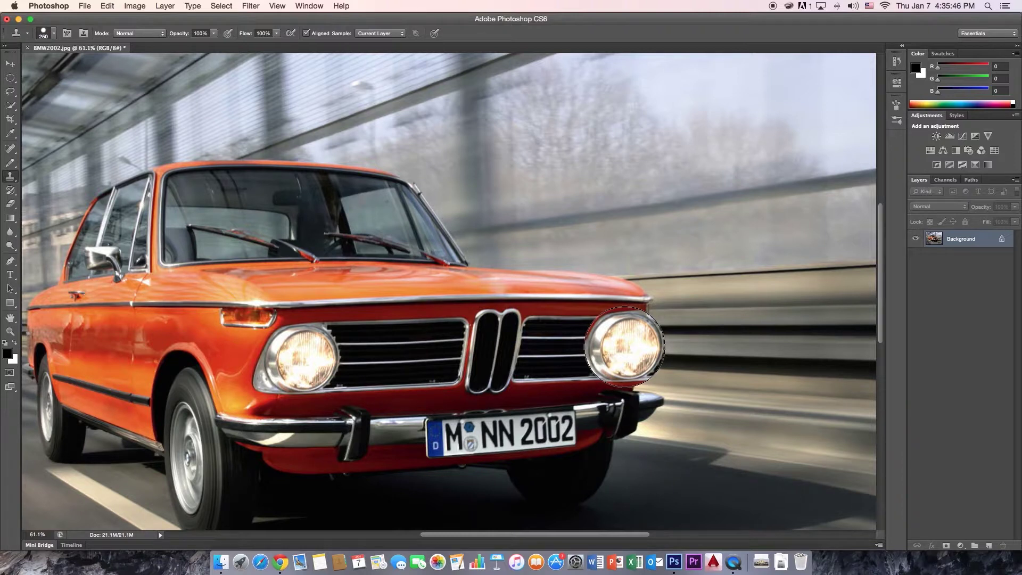
- Try to clone the near-side headlight over the far-side one with a hard-edged 200 px brush
key("bracketleft")
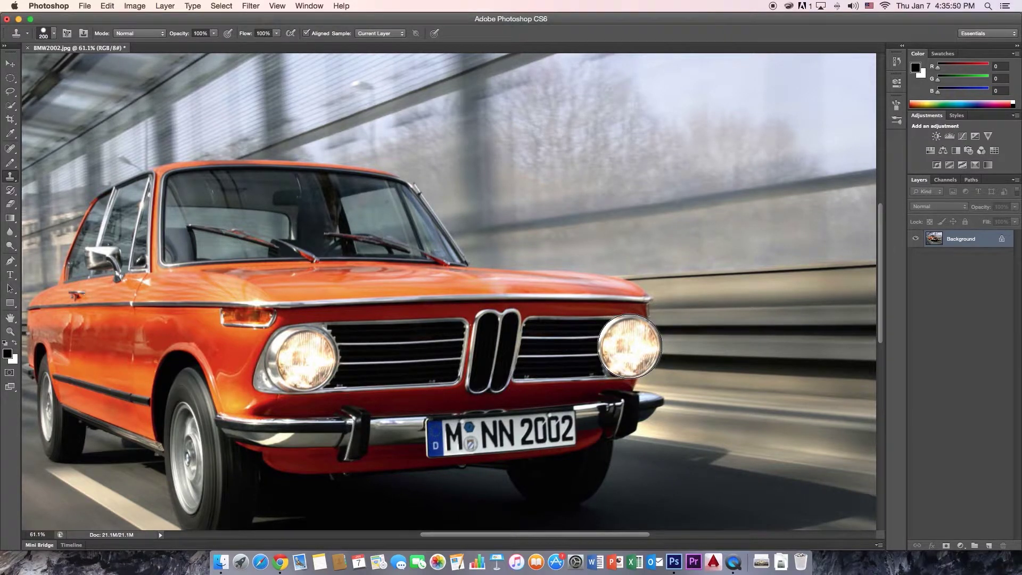
key("bracketleft")
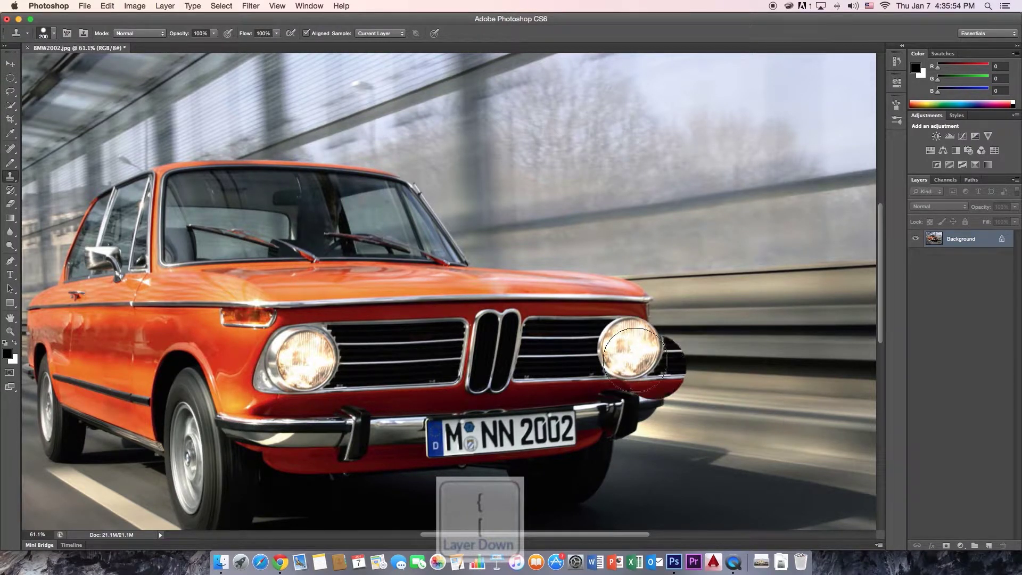
left_click_drag(508, 352, 452, 344)
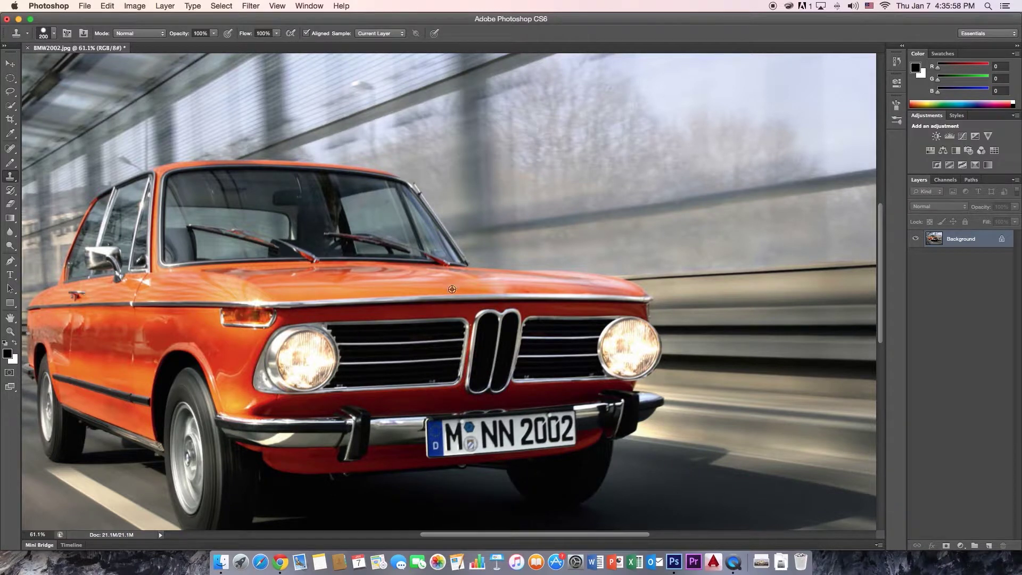
- Try to clone part of the license plate into the background above the car, and undo the clone strokes
left_click(499, 432, "alt")
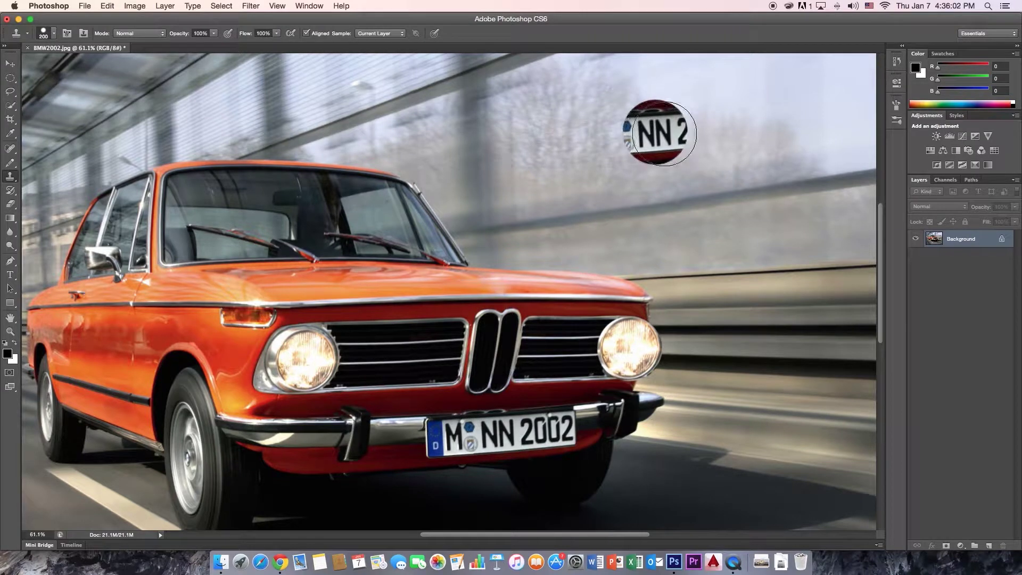
mouse_move(684, 127)
left_mouse_down()
mouse_move(632, 132)
mouse_move(648, 141)
mouse_move(731, 123)
mouse_move(626, 122)
mouse_move(630, 137)
mouse_move(741, 145)
mouse_move(760, 120)
mouse_move(732, 107)
mouse_move(622, 127)
mouse_move(632, 144)
mouse_move(692, 152)
mouse_move(738, 149)
mouse_move(764, 131)
mouse_move(741, 102)
mouse_move(660, 107)
mouse_move(604, 122)
mouse_move(618, 151)
left_mouse_up()
key("alt+super+z")
key("alt+super+z")
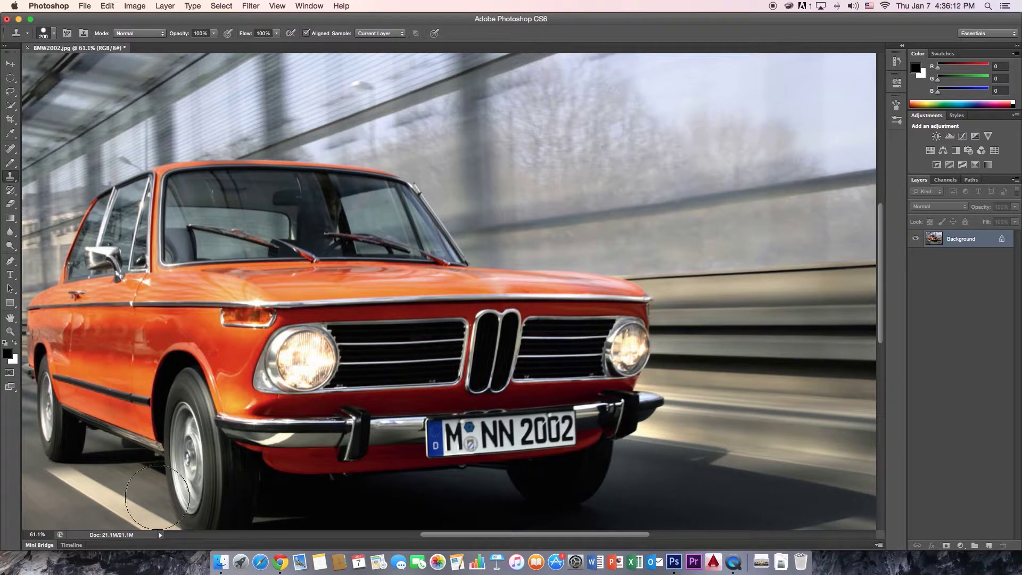
- Sample clean orange paint on the car's door as the clone source
left_click_drag(559, 535, 503, 536)
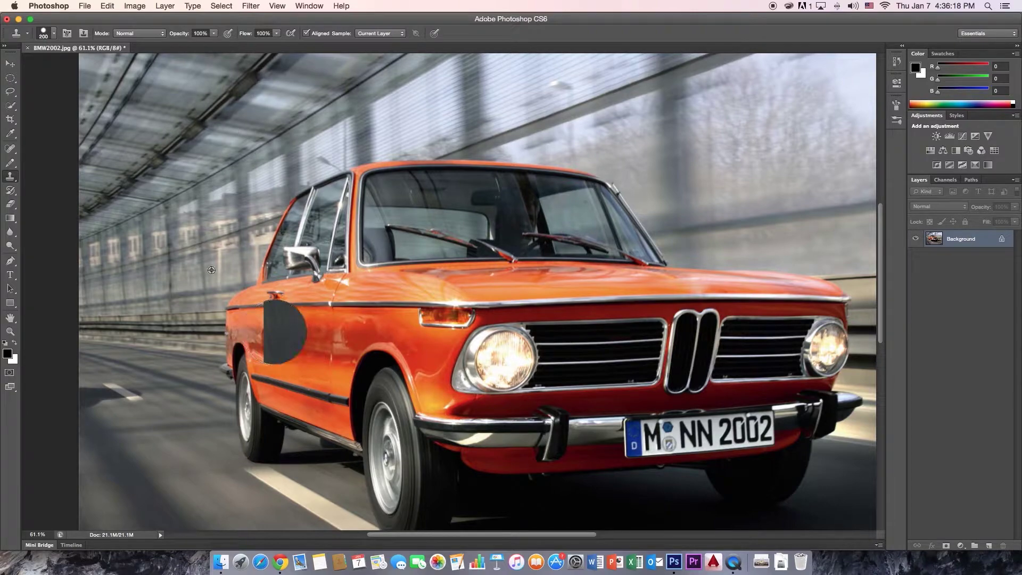
scroll(273, 331, "down", 2)
scroll(273, 331, "up", 10)
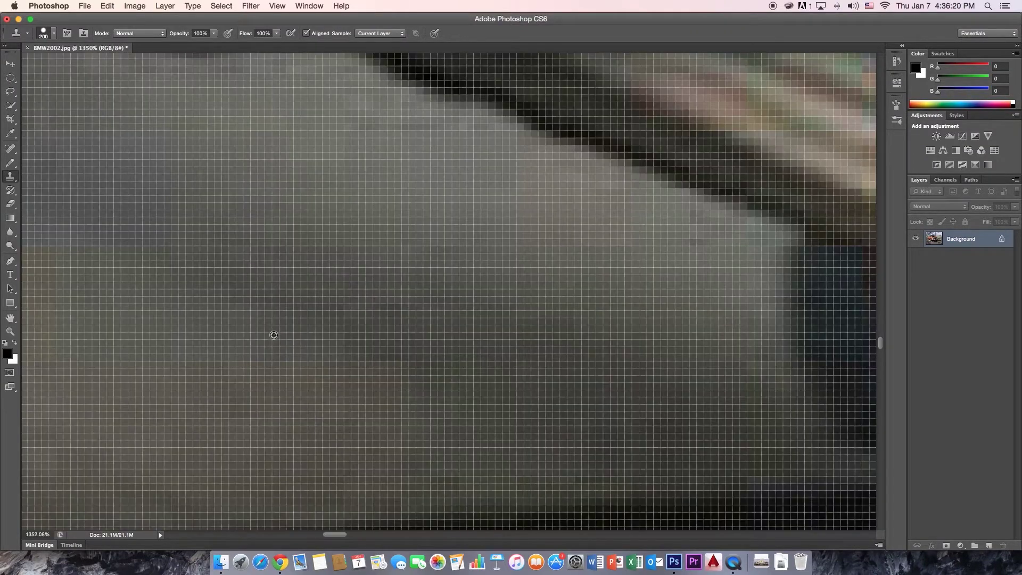
scroll(273, 334, "down", 5)
scroll(287, 320, "down", 1)
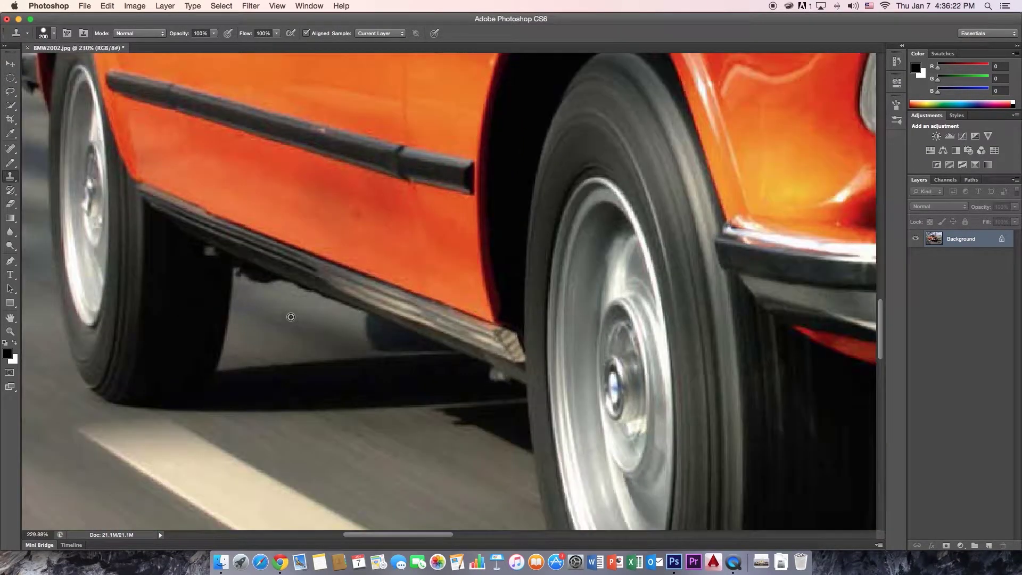
scroll(273, 296, "up", 6)
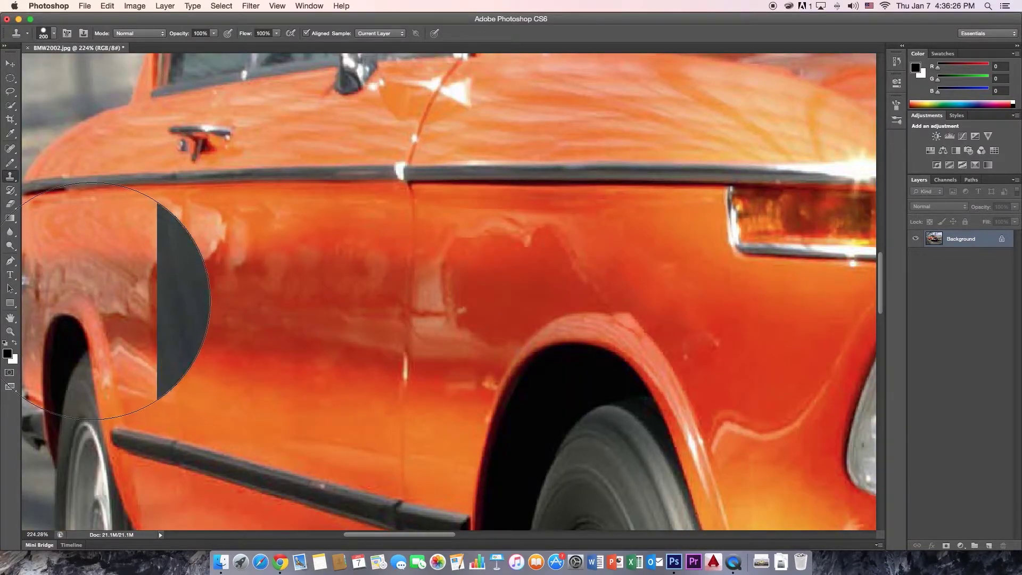
left_click(157, 266, "alt")
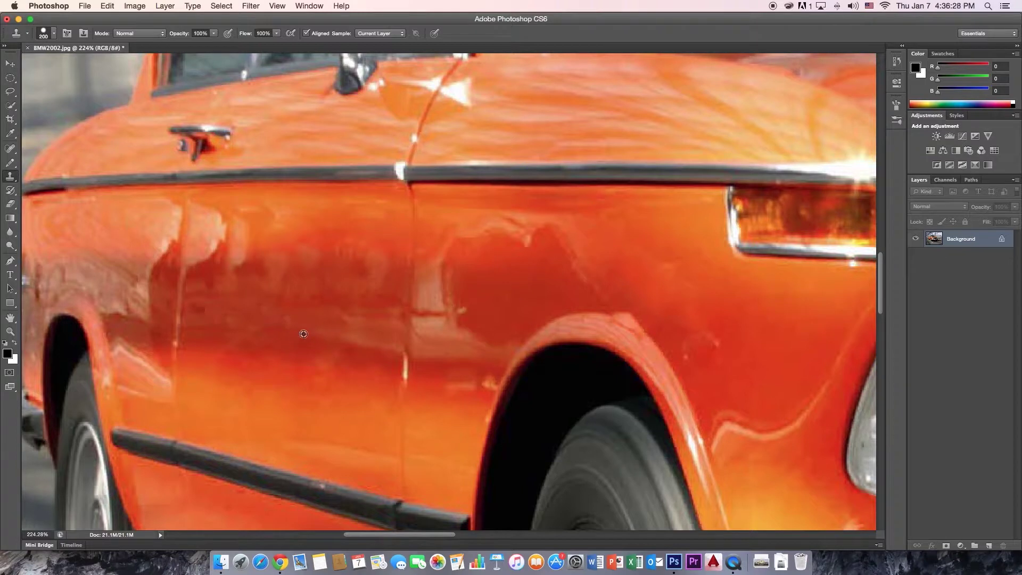
left_click(308, 236, "alt")
- Reduce the clone brush to 60 px with 0% hardness and clone over the pale reflection near the door's rear edge
key("bracketleft")
key("bracketleft")
key("bracketleft")
key("bracketleft")
key("bracketleft")
key("bracketleft")
key("bracketleft")
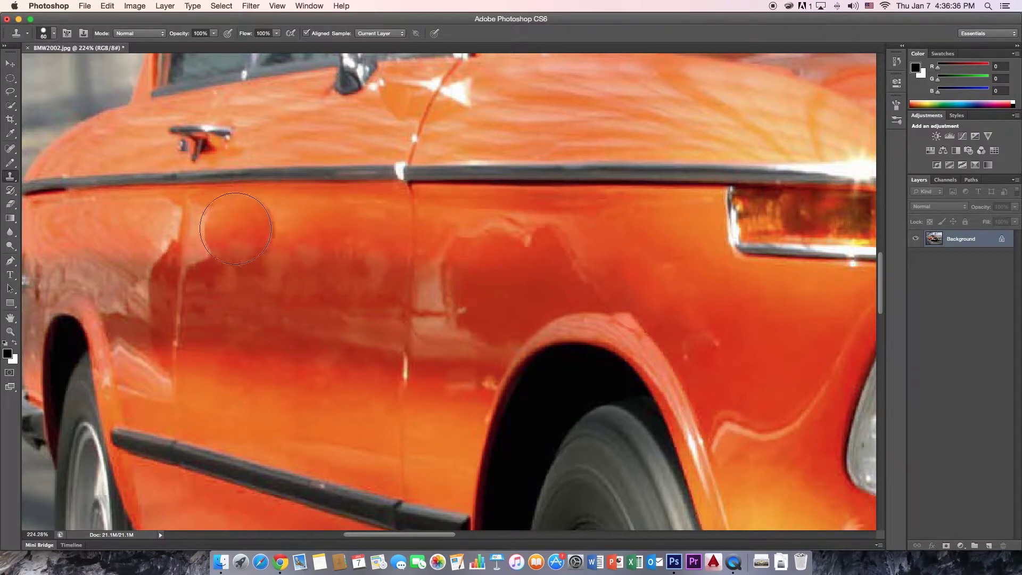
left_click(54, 33)
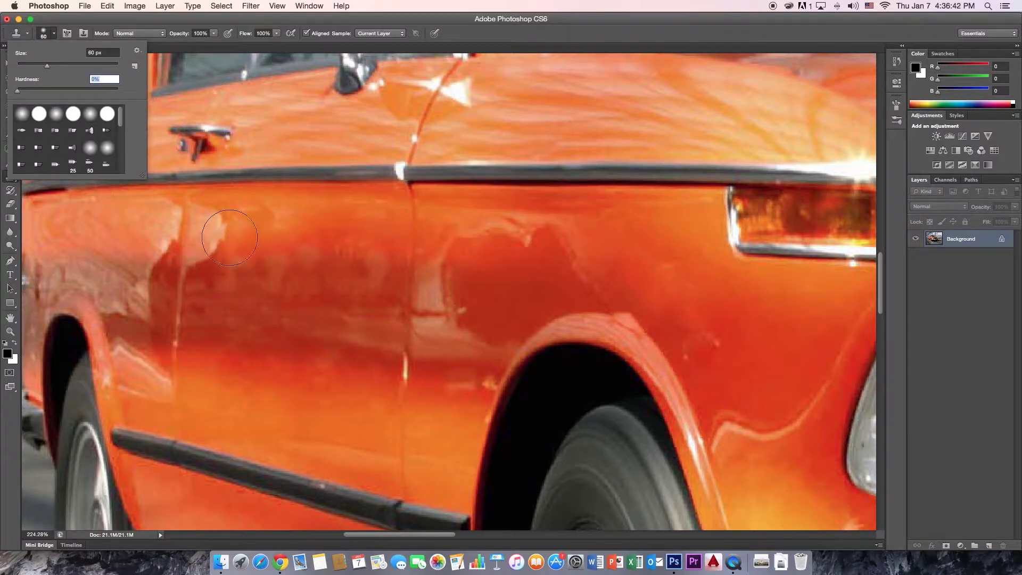
key("Return")
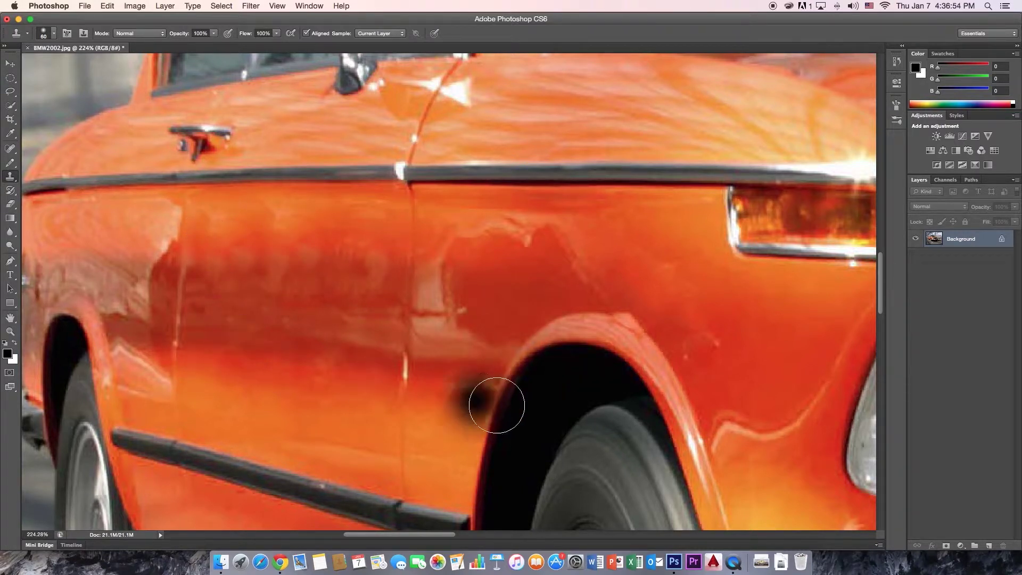
- Clone paint sampled from the door over the pale reflections on the front fender beside the wheel arch
scroll(510, 410, "up", 2)
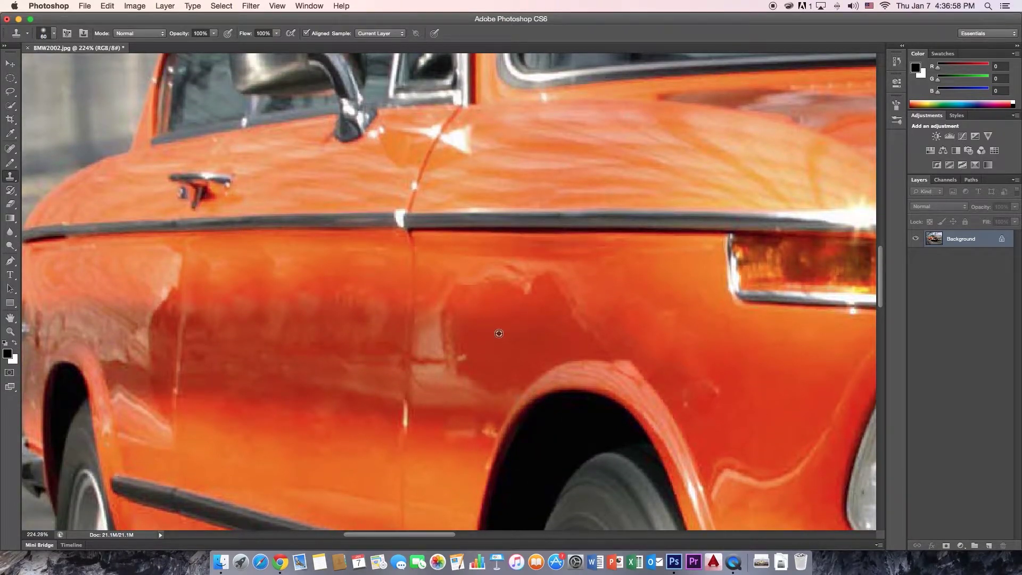
left_click(328, 342, "alt")
mouse_move(442, 339)
left_mouse_down()
mouse_move(449, 367)
mouse_move(441, 349)
mouse_move(435, 363)
mouse_move(463, 377)
mouse_move(476, 363)
mouse_move(454, 308)
mouse_move(483, 324)
mouse_move(515, 305)
mouse_move(507, 289)
mouse_move(357, 310)
left_mouse_up()
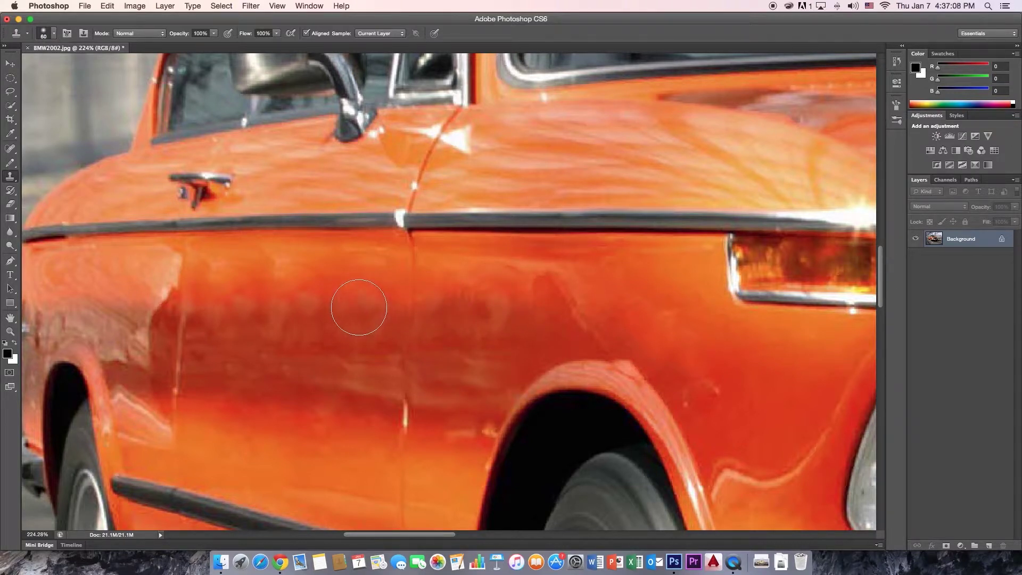
left_click(264, 346, "alt")
scroll(367, 324, "up", 2)
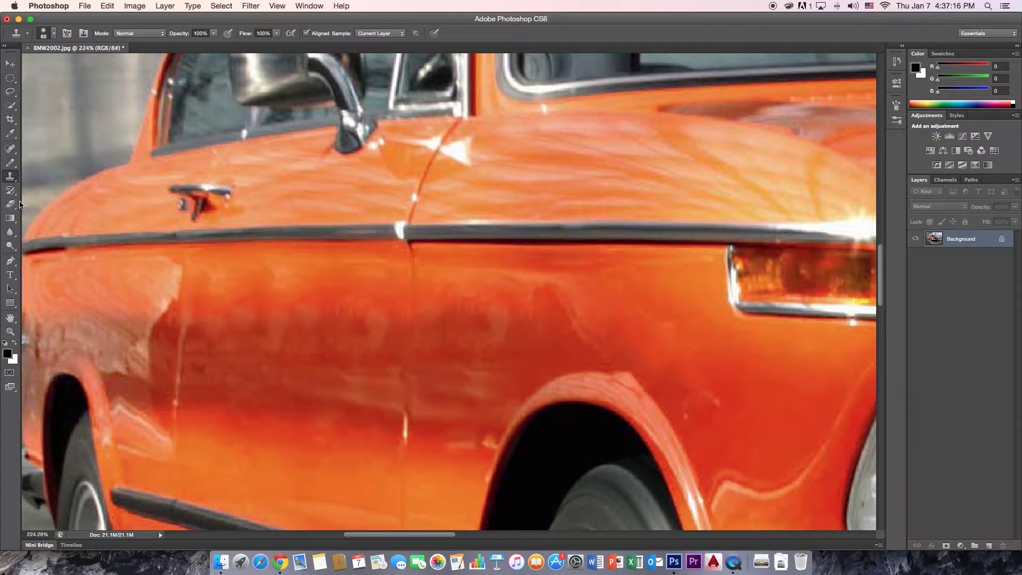
- Try to draw a gradient on the car's door with the Gradient tool, and undo it
scroll(143, 225, "up", 5)
scroll(146, 229, "down", 10)
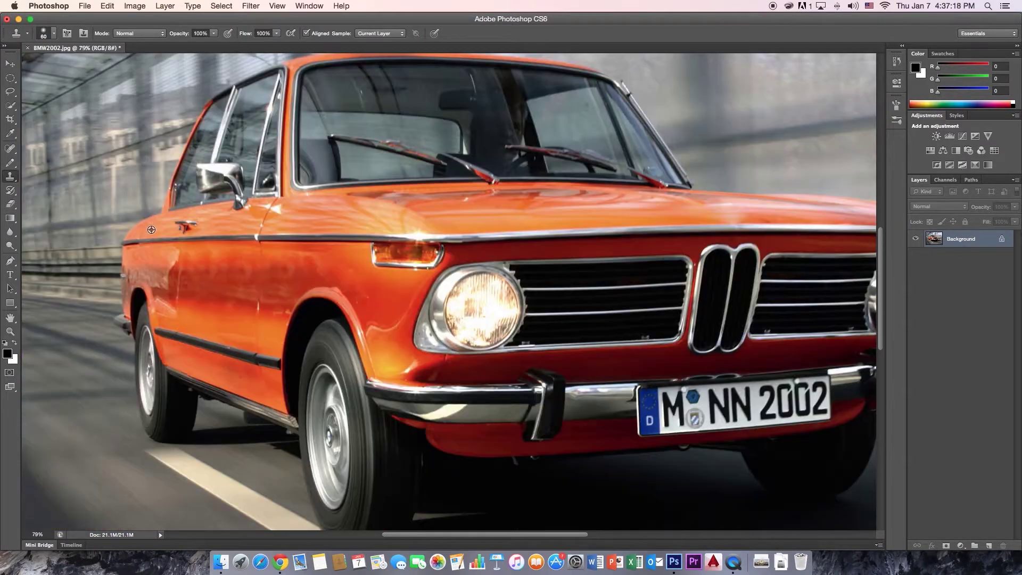
scroll(151, 229, "up", 1)
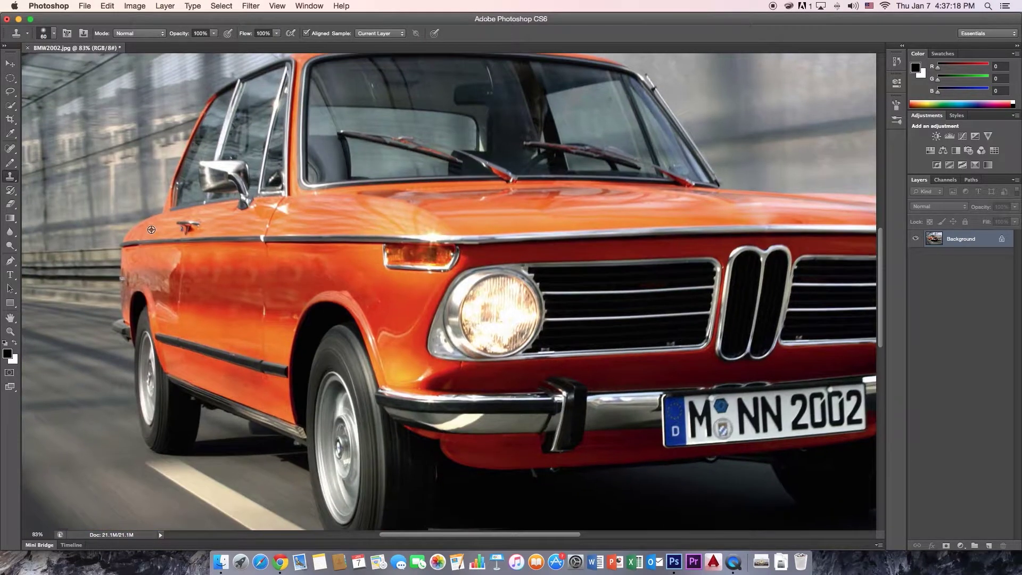
left_click(9, 217)
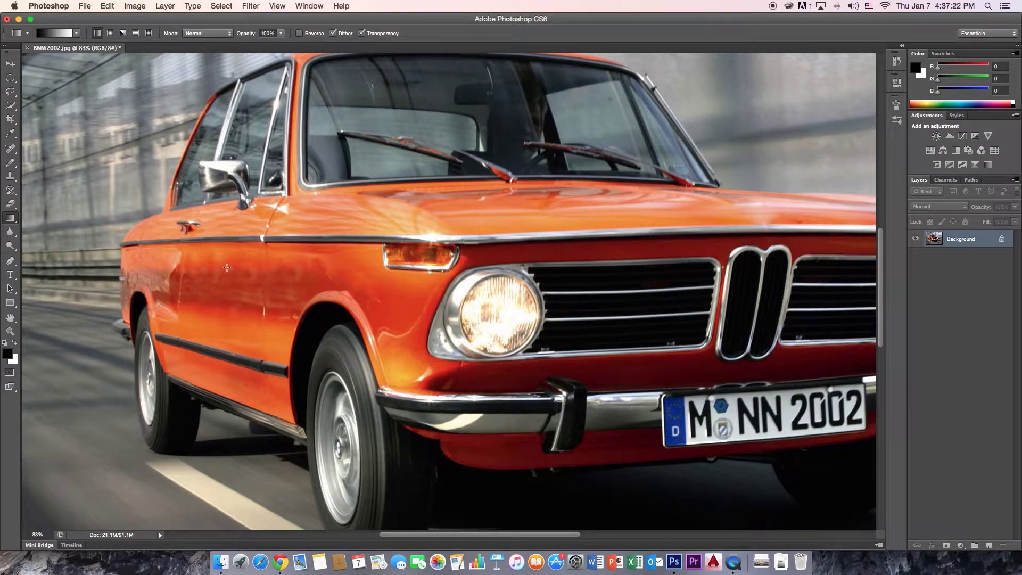
left_click_drag(233, 305, 230, 304)
key("super+z")
- Try to erase a patch of the car's door on the Background layer, and undo the erasing
left_click(10, 204)
mouse_move(234, 286)
left_mouse_down()
mouse_move(210, 290)
mouse_move(226, 270)
mouse_move(202, 304)
mouse_move(220, 278)
mouse_move(224, 298)
mouse_move(223, 263)
mouse_move(229, 317)
mouse_move(236, 263)
mouse_move(243, 351)
mouse_move(238, 303)
mouse_move(228, 327)
mouse_move(225, 309)
mouse_move(222, 332)
left_mouse_up()
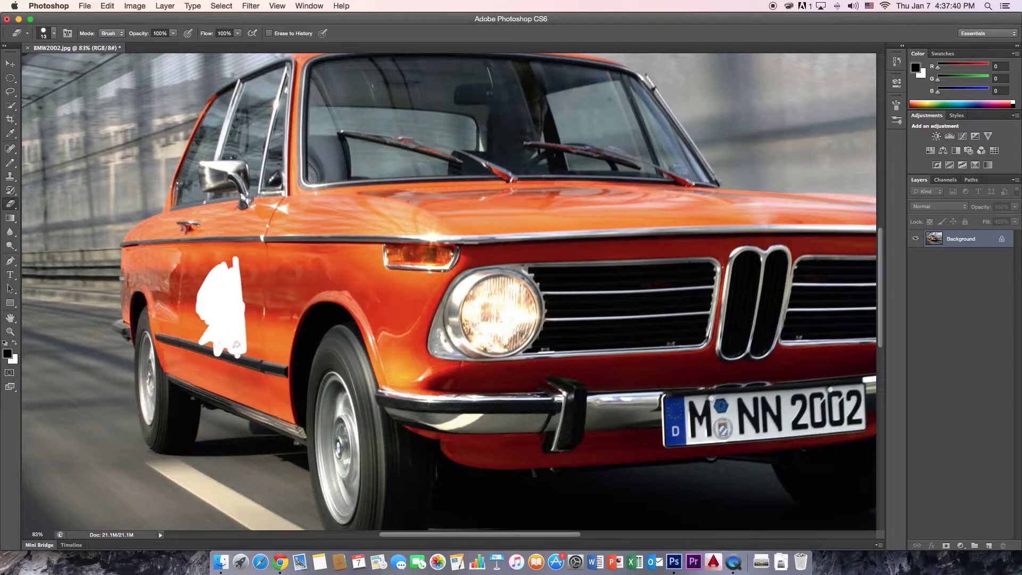
left_click_drag(210, 340, 237, 353)
left_click_drag(240, 284, 247, 342)
key("super+z")
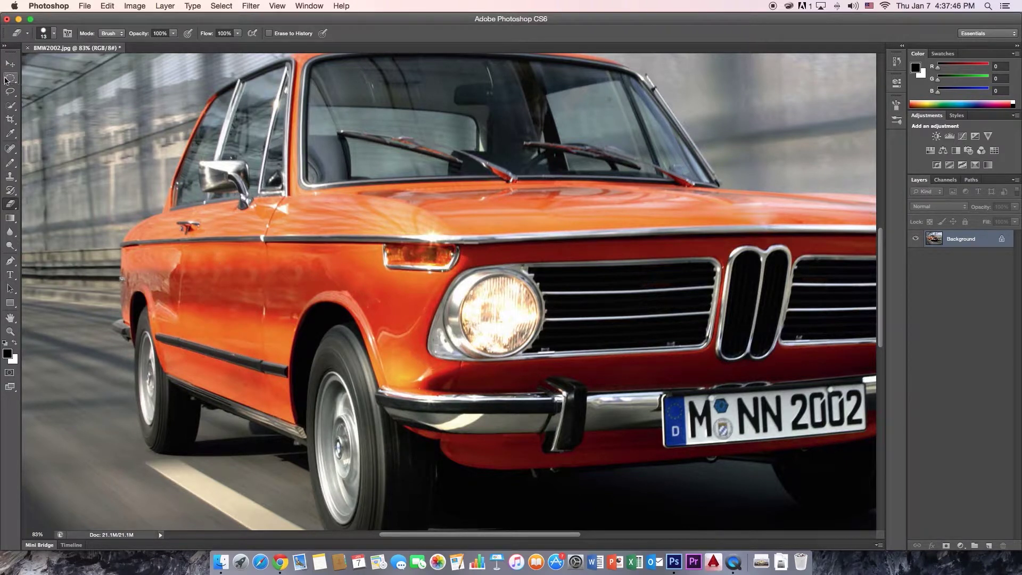
- Select the near-side headlight with an elliptical marquee and copy it onto a new layer
left_click(9, 78)
left_click_drag(440, 260, 543, 361)
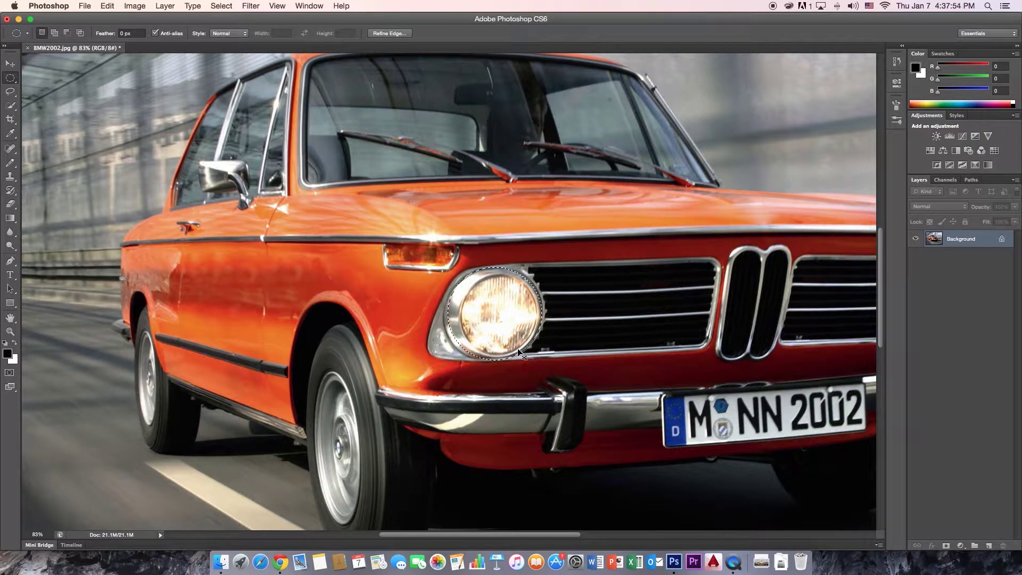
key("super+c")
key("super+v")
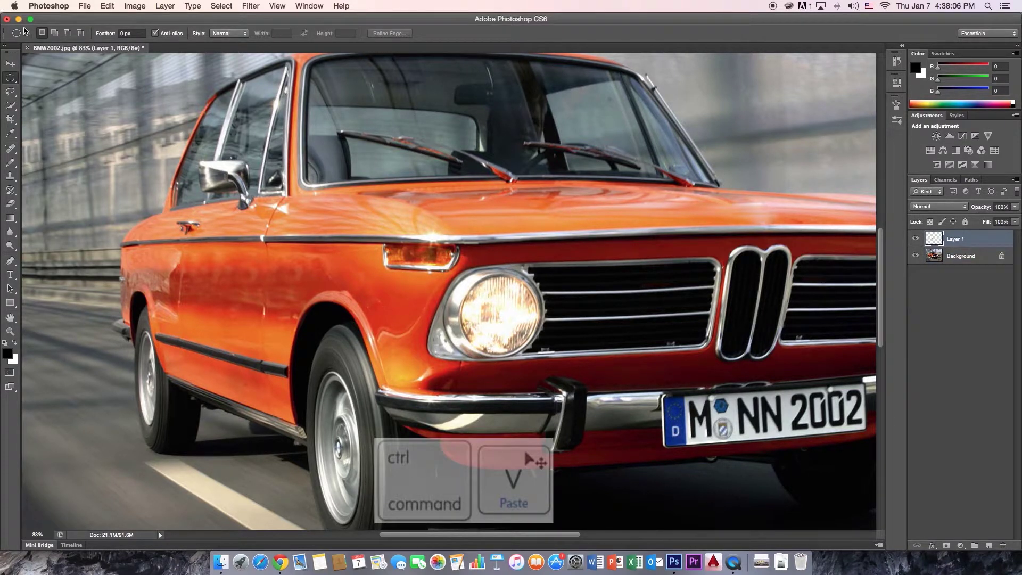
- Move the copied headlight onto the car's door
left_click(9, 63)
left_click_drag(515, 337, 245, 311)
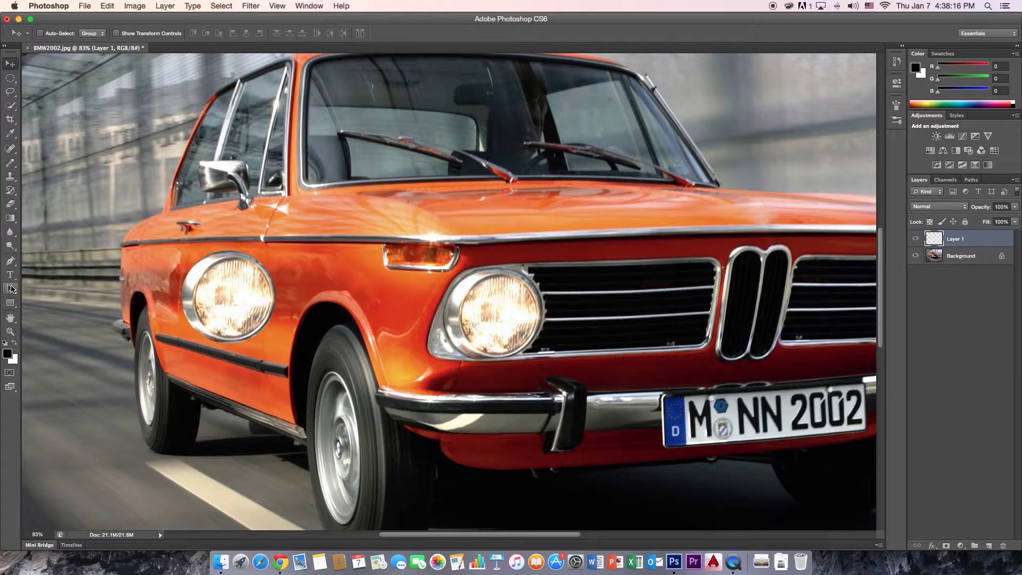
- Erase the centre of the copied headlight on Layer 1 and move the remaining ring onto the front edge of the hood
left_click(10, 205)
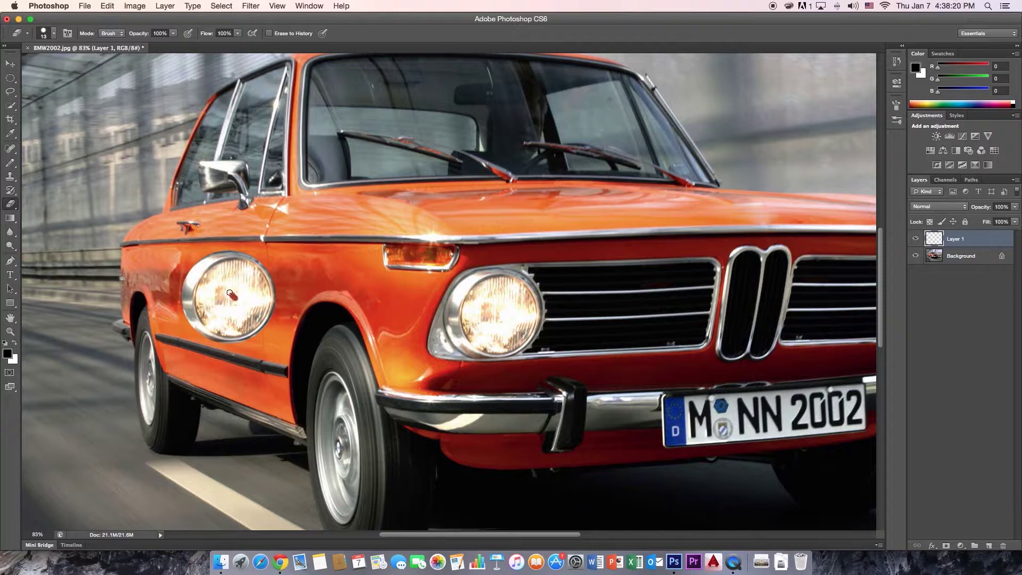
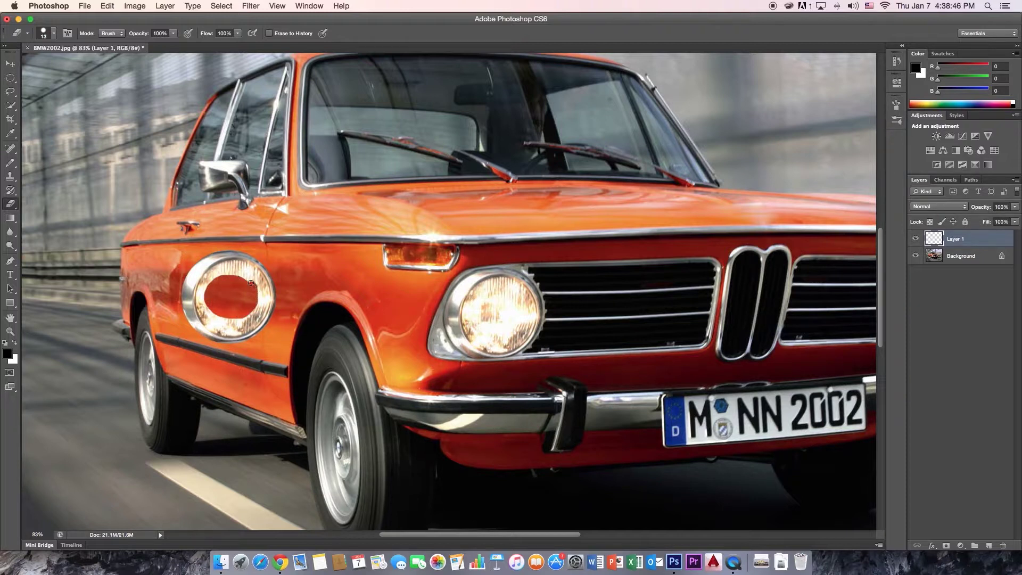
left_click(10, 64)
left_click_drag(221, 307, 617, 246)
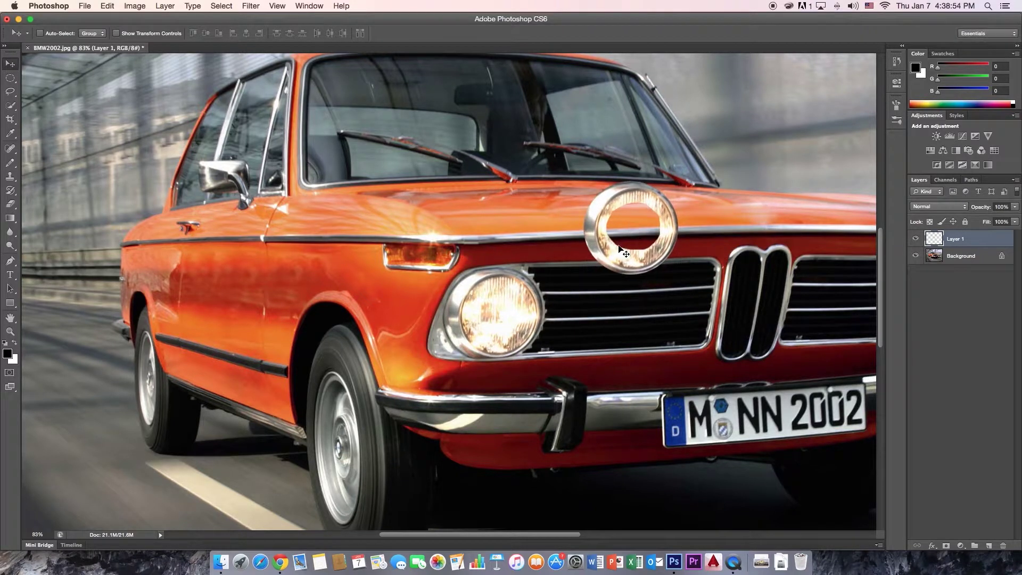
- Delete the layer holding the copied headlight
key("Delete")
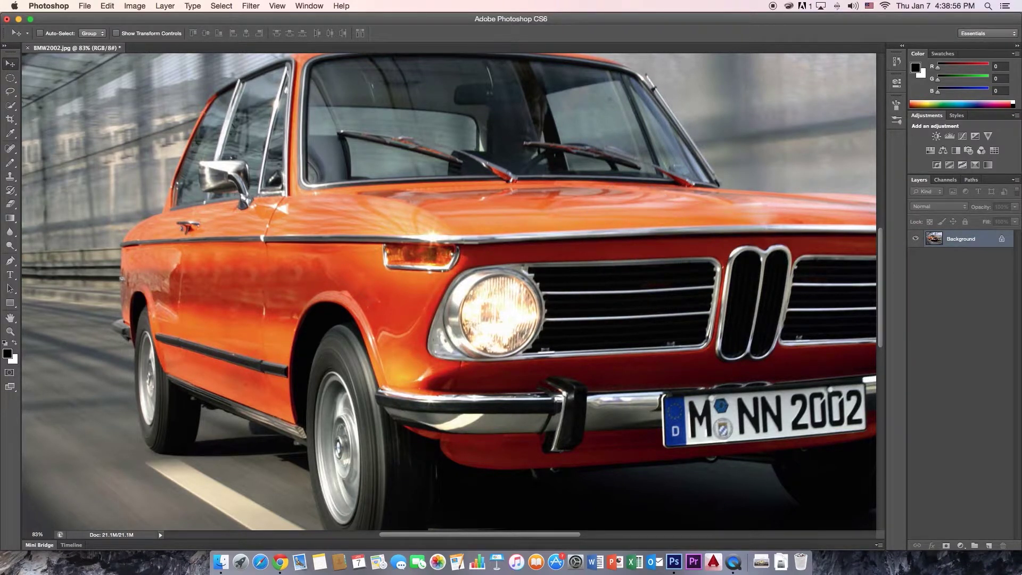
scroll(410, 533, "right", 2)
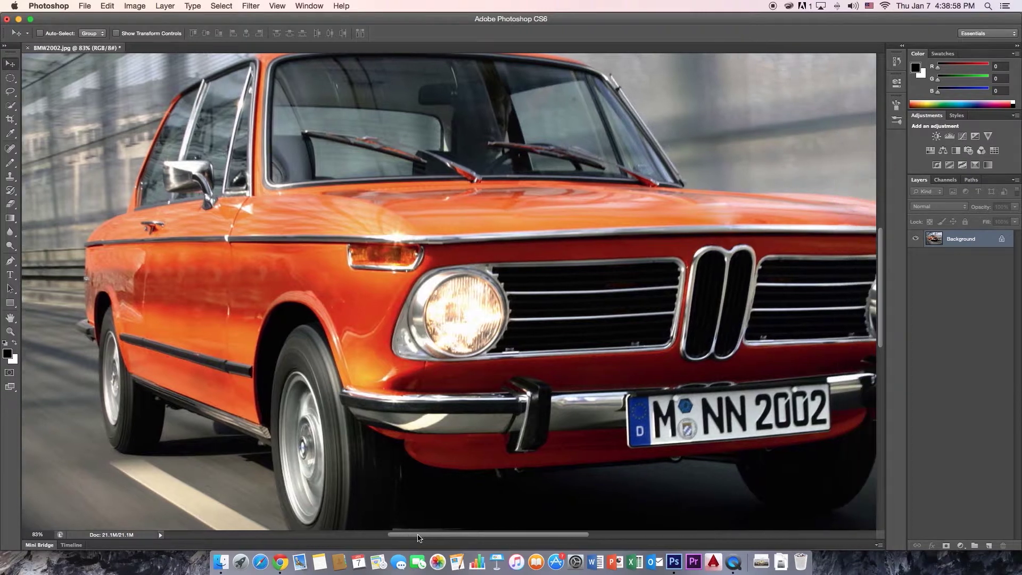
- Blur the front licence plate with the Blur tool, using a 175-pixel brush at 50% strength
left_click(10, 232)
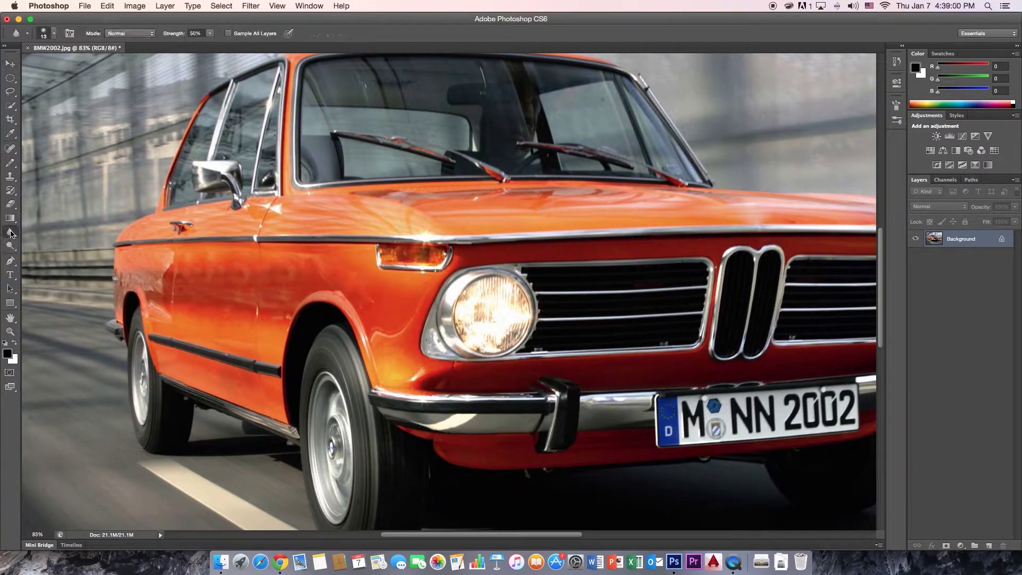
left_click(10, 237)
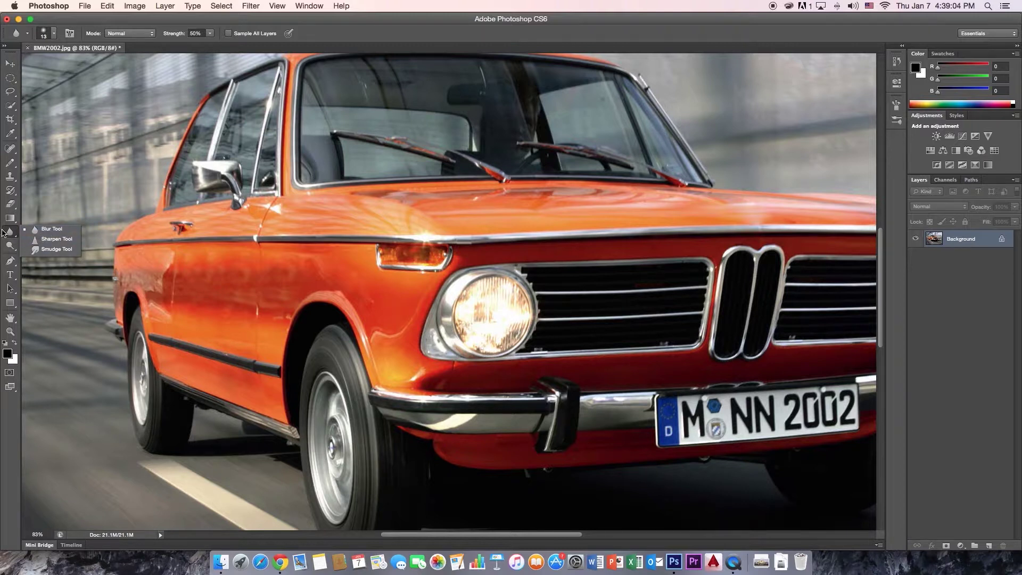
left_click(10, 245)
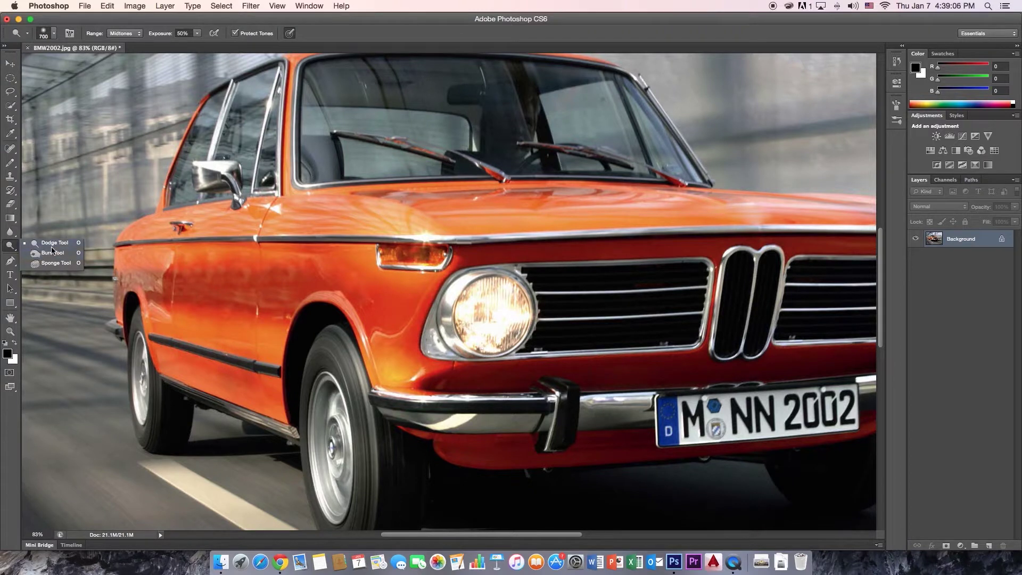
left_click(11, 234)
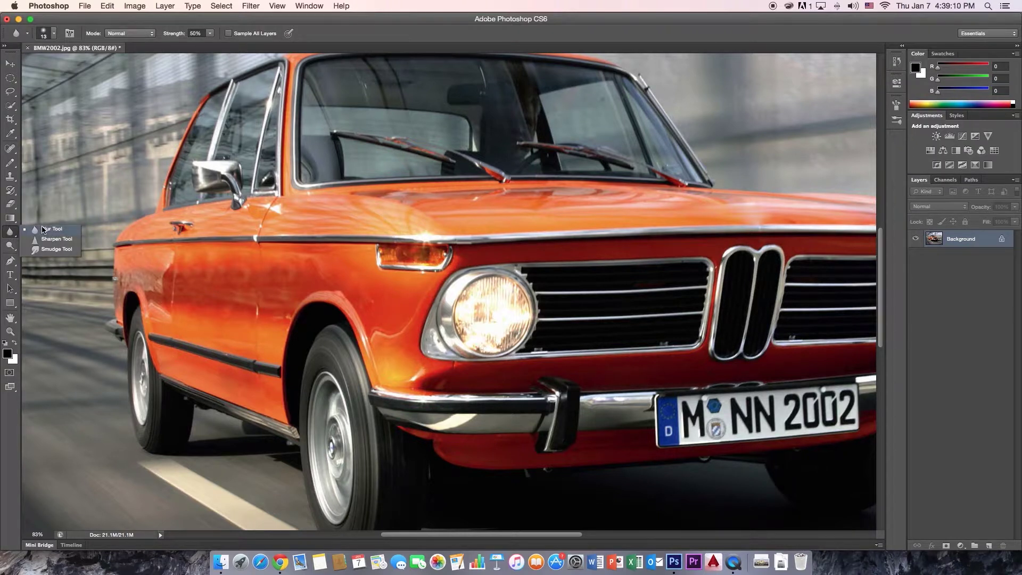
left_click(43, 229)
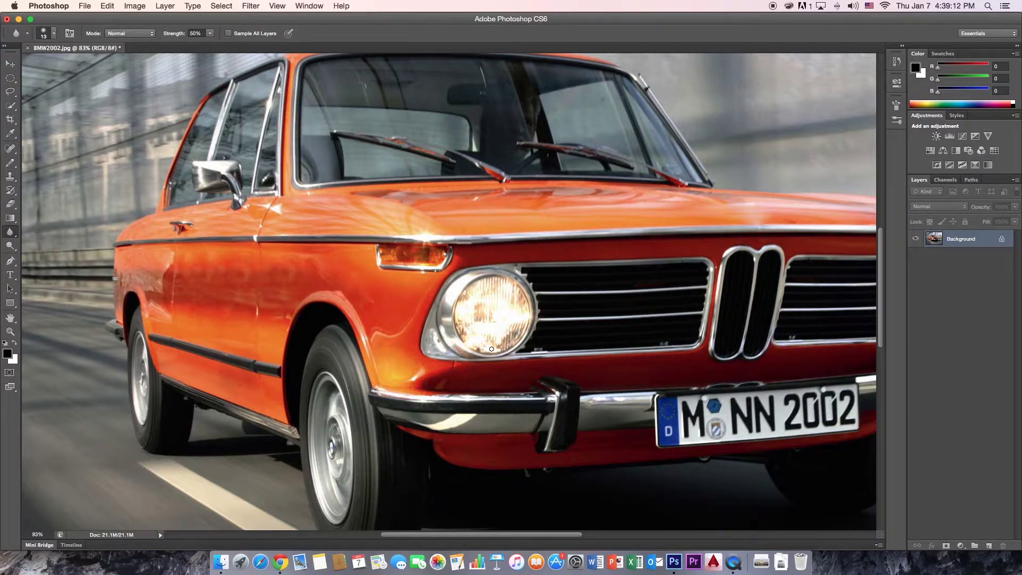
key("bracketright")
key("bracketright")
key("bracketright")
key("bracketright")
key("bracketright")
key("bracketright")
key("bracketright")
key("bracketright")
left_click_drag(472, 534, 551, 536)
scroll(530, 513, "left", 3)
scroll(520, 500, "up", 4)
scroll(479, 383, "down", 8)
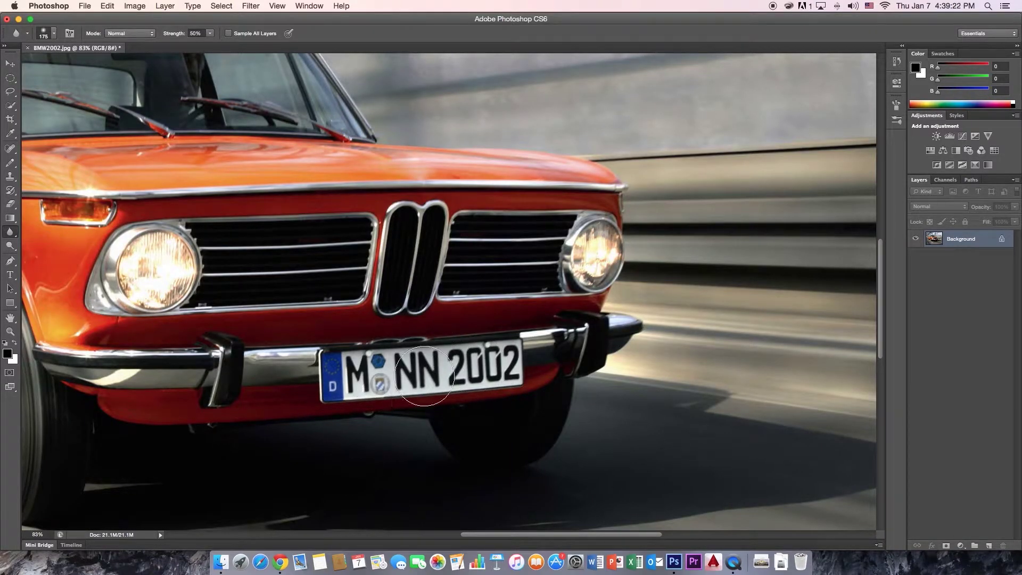
mouse_move(391, 378)
left_mouse_down()
mouse_move(468, 355)
mouse_move(526, 365)
mouse_move(461, 382)
mouse_move(519, 358)
mouse_move(489, 372)
mouse_move(392, 365)
mouse_move(337, 376)
mouse_move(347, 388)
mouse_move(388, 377)
mouse_move(362, 369)
mouse_move(399, 364)
mouse_move(503, 363)
left_mouse_up()
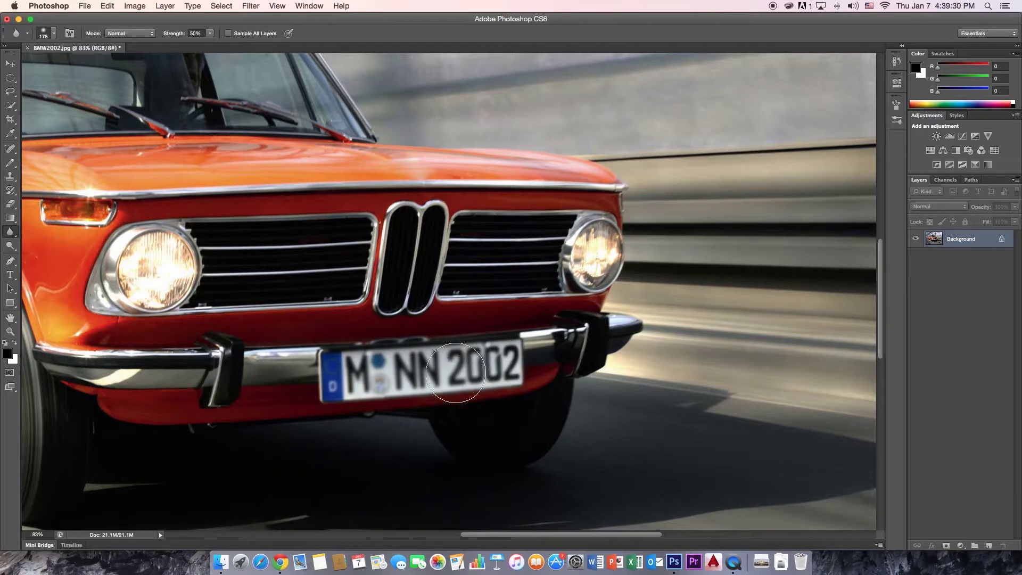
mouse_move(414, 369)
left_mouse_down()
mouse_move(371, 361)
mouse_move(358, 372)
mouse_move(379, 380)
left_mouse_up()
mouse_move(477, 384)
left_mouse_down()
mouse_move(505, 387)
mouse_move(473, 370)
left_mouse_up()
mouse_move(411, 356)
left_mouse_down()
mouse_move(346, 384)
mouse_move(343, 402)
mouse_move(342, 388)
mouse_move(439, 378)
mouse_move(433, 385)
mouse_move(516, 363)
mouse_move(479, 352)
mouse_move(419, 369)
mouse_move(536, 379)
mouse_move(364, 381)
mouse_move(415, 363)
mouse_move(506, 358)
mouse_move(499, 354)
mouse_move(444, 361)
mouse_move(418, 377)
mouse_move(471, 367)
mouse_move(465, 388)
mouse_move(583, 371)
mouse_move(514, 358)
mouse_move(412, 372)
mouse_move(393, 356)
mouse_move(588, 367)
mouse_move(514, 364)
mouse_move(501, 385)
mouse_move(504, 372)
mouse_move(382, 372)
mouse_move(365, 375)
mouse_move(361, 391)
mouse_move(532, 363)
mouse_move(453, 359)
mouse_move(442, 385)
mouse_move(359, 370)
mouse_move(502, 377)
mouse_move(382, 371)
mouse_move(440, 382)
left_mouse_up()
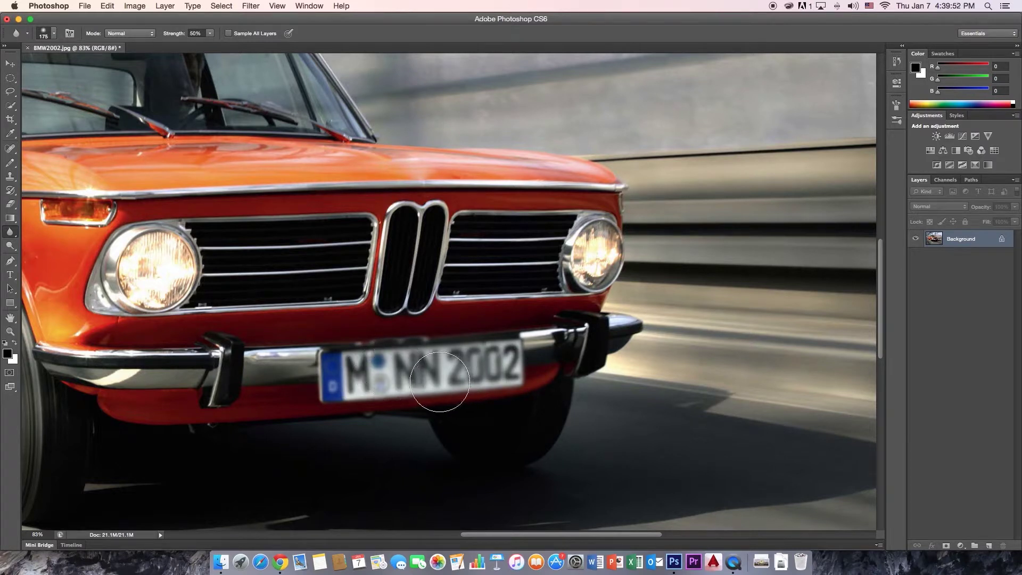
- Try to blur both headlights, and undo all the blurring on the headlights and the licence plate
mouse_move(161, 266)
left_mouse_down()
mouse_move(141, 282)
mouse_move(170, 276)
mouse_move(165, 262)
mouse_move(133, 266)
mouse_move(162, 273)
mouse_move(163, 259)
left_mouse_up()
mouse_move(600, 253)
left_mouse_down()
mouse_move(594, 266)
mouse_move(590, 251)
mouse_move(603, 252)
left_mouse_up()
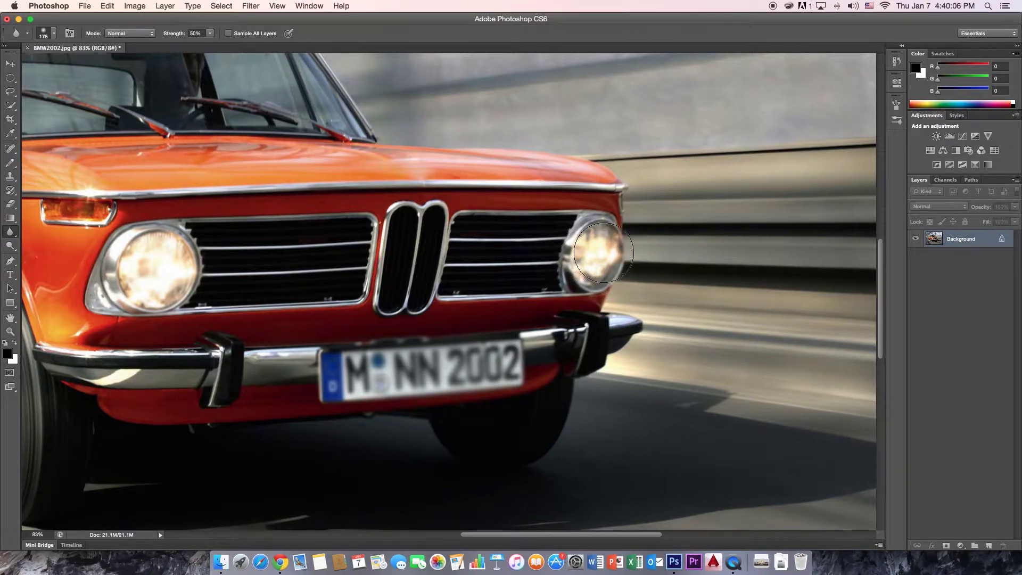
left_click_drag(164, 252, 142, 267)
key("super+alt+z")
key("super+alt+z")
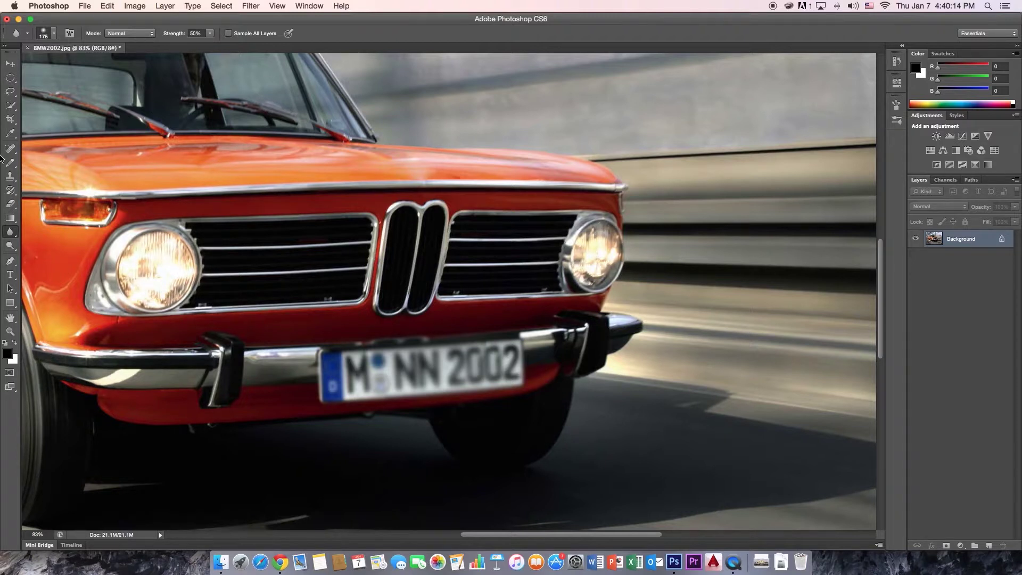
key("super+alt+z")
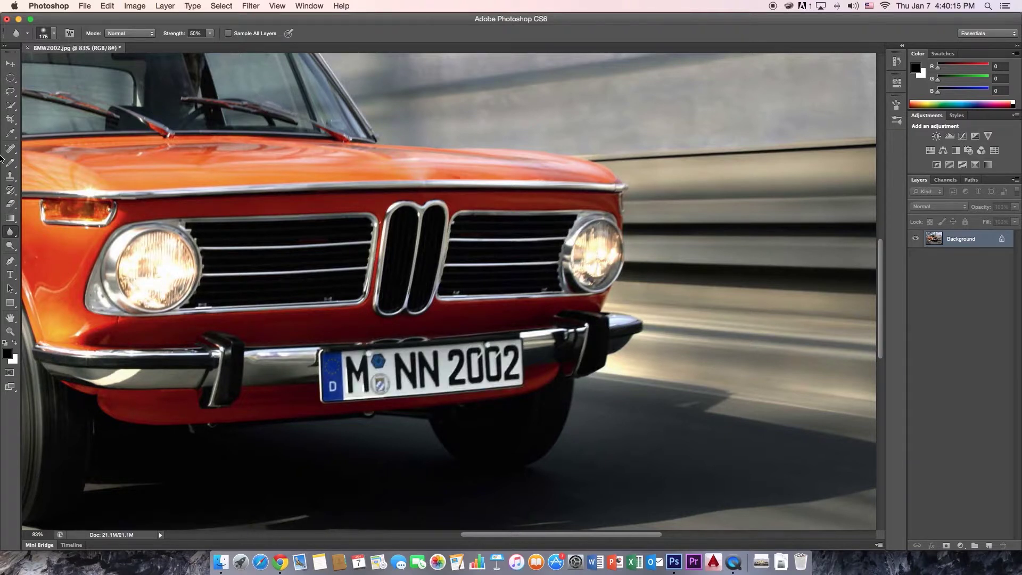
- Try to sharpen the upper edge of the hood with the Sharpen tool at 50% strength, and undo the sharpening
left_click(9, 234)
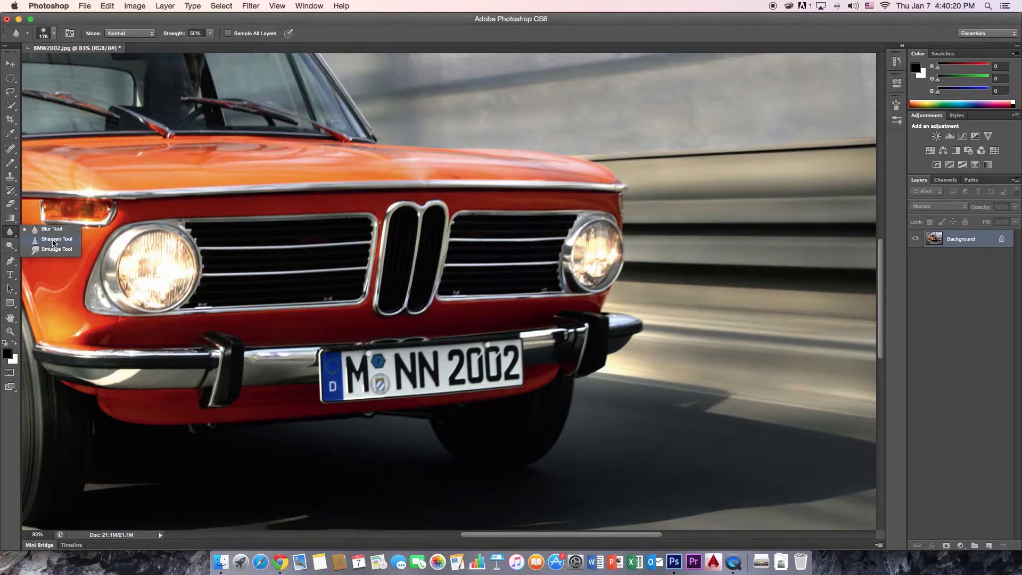
left_click(53, 239)
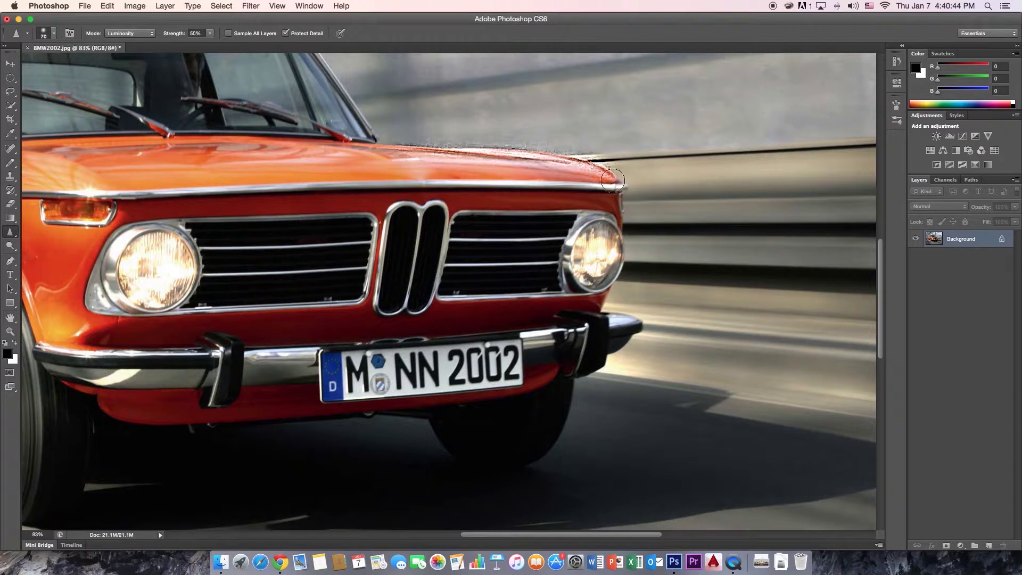
mouse_move(499, 154)
left_mouse_down()
mouse_move(541, 158)
mouse_move(460, 146)
mouse_move(580, 172)
left_mouse_up()
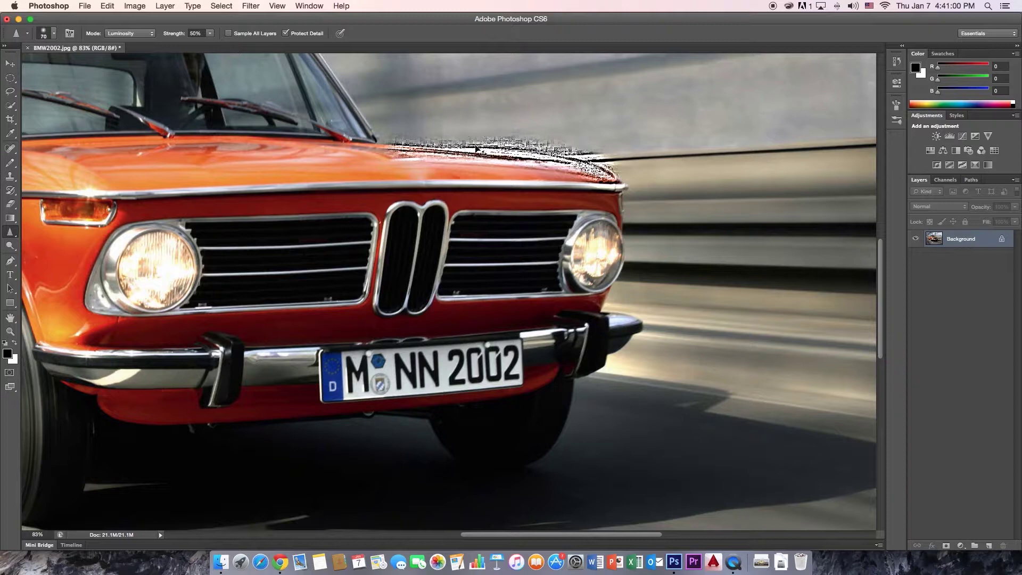
key("super+z")
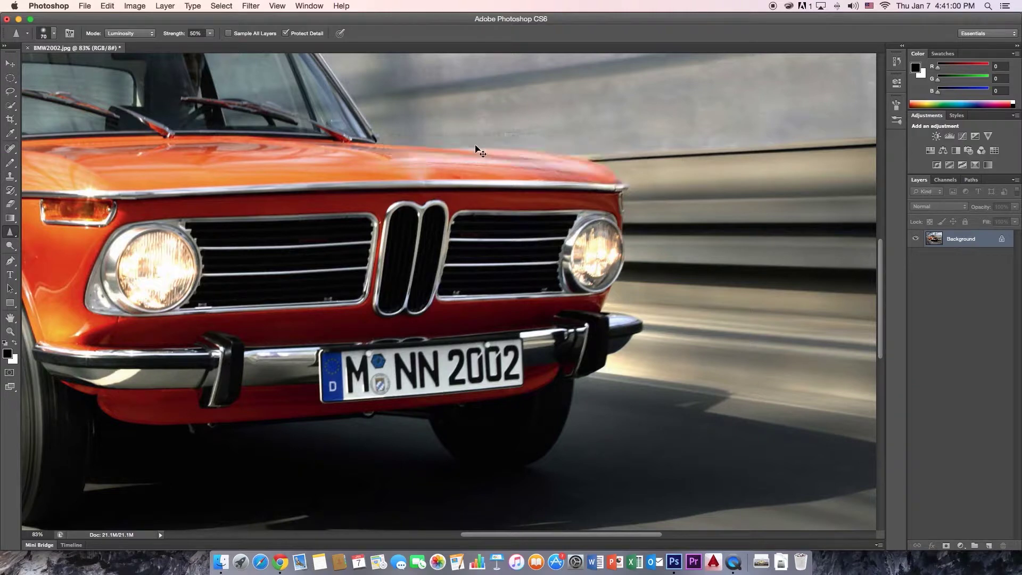
- Smudge the roof, windshield pillar and hood edge outward with the Smudge tool, using a 125-pixel brush at 50% strength
left_click(8, 235)
left_click(60, 249)
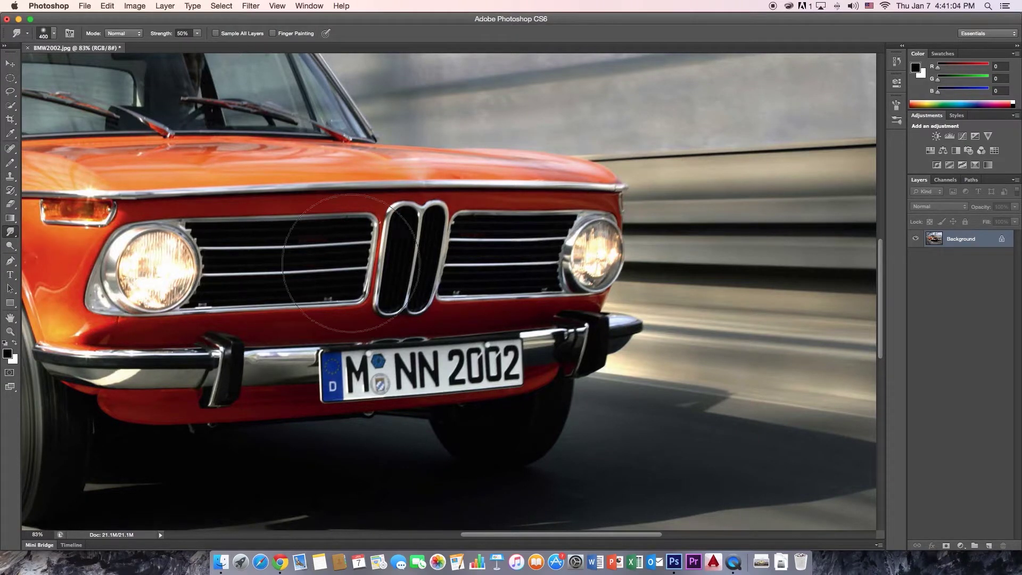
scroll(319, 222, "down", 3)
scroll(326, 233, "up", 12)
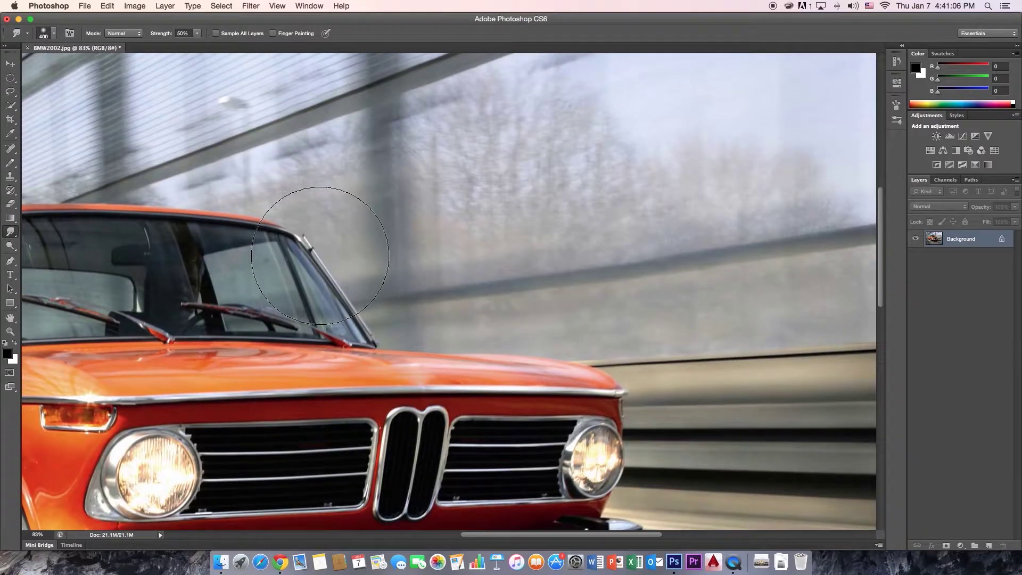
scroll(224, 185, "down", 2)
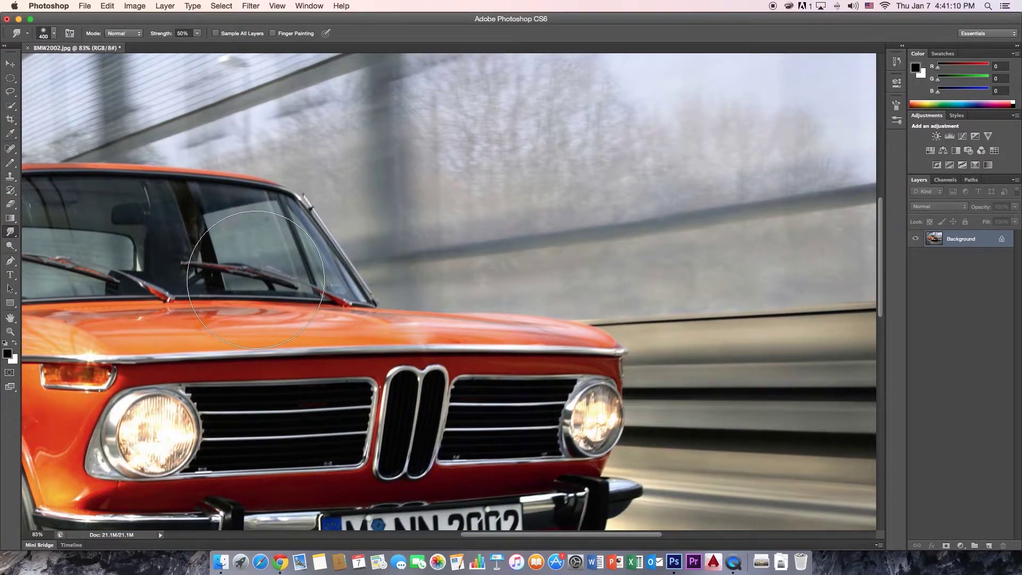
key("bracketleft")
key("bracketleft")
key("bracketleft")
key("bracketleft")
key("bracketleft")
key("bracketleft")
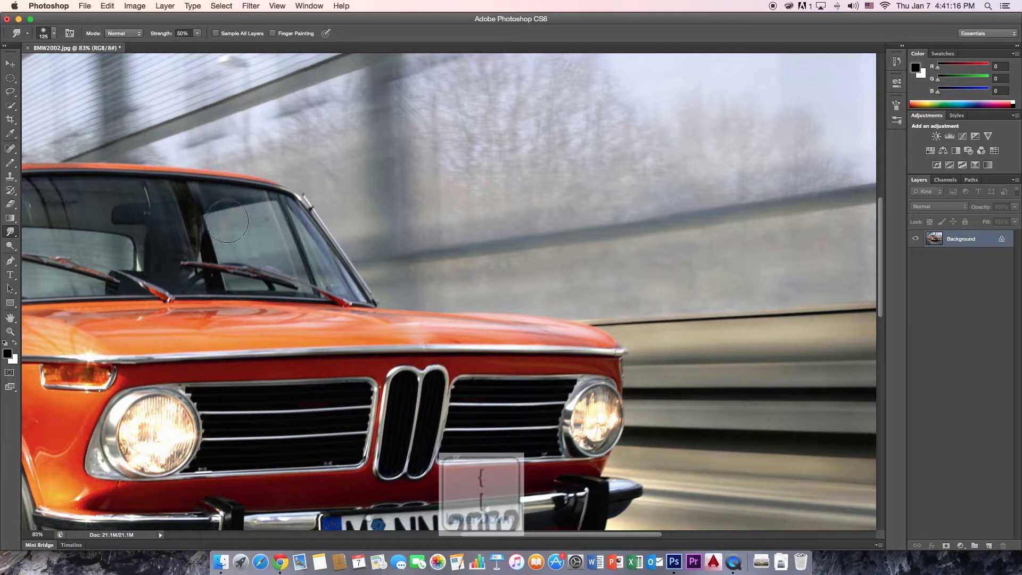
mouse_move(279, 204)
left_mouse_down()
mouse_move(300, 156)
mouse_move(270, 190)
mouse_move(207, 142)
mouse_move(213, 166)
mouse_move(199, 167)
mouse_move(134, 129)
left_mouse_up()
mouse_move(317, 204)
left_mouse_down()
mouse_move(381, 222)
mouse_move(327, 246)
mouse_move(365, 291)
mouse_move(400, 308)
mouse_move(508, 291)
mouse_move(535, 317)
mouse_move(615, 348)
mouse_move(649, 344)
mouse_move(677, 326)
left_mouse_up()
- Smudge the far-side headlight out of shape
mouse_move(582, 381)
left_mouse_down()
mouse_move(613, 384)
mouse_move(645, 356)
left_mouse_up()
left_click_drag(599, 418, 622, 406)
mouse_move(597, 445)
left_mouse_down()
mouse_move(609, 463)
mouse_move(591, 440)
mouse_move(586, 449)
mouse_move(575, 416)
mouse_move(547, 406)
left_mouse_up()
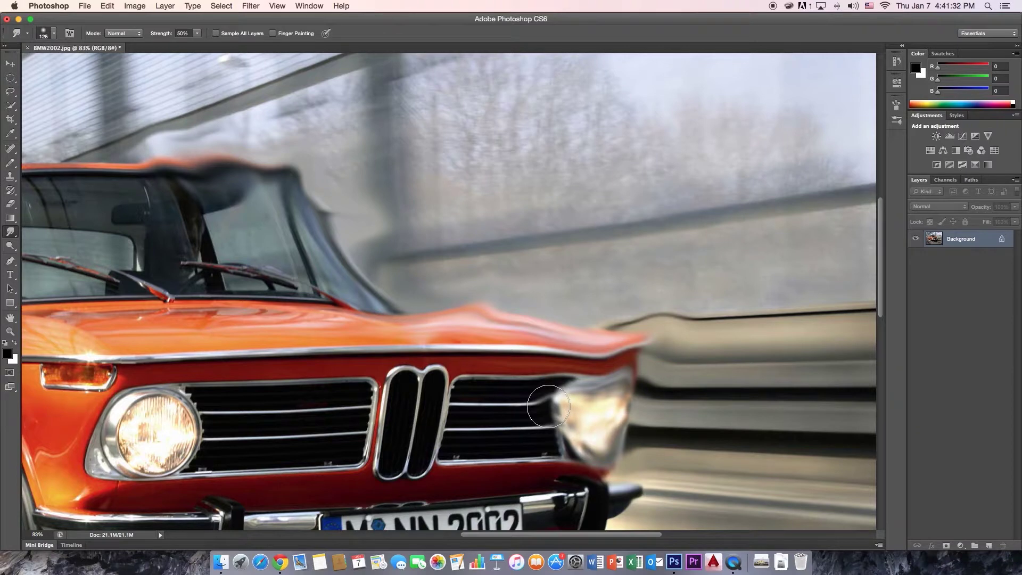
- Undo all the smudging on the headlight, hood, windshield pillar and roof
key("super+alt+z")
key("super+alt+z")
key("super+alt+z")
key("super+alt+z")
key("super+alt+z")
key("super+alt+z")
key("super+alt+z")
key("super+alt+z")
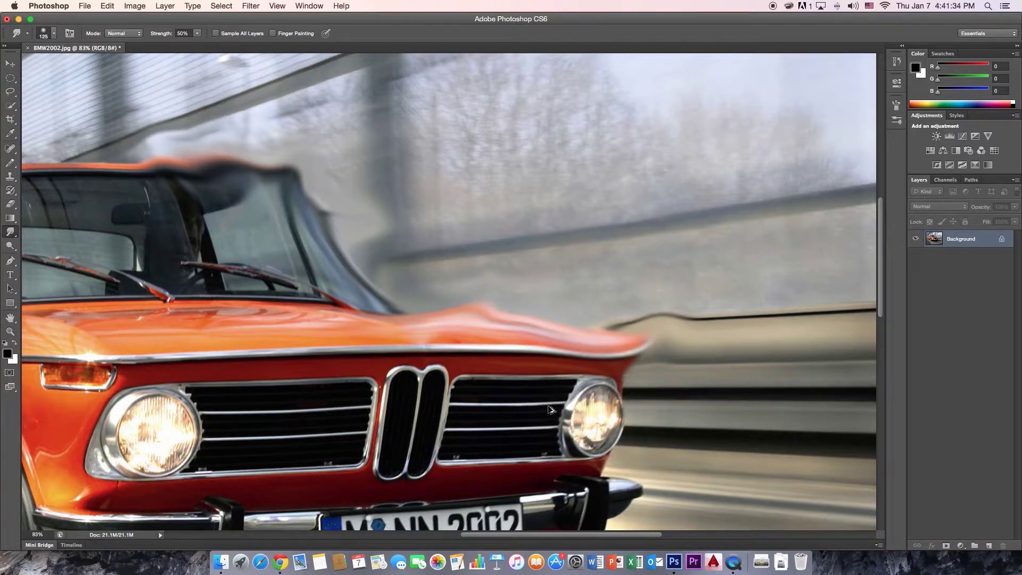
key("super+alt+z")
key("super+alt+z")
key("super+alt+z")
key("super+alt+z")
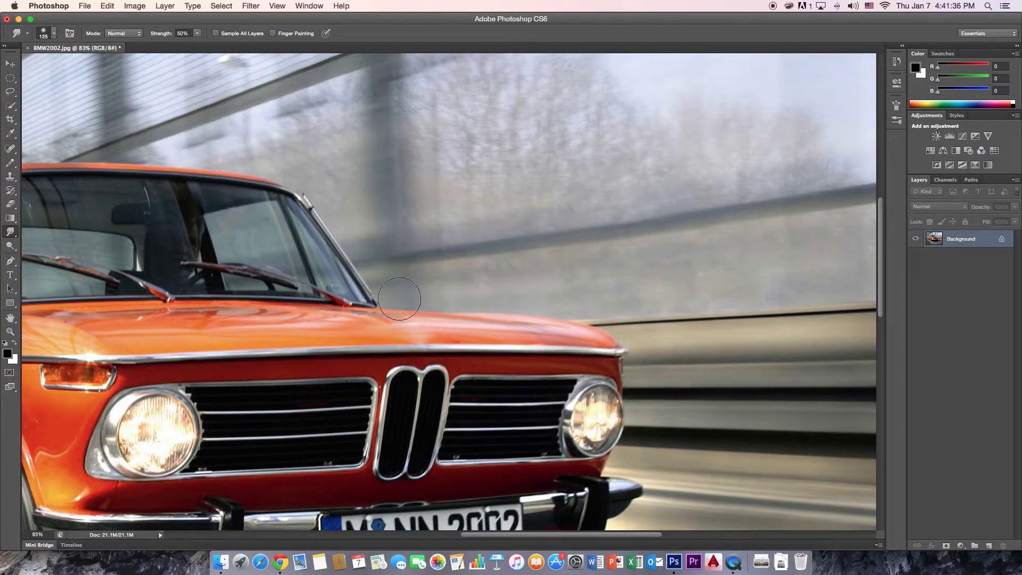
- Smudge the reflections on the car's door, rear side and hood with the 125-pixel brush
scroll(380, 294, "up", 3)
scroll(380, 294, "down", 5)
left_click_drag(515, 535, 415, 534)
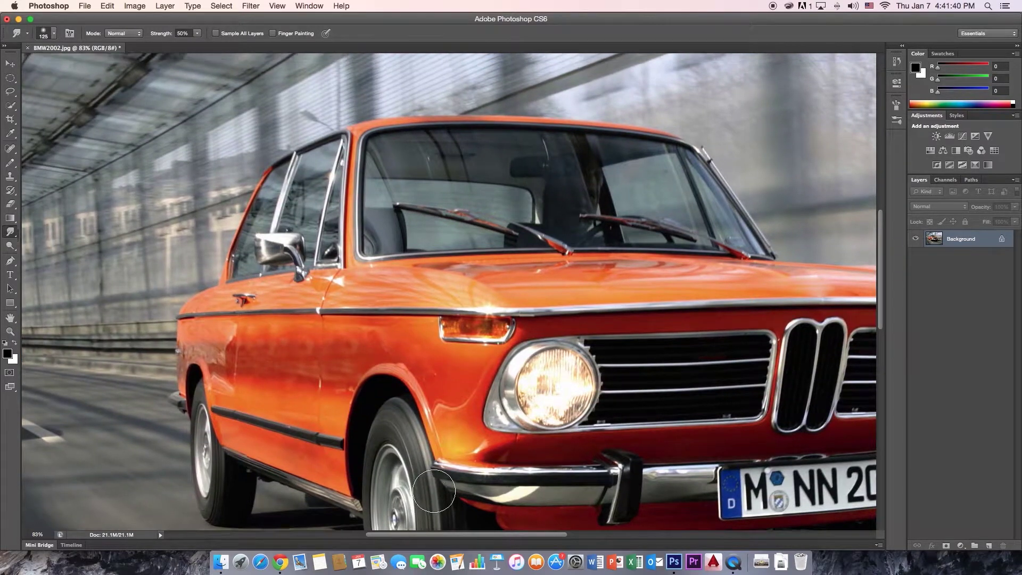
mouse_move(295, 301)
left_mouse_down()
mouse_move(275, 295)
mouse_move(290, 328)
mouse_move(257, 325)
mouse_move(257, 309)
mouse_move(281, 302)
mouse_move(300, 321)
mouse_move(353, 311)
mouse_move(346, 298)
mouse_move(340, 322)
left_mouse_up()
mouse_move(214, 301)
left_mouse_down()
mouse_move(239, 380)
mouse_move(266, 366)
mouse_move(268, 341)
mouse_move(293, 362)
mouse_move(249, 288)
mouse_move(197, 284)
mouse_move(212, 288)
mouse_move(214, 250)
left_mouse_up()
mouse_move(543, 250)
left_mouse_down()
mouse_move(490, 219)
mouse_move(523, 235)
mouse_move(564, 224)
mouse_move(716, 231)
mouse_move(800, 217)
mouse_move(806, 230)
mouse_move(739, 231)
left_mouse_up()
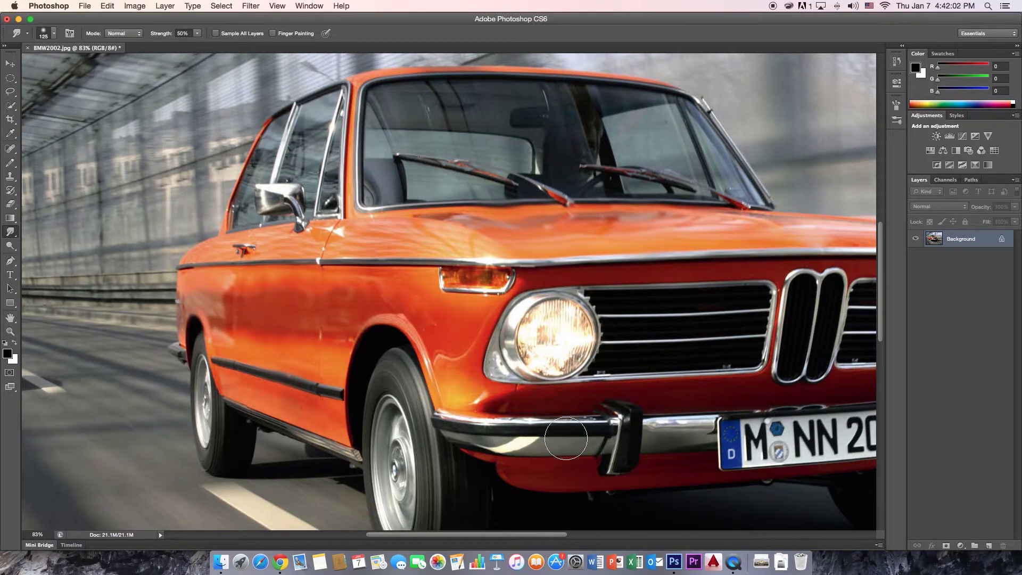
- Enlarge the Smudge brush to 800 pixels and smear the rear side of the car backward
key("bracketright")
key("bracketright")
key("bracketright")
key("bracketright")
key("bracketright")
key("bracketright")
key("bracketright")
key("bracketright")
key("bracketright")
key("bracketright")
left_click_drag(220, 296, 162, 243)
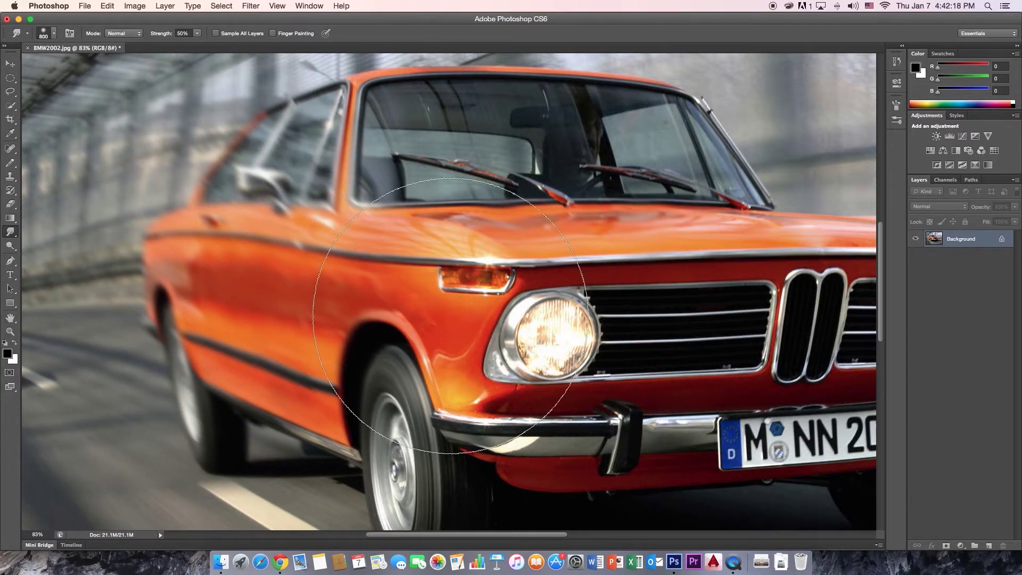
left_click_drag(498, 325, 499, 328)
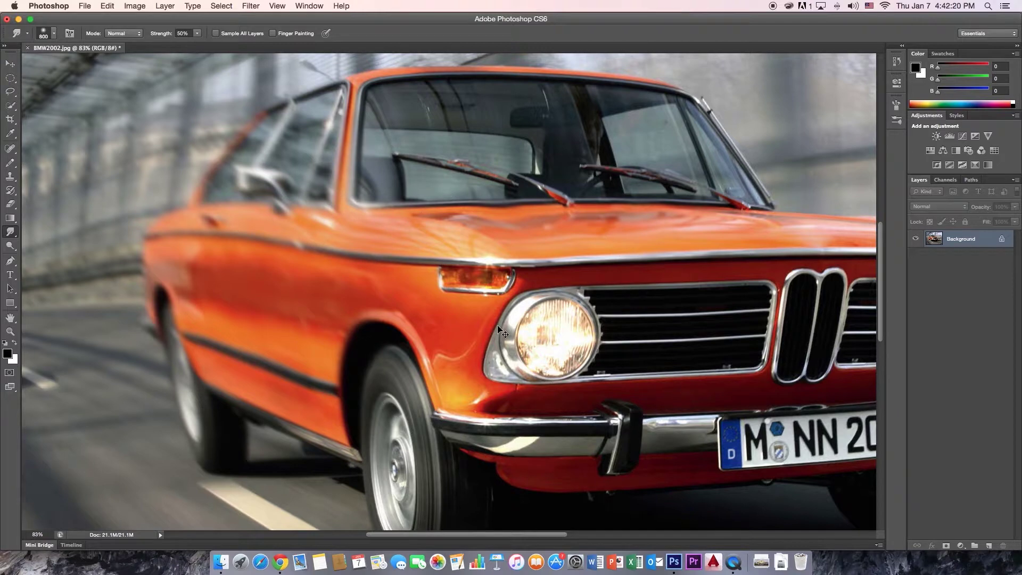
key("super+minus")
key("super+minus")
key("super+minus")
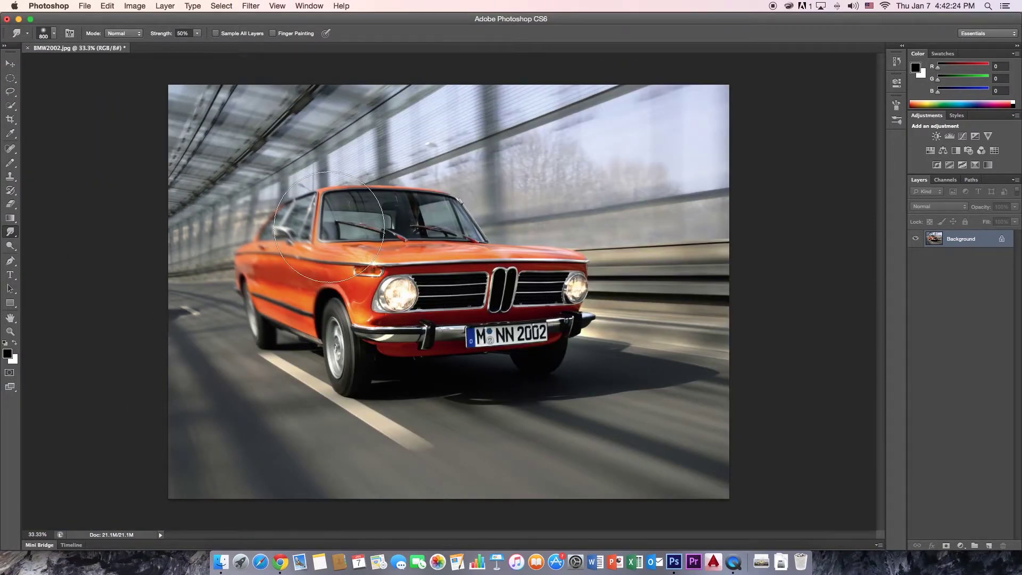
- Undo the smudging on the car's rear side, door and hood
key("super+z")
key("super+z")
key("super+z")
key("super+z")
key("super+z")
key("super+z")
key("super+z")
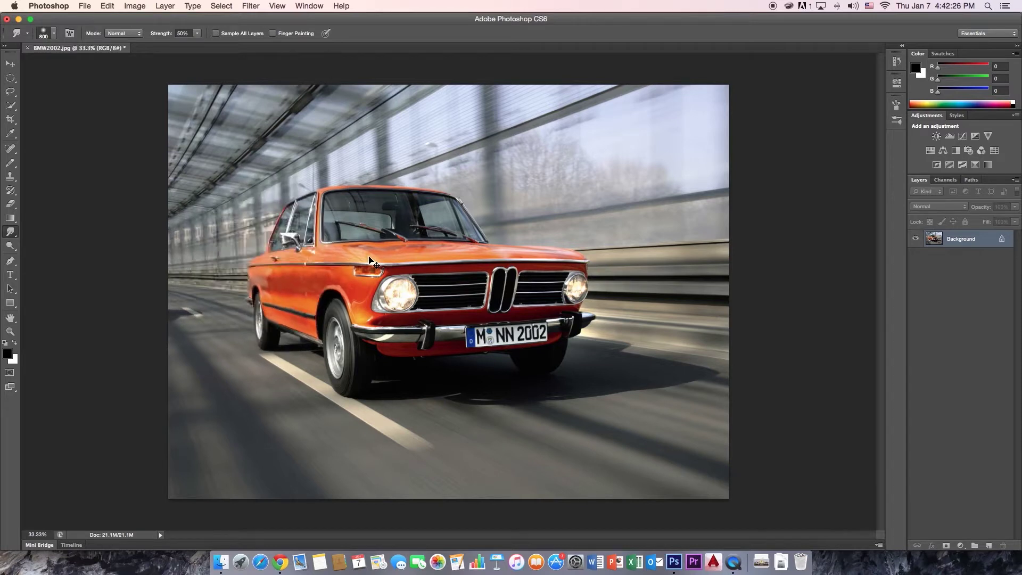
key("super+z")
key("super+z")
key("super+z")
- Try the 700-pixel Dodge tool at 50% exposure on midtones across the car's side, headlights and grille, undoing the last stroke
left_click(9, 246)
right_click(15, 244)
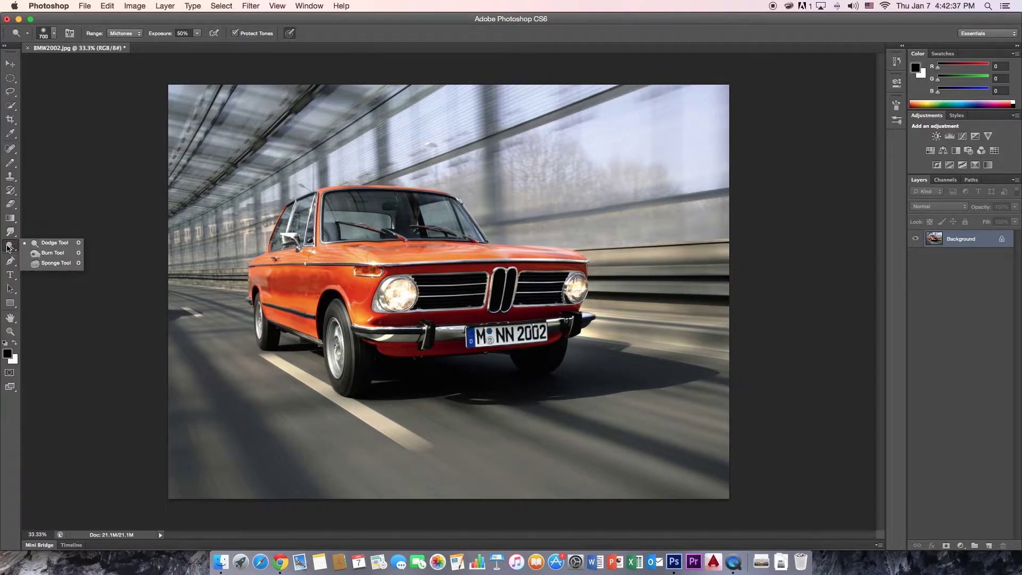
left_click(52, 243)
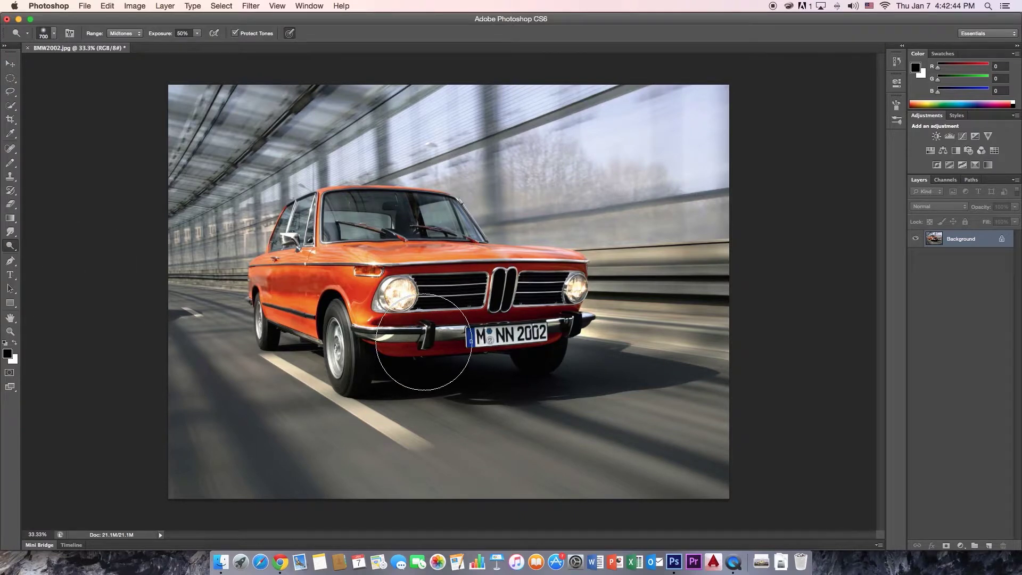
key("super+plus")
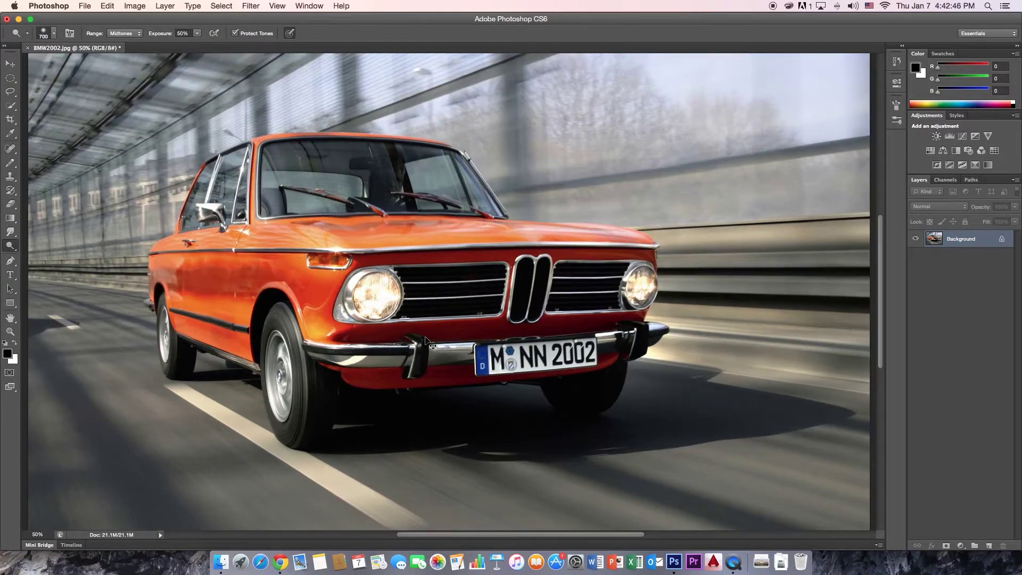
key("super+plus")
mouse_move(188, 296)
left_mouse_down()
mouse_move(153, 279)
mouse_move(272, 286)
mouse_move(306, 335)
mouse_move(363, 345)
mouse_move(432, 302)
mouse_move(444, 315)
mouse_move(640, 301)
left_mouse_up()
key("super+z")
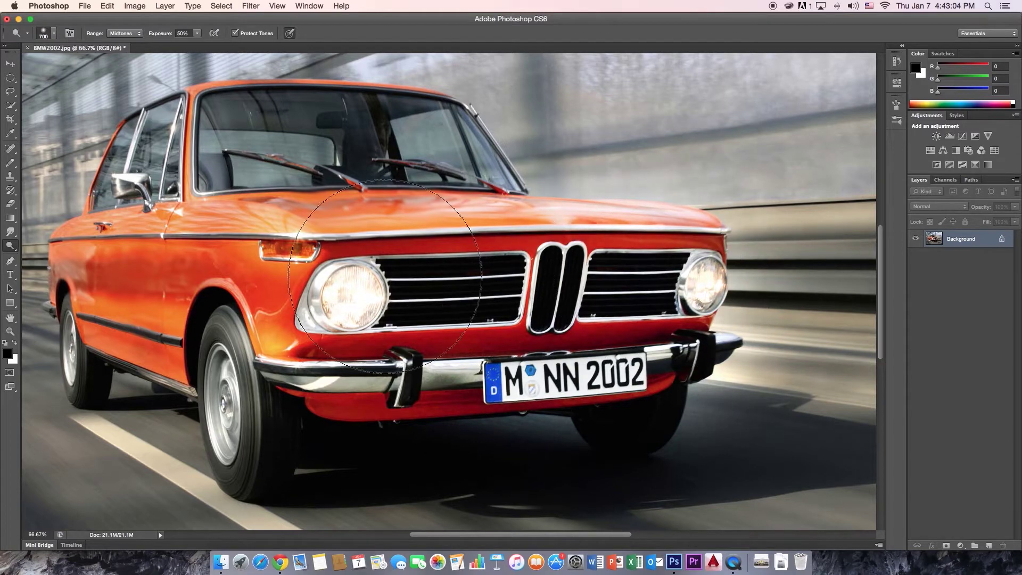
- Reduce the Dodge brush to 250 pixels and lighten the car's windshield
key("bracketleft")
key("bracketleft")
key("bracketleft")
key("bracketleft")
key("bracketleft")
key("bracketleft")
key("bracketleft")
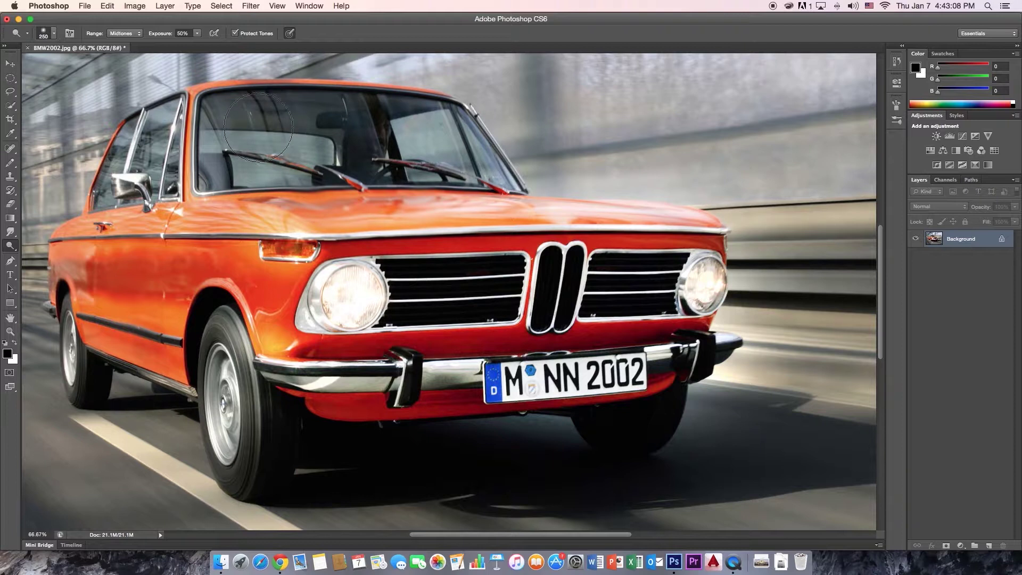
mouse_move(311, 136)
left_mouse_down()
mouse_move(241, 126)
mouse_move(389, 127)
mouse_move(420, 149)
left_mouse_up()
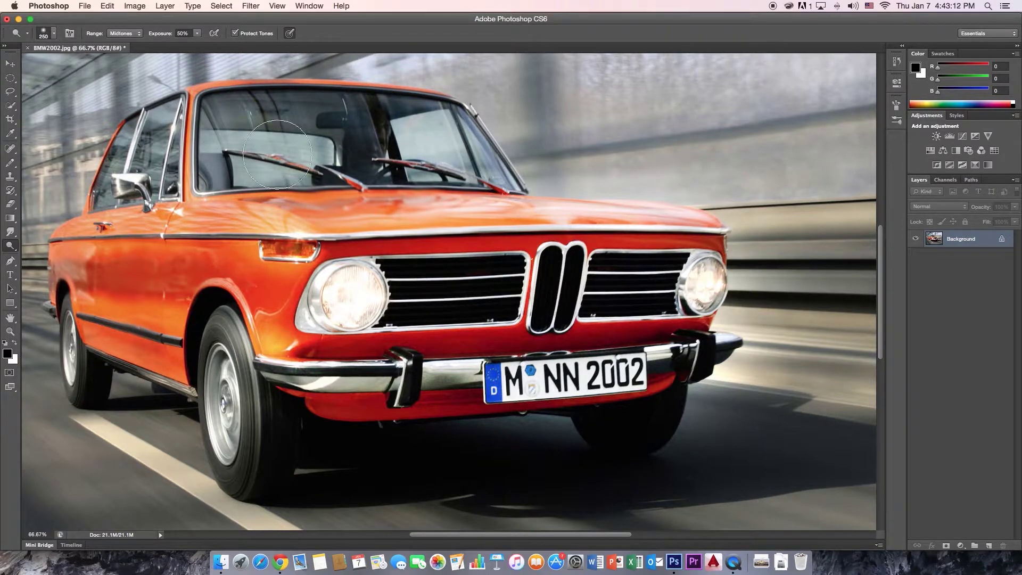
- Lighten the shadowed road in front of the car with the 250-pixel Dodge brush and undo that stroke
key("super+minus")
key("super+minus")
key("super+minus")
key("super+minus")
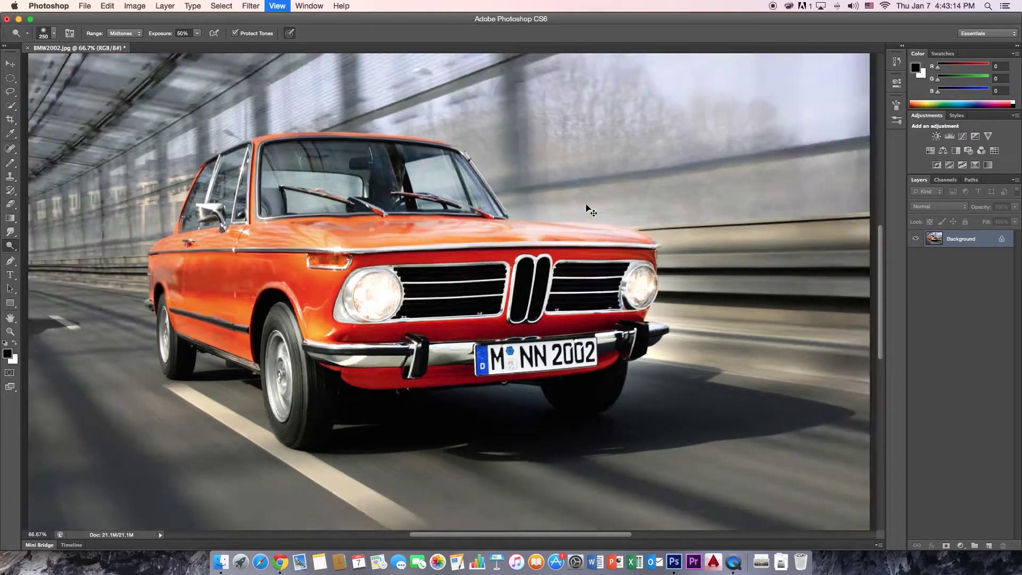
key("super+plus")
key("super+plus")
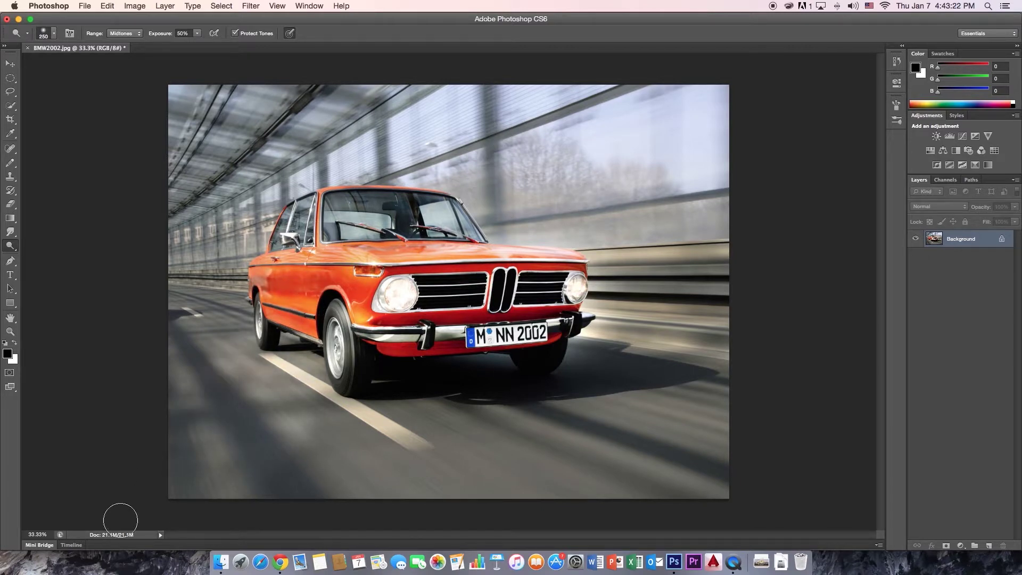
mouse_move(469, 367)
left_mouse_down()
mouse_move(426, 468)
mouse_move(580, 417)
mouse_move(281, 481)
left_mouse_up()
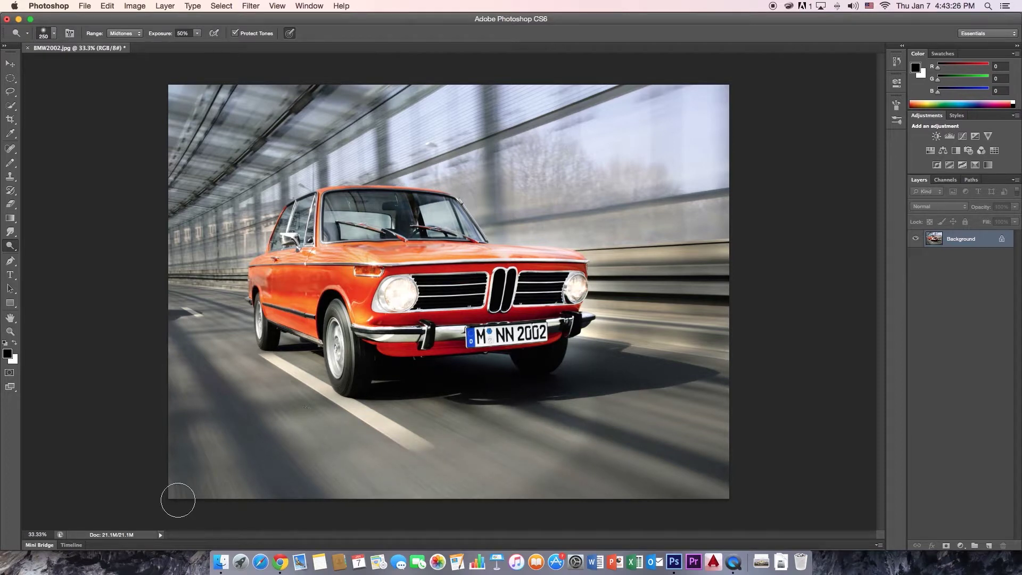
key("super+z")
- Darken the car's door, rear side and front fender using the 65-pixel Burn tool on midtones at 50% exposure
left_click(10, 245)
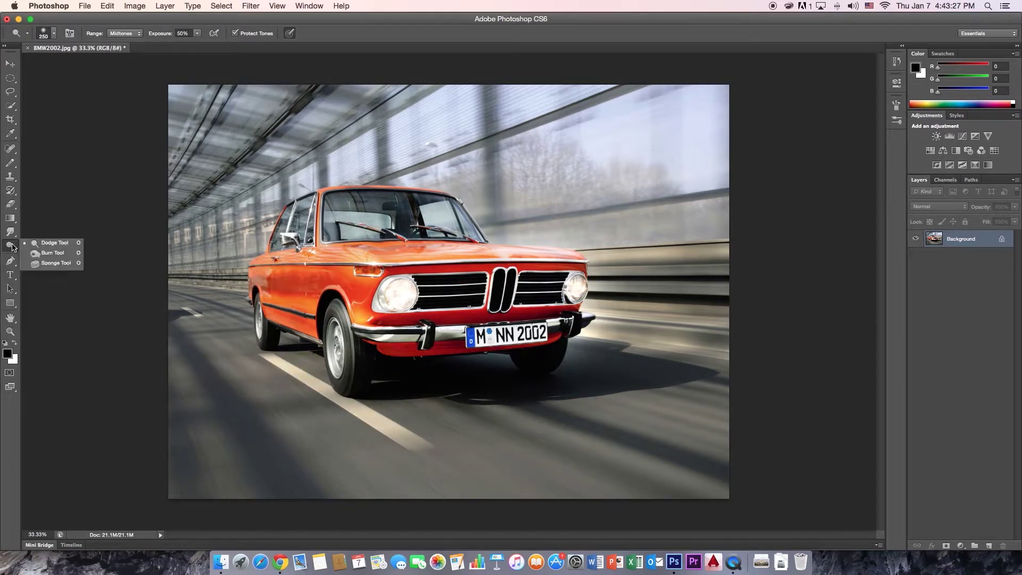
left_click(53, 252)
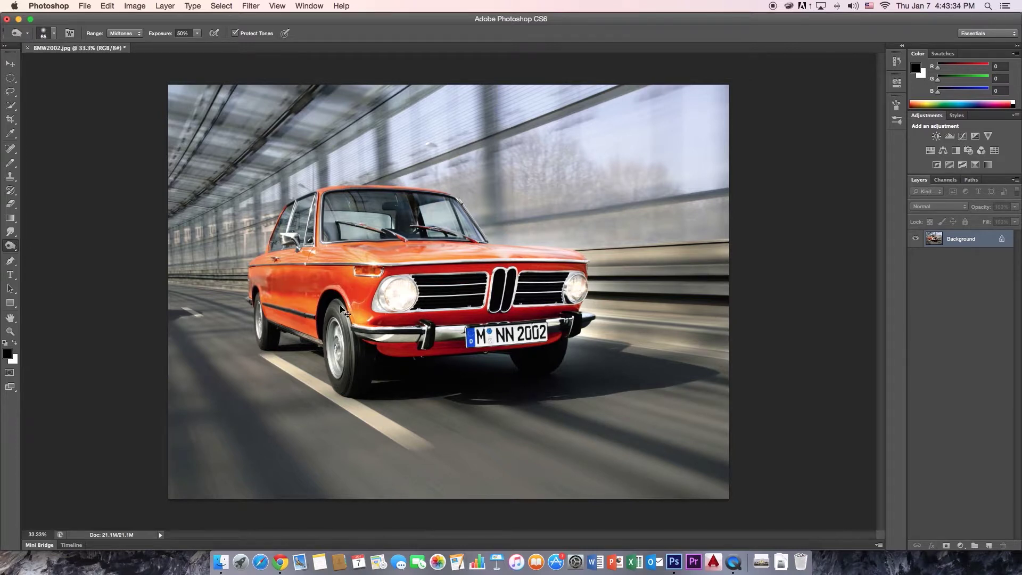
key("super+equal")
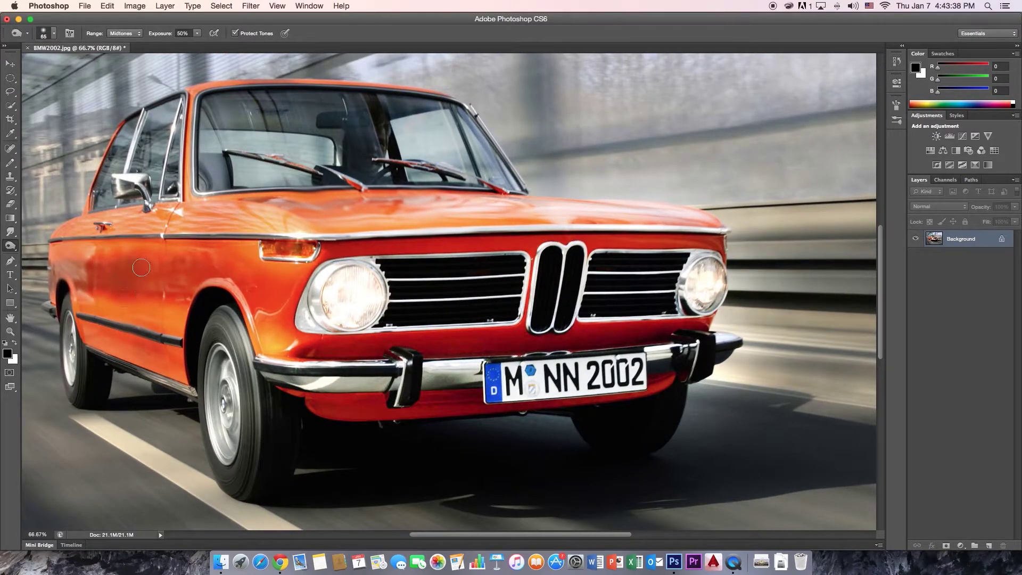
left_click_drag(127, 285, 86, 283)
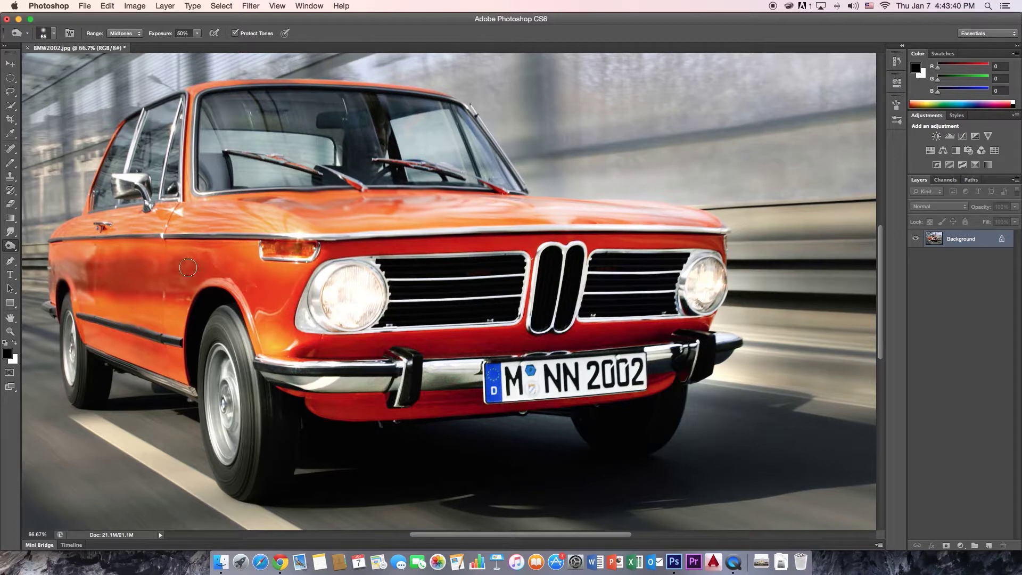
mouse_move(49, 259)
left_mouse_down()
mouse_move(93, 318)
mouse_move(125, 327)
left_mouse_up()
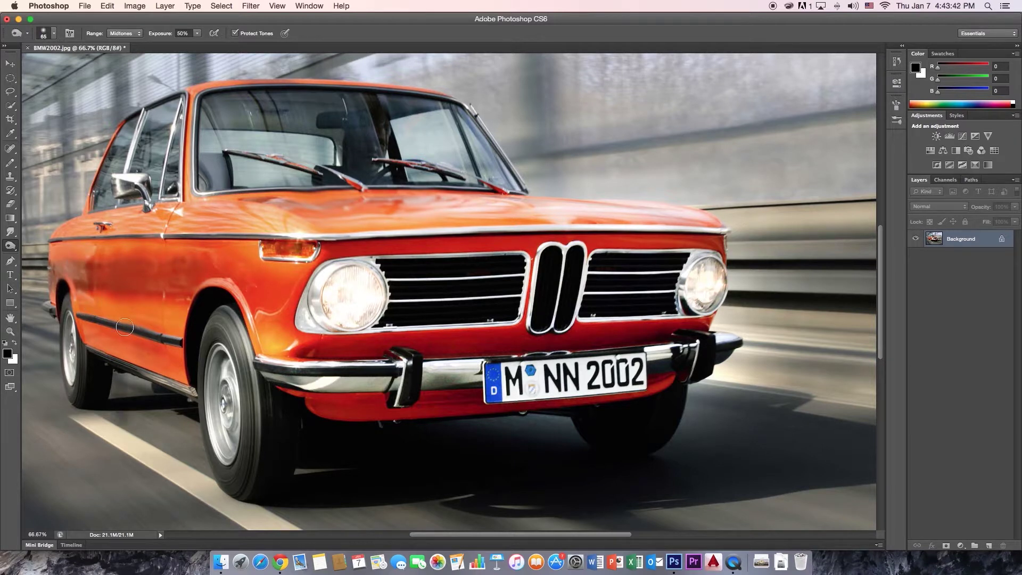
mouse_move(179, 260)
left_mouse_down()
mouse_move(90, 264)
mouse_move(179, 256)
mouse_move(93, 258)
mouse_move(121, 283)
mouse_move(217, 278)
mouse_move(245, 245)
mouse_move(195, 264)
mouse_move(156, 324)
mouse_move(92, 272)
left_mouse_up()
left_click_drag(169, 217, 150, 220)
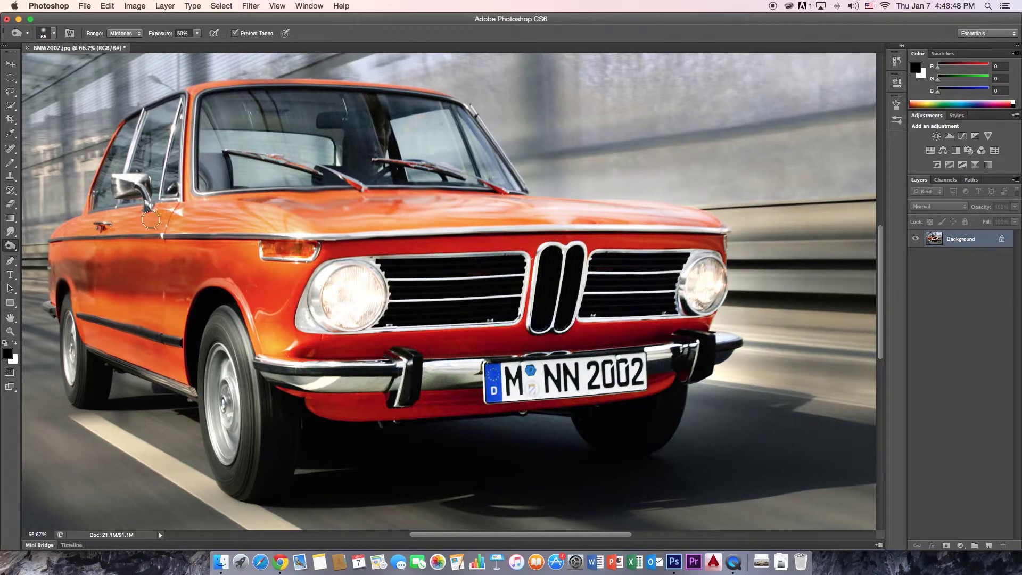
mouse_move(193, 192)
left_mouse_down()
mouse_move(185, 93)
mouse_move(157, 153)
mouse_move(132, 141)
mouse_move(71, 258)
mouse_move(85, 237)
mouse_move(61, 249)
left_mouse_up()
mouse_move(79, 277)
left_mouse_down()
mouse_move(59, 273)
mouse_move(154, 274)
left_mouse_up()
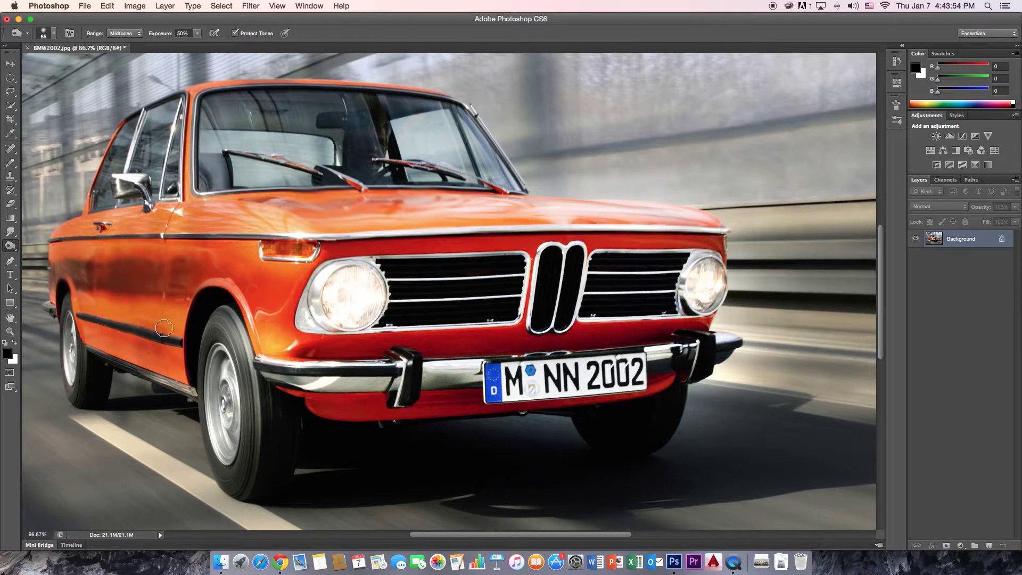
left_click_drag(99, 266, 103, 304)
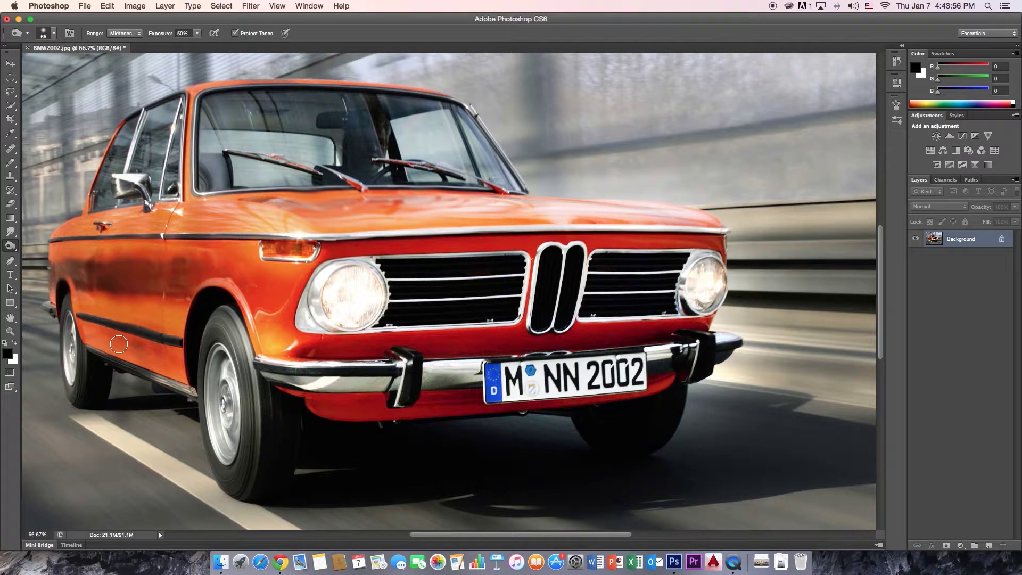
mouse_move(184, 270)
left_mouse_down()
mouse_move(213, 279)
mouse_move(235, 307)
left_mouse_up()
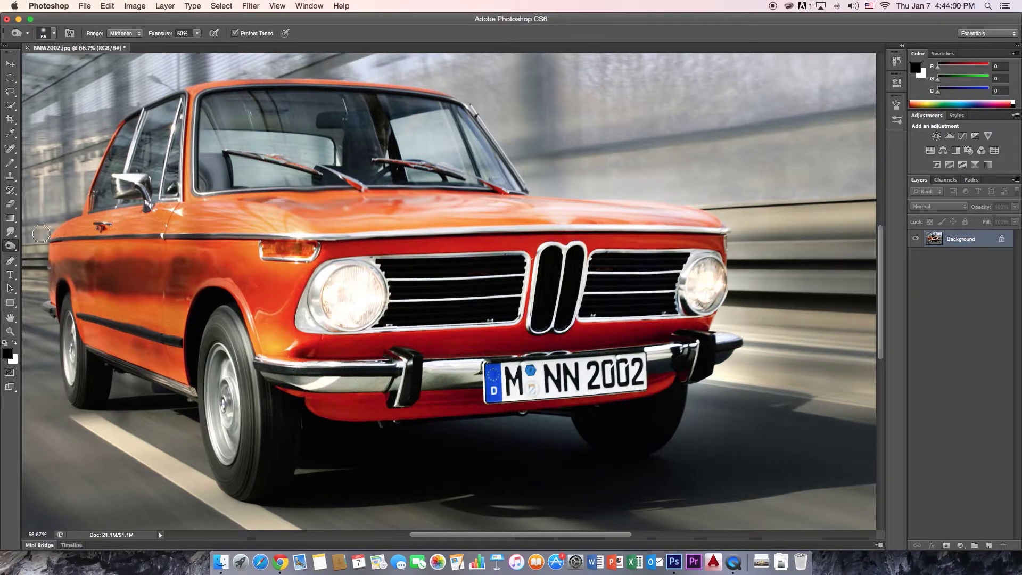
- Restore the original look of the whole car with the 1400-pixel History Brush
left_click_drag(11, 190, 56, 195)
left_click(56, 188)
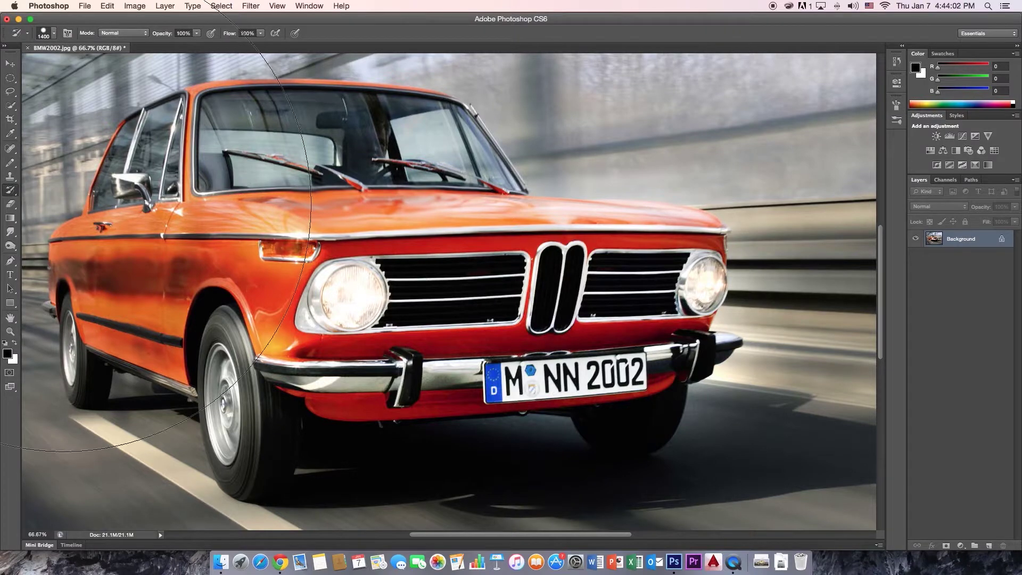
mouse_move(459, 326)
left_mouse_down()
mouse_move(386, 288)
mouse_move(116, 312)
mouse_move(832, 274)
left_mouse_up()
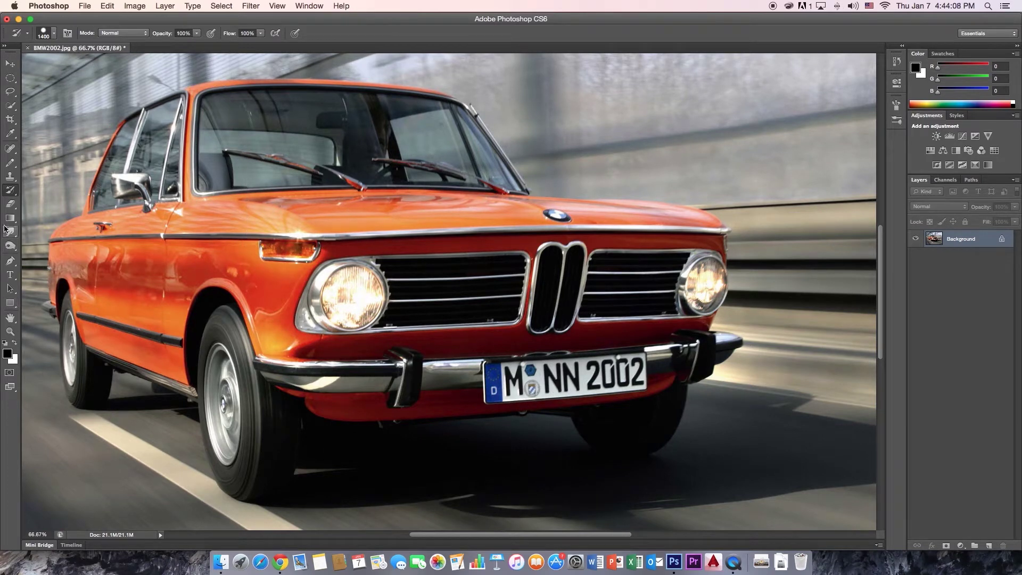
- Darken the car's side and front fender with the Burn tool, and restore them with the History Brush
left_click(14, 247)
mouse_move(144, 280)
left_mouse_down()
mouse_move(205, 282)
mouse_move(160, 295)
mouse_move(139, 264)
mouse_move(78, 215)
mouse_move(83, 266)
mouse_move(64, 240)
mouse_move(153, 348)
mouse_move(178, 285)
mouse_move(153, 354)
mouse_move(133, 345)
mouse_move(113, 355)
mouse_move(108, 330)
mouse_move(139, 354)
mouse_move(127, 321)
mouse_move(167, 324)
mouse_move(163, 333)
mouse_move(172, 279)
mouse_move(216, 276)
left_mouse_up()
mouse_move(173, 251)
left_mouse_down()
mouse_move(94, 275)
mouse_move(220, 244)
mouse_move(124, 264)
mouse_move(59, 319)
mouse_move(106, 343)
mouse_move(64, 294)
mouse_move(40, 373)
mouse_move(39, 323)
mouse_move(67, 332)
left_mouse_up()
mouse_move(191, 282)
left_mouse_down()
mouse_move(155, 291)
mouse_move(185, 307)
left_mouse_up()
mouse_move(125, 296)
left_mouse_down()
mouse_move(79, 309)
mouse_move(69, 277)
mouse_move(142, 248)
left_mouse_up()
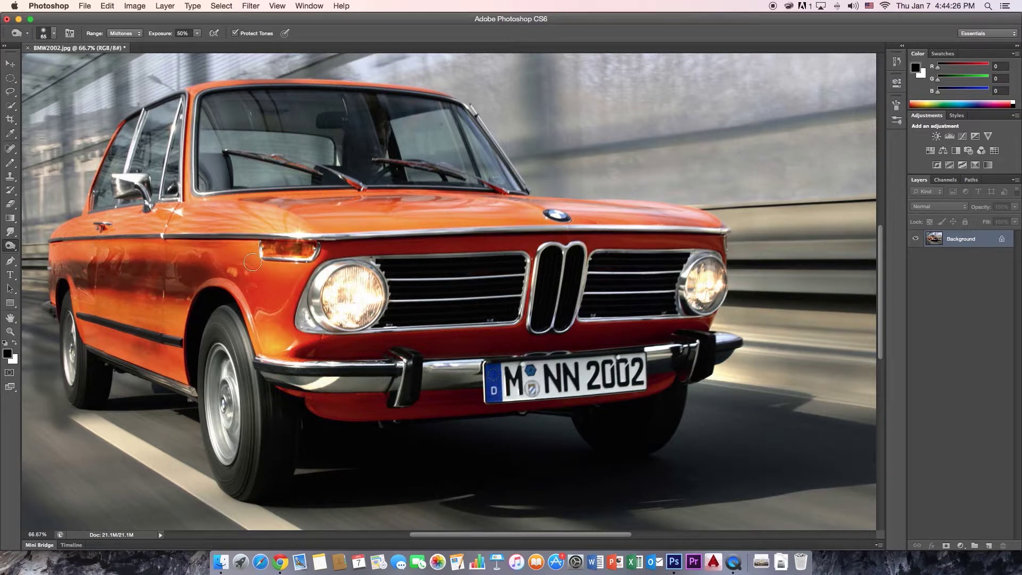
mouse_move(252, 262)
left_mouse_down()
mouse_move(69, 335)
mouse_move(159, 288)
mouse_move(152, 380)
mouse_move(98, 272)
mouse_move(110, 266)
mouse_move(67, 287)
left_mouse_up()
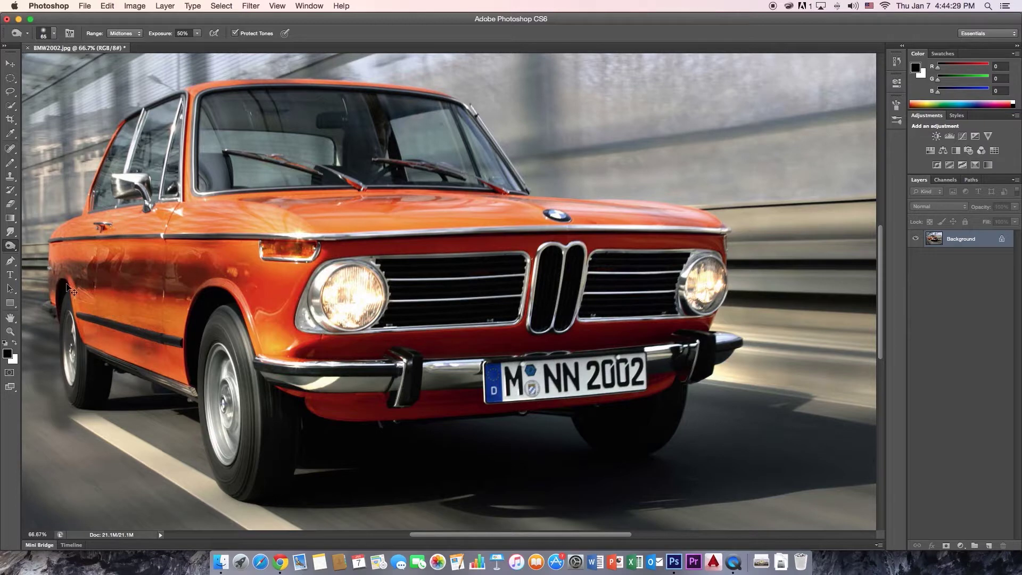
left_click(10, 190)
left_click(122, 274)
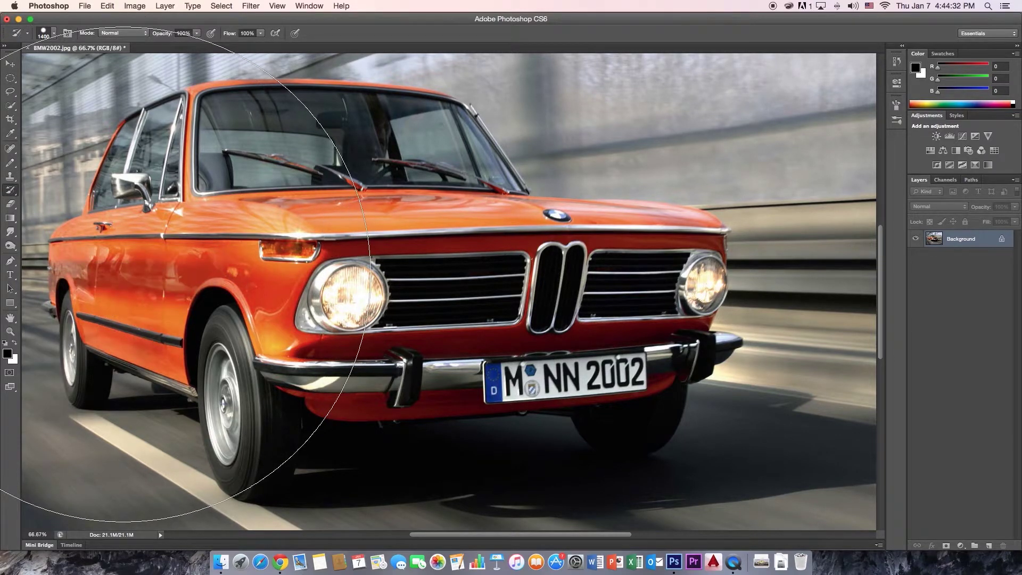
left_click(10, 245)
mouse_move(141, 314)
left_mouse_down()
mouse_move(147, 263)
mouse_move(111, 249)
mouse_move(63, 258)
mouse_move(124, 252)
mouse_move(77, 249)
left_mouse_up()
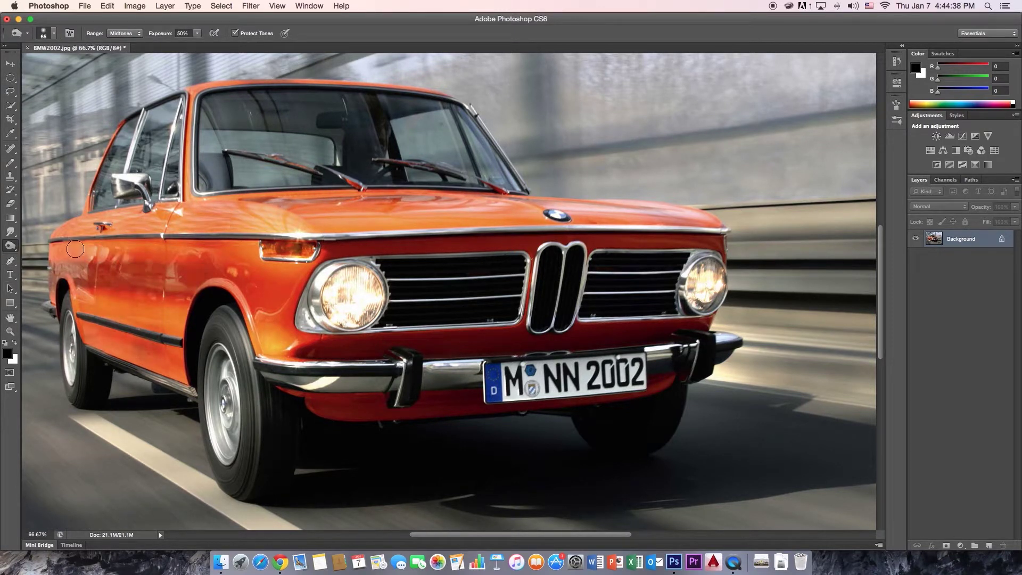
- Desaturate the car and nearby road using the Sponge tool with the brush enlarged to 800 pixels at 50% flow
left_click(10, 245)
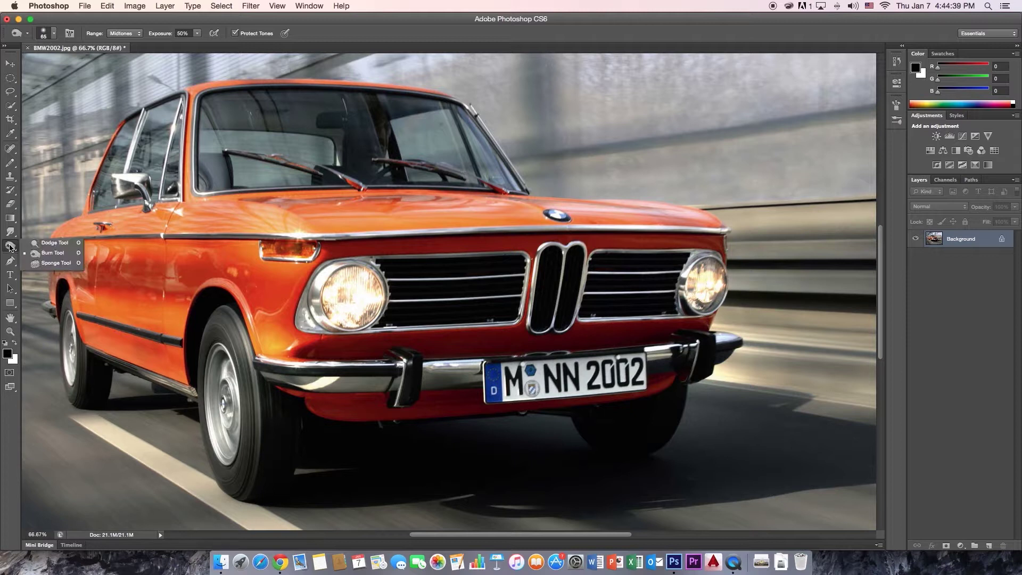
left_click(46, 263)
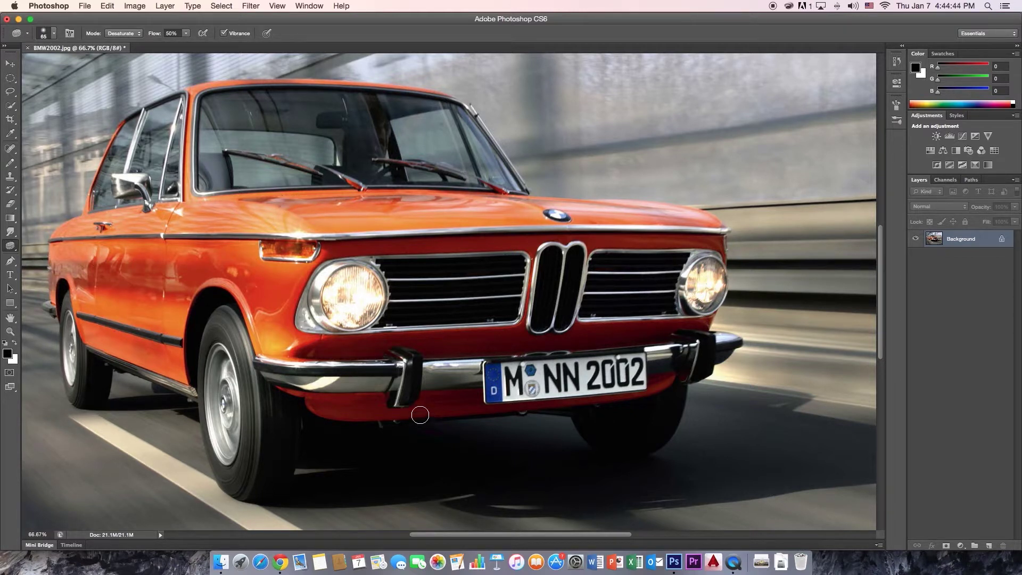
key("bracketright")
key("bracketright")
key("bracketright")
key("bracketright")
key("bracketright")
key("bracketright")
key("bracketright")
key("bracketright")
key("bracketright")
key("bracketright")
key("bracketright")
key("bracketright")
key("bracketright")
key("bracketright")
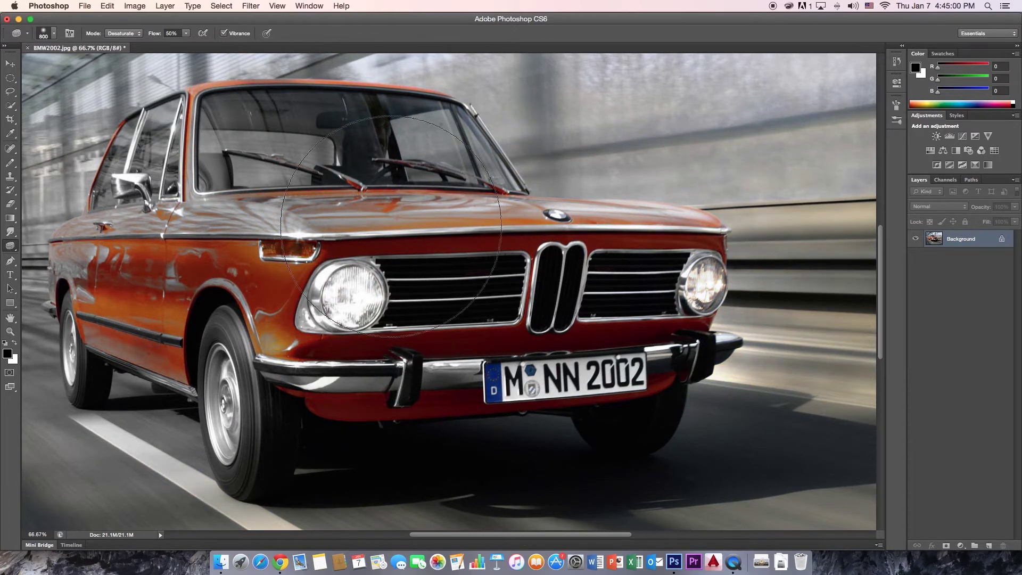
mouse_move(353, 263)
left_mouse_down()
mouse_move(282, 346)
mouse_move(320, 298)
mouse_move(308, 319)
left_mouse_up()
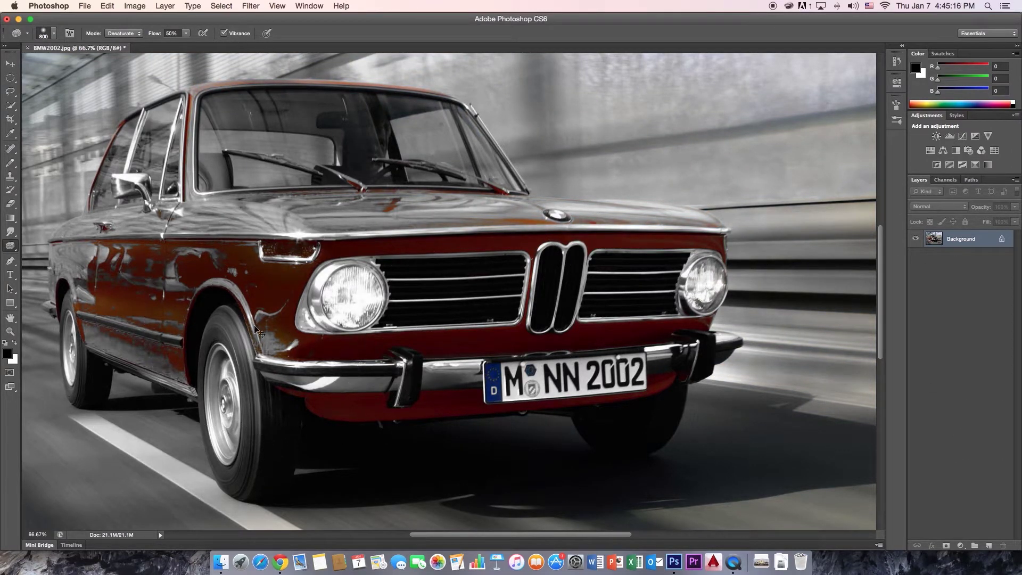
- Bring back the original colors of the desaturated car and road with the 1400-pixel History Brush
key("super+minus")
key("super+minus")
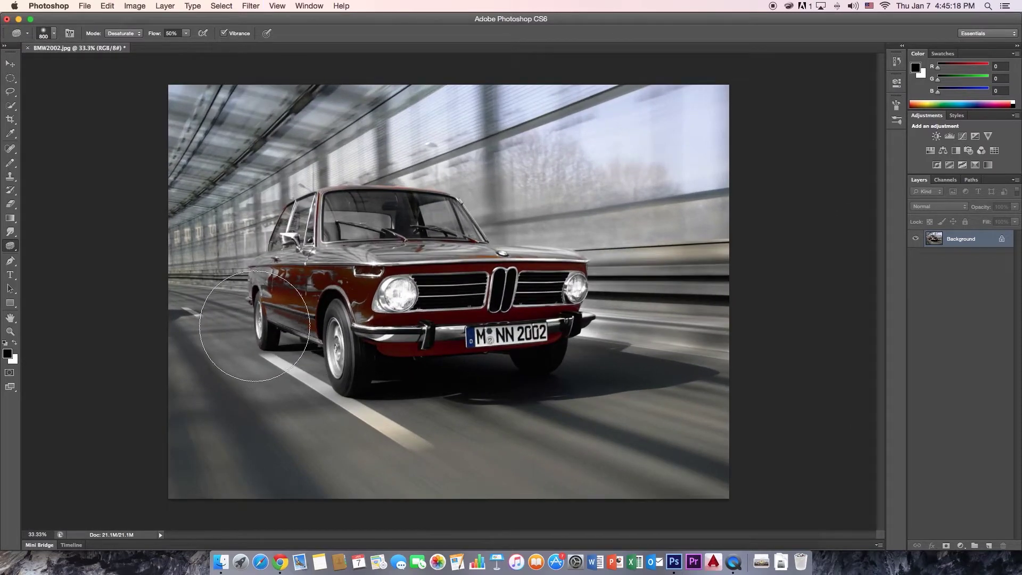
left_click(10, 190)
mouse_move(570, 341)
left_mouse_down()
mouse_move(564, 319)
mouse_move(468, 298)
mouse_move(383, 308)
mouse_move(392, 337)
left_mouse_up()
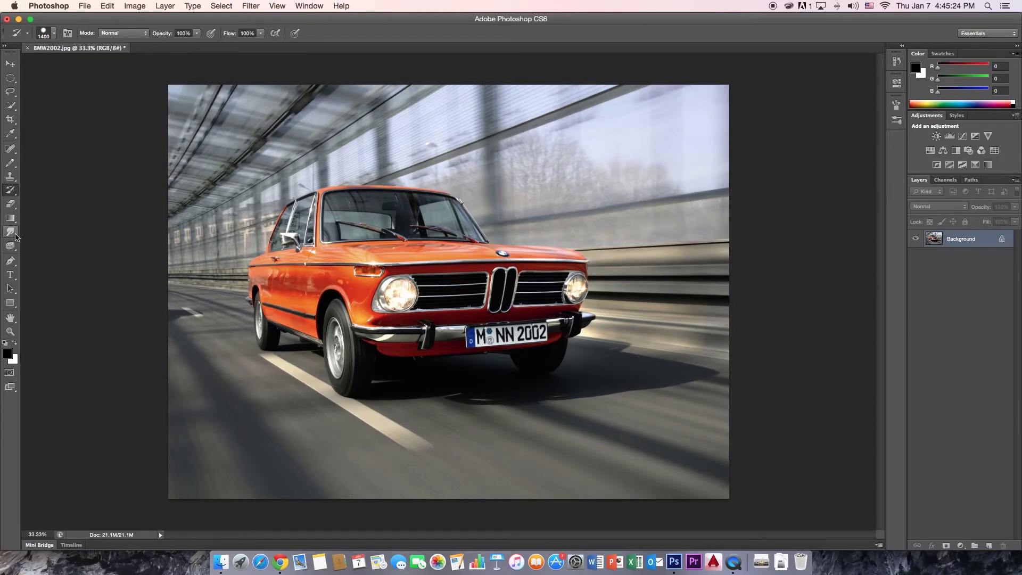
left_click(11, 61)
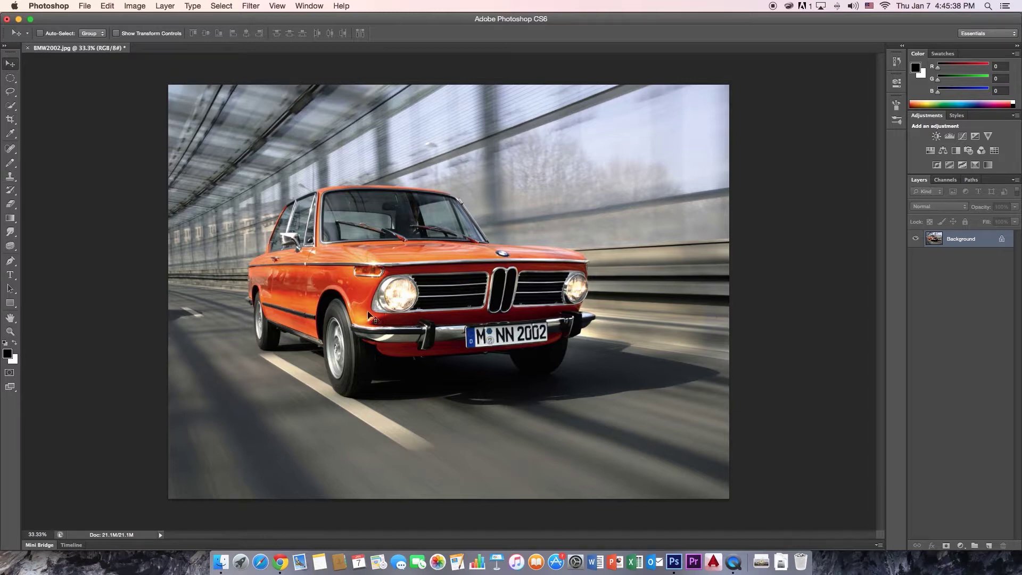
left_click(13, 165)
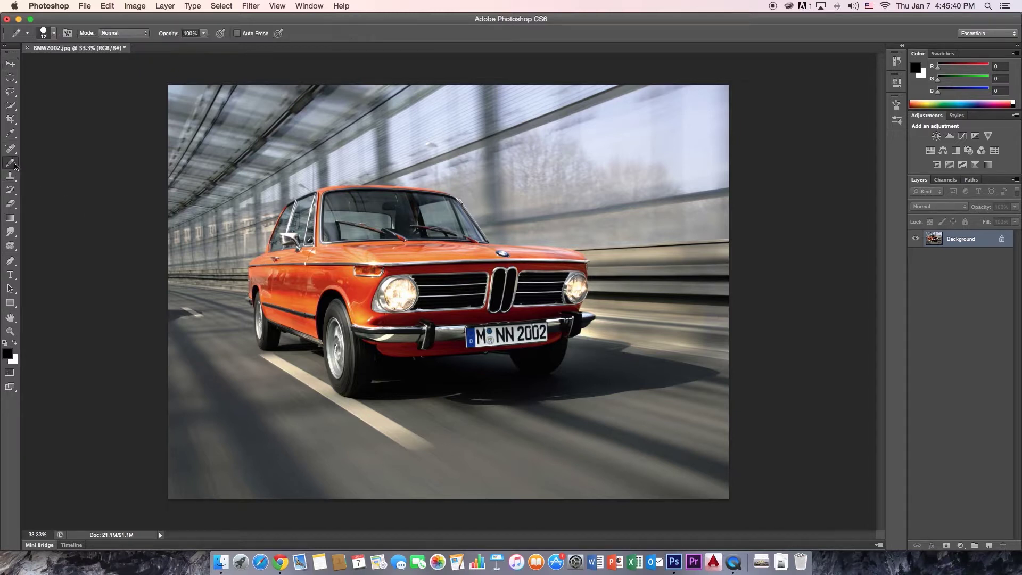
left_click(15, 152)
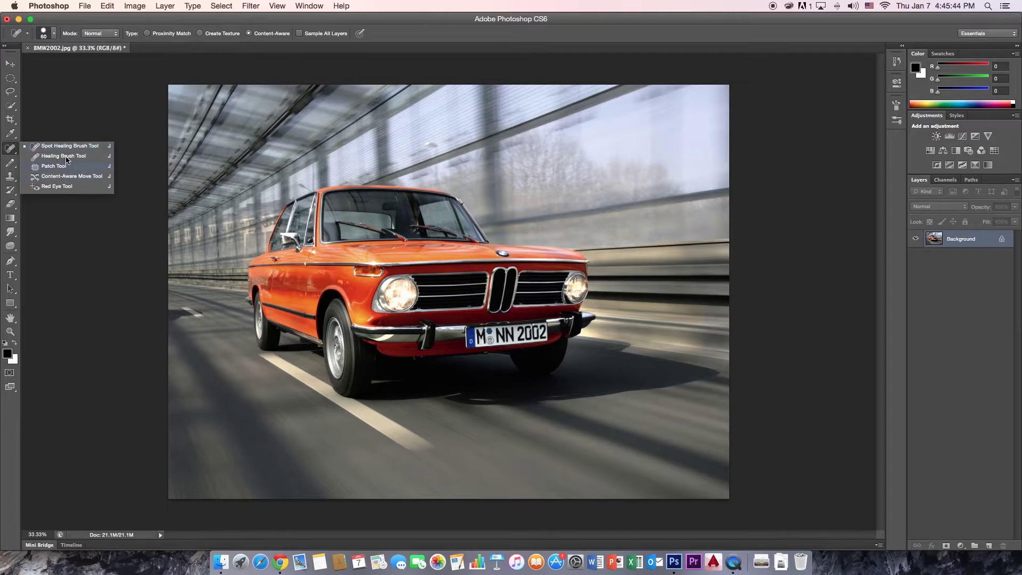
left_click(11, 151)
left_click(11, 151)
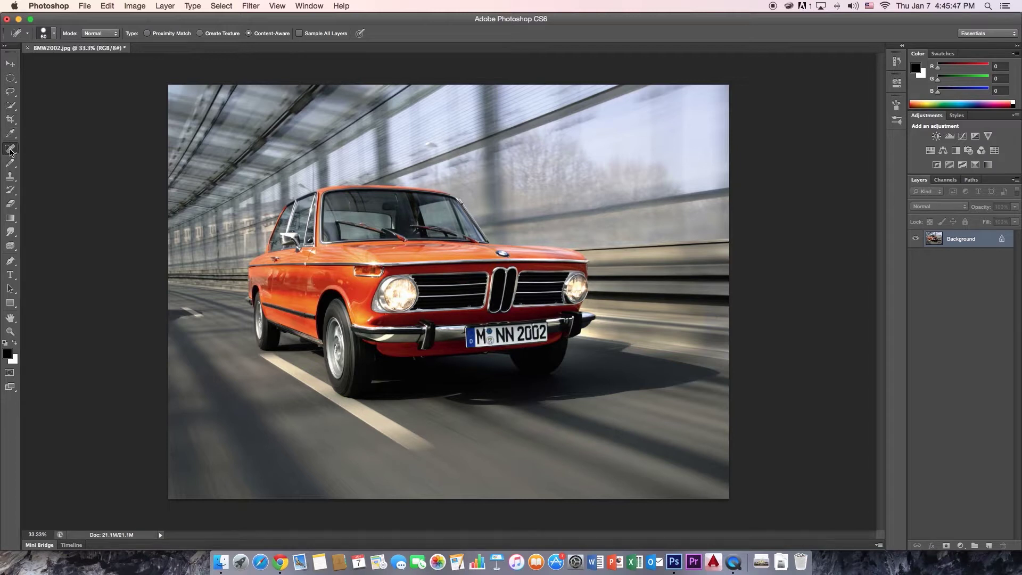
left_click(10, 175)
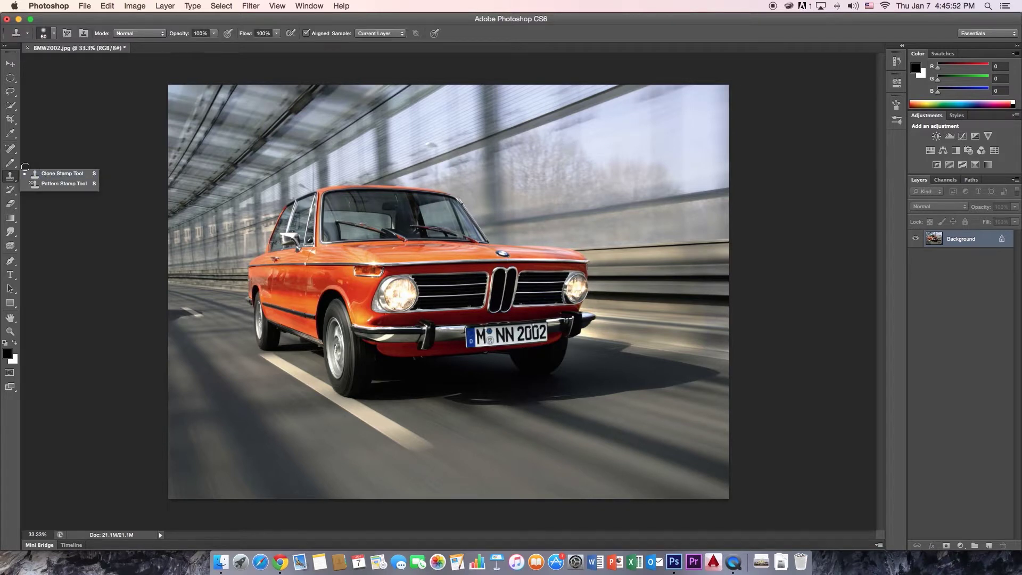
left_click(11, 192)
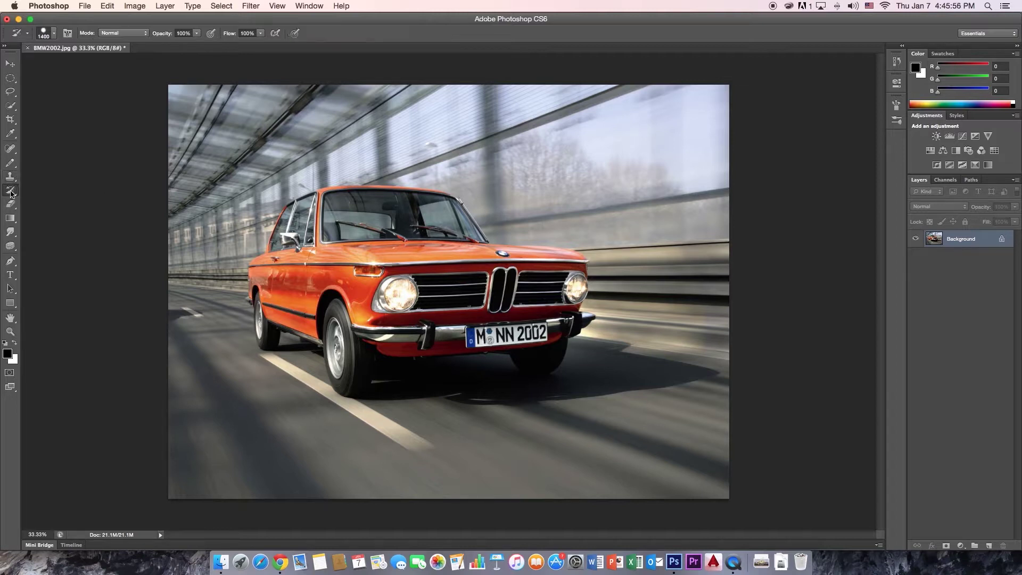
left_click(10, 203)
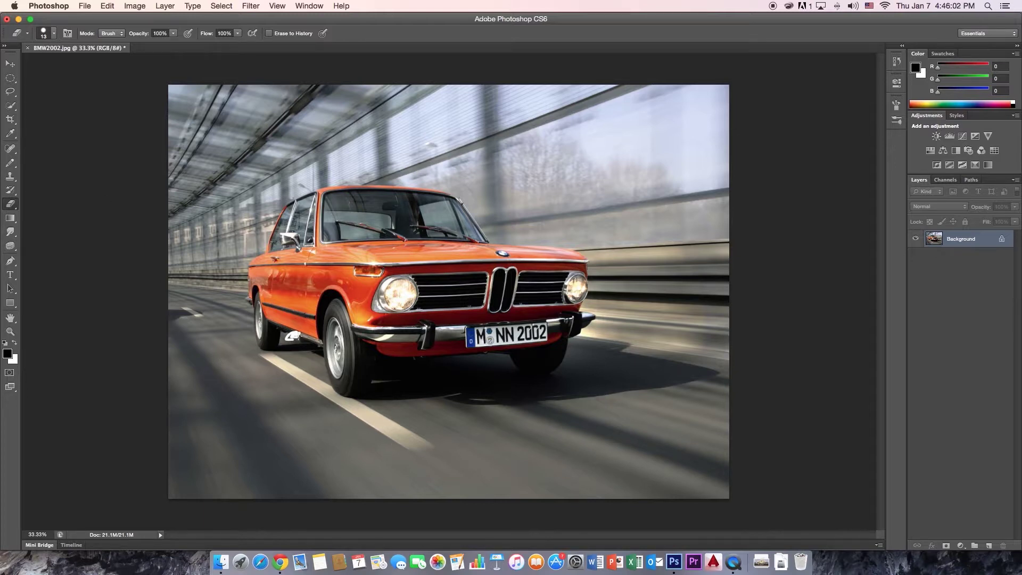
key("super+z")
left_click(10, 232)
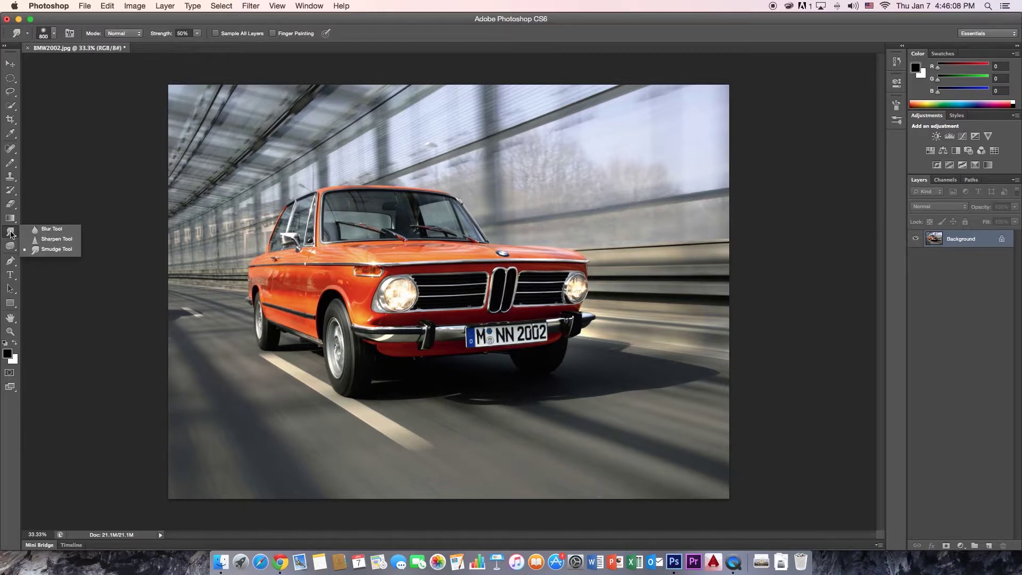
left_click(10, 248)
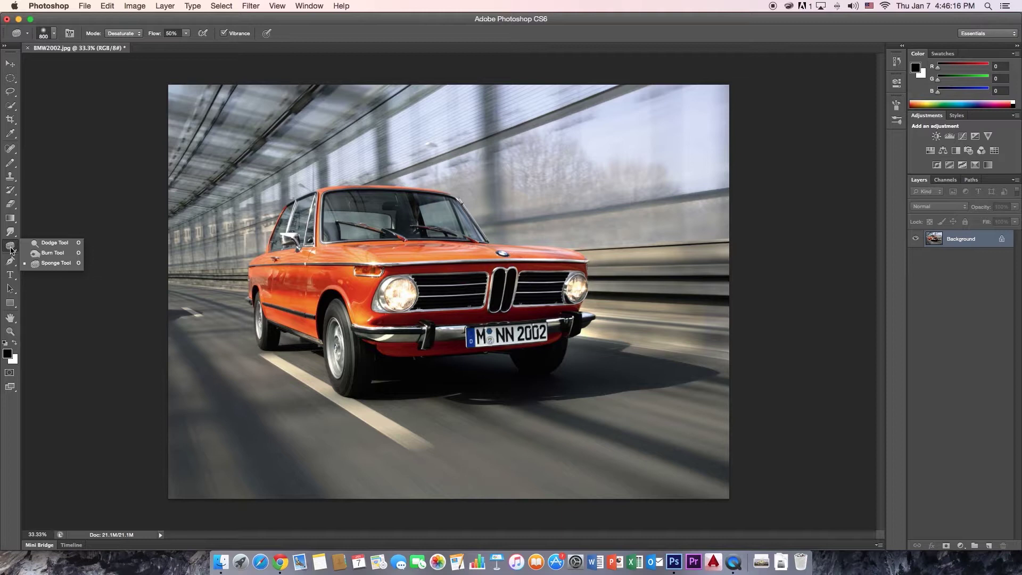
left_click(11, 249)
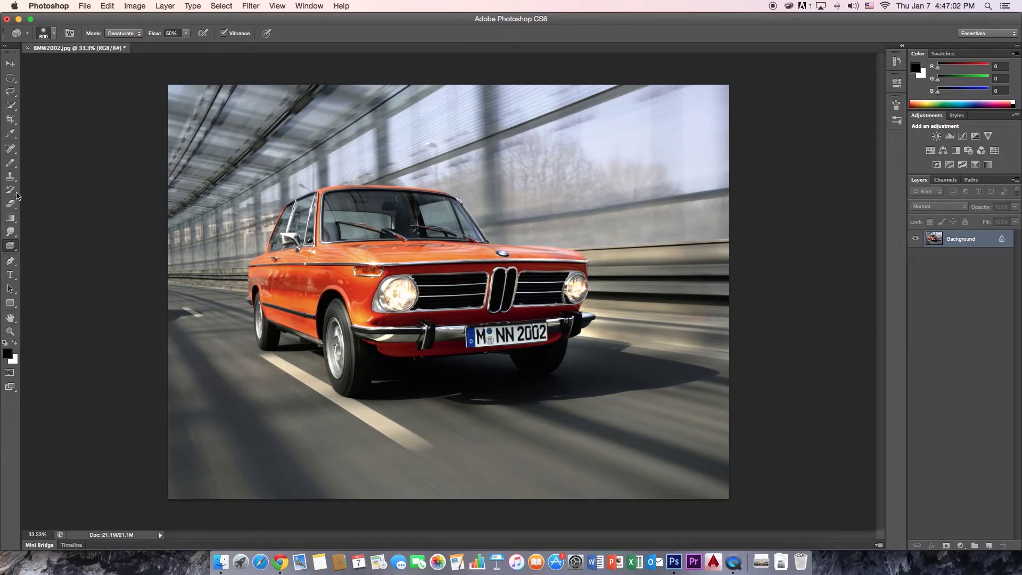
- Paint the initials "S.B." in black on the road in front of the car using the Brush tool at 25 pixels and 18% opacity
left_click(12, 163)
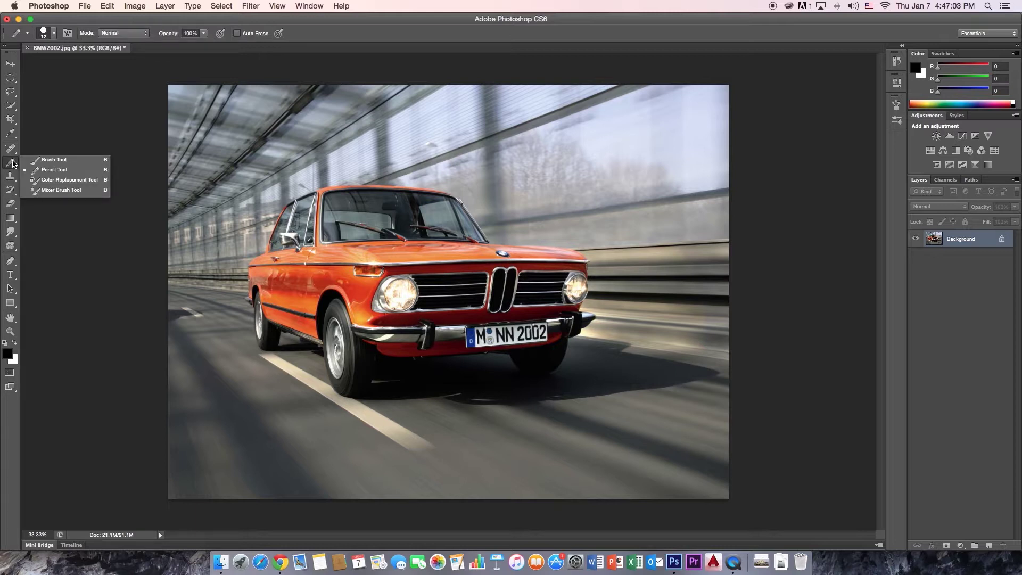
left_click(45, 161)
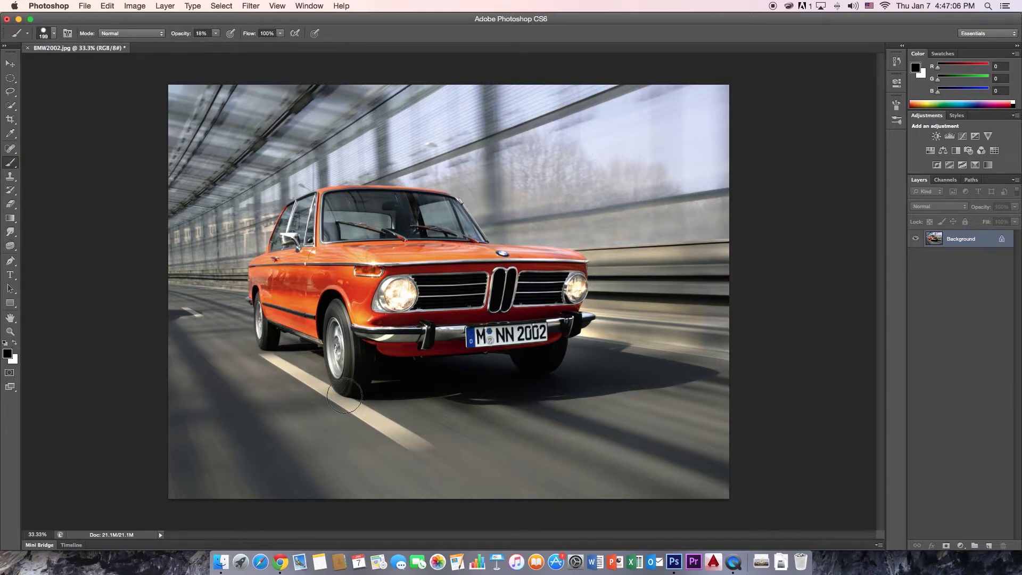
left_click(16, 167)
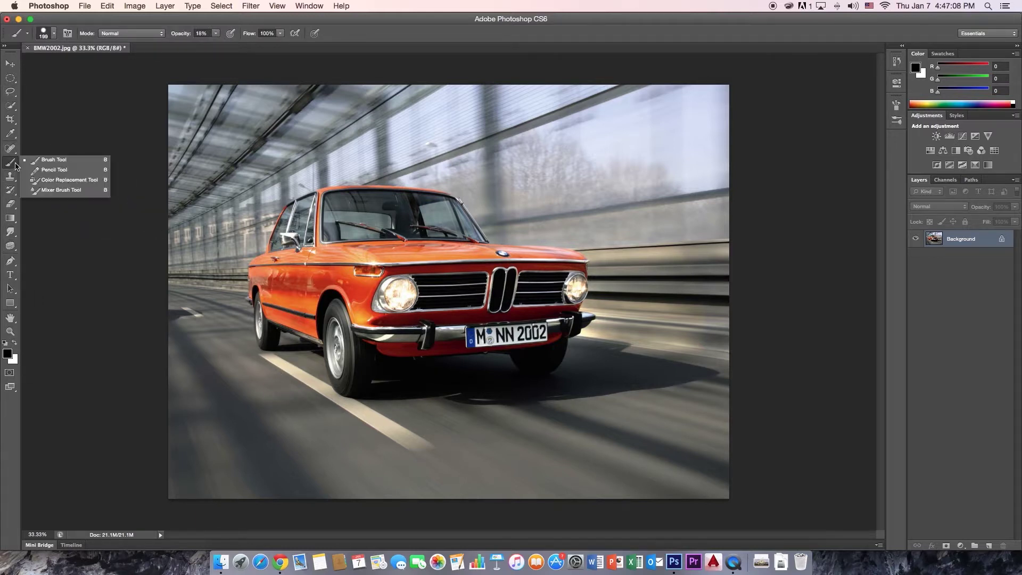
left_click(35, 164)
left_click(47, 33)
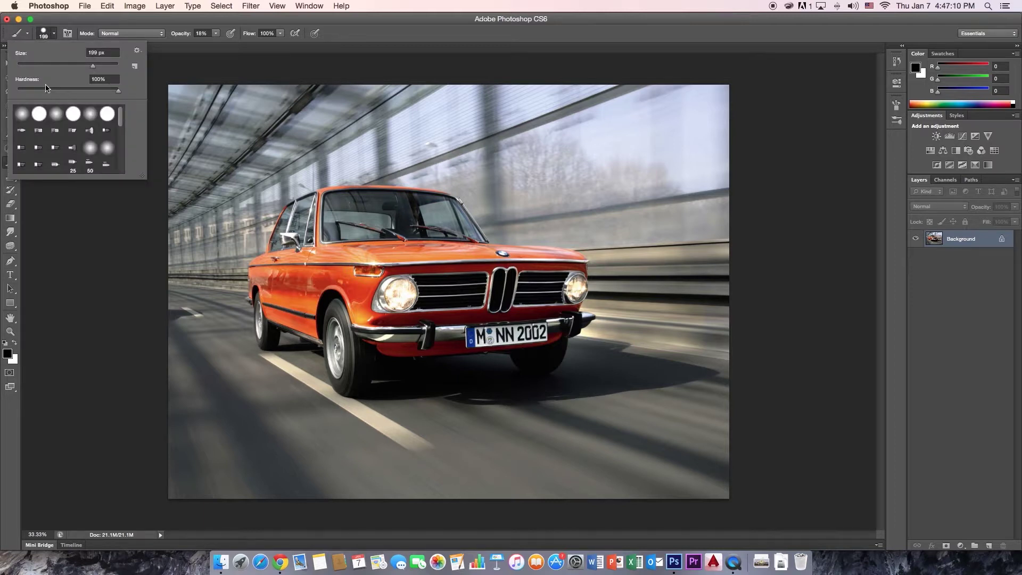
left_click_drag(45, 63, 36, 66)
left_click(281, 413)
mouse_move(280, 413)
left_mouse_down()
mouse_move(255, 405)
mouse_move(251, 416)
mouse_move(280, 440)
mouse_move(273, 450)
mouse_move(244, 443)
mouse_move(257, 450)
mouse_move(305, 431)
mouse_move(294, 464)
mouse_move(309, 421)
mouse_move(327, 443)
mouse_move(305, 442)
mouse_move(321, 446)
mouse_move(318, 427)
mouse_move(308, 426)
mouse_move(325, 444)
mouse_move(305, 444)
mouse_move(328, 464)
mouse_move(296, 465)
mouse_move(328, 467)
mouse_move(299, 456)
left_mouse_up()
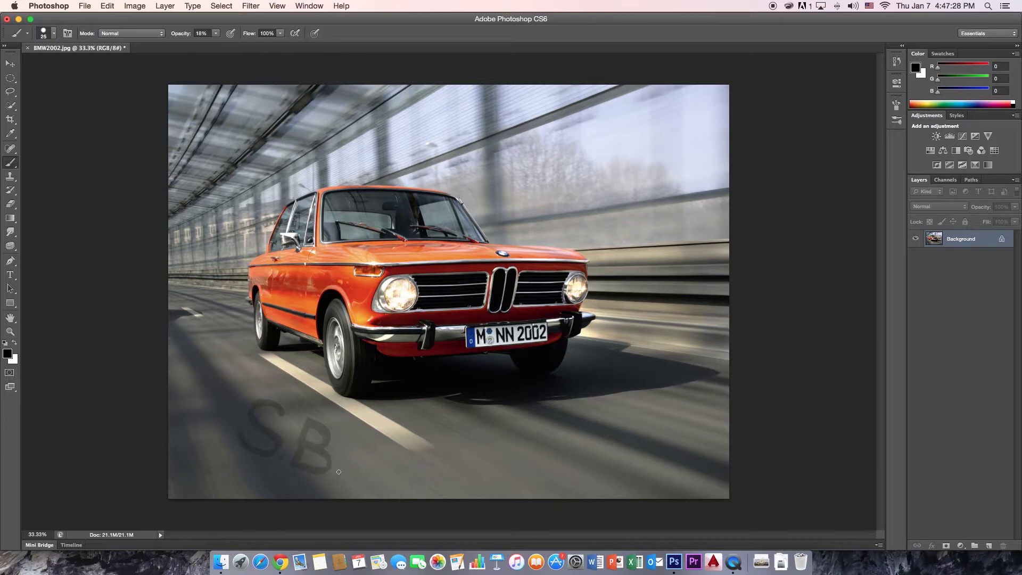
- Start saving the car image under a new name, entering Lesson1 as the file name in the Photoshop Lesson 1 folder
left_click(48, 5)
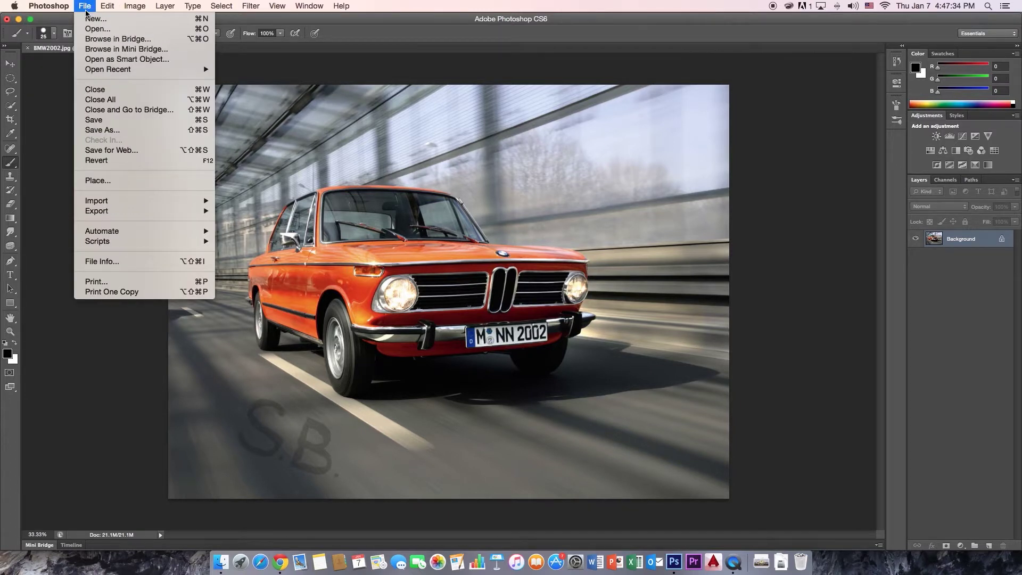
left_click(111, 131)
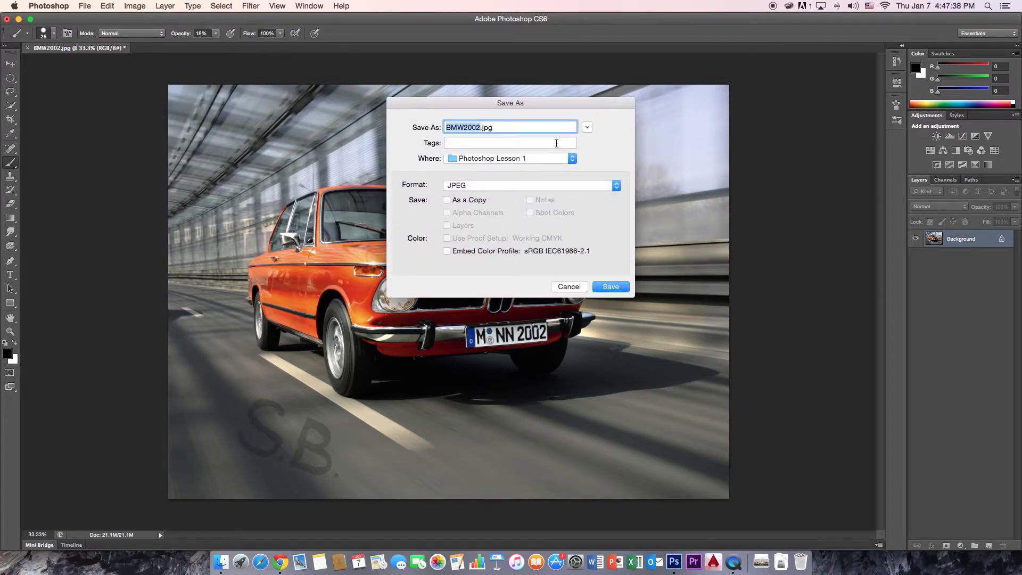
type("Lesson")
key("BackSpace")
type("1")
- Review the file formats, keep JPEG, and save with Maximum quality 12 and progressive format with 3 scans
left_click(614, 189)
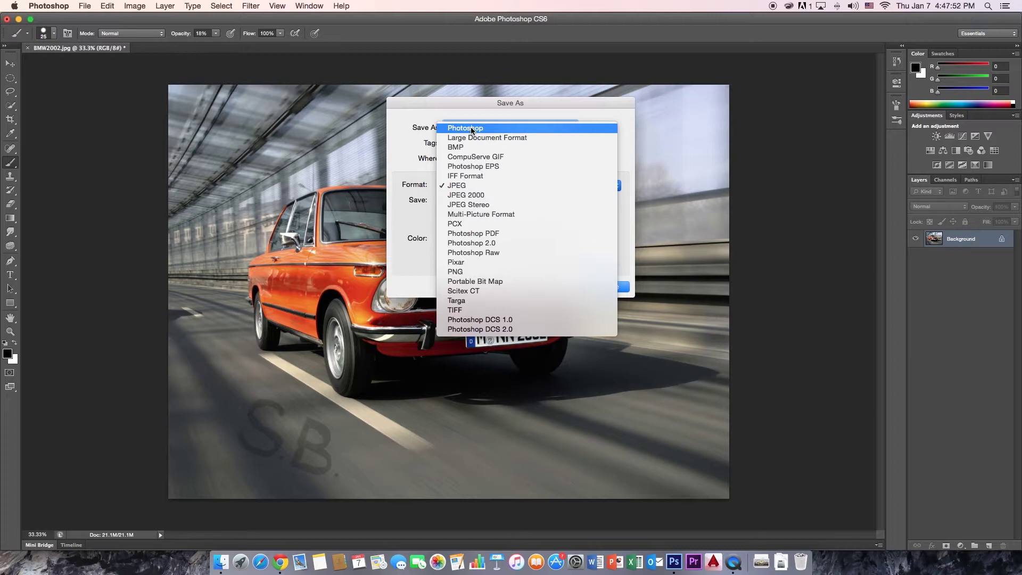
left_click(509, 187)
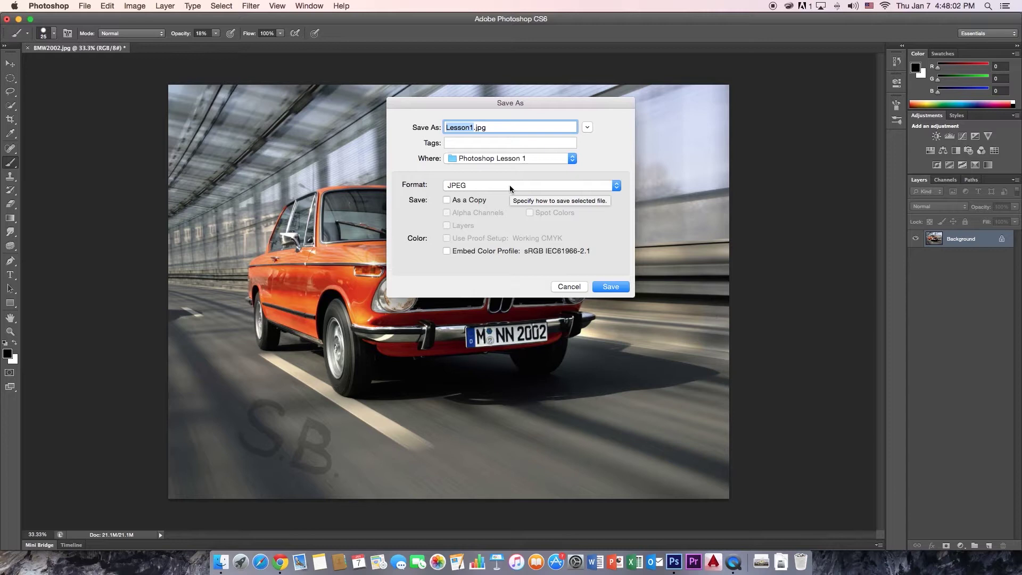
left_click(509, 184)
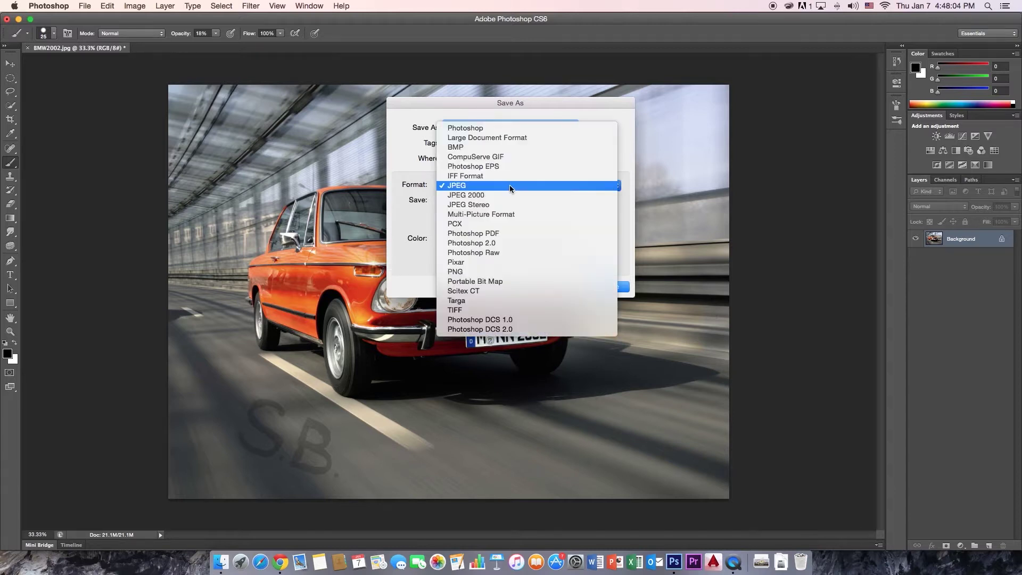
left_click(509, 184)
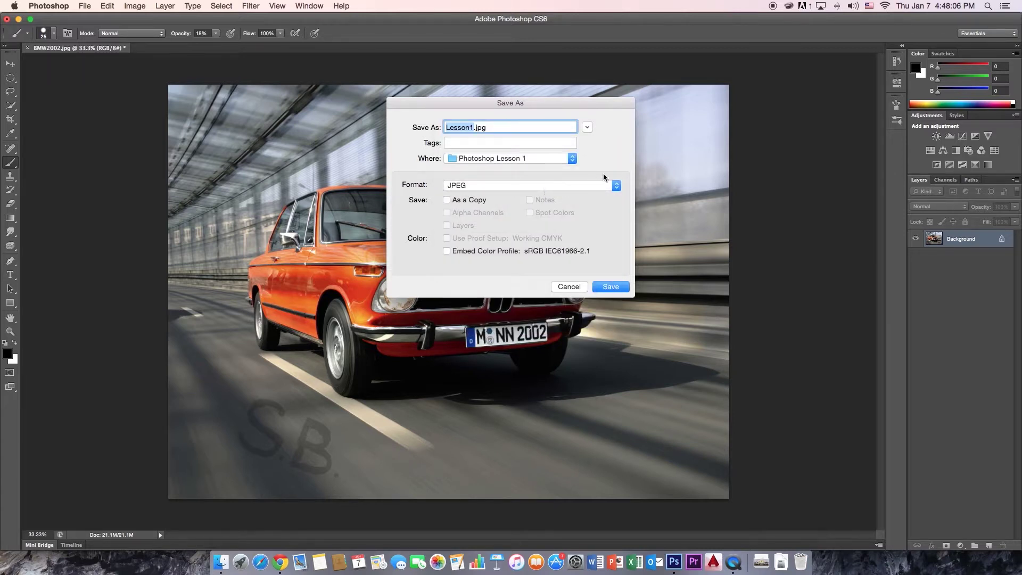
left_click(611, 287)
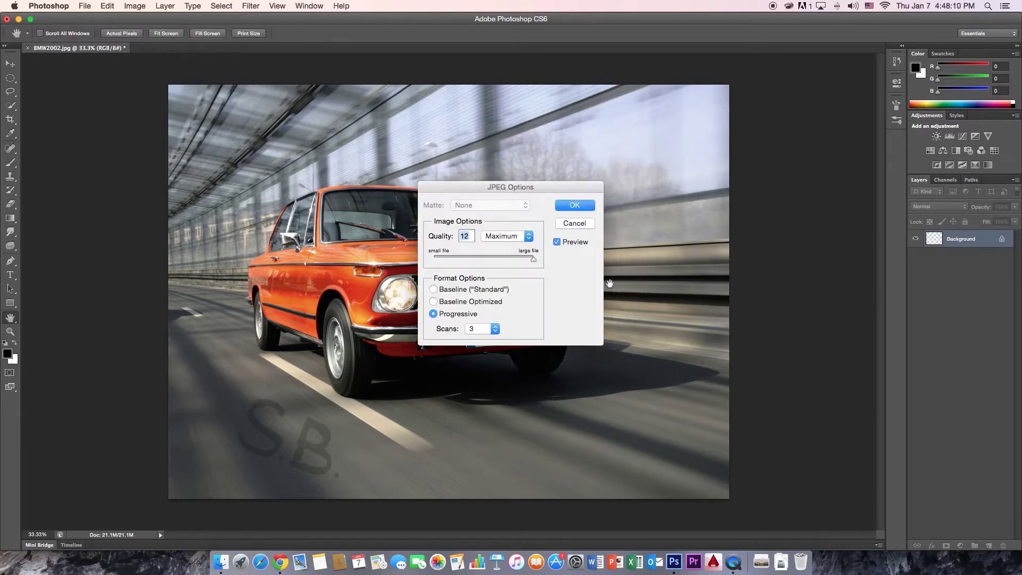
left_click(582, 206)
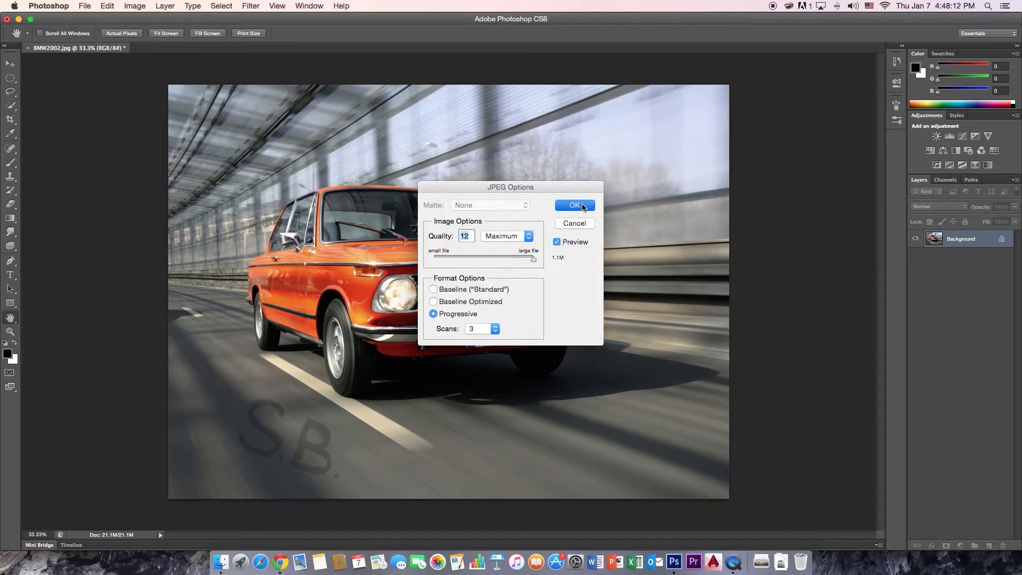
key("b")
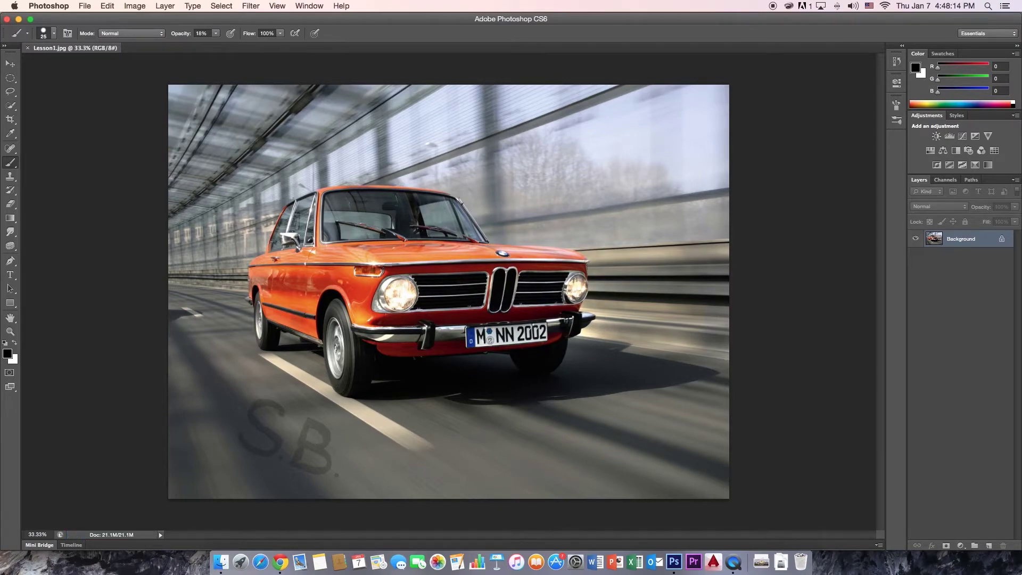
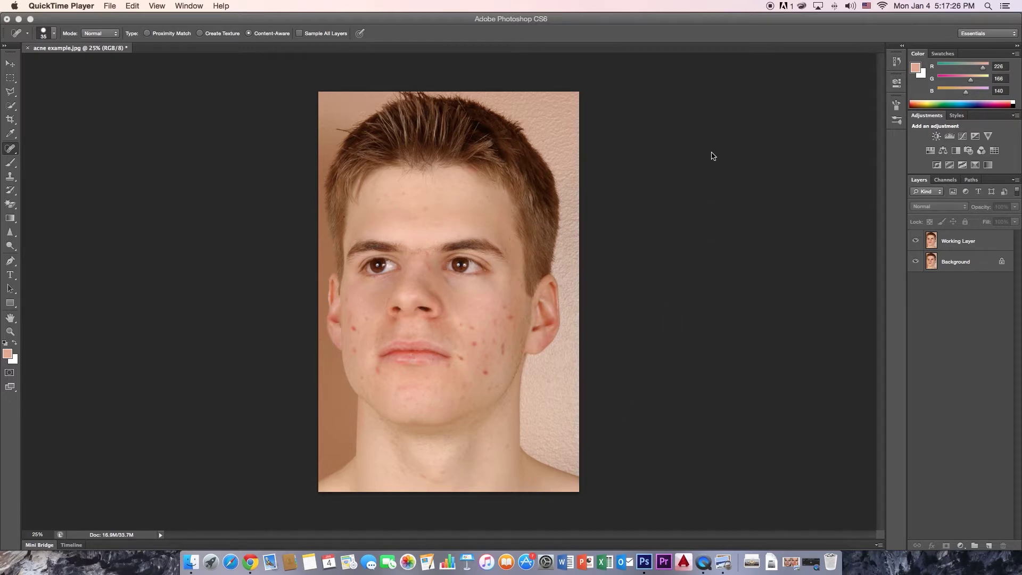
- Choose the Spot Healing Brush for the acne portrait and make Working Layer active, with the face magnified to 50%
left_click(12, 154)
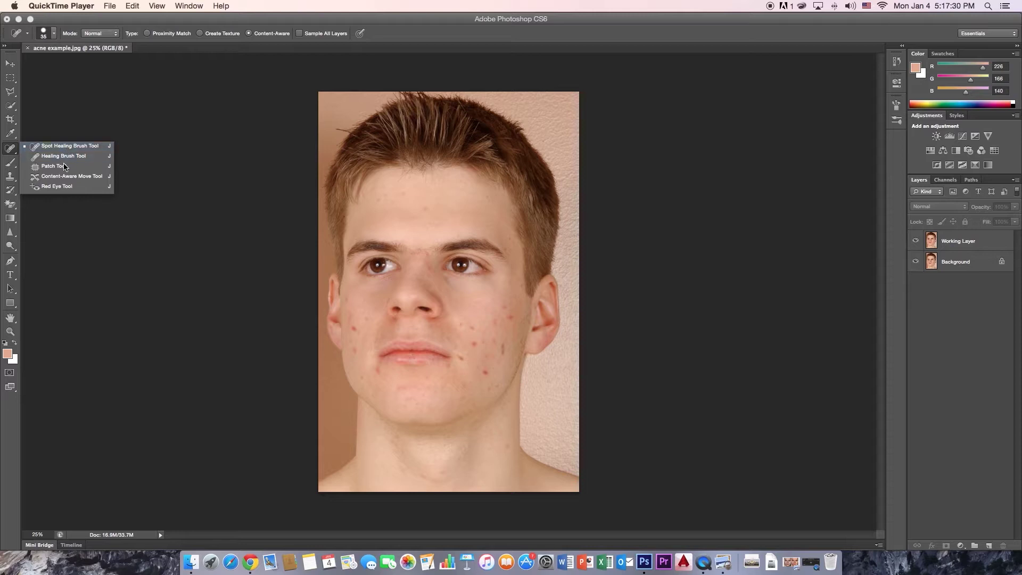
left_click(58, 146)
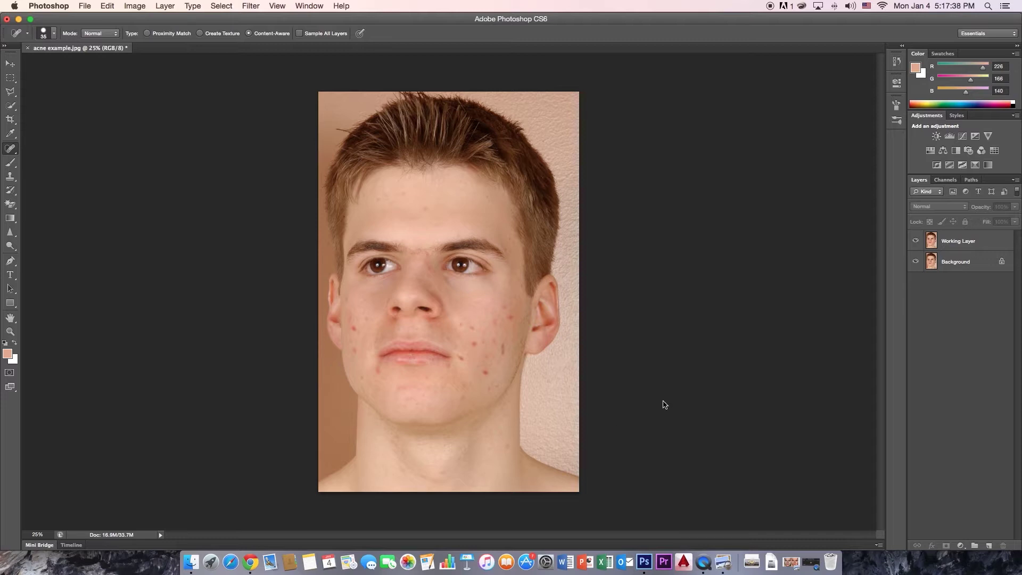
key("super+equal")
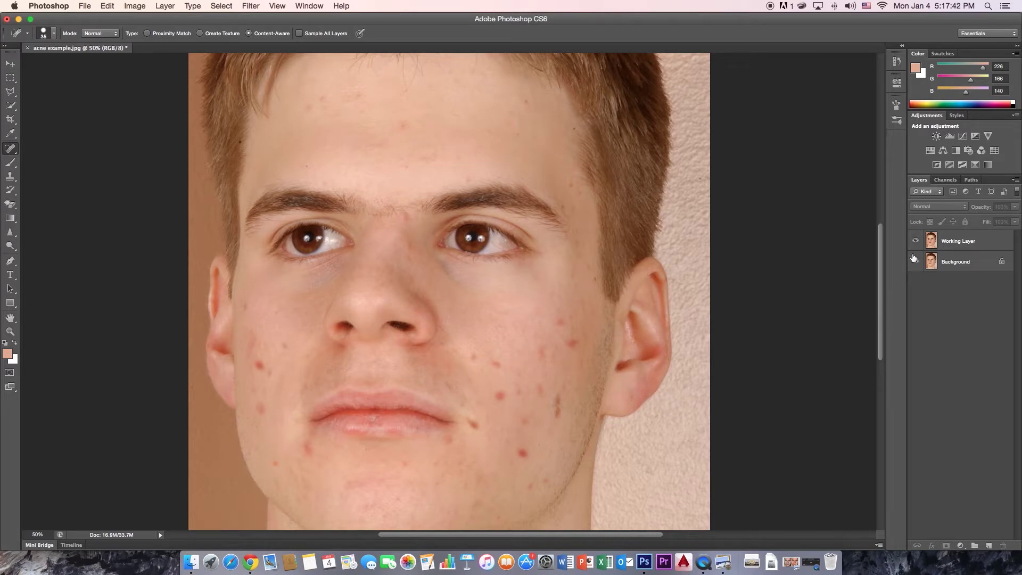
left_click(929, 240)
left_click_drag(879, 264, 874, 279)
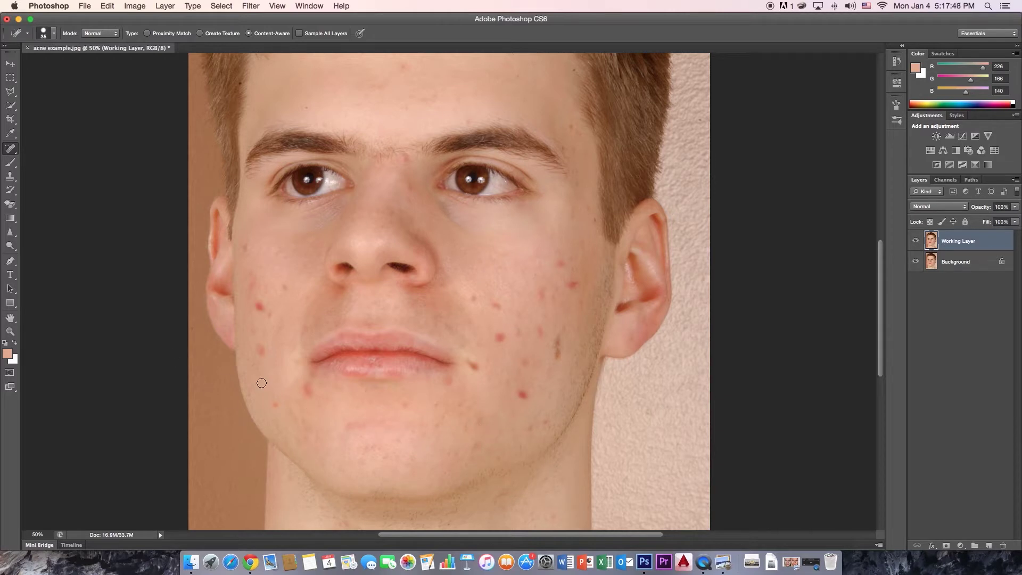
left_click(10, 151)
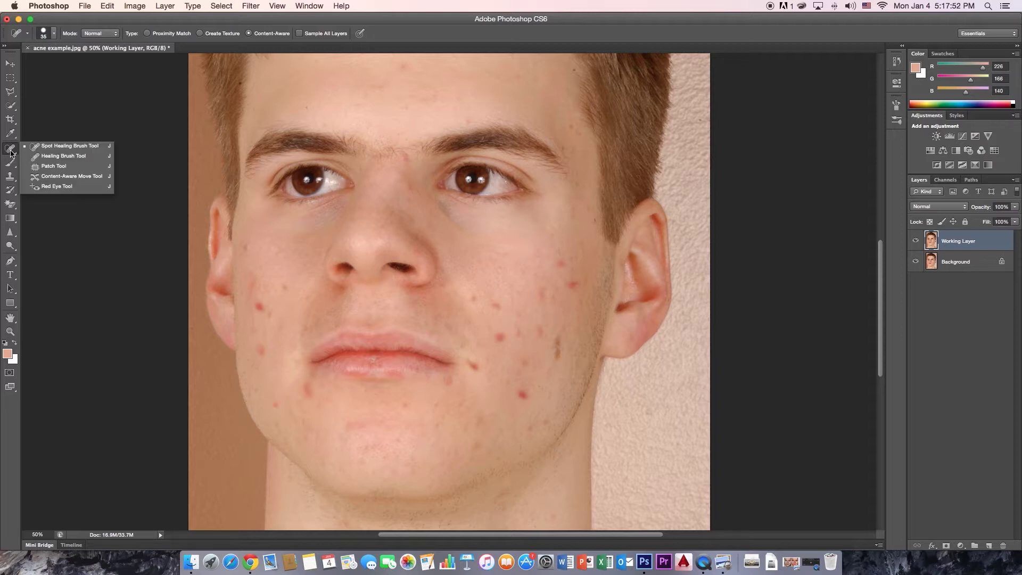
left_click(49, 147)
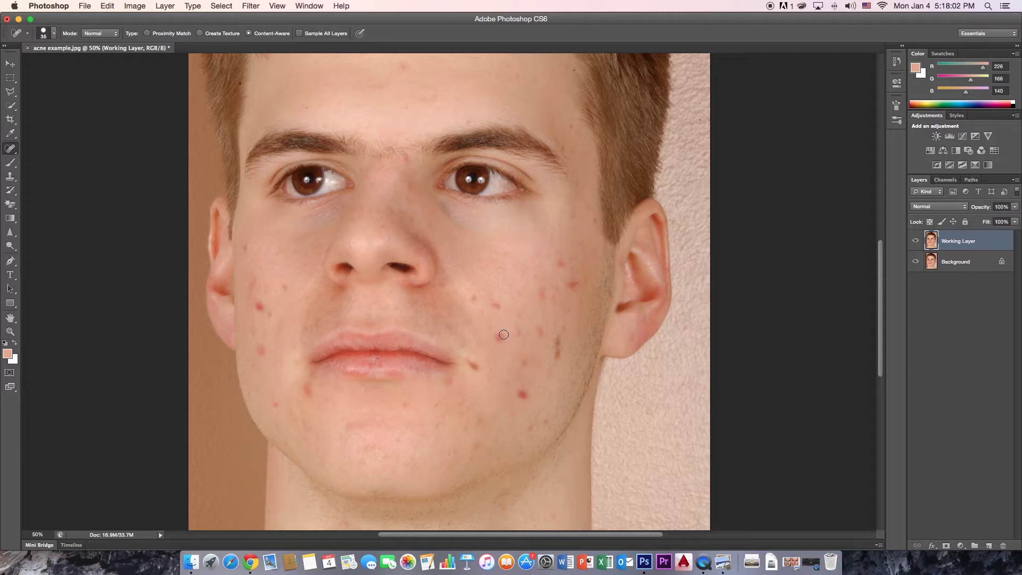
- Heal the red spots beside the mouth and across the middle of the cheek on the photo's right side with the 35-pixel Spot Healing Brush
left_click_drag(499, 333, 501, 341)
left_click_drag(499, 310, 496, 310)
left_click_drag(525, 394, 520, 390)
left_click_drag(473, 362, 476, 367)
left_click(474, 299)
left_click(516, 332)
left_click_drag(524, 359, 524, 359)
left_click_drag(559, 346, 537, 327)
left_click(559, 337)
- Remove the remaining blemishes on the upper cheek, along the jaw and below the mouth corner on the photo's right side
left_click_drag(576, 288, 565, 282)
left_click_drag(563, 262, 560, 263)
left_click_drag(546, 298, 541, 293)
left_click(531, 425)
left_click_drag(546, 423, 546, 422)
left_click_drag(483, 446, 481, 414)
left_click_drag(448, 378, 450, 382)
- Heal the acne spots on the photo's left cheek and the small marks around the chin
left_click_drag(306, 384, 291, 396)
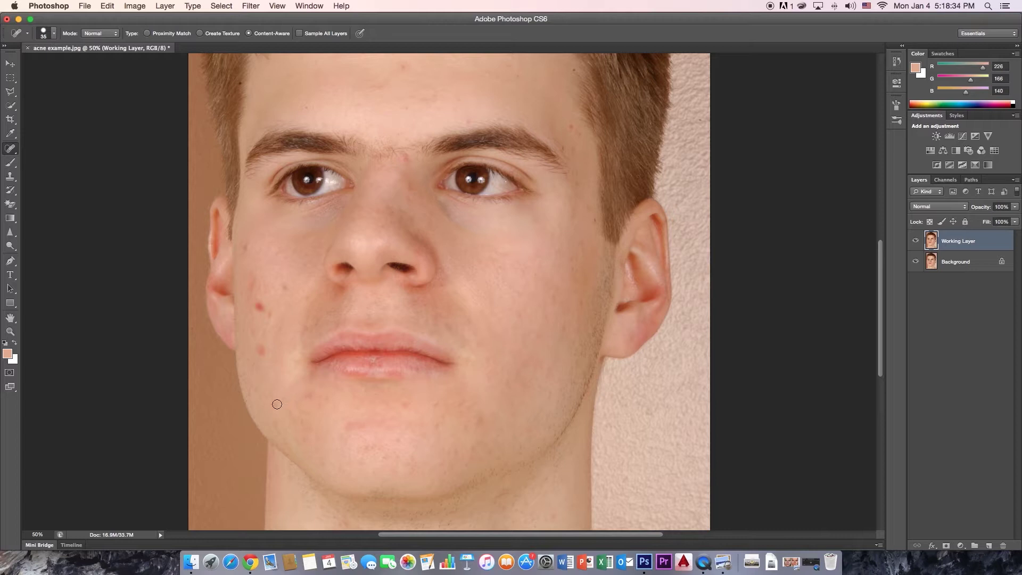
mouse_move(264, 357)
left_mouse_down()
mouse_move(264, 343)
mouse_move(264, 355)
left_mouse_up()
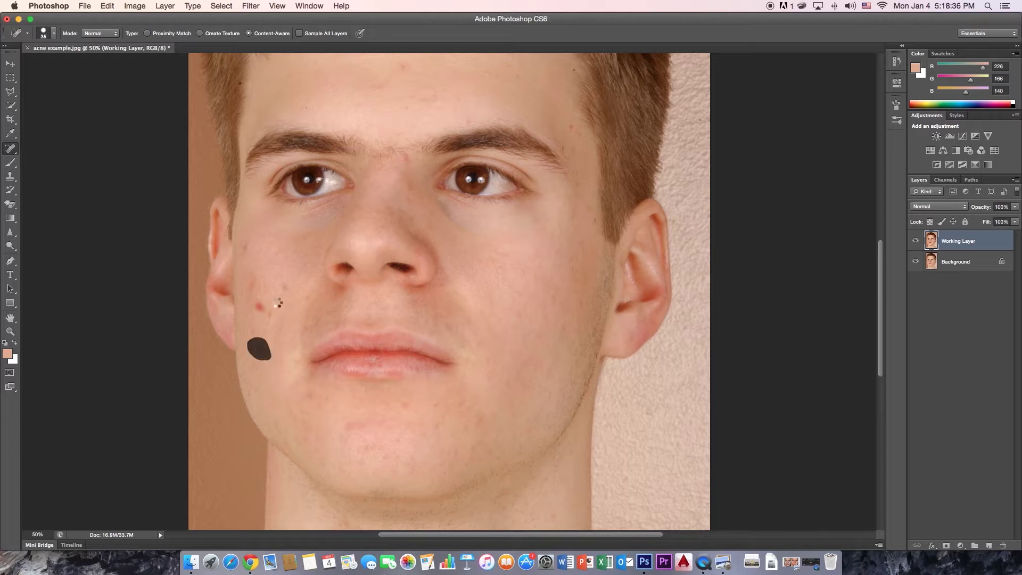
left_click_drag(259, 307, 286, 288)
left_click_drag(273, 313, 272, 314)
left_click_drag(245, 248, 246, 249)
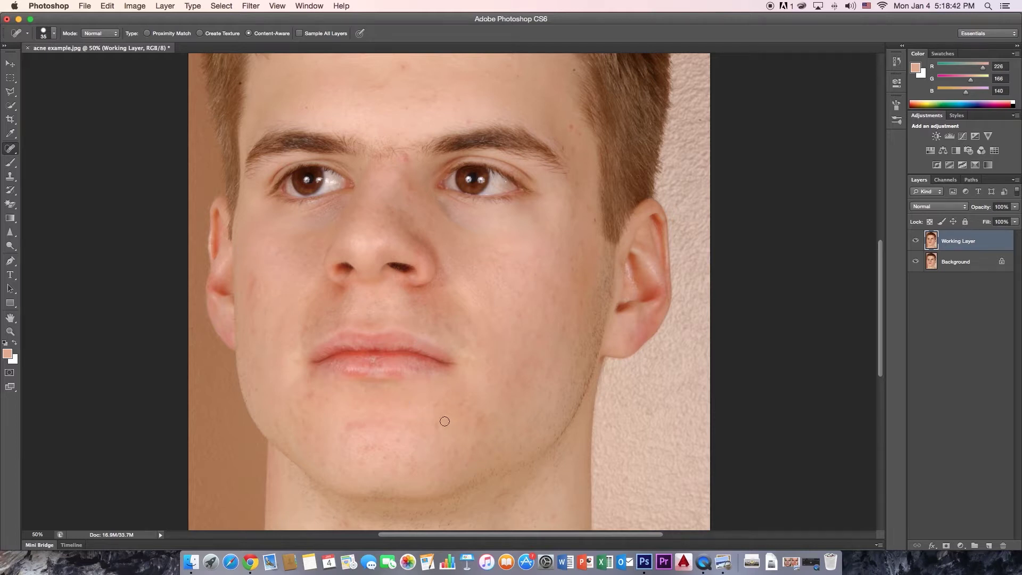
left_click_drag(445, 416, 445, 417)
- Enlarge the Spot Healing Brush to 60 pixels and smooth the redness on the photo's left cheek, left jaw and chin
key("bracketright")
key("bracketright")
key("bracketright")
key("bracketright")
key("bracketright")
key("bracketleft")
key("bracketleft")
key("bracketleft")
key("bracketleft")
key("bracketright")
key("bracketright")
left_click_drag(253, 274, 249, 292)
left_click(305, 434)
left_click(304, 424)
left_click_drag(358, 426, 344, 427)
left_click(308, 395)
left_click(296, 421)
- Spot-heal the discolored patches on the lower chin, the jaw and beside the mouth on the photo's right side
left_click(431, 430)
left_click(400, 440)
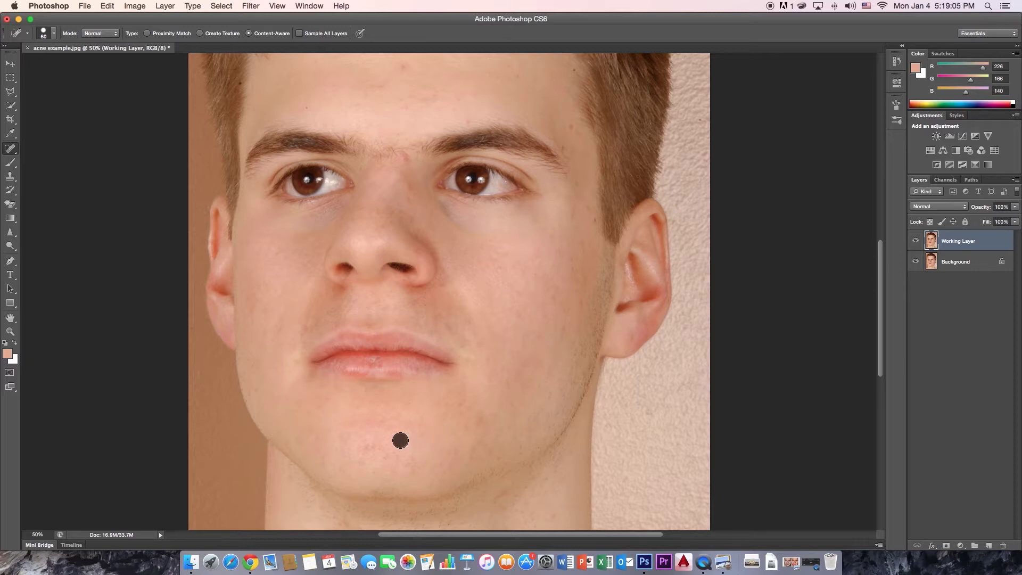
left_click(442, 469)
left_click(465, 469)
left_click(495, 459)
left_click(482, 423)
left_click(468, 426)
left_click(463, 343)
left_click(461, 325)
- Clean up the outer cheek between the eye and ear on the photo's right side with the Spot Healing Brush
scroll(528, 348, "down", 2)
scroll(541, 331, "up", 4)
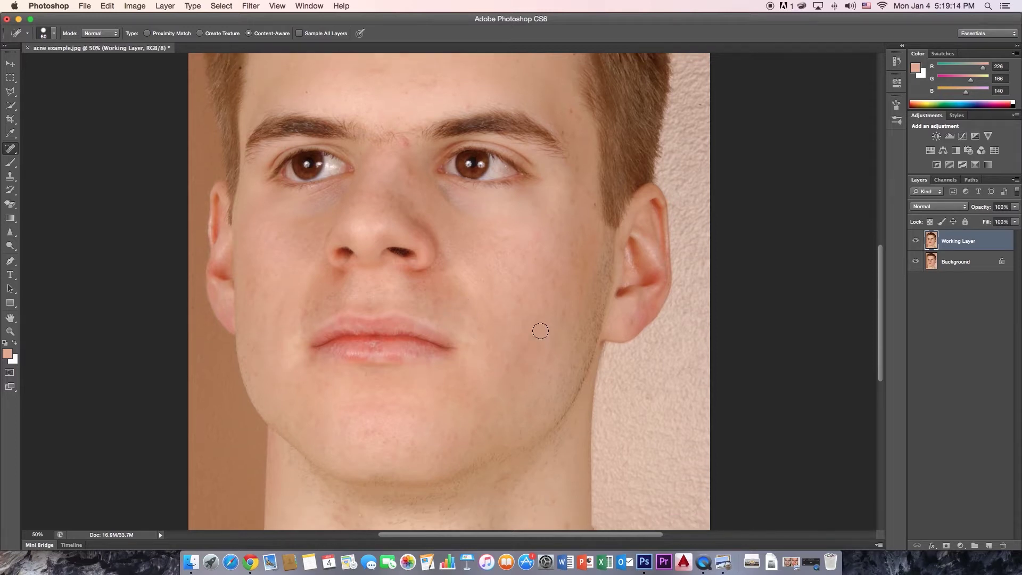
left_click(588, 254)
left_click(586, 246)
left_click(568, 249)
left_click(578, 264)
left_click(579, 280)
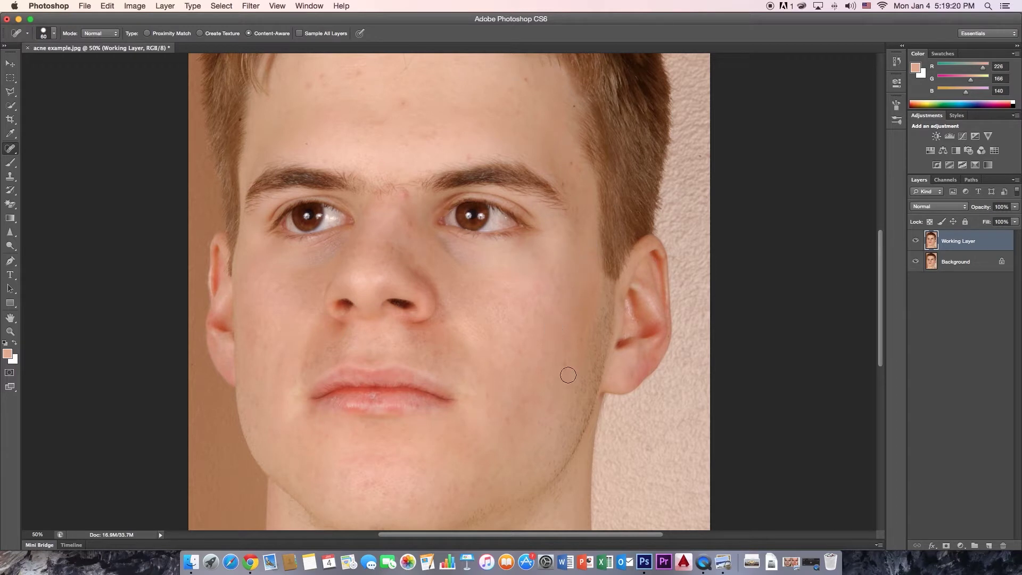
left_click(580, 338)
- Heal the marks near the outer eyebrow and on the photo's right side of the forehead
scroll(477, 276, "up", 3)
left_click(568, 230)
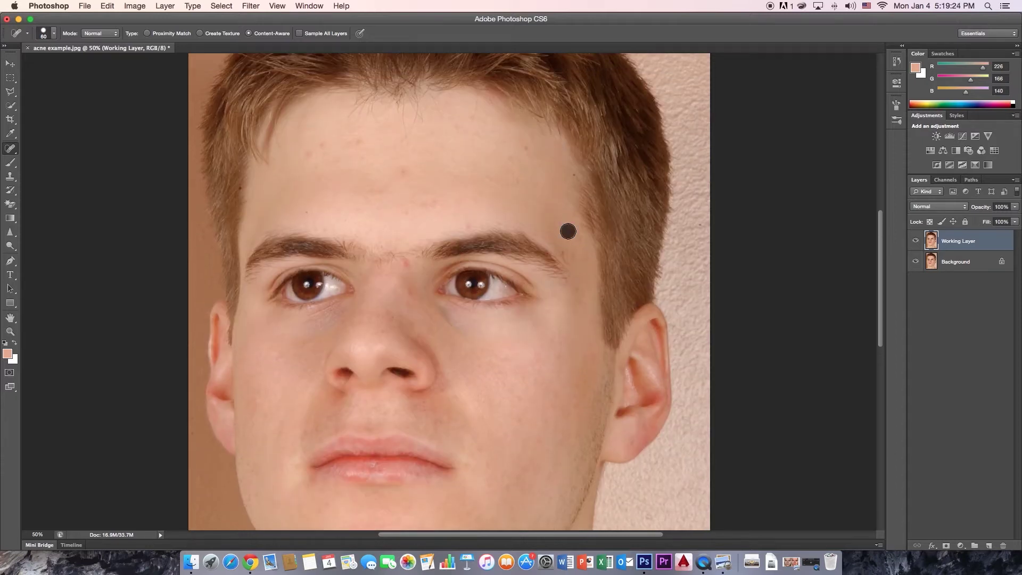
left_click(565, 251)
left_click(525, 148)
left_click(516, 181)
- Remove the red spots from the center and left of the forehead and the marks just above both eyebrows
left_click(402, 172)
left_click(391, 162)
left_click(356, 139)
left_click(322, 146)
left_click(325, 153)
left_click(360, 156)
left_click(307, 214)
left_click(468, 221)
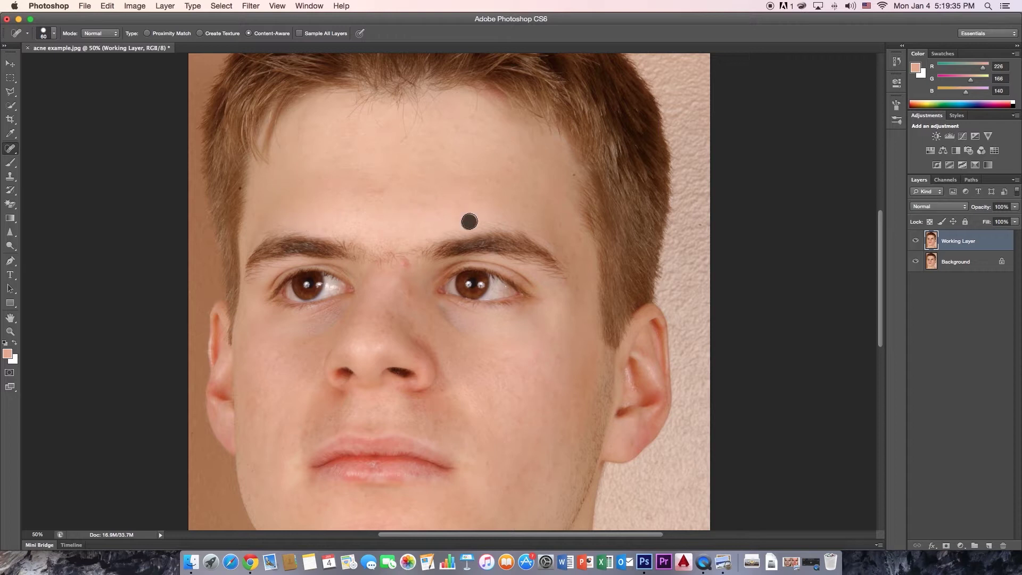
- Heal the spots at the photo's right temple and the small dark dots along both hairlines
left_click(572, 175)
left_click(579, 241)
left_click(581, 287)
left_click(580, 257)
left_click(576, 254)
left_click(239, 187)
scroll(600, 239, "down", 2)
scroll(490, 330, "up", 3)
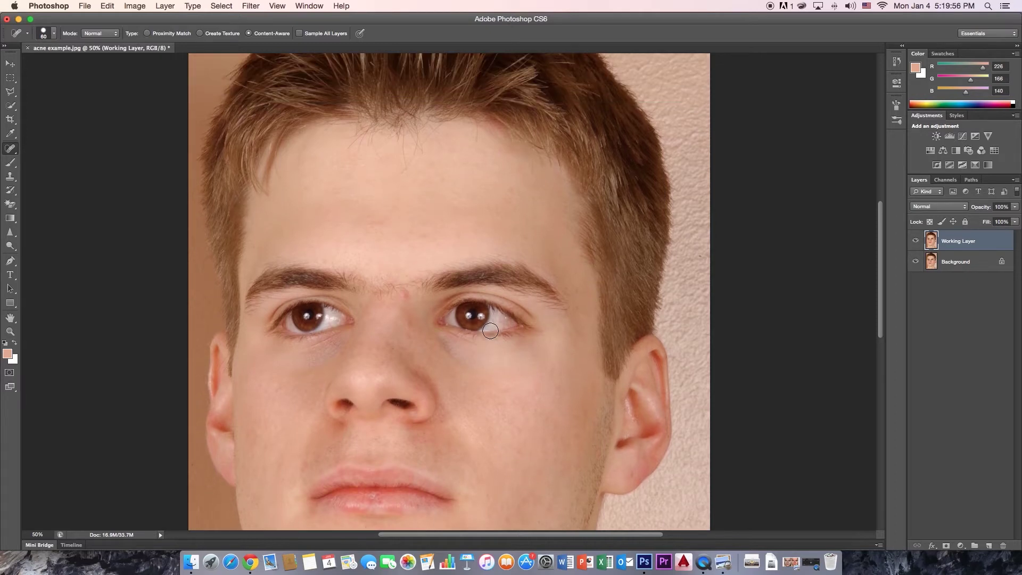
- Heal the red mark between the eyebrows and the skin along the lower cheek edge on the photo's left side
left_click(404, 296)
scroll(497, 388, "down", 7)
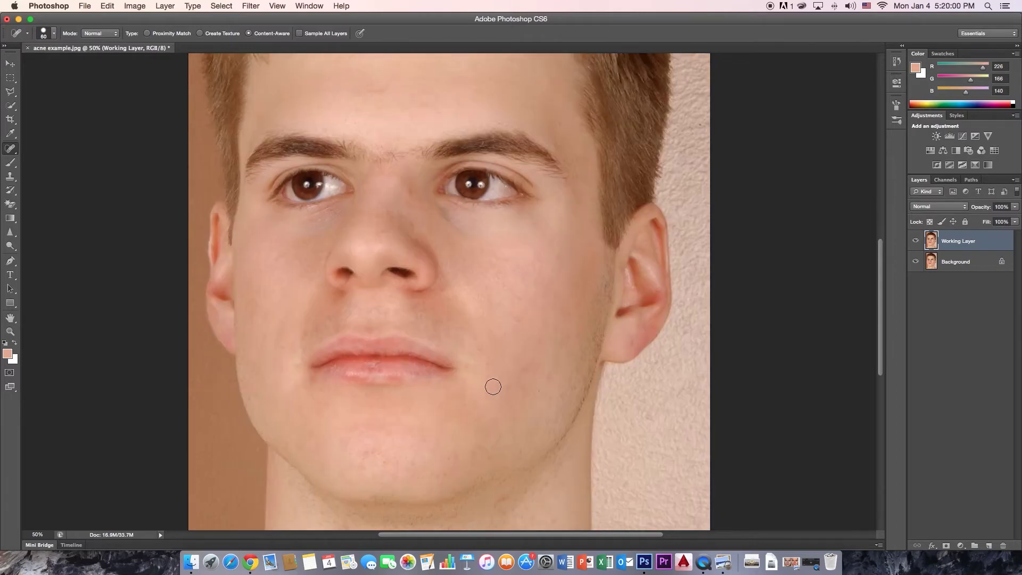
mouse_move(258, 317)
left_mouse_down()
mouse_move(269, 305)
mouse_move(262, 335)
mouse_move(280, 349)
mouse_move(270, 366)
left_mouse_up()
- Remove the blemishes on the photo's right side of the neck and around the throat with the Spot Healing Brush
scroll(467, 493, "down", 7)
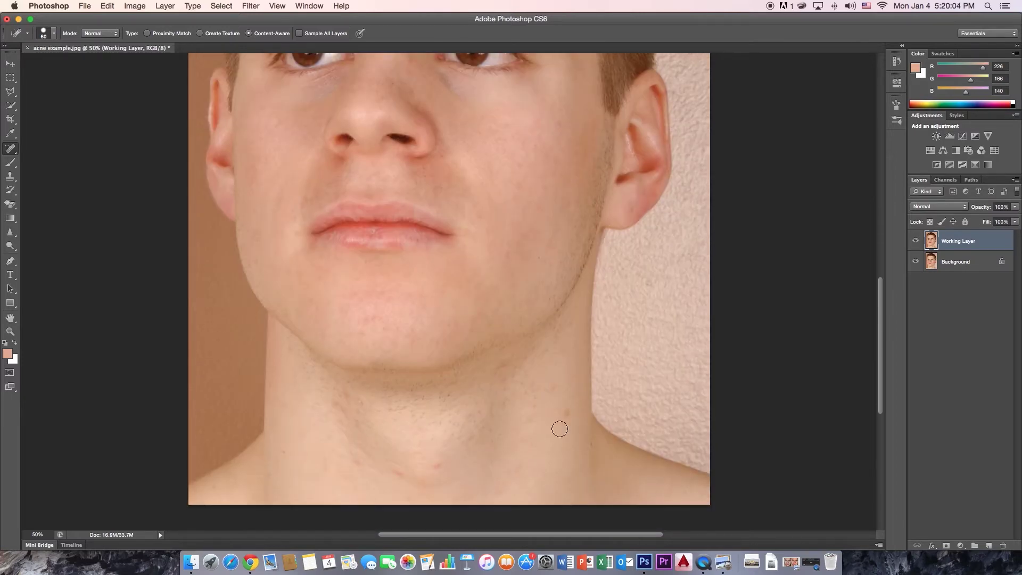
left_click(564, 414)
left_click(551, 389)
left_click(358, 464)
left_click(358, 403)
left_click(438, 468)
left_click(400, 475)
- Heal the dark spots under the jaw, on the neck and on the shoulder on the photo's left side
left_click(343, 397)
left_click(336, 404)
left_click(280, 456)
left_click(212, 486)
left_click(272, 475)
left_click(321, 377)
- Clean up the remaining marks on the photo's right cheek, the chin and the photo's left side below the mouth
scroll(473, 340, "down", 2)
scroll(475, 339, "up", 2)
left_click(567, 178)
left_click(518, 189)
left_click(449, 326)
left_click(300, 270)
- Heal the last marks beside the nose, beside the mouth on the photo's right cheek, and on the lower forehead
scroll(316, 187, "down", 2)
scroll(316, 187, "up", 5)
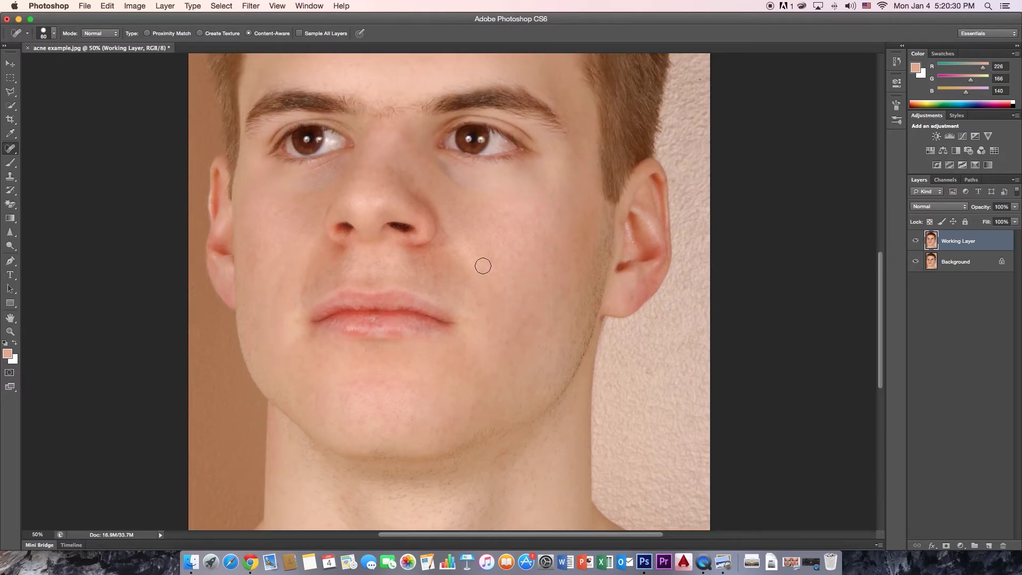
left_click(444, 248)
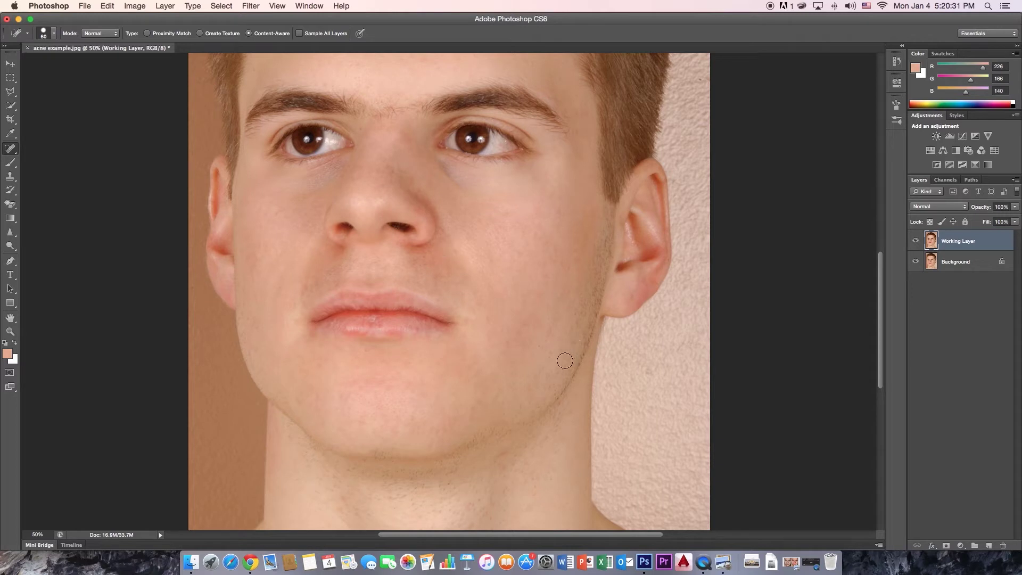
left_click(474, 321)
scroll(577, 243, "up", 6)
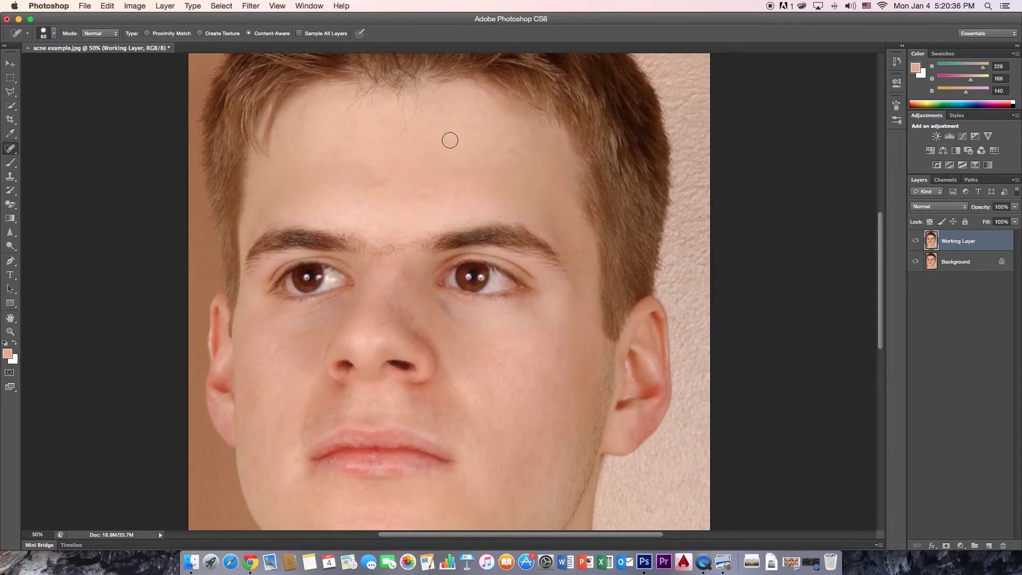
left_click(421, 199)
- Compare the whole portrait before and after the healing by repeatedly hiding and showing the Working Layer
scroll(490, 261, "down", 2)
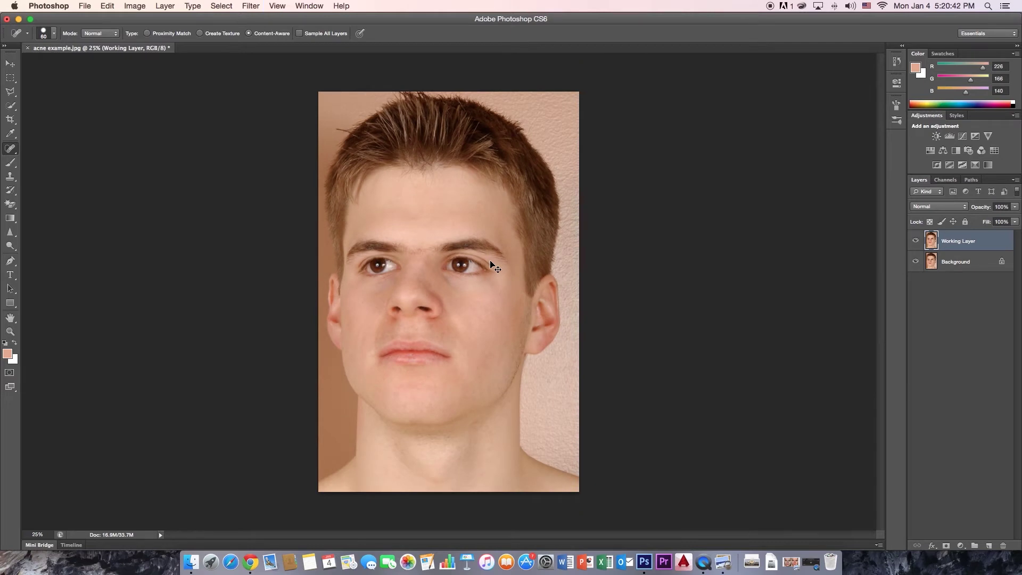
left_click(915, 242)
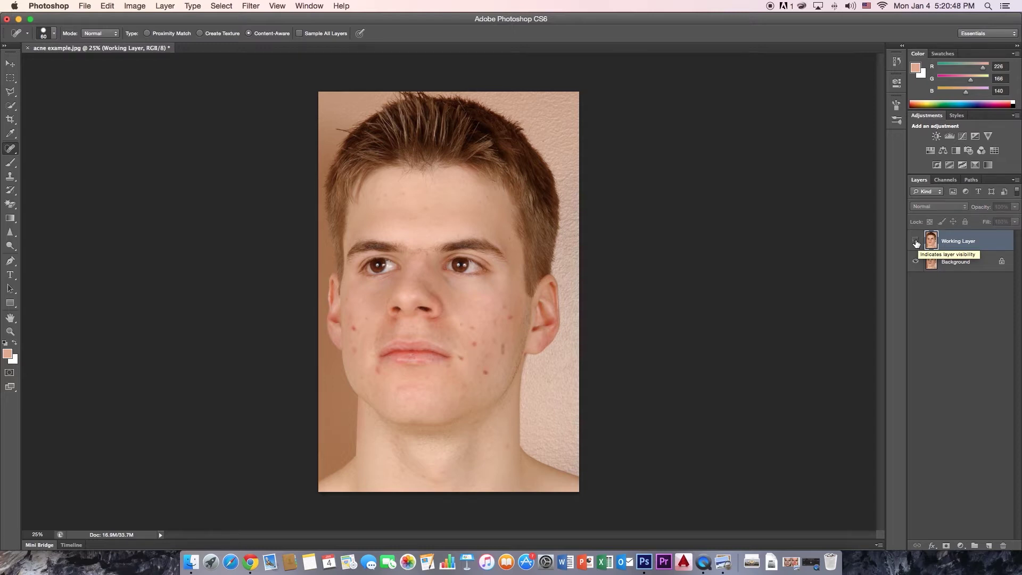
left_click(916, 242)
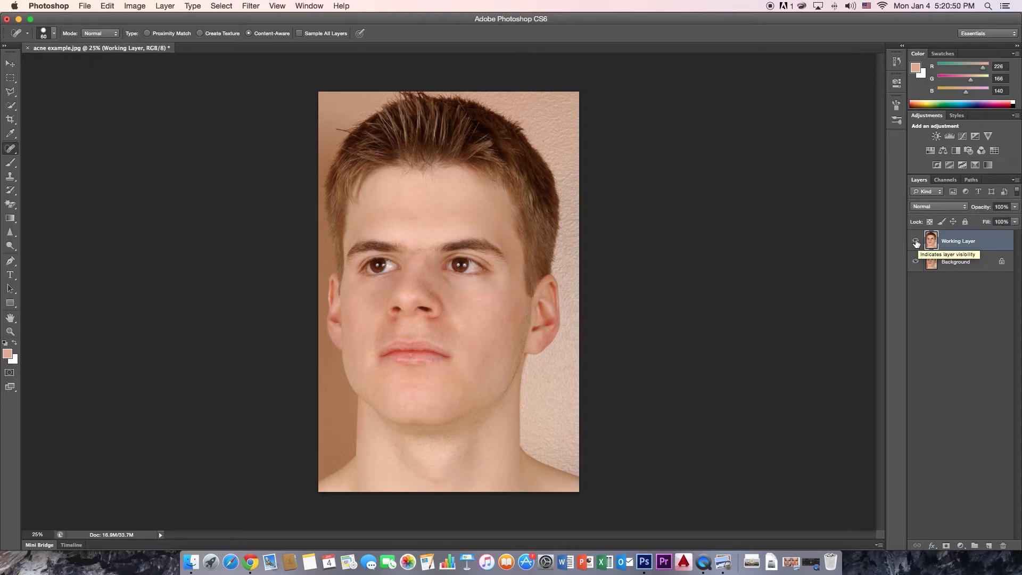
left_click(916, 242)
left_click(915, 242)
left_click(916, 242)
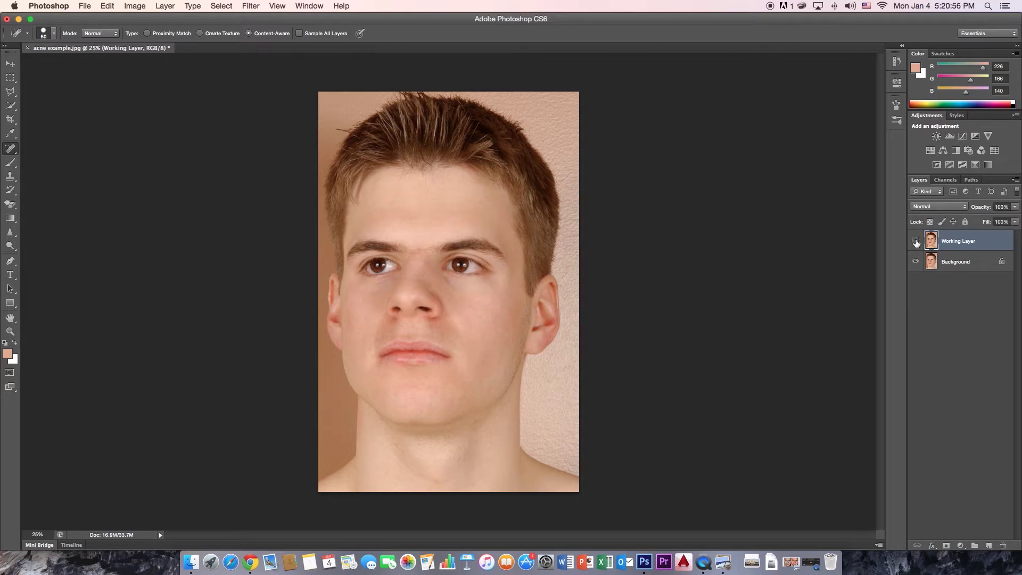
left_click(915, 242)
left_click(915, 242)
- Touch up the stray hairs and redness between the eyebrows with the Spot Healing Brush
key("super+equal")
key("super+equal")
key("super+equal")
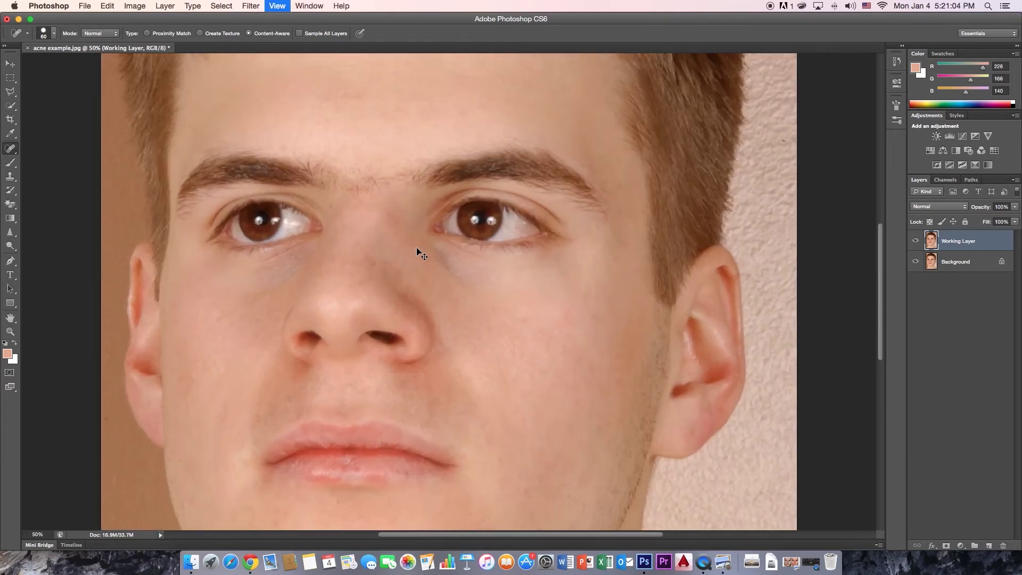
scroll(383, 122, "up", 2)
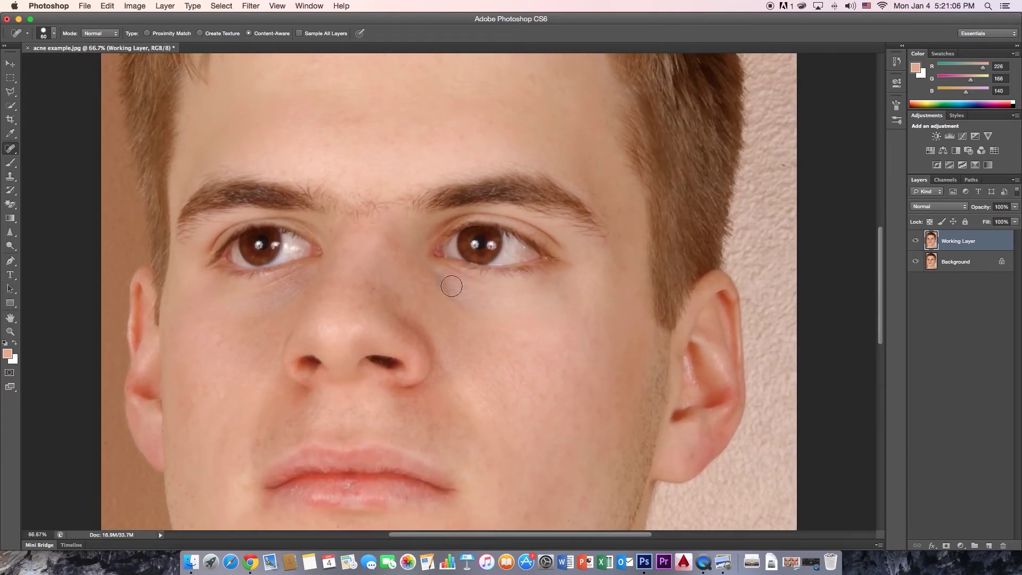
left_click_drag(322, 202, 347, 214)
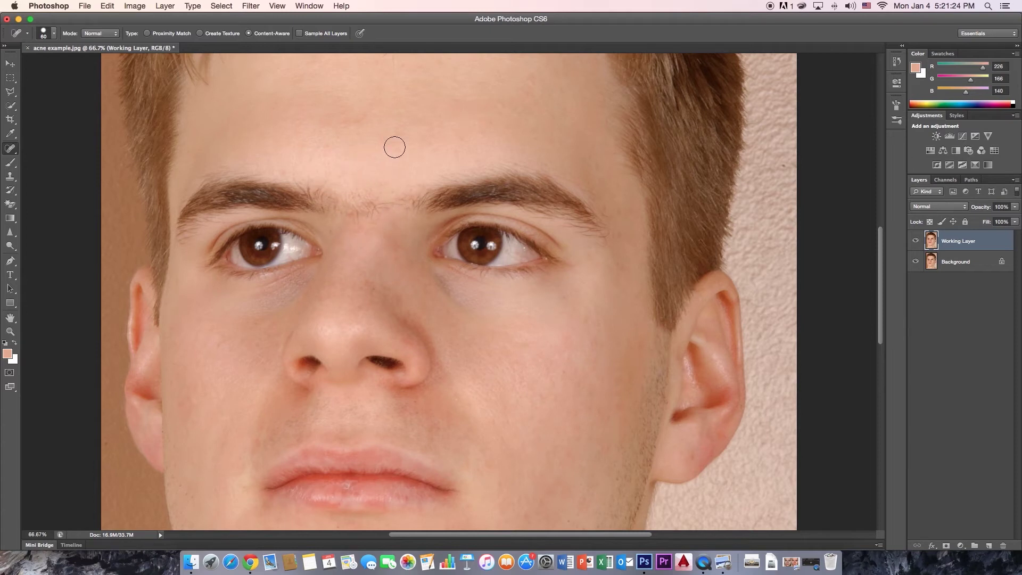
mouse_move(400, 216)
left_mouse_down()
mouse_move(371, 203)
mouse_move(340, 213)
mouse_move(348, 200)
mouse_move(339, 205)
mouse_move(333, 189)
mouse_move(369, 218)
mouse_move(406, 191)
mouse_move(403, 211)
left_mouse_up()
- Replace the skin between the eyebrows with clean forehead skin using the Patch Tool, and clear the selection
key("super+plus")
key("super+plus")
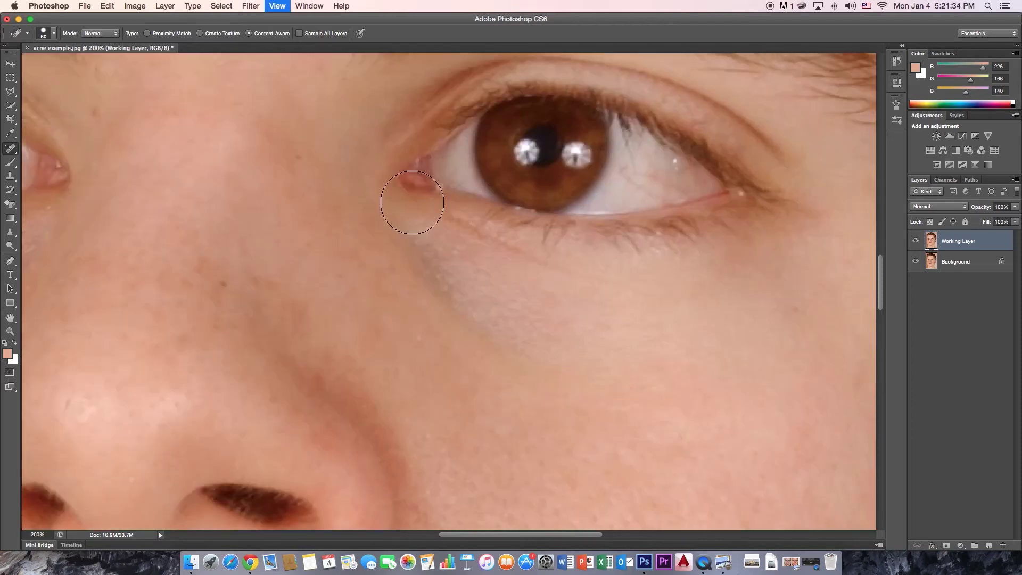
scroll(418, 85, "up", 2)
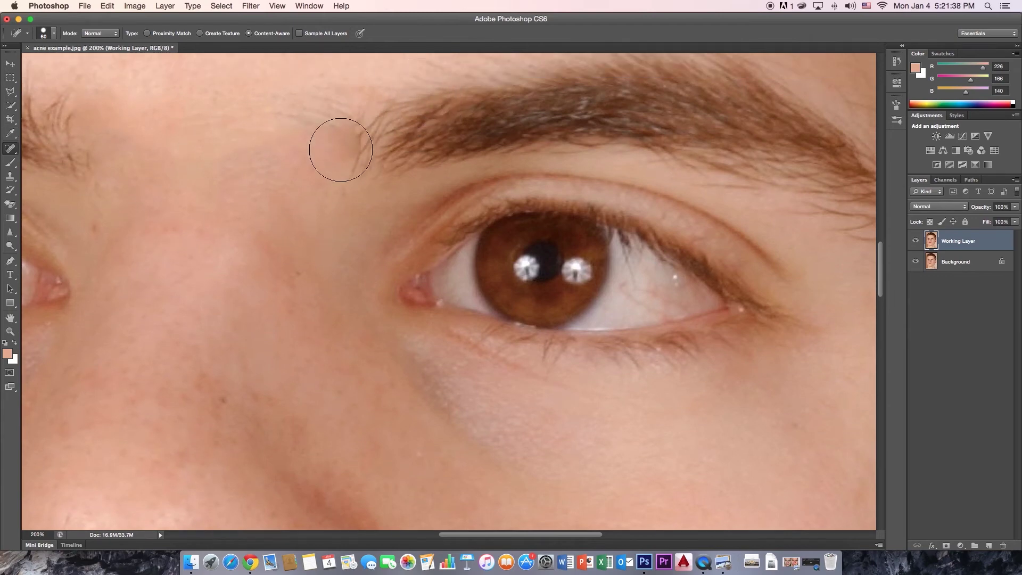
key("super+minus")
key("super+minus")
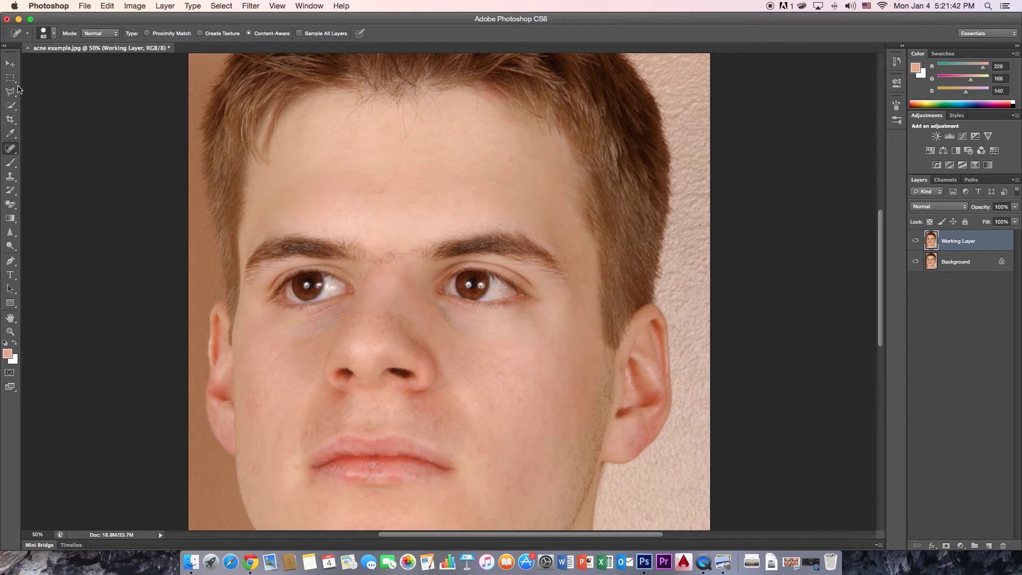
left_click(15, 152)
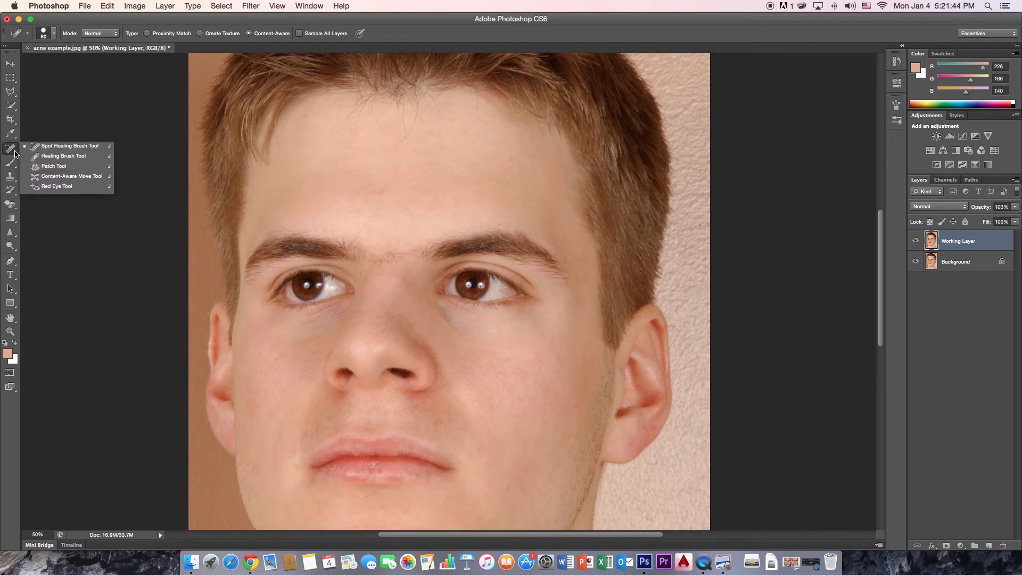
left_click(46, 168)
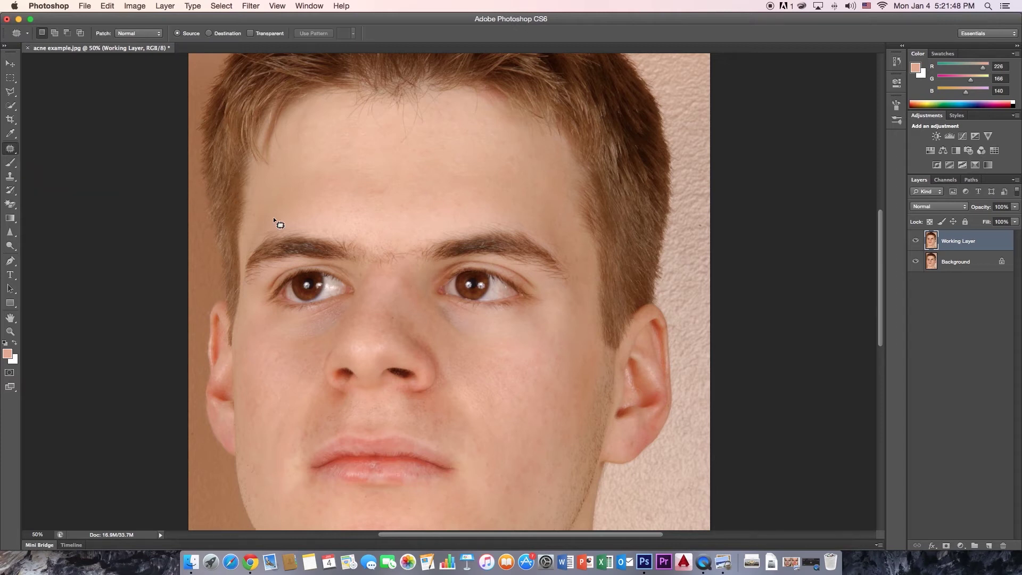
scroll(423, 259, "down", 1)
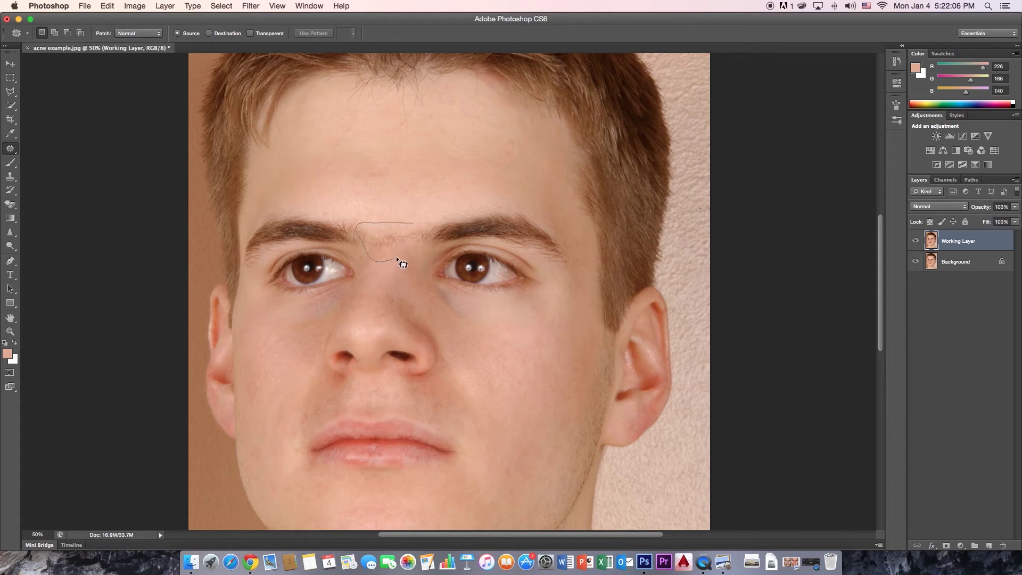
mouse_move(412, 224)
left_mouse_down()
mouse_move(421, 230)
mouse_move(399, 231)
mouse_move(394, 243)
mouse_move(391, 185)
mouse_move(400, 180)
left_mouse_up()
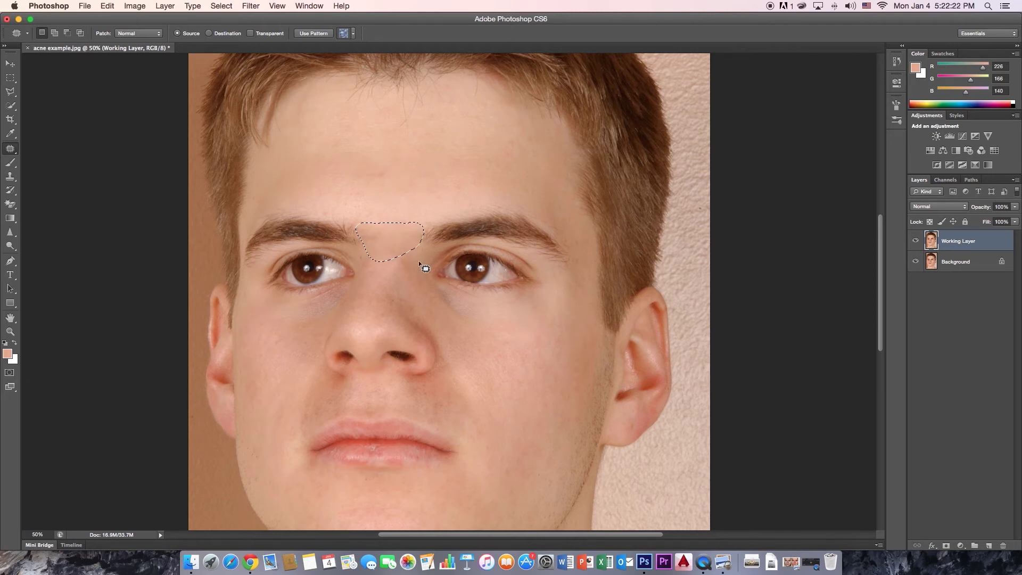
left_click(404, 276)
- Examine the patched face, and compare the full portrait with the original by toggling the Working Layer's visibility
scroll(476, 272, "up", 2)
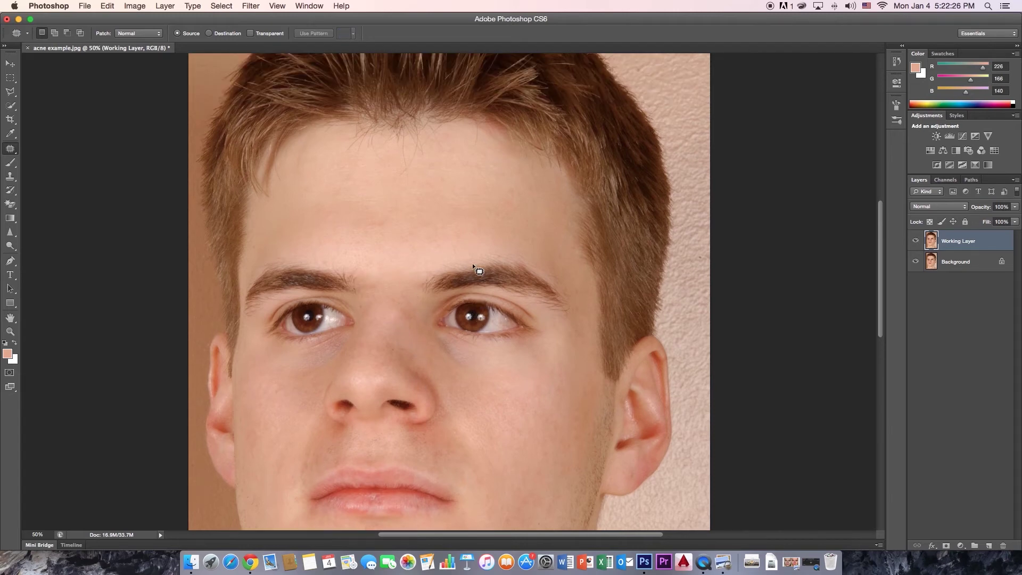
scroll(473, 264, "down", 4)
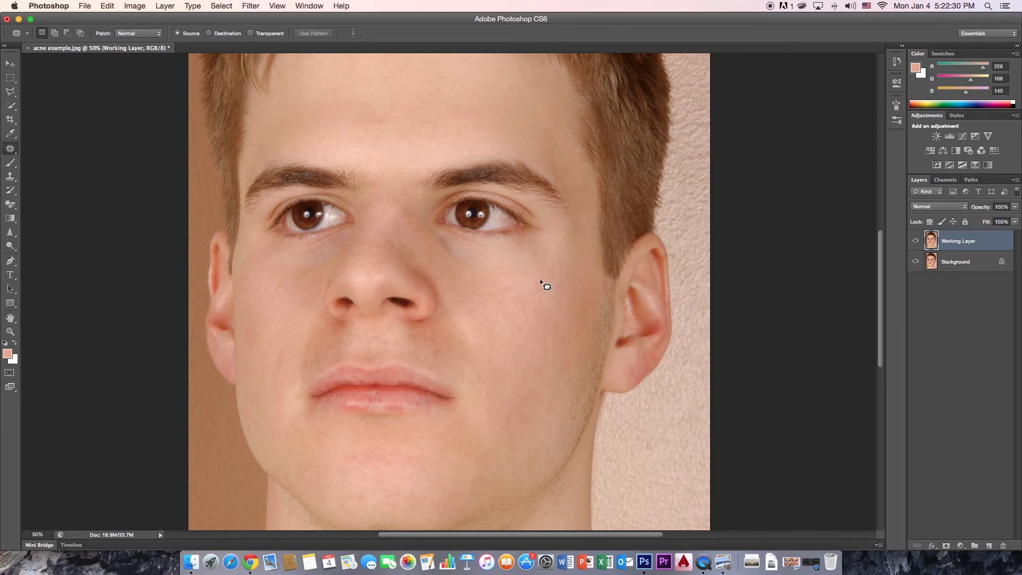
key("super+minus")
key("super+minus")
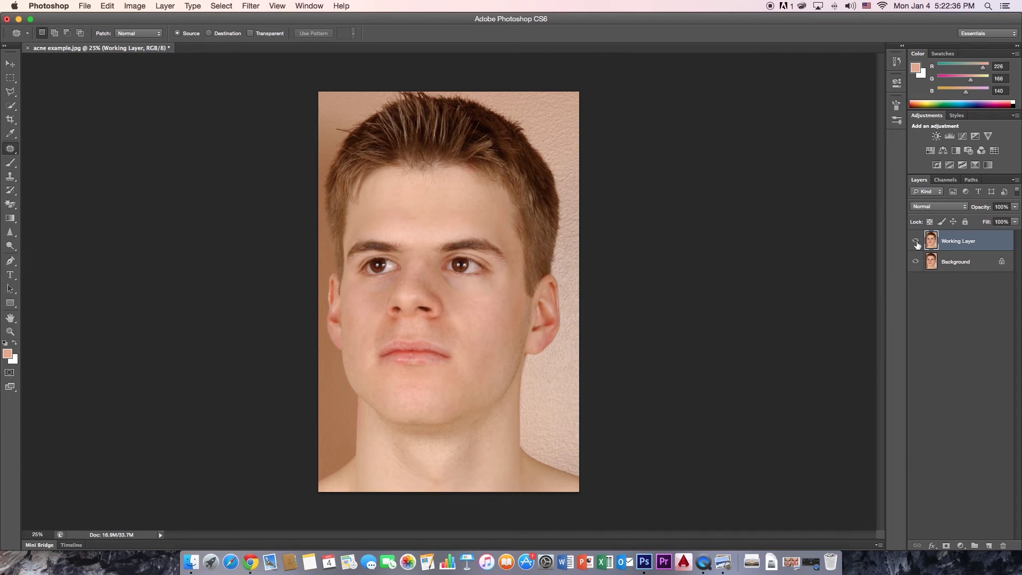
left_click(915, 242)
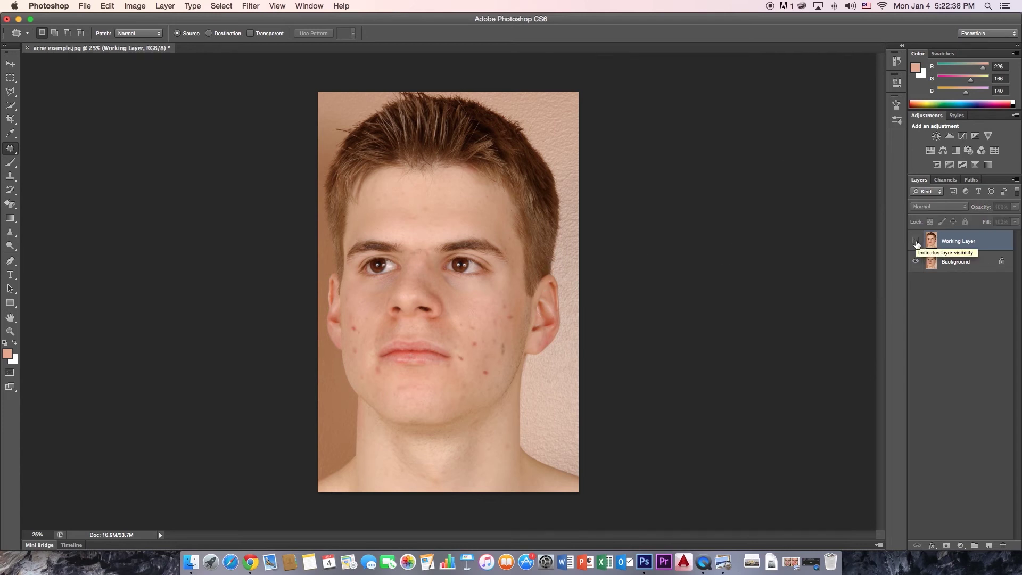
left_click(915, 242)
left_click(915, 242)
left_click(916, 242)
left_click(916, 242)
left_click(915, 242)
left_click(915, 242)
left_click(915, 242)
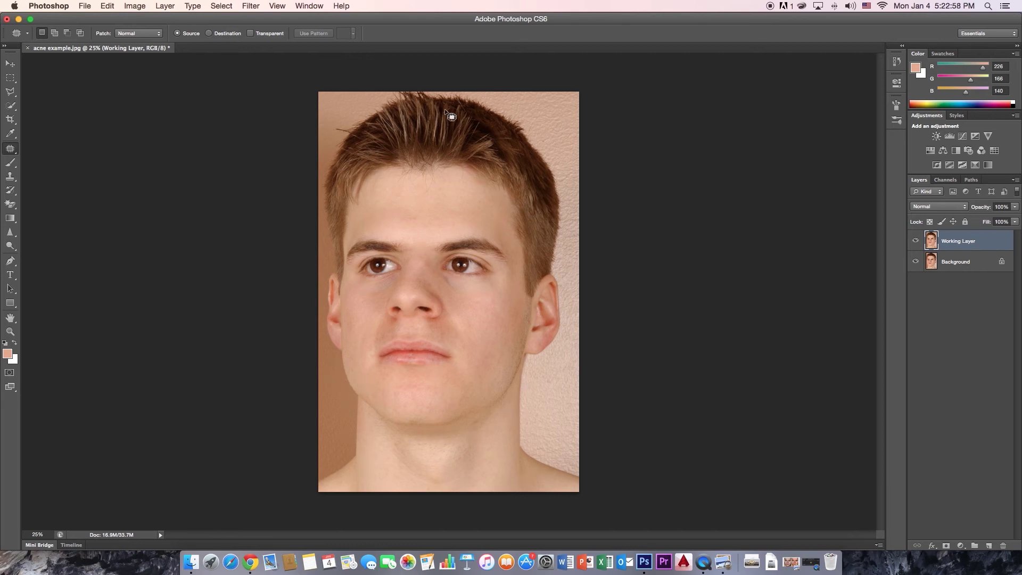
- Start saving the retouched portrait under Save As, with the dialog moved clear of the face
left_click(84, 7)
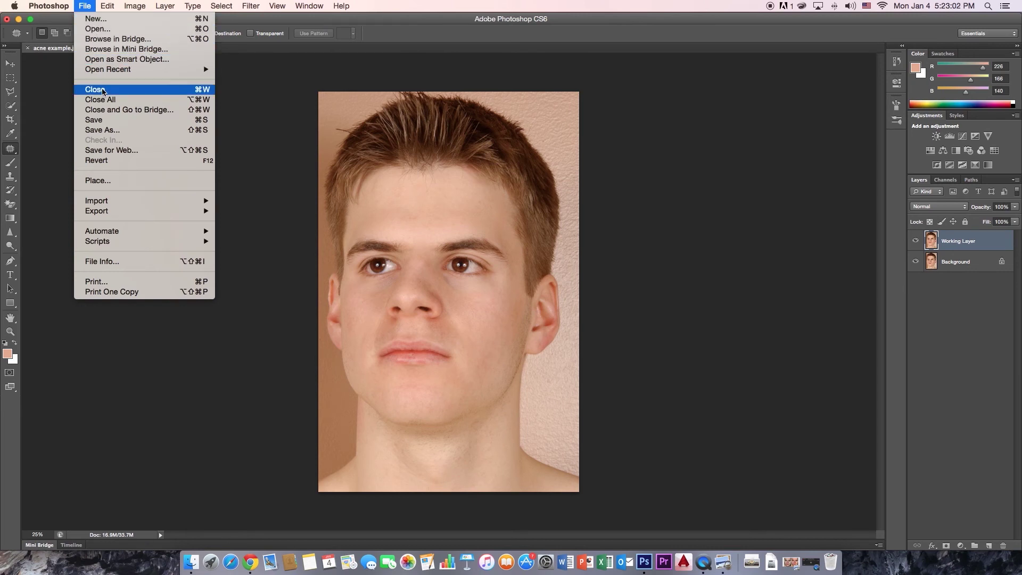
left_click(112, 132)
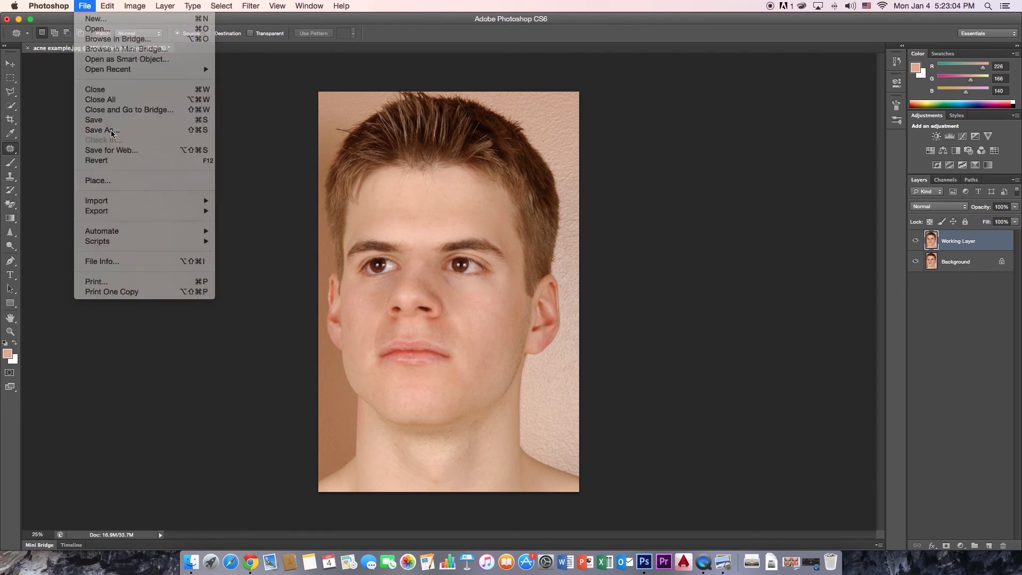
left_click_drag(533, 110, 786, 198)
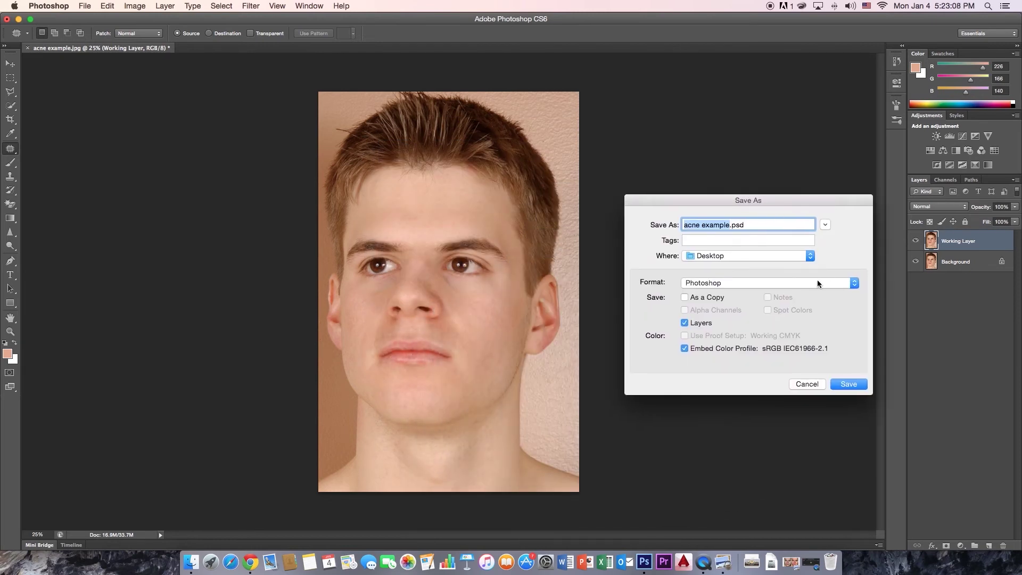
- Examine the file formats available for saving, keeping the Photoshop format selected
left_click(838, 282)
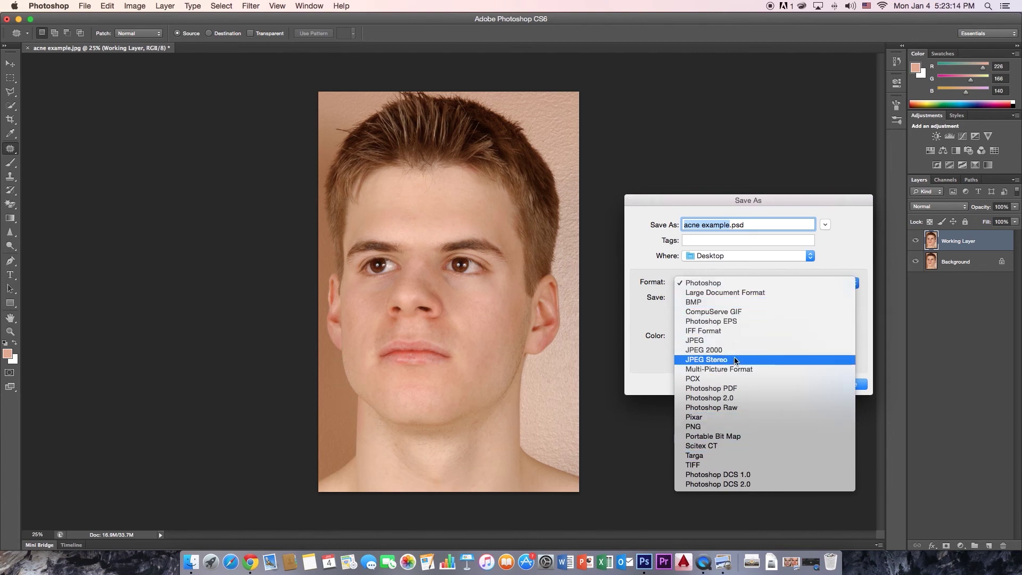
left_click(860, 272)
left_click_drag(826, 200, 732, 104)
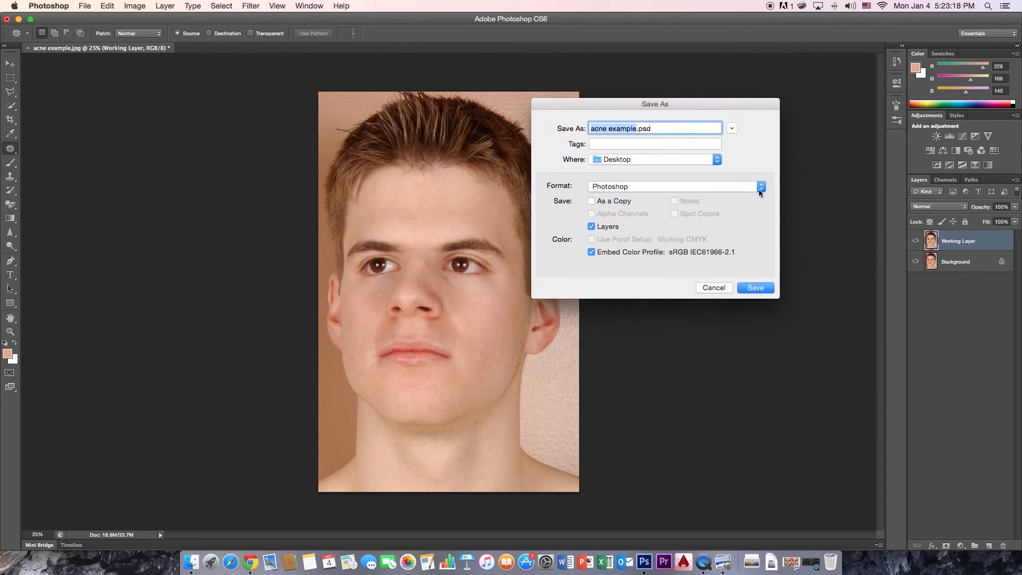
left_click(759, 187)
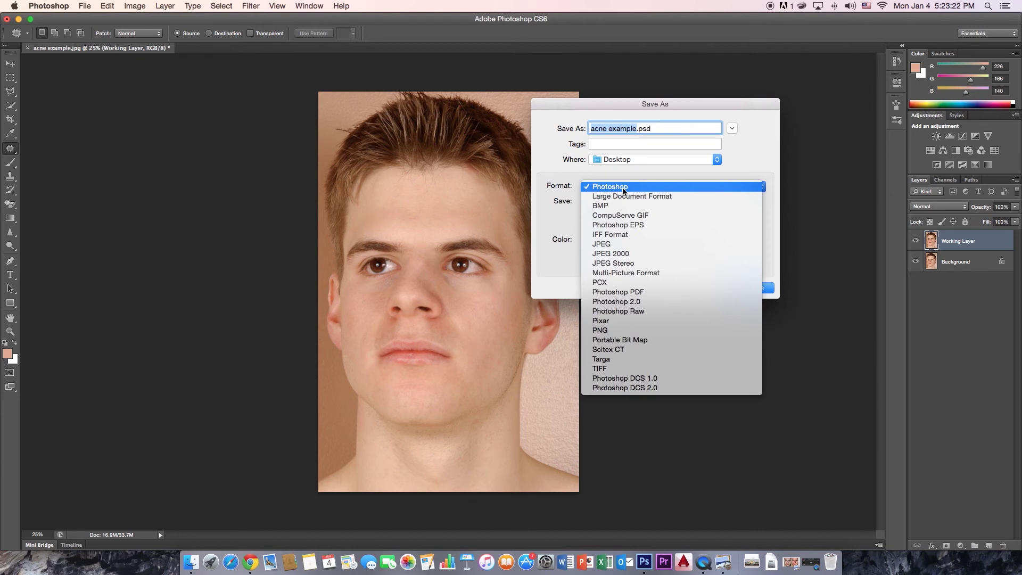
left_click(707, 186)
left_click_drag(735, 102, 764, 177)
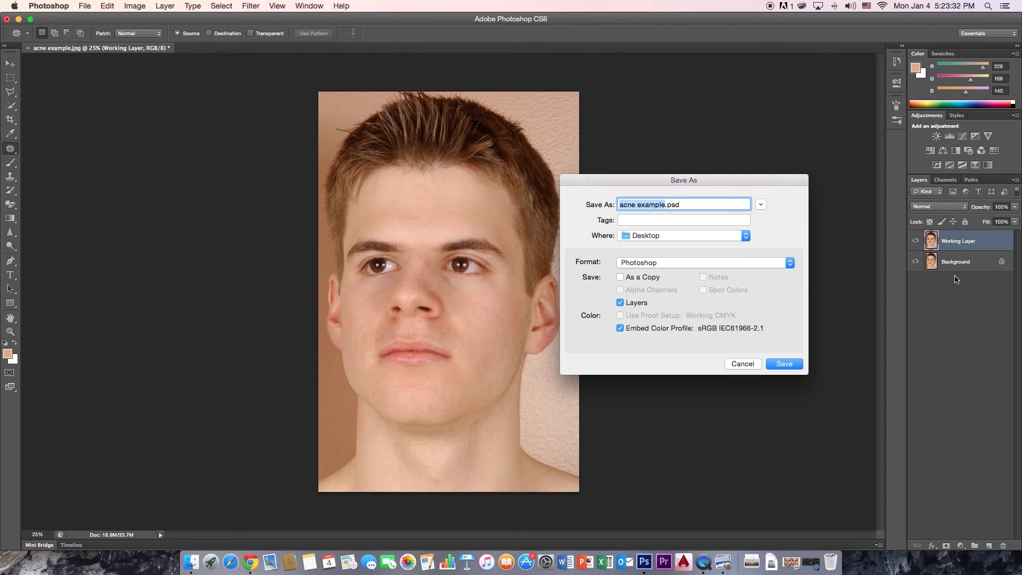
left_click_drag(731, 179, 726, 189)
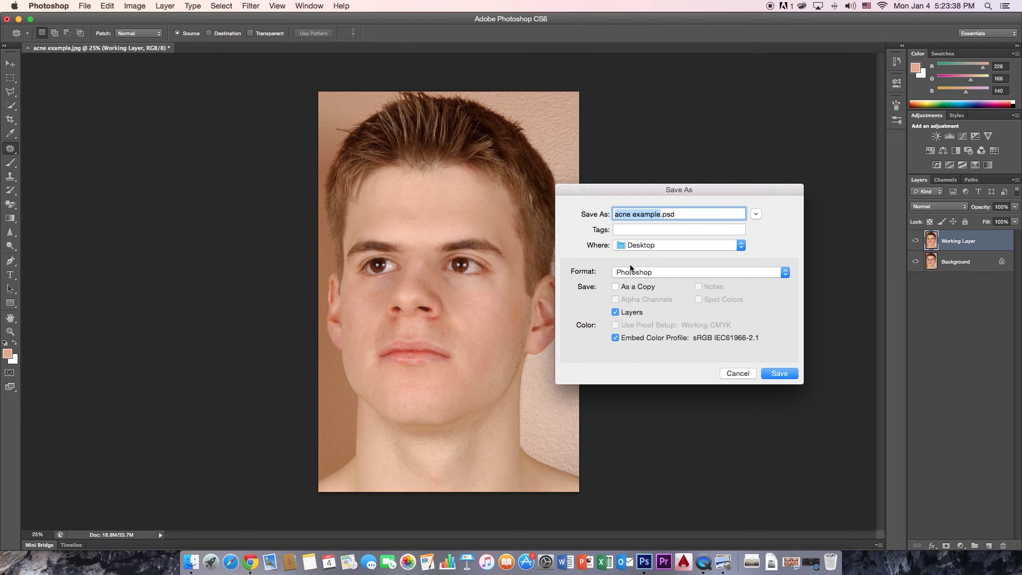
- Set the save format to JPEG for the retouched portrait
left_click(718, 276)
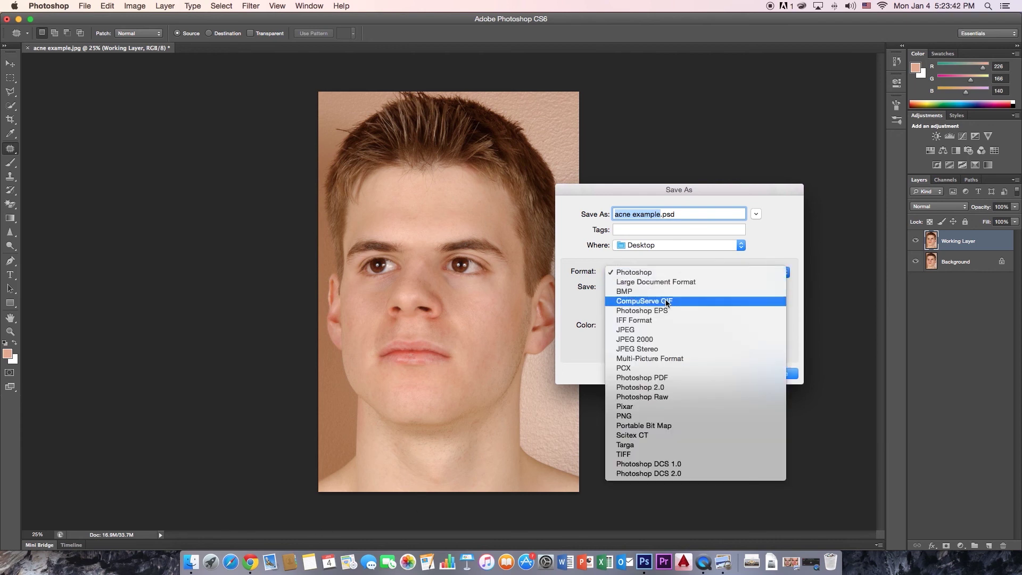
left_click(656, 329)
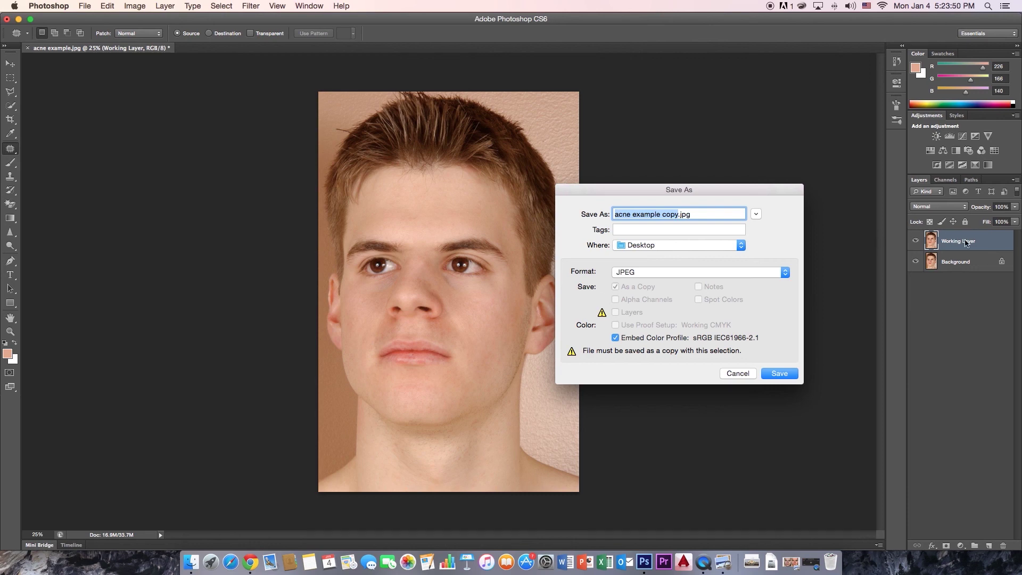
left_click_drag(565, 194, 538, 251)
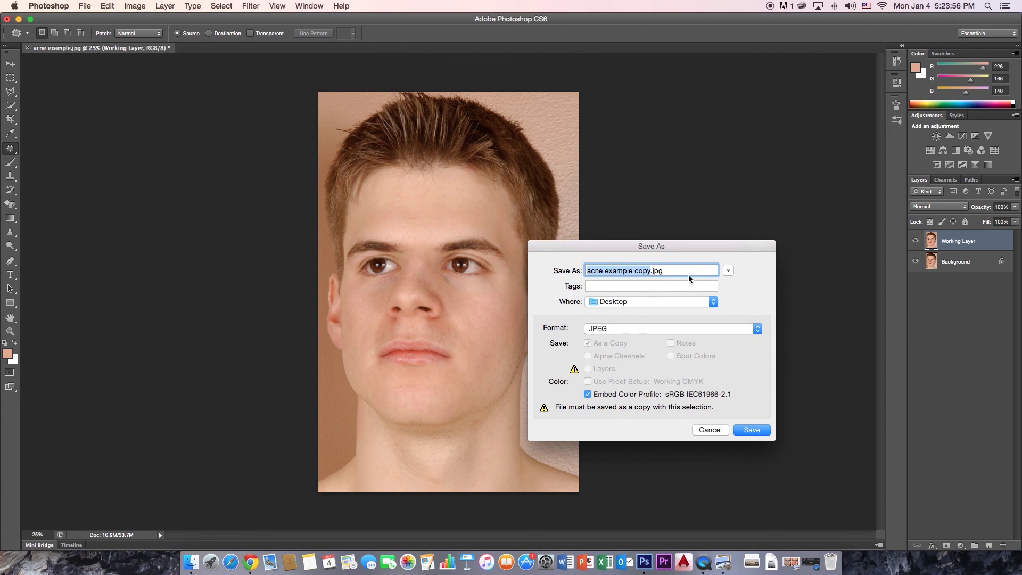
- Save the portrait to the Desktop as acne example copy.jpg at Maximum quality 12 with the Progressive format option
left_click_drag(621, 250, 598, 208)
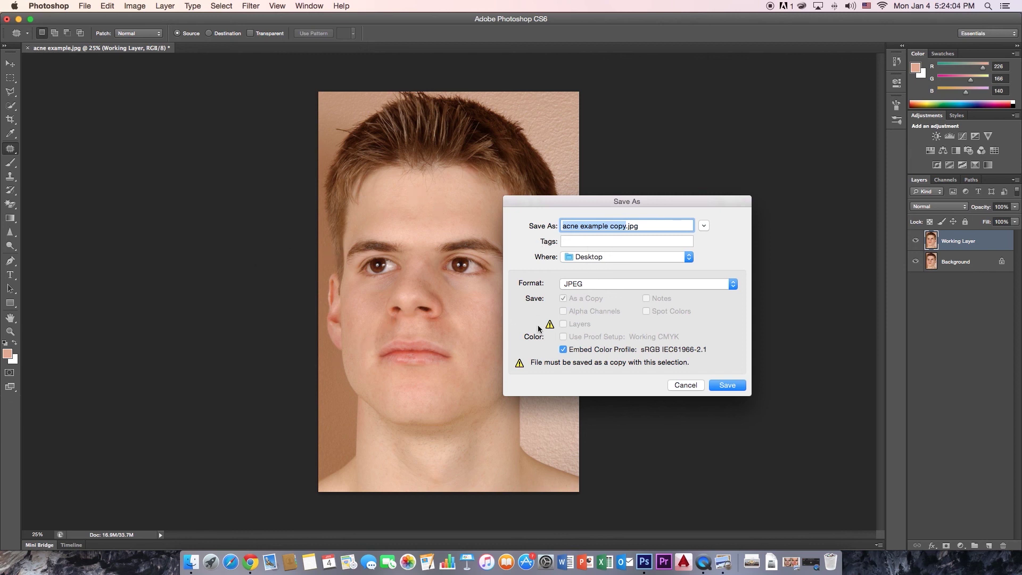
left_click(727, 386)
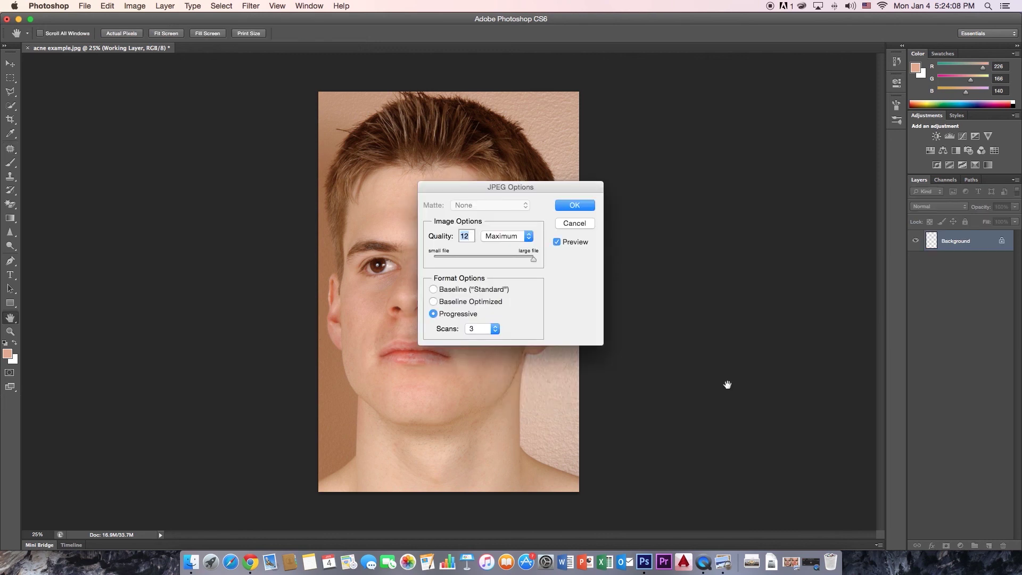
left_click(576, 206)
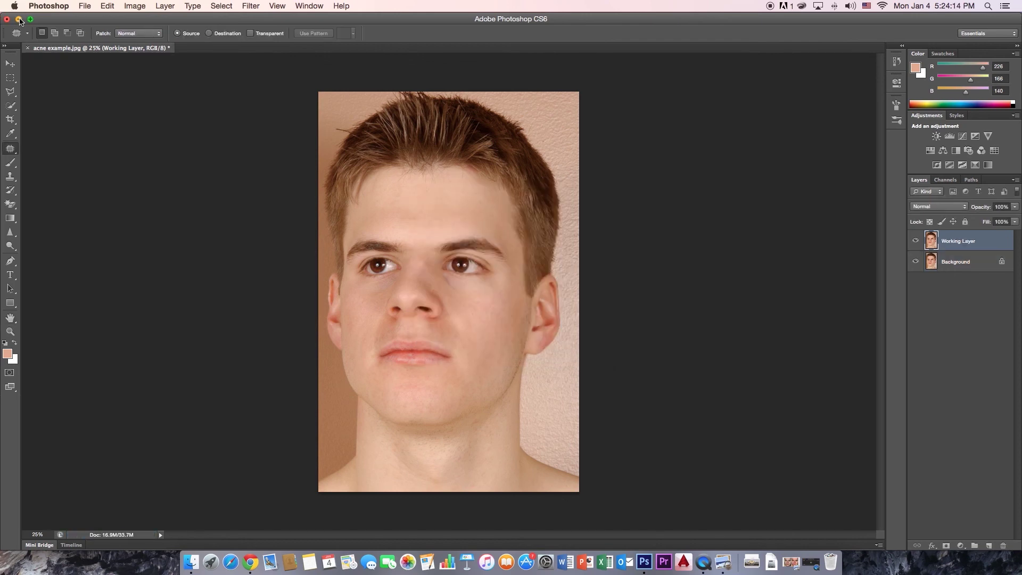
- Minimize Photoshop, open acne example copy.jpg from the desktop in Preview, and move its window to the middle of the screen
left_click(19, 19)
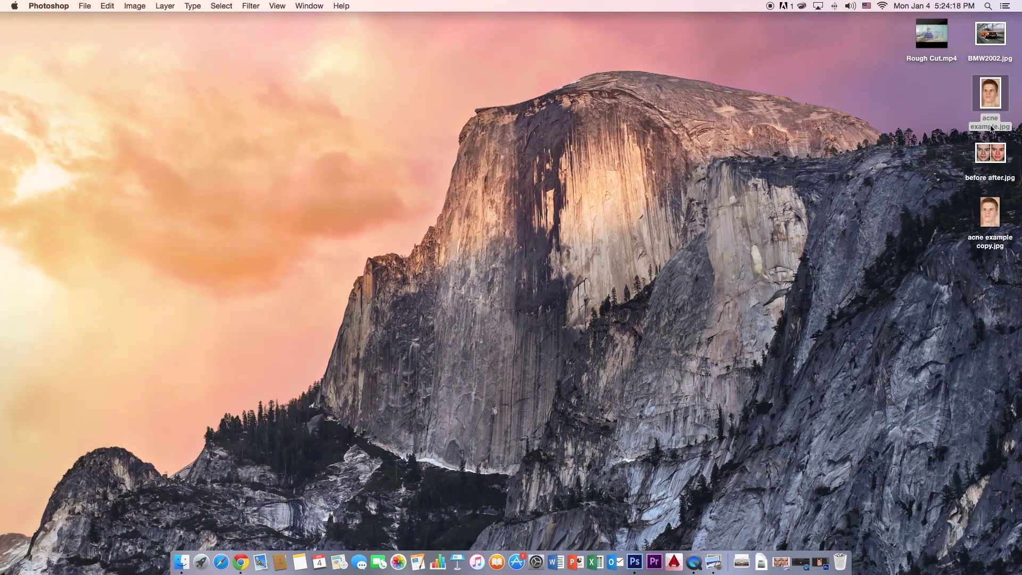
double_click(993, 212)
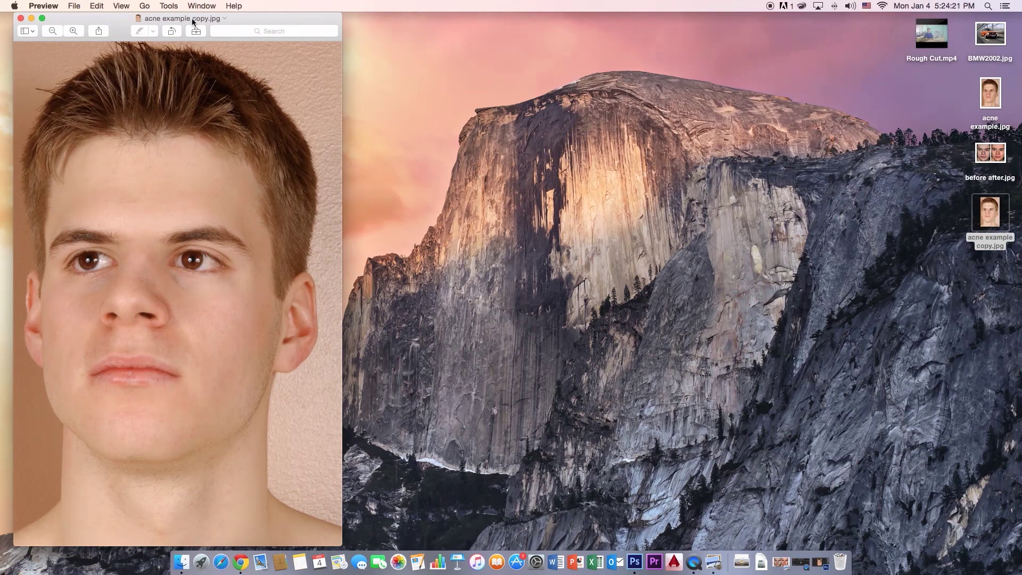
left_click_drag(193, 21, 520, 5)
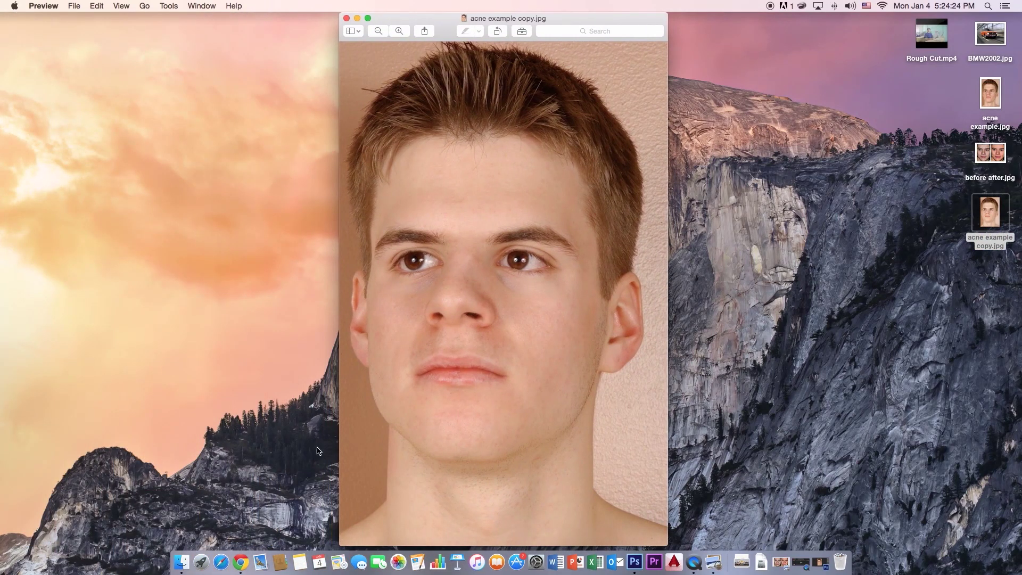